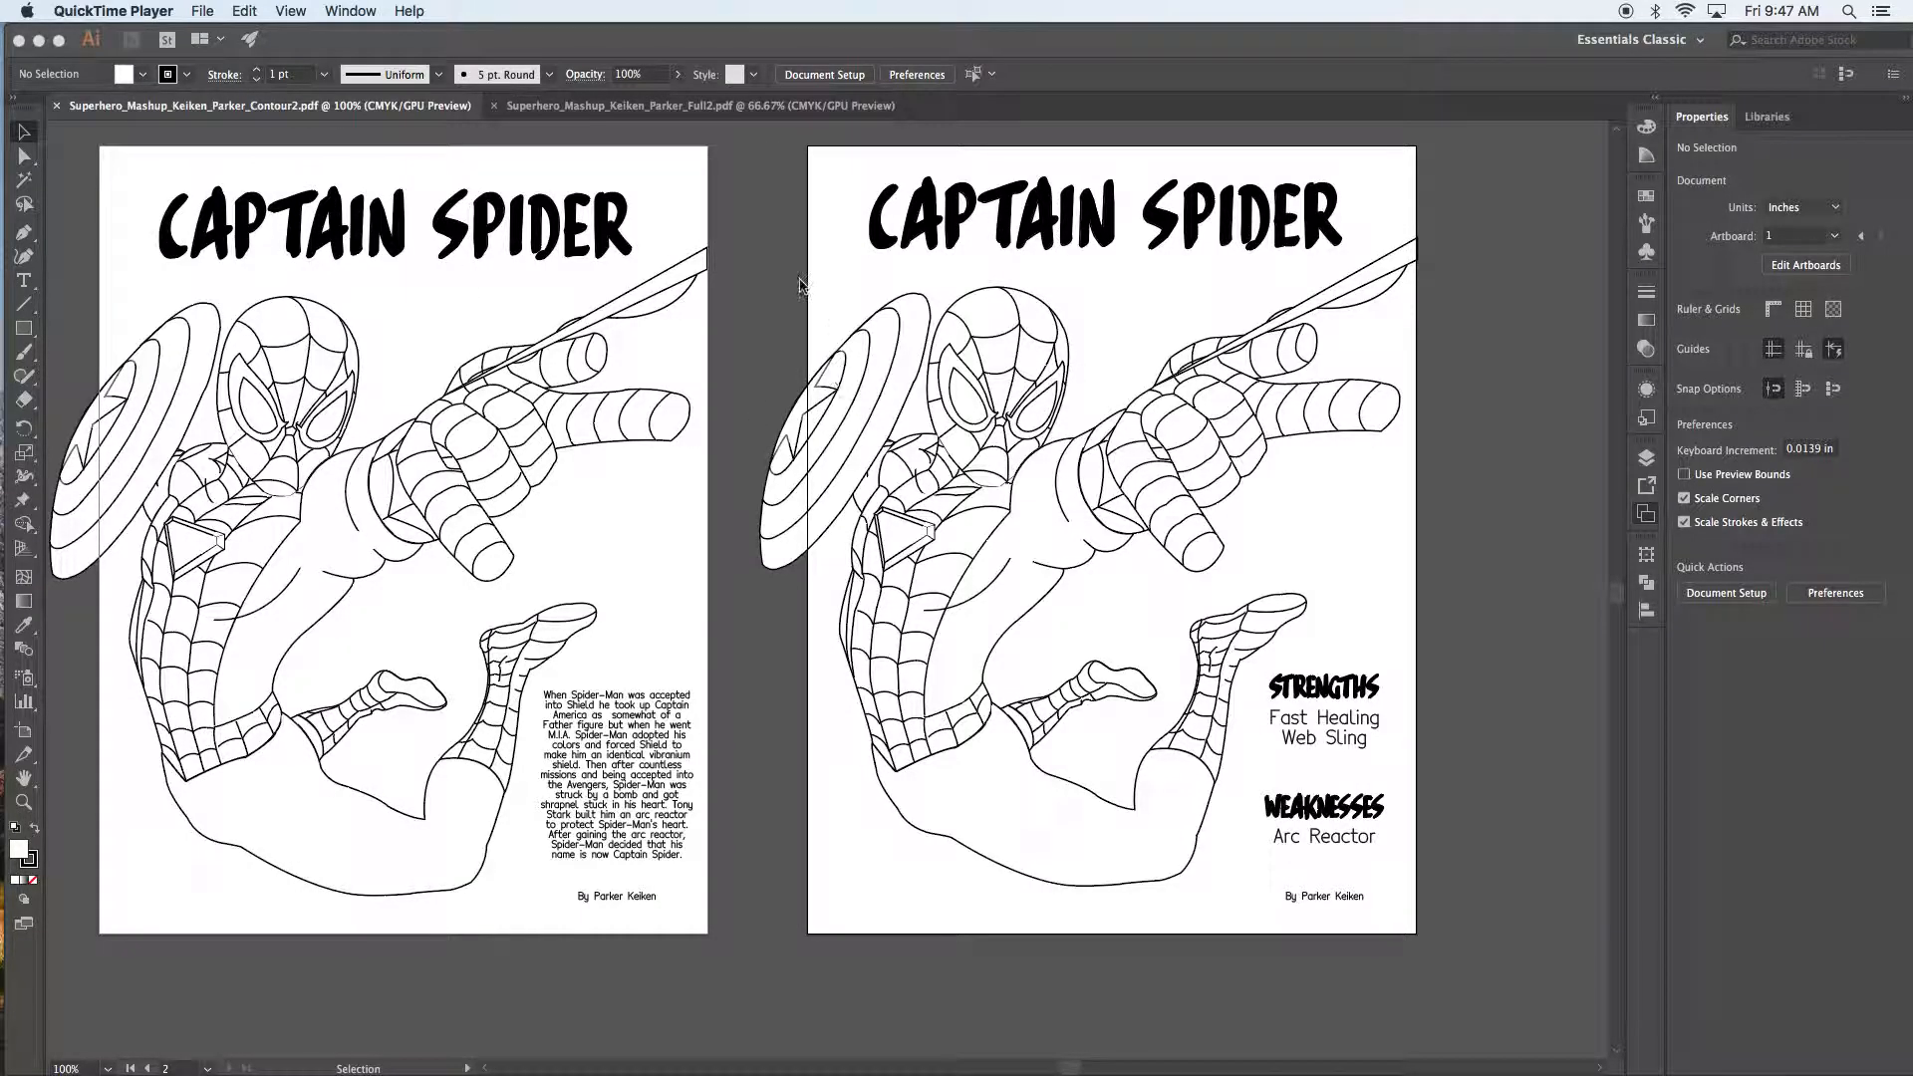
Step: Switch from the Illustrator posters to Chrome showing the Tecnico font page
mouse_move(533, 1073)
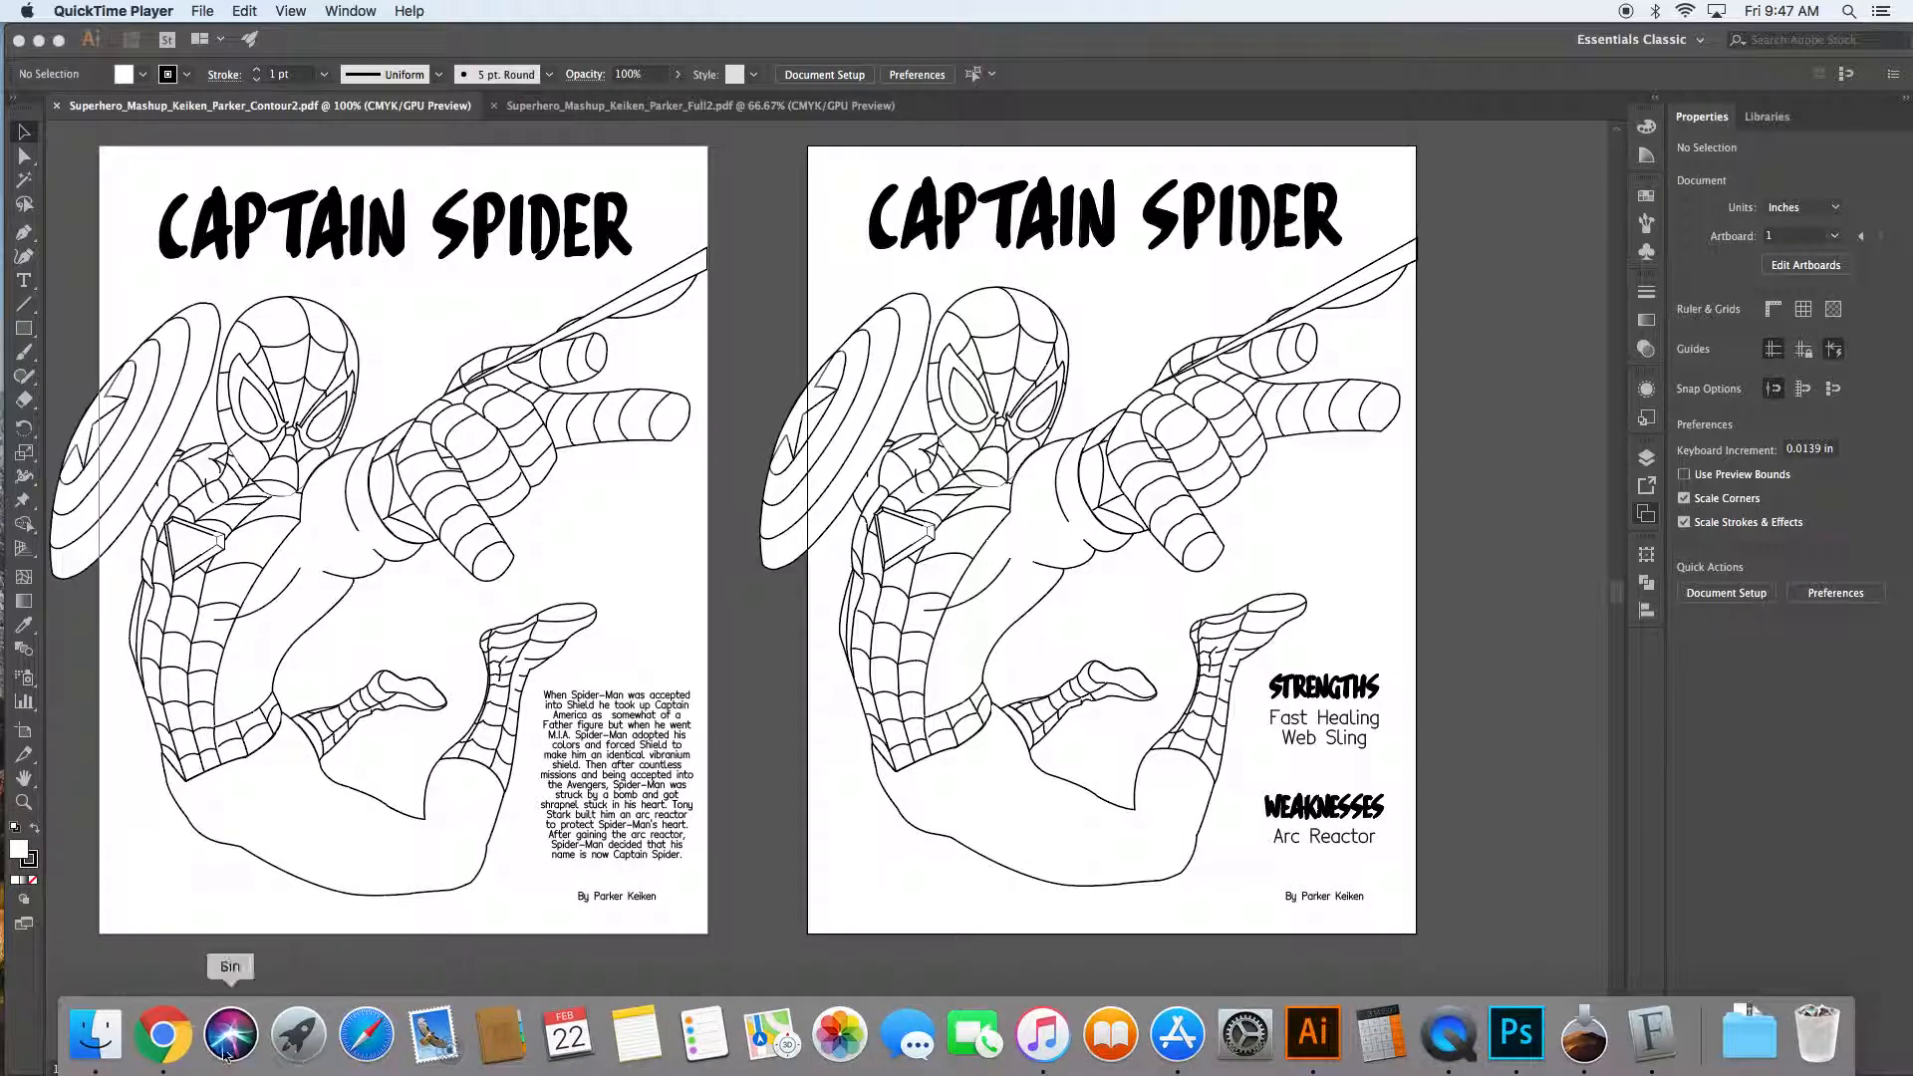
click(162, 1033)
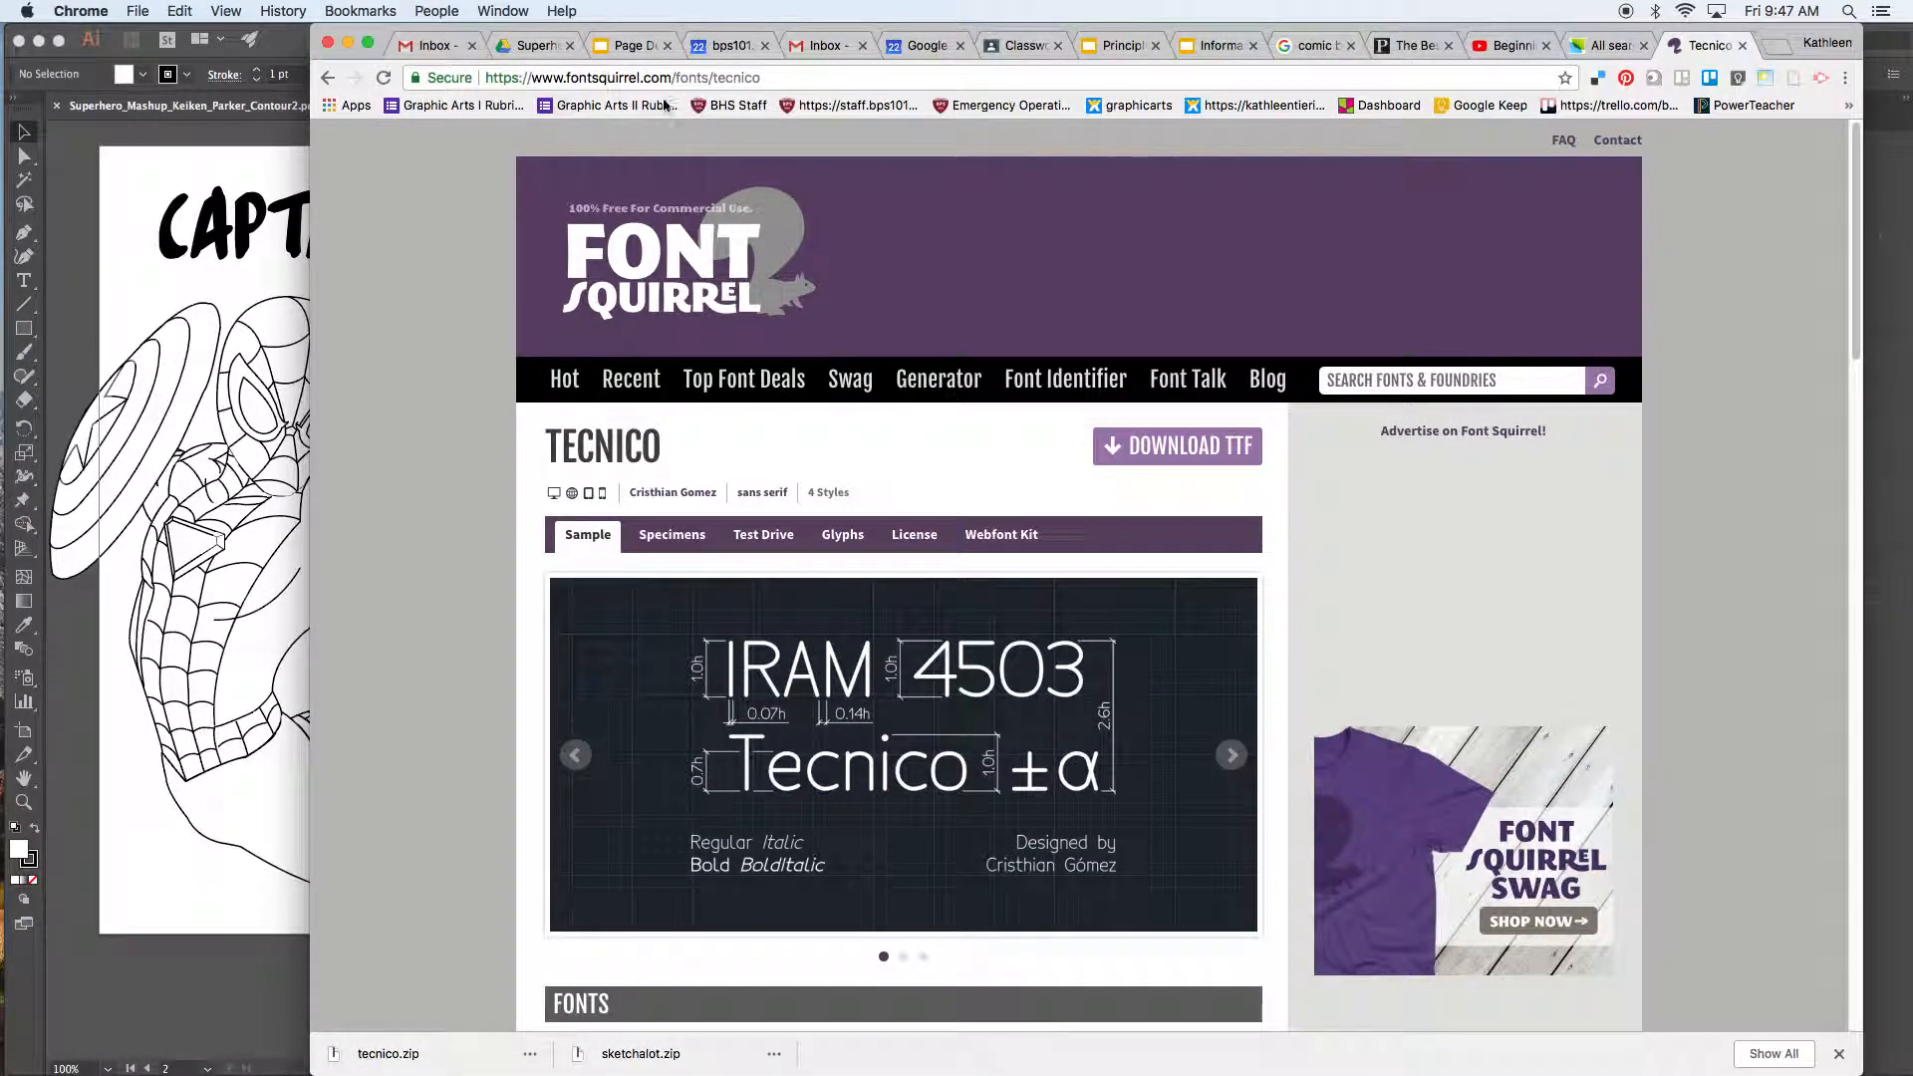
Step: Compare the urbanfonts Sketchalot and Font Squirrel Tecnico tabs, then bring Finder's download windows forward
click(1610, 47)
scroll(787, 184, up, 1)
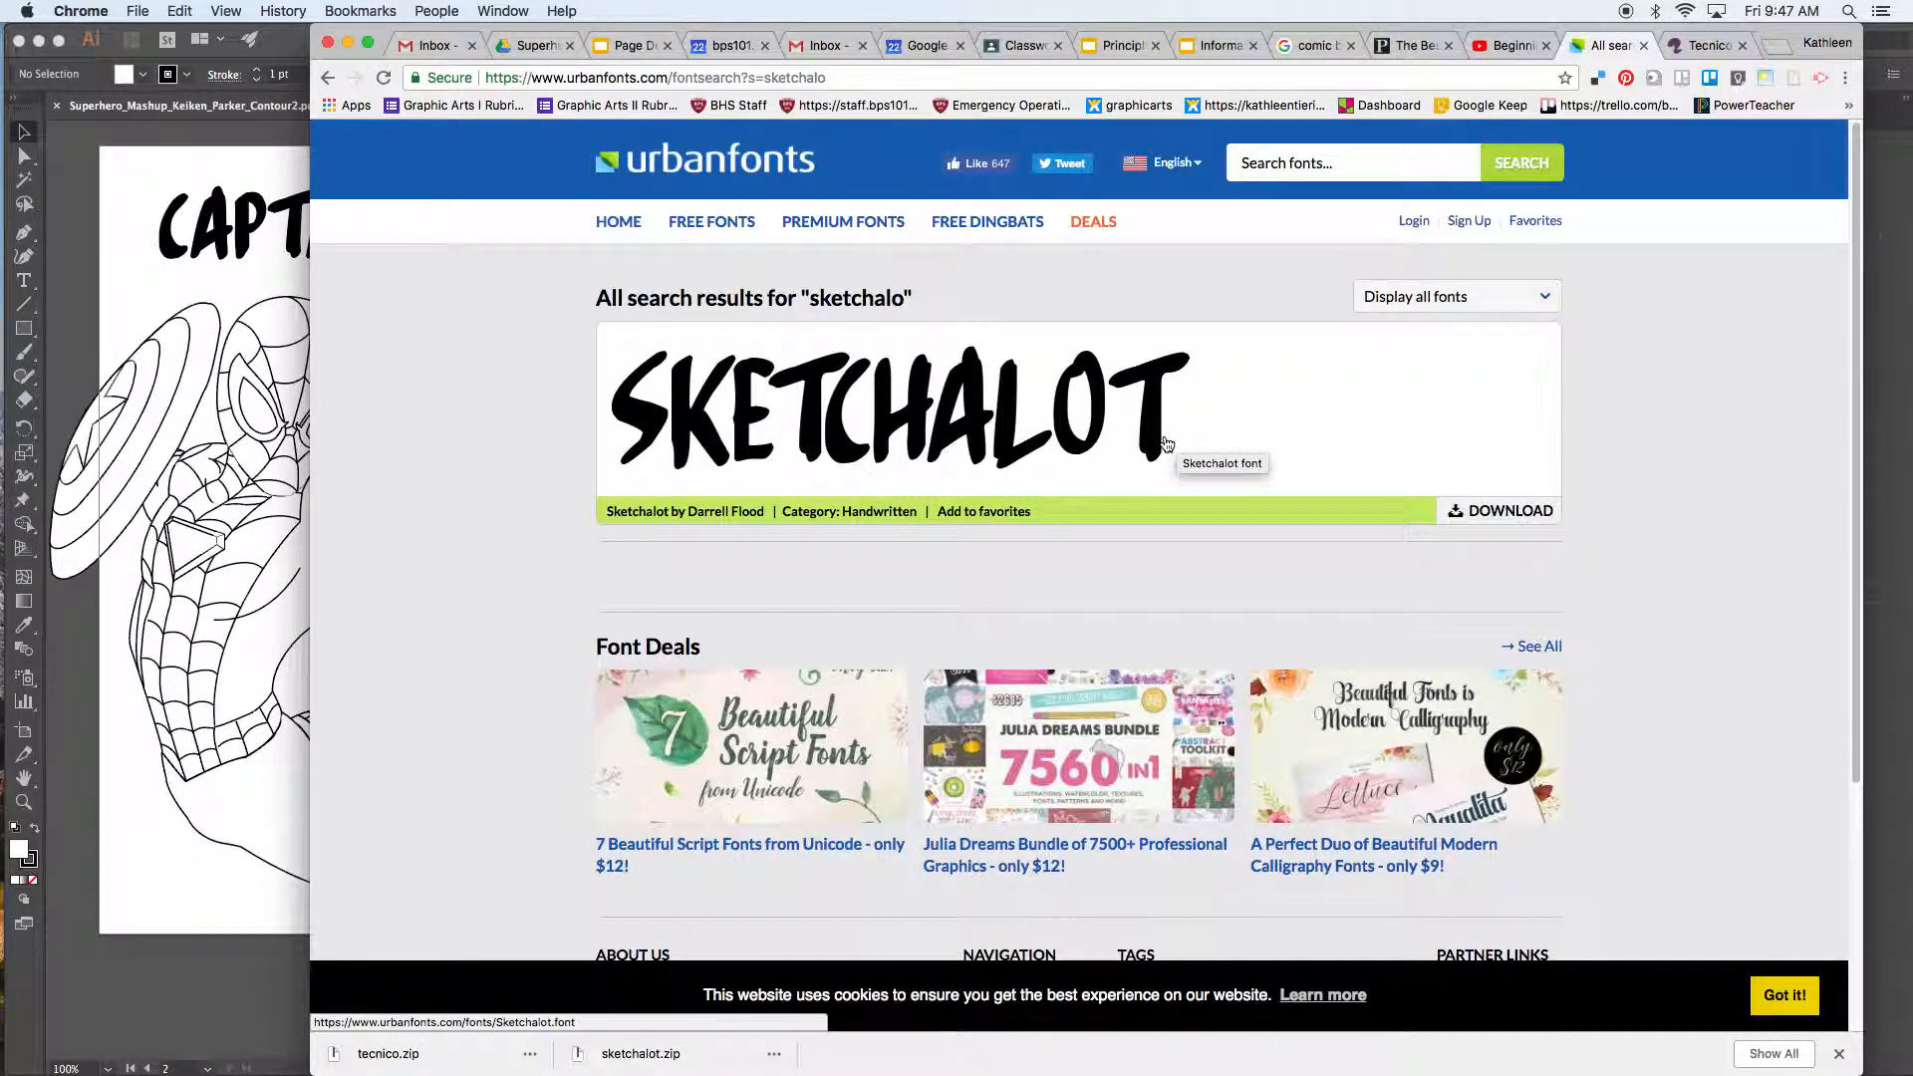
click(1706, 45)
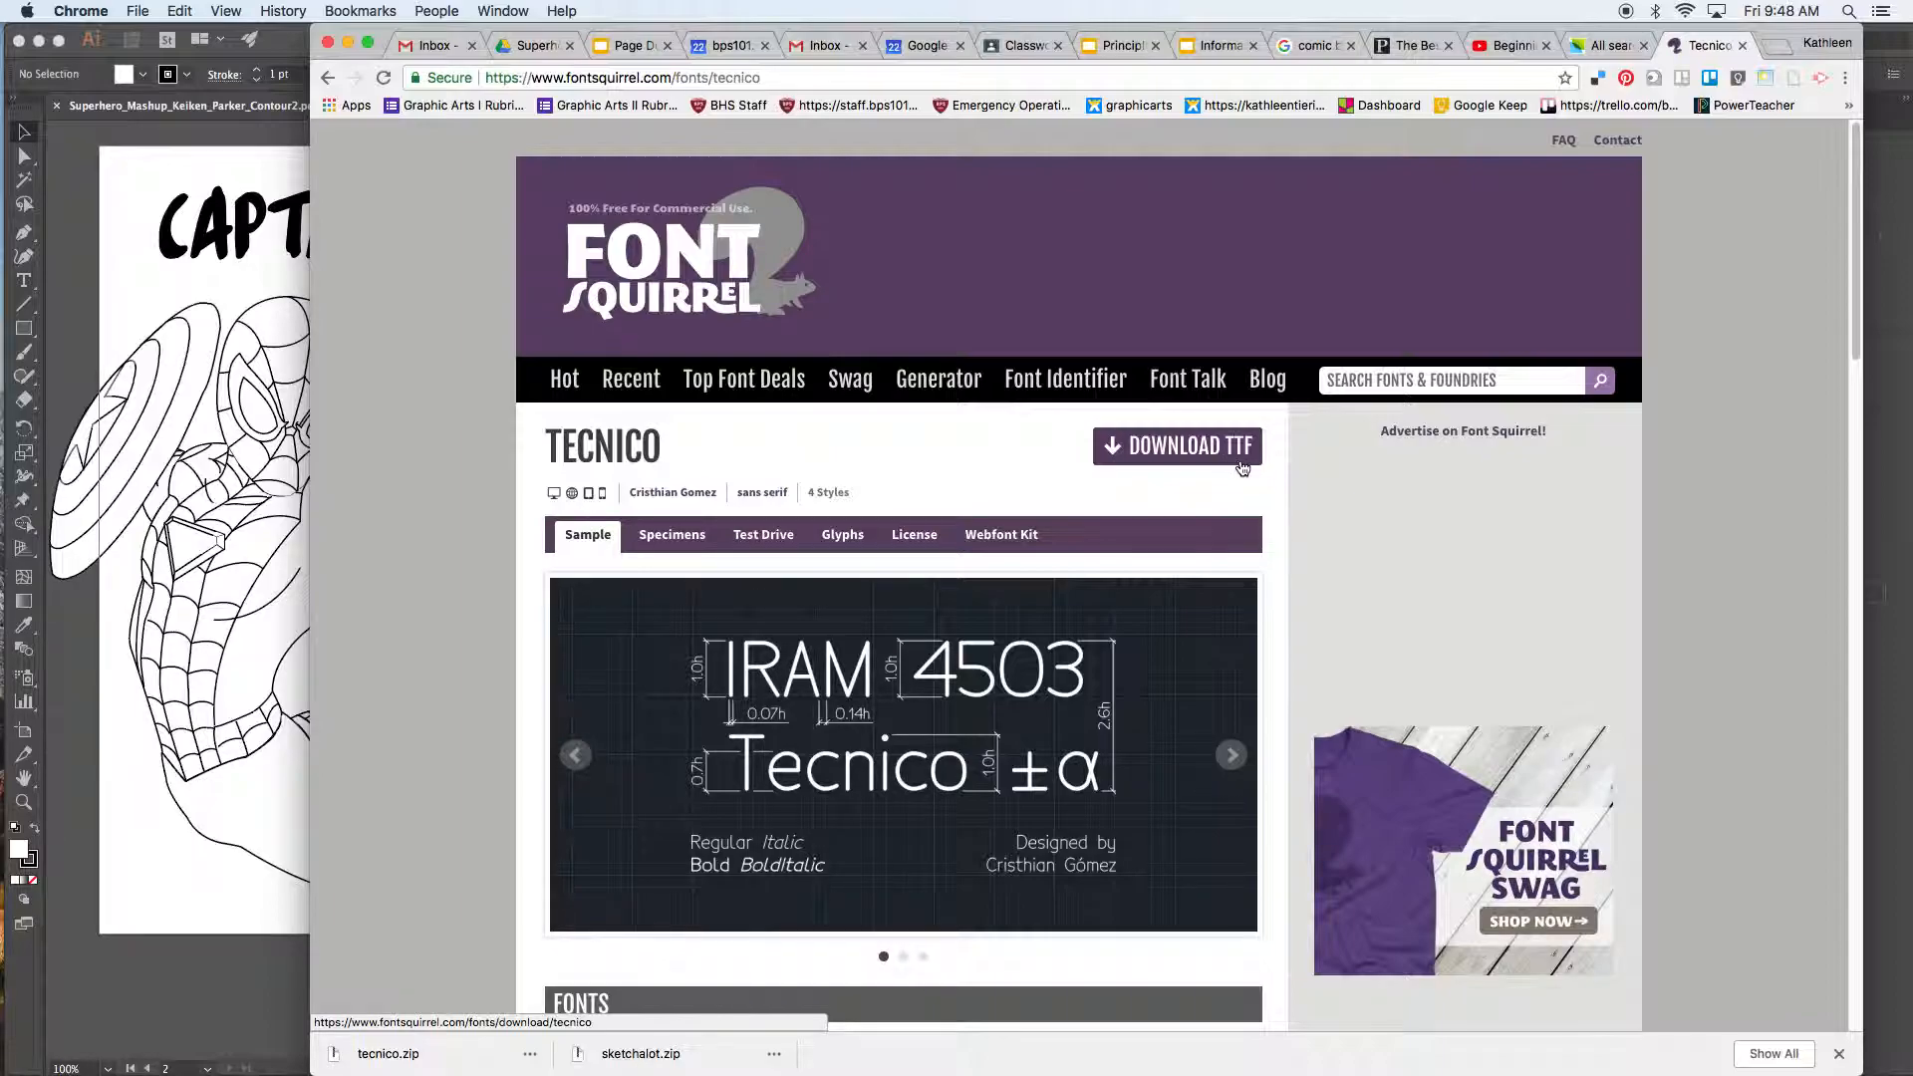
click(1608, 46)
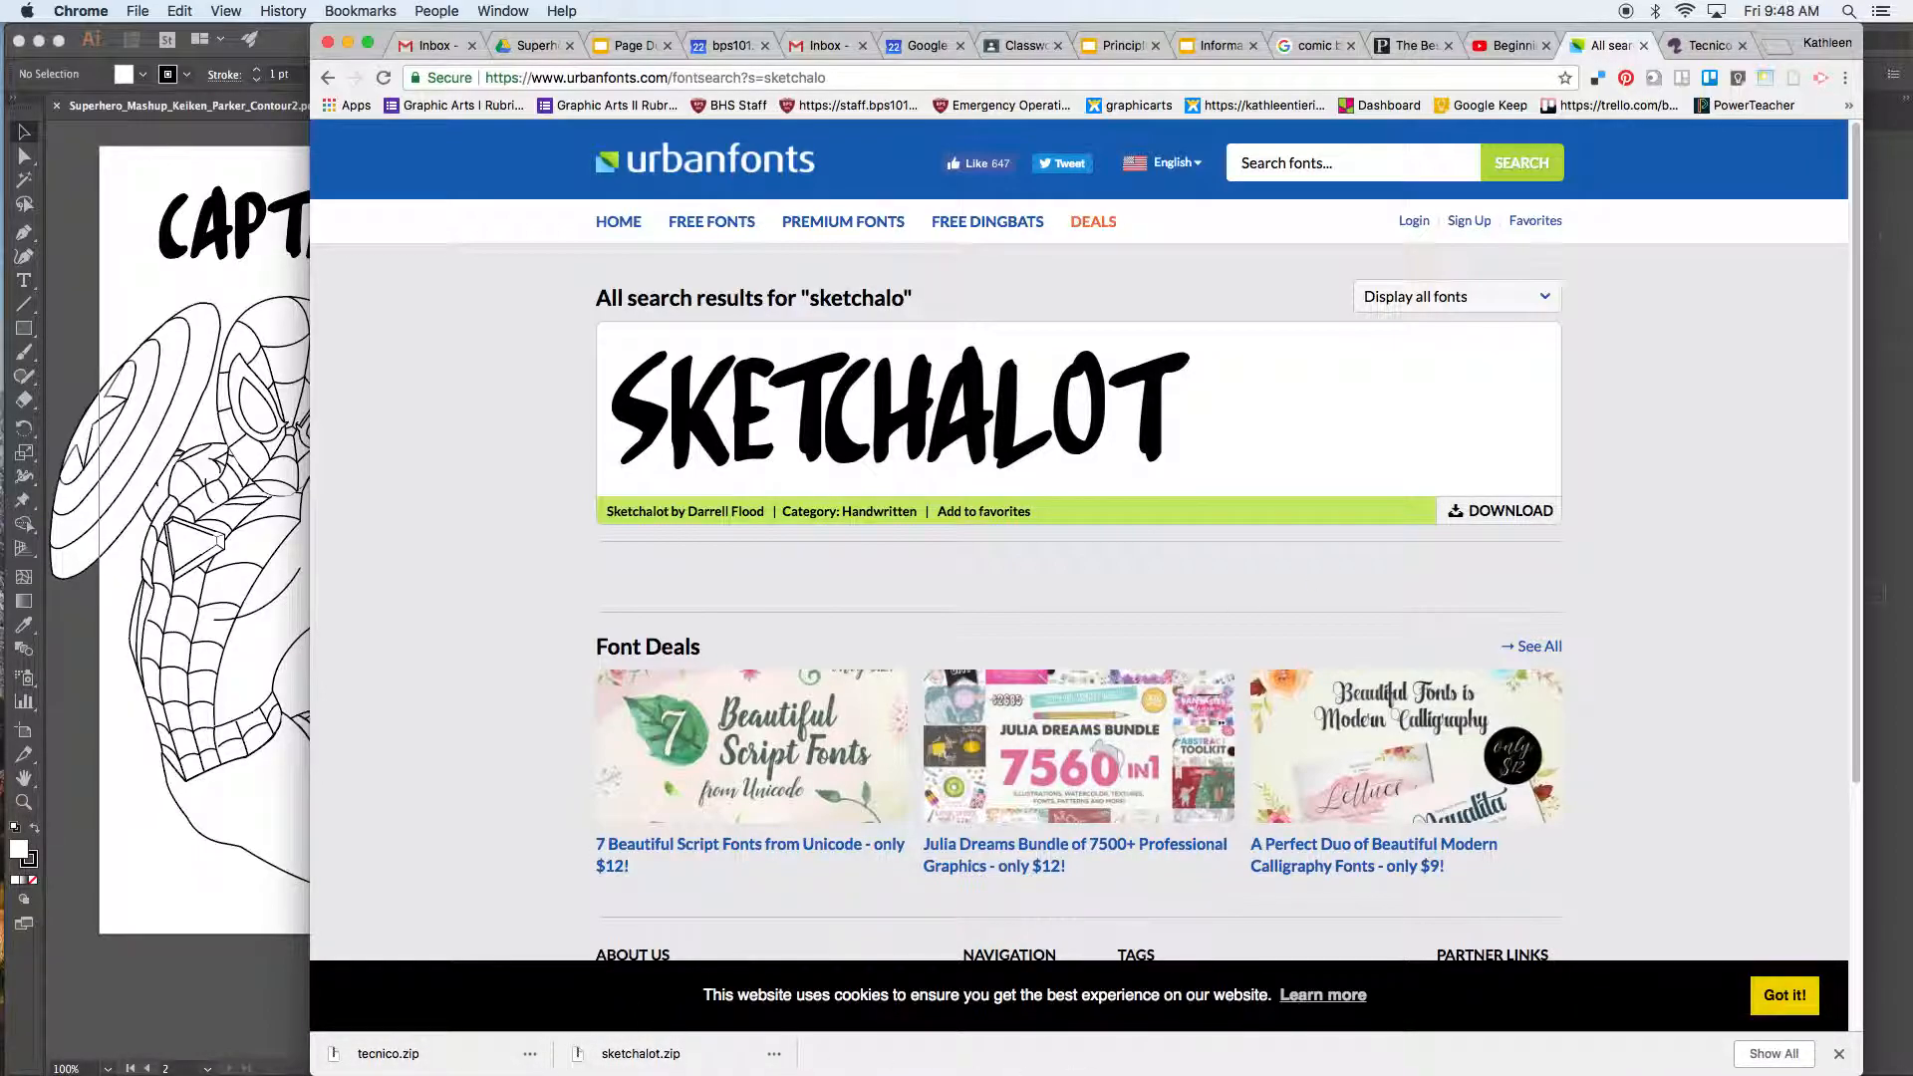
mouse_move(433, 1041)
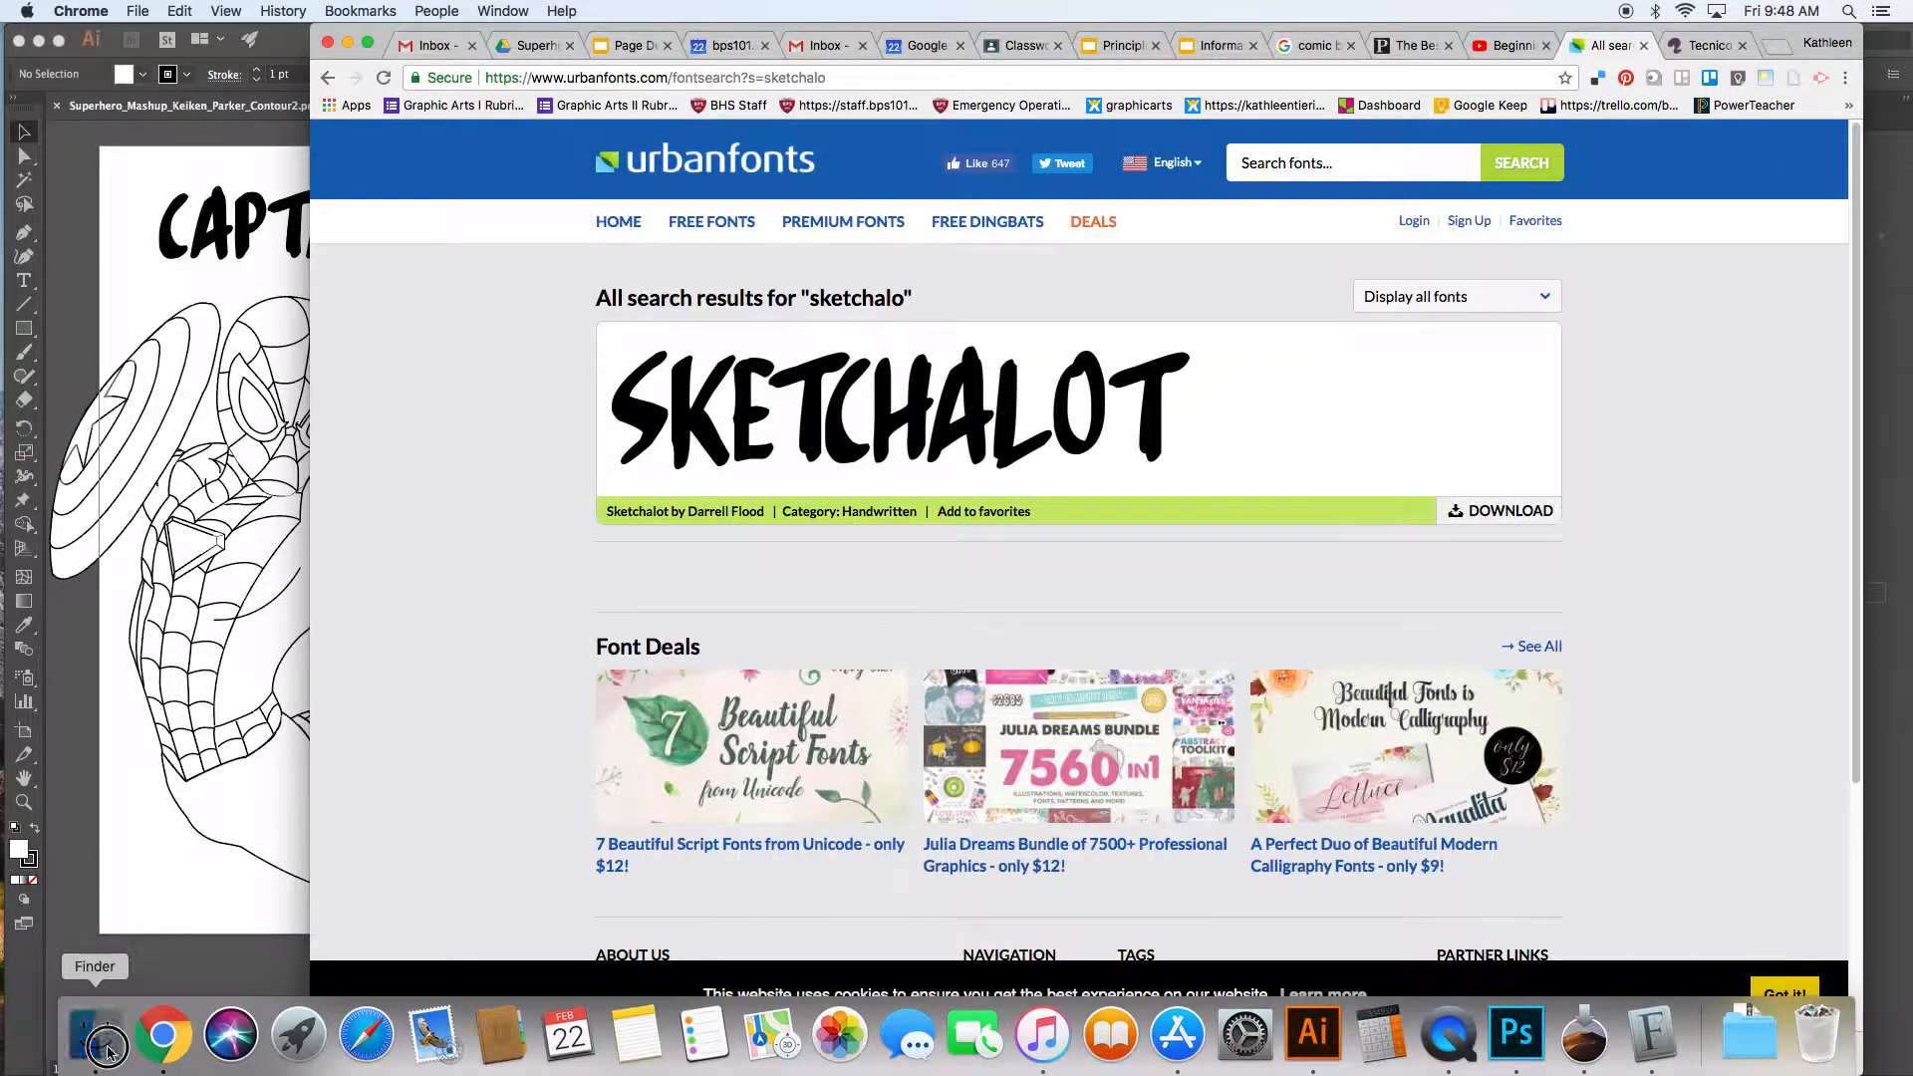
click(107, 1041)
Step: Open the unzipped tecnico folder in the Downloads window
click(429, 498)
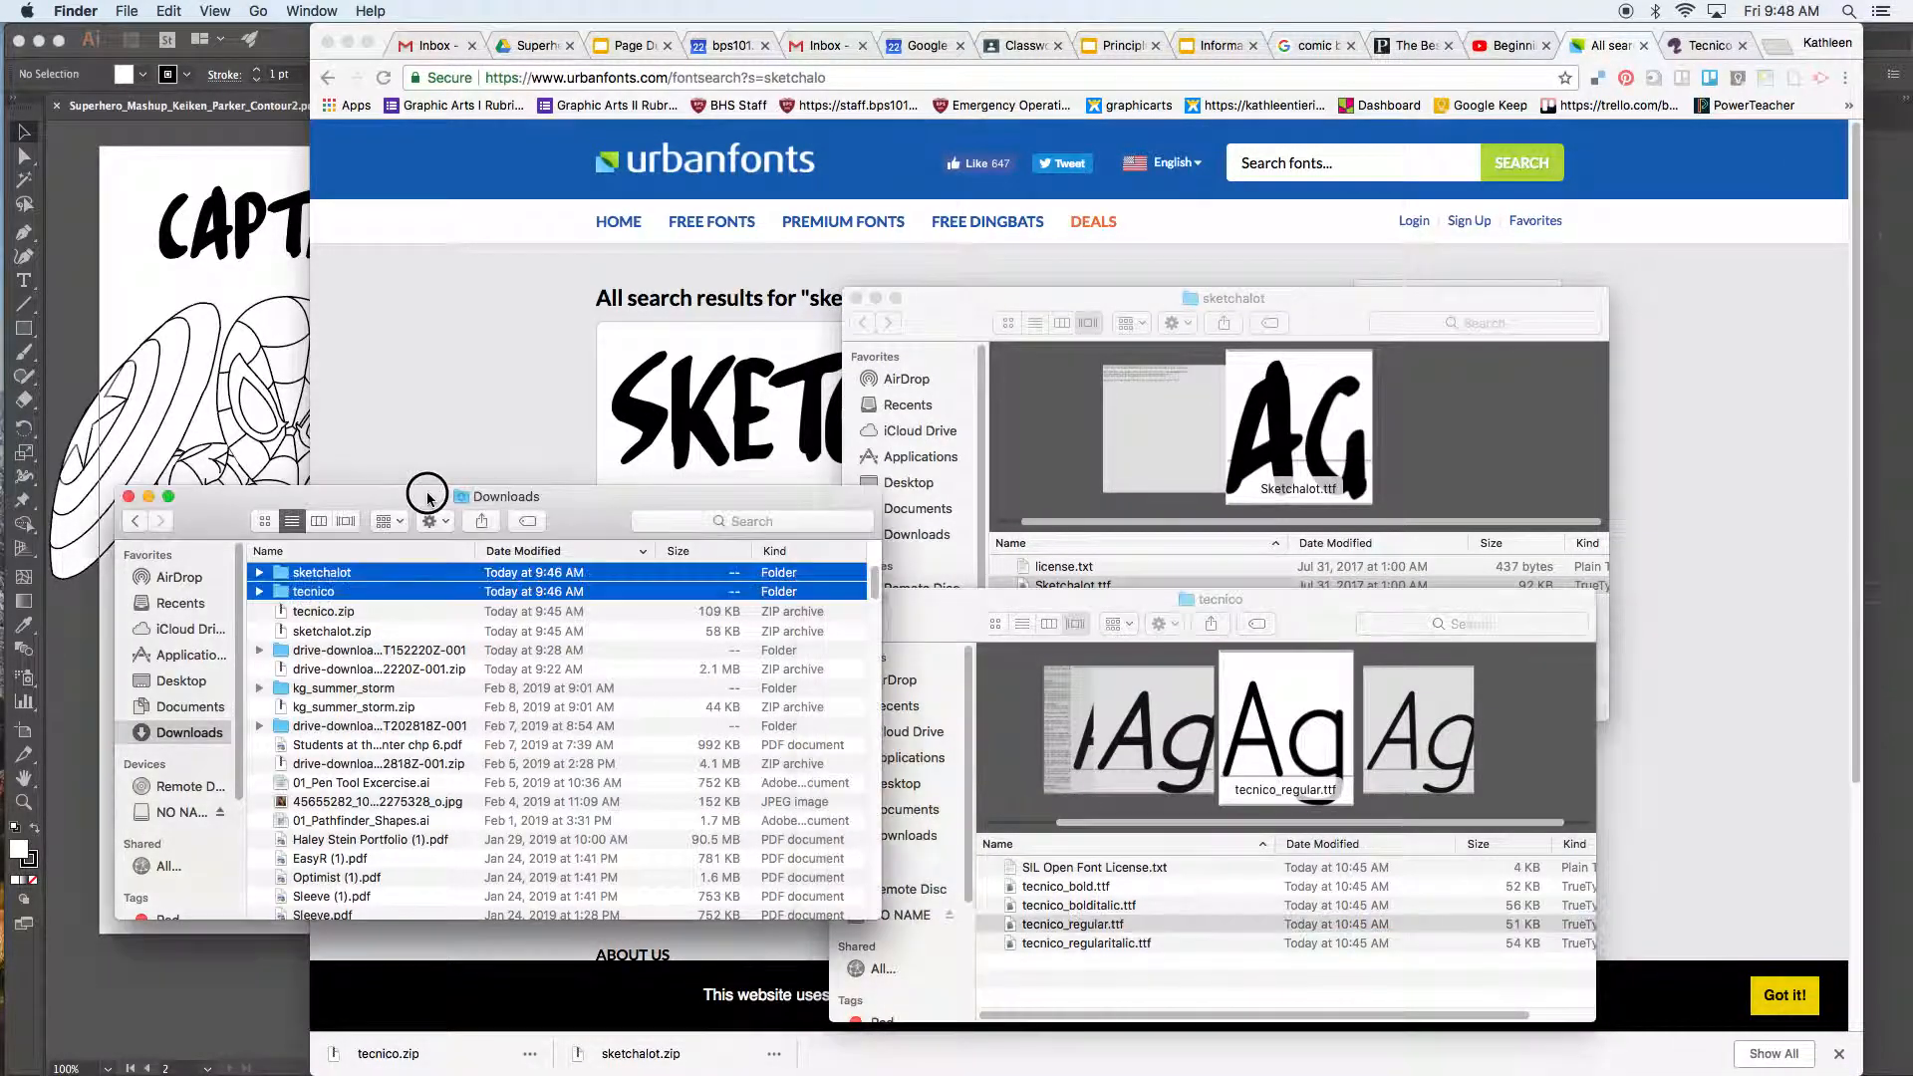
click(367, 614)
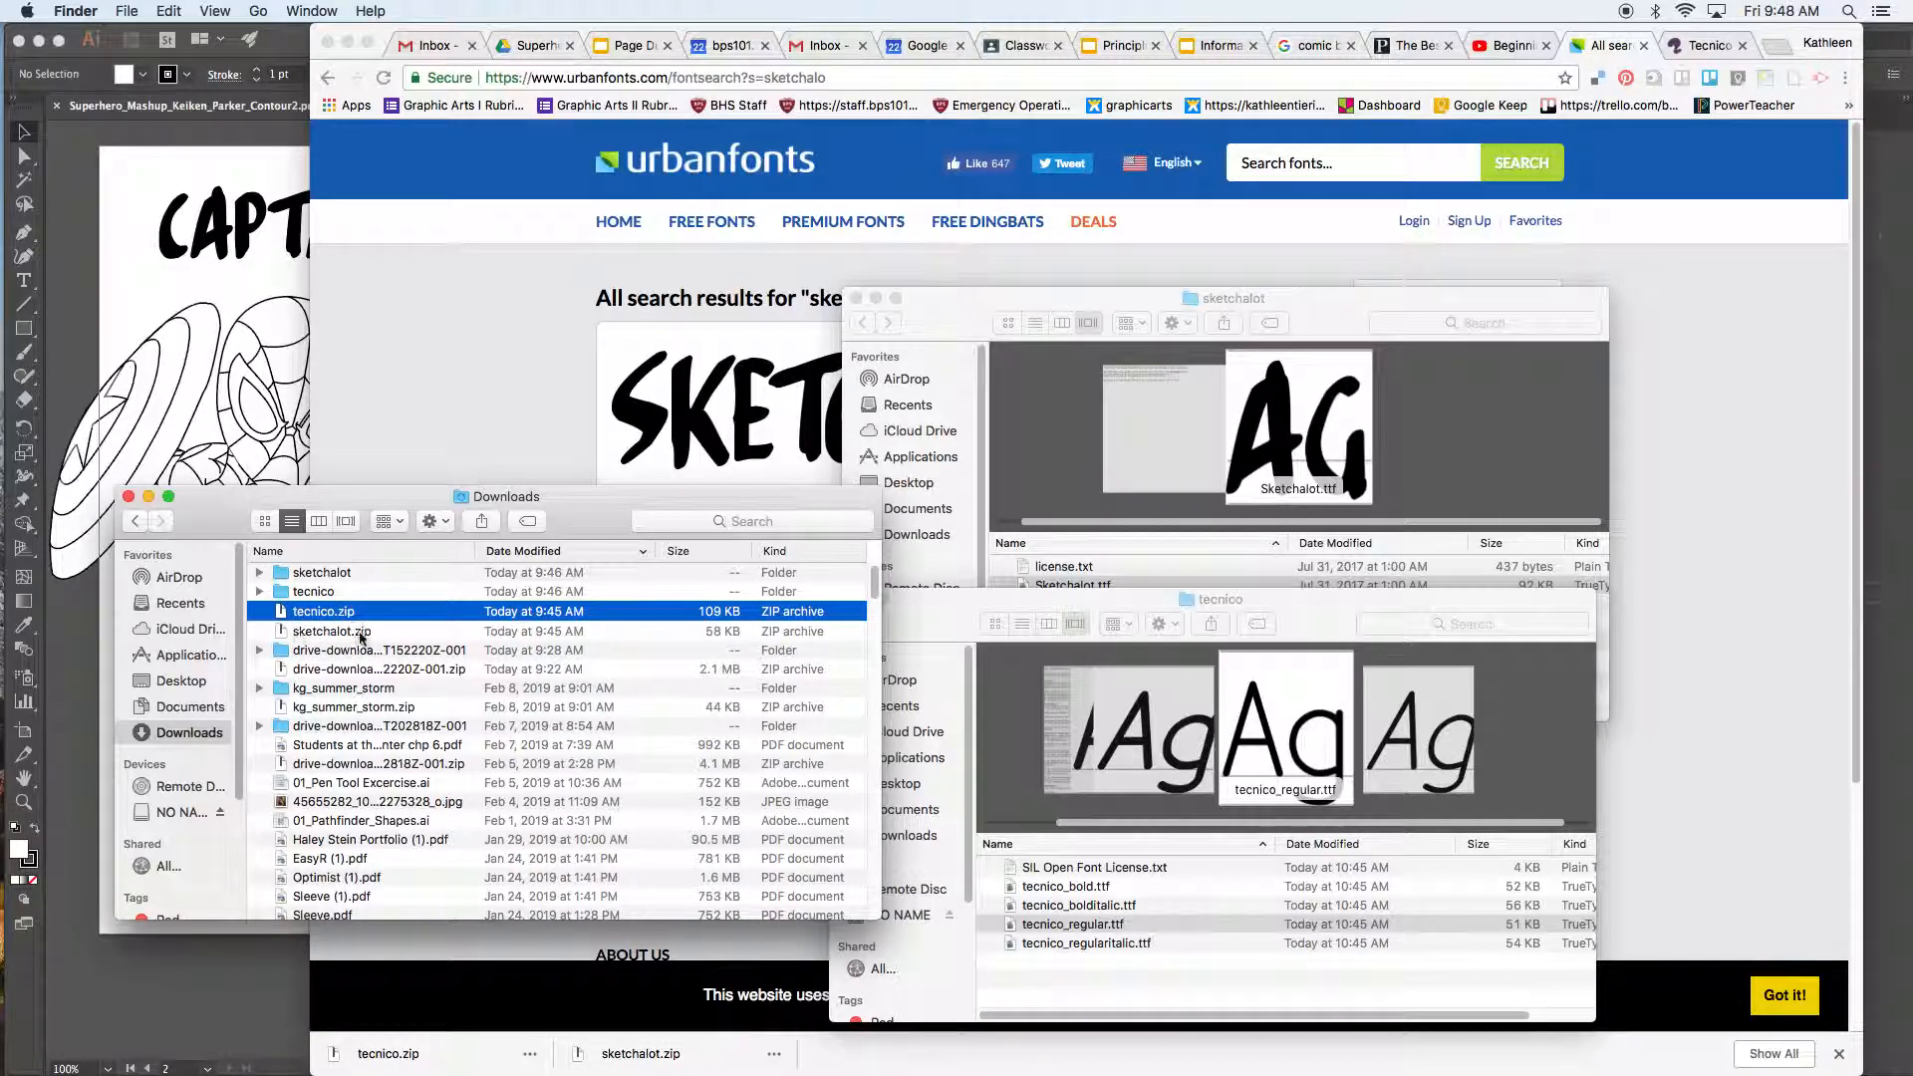
click(358, 635)
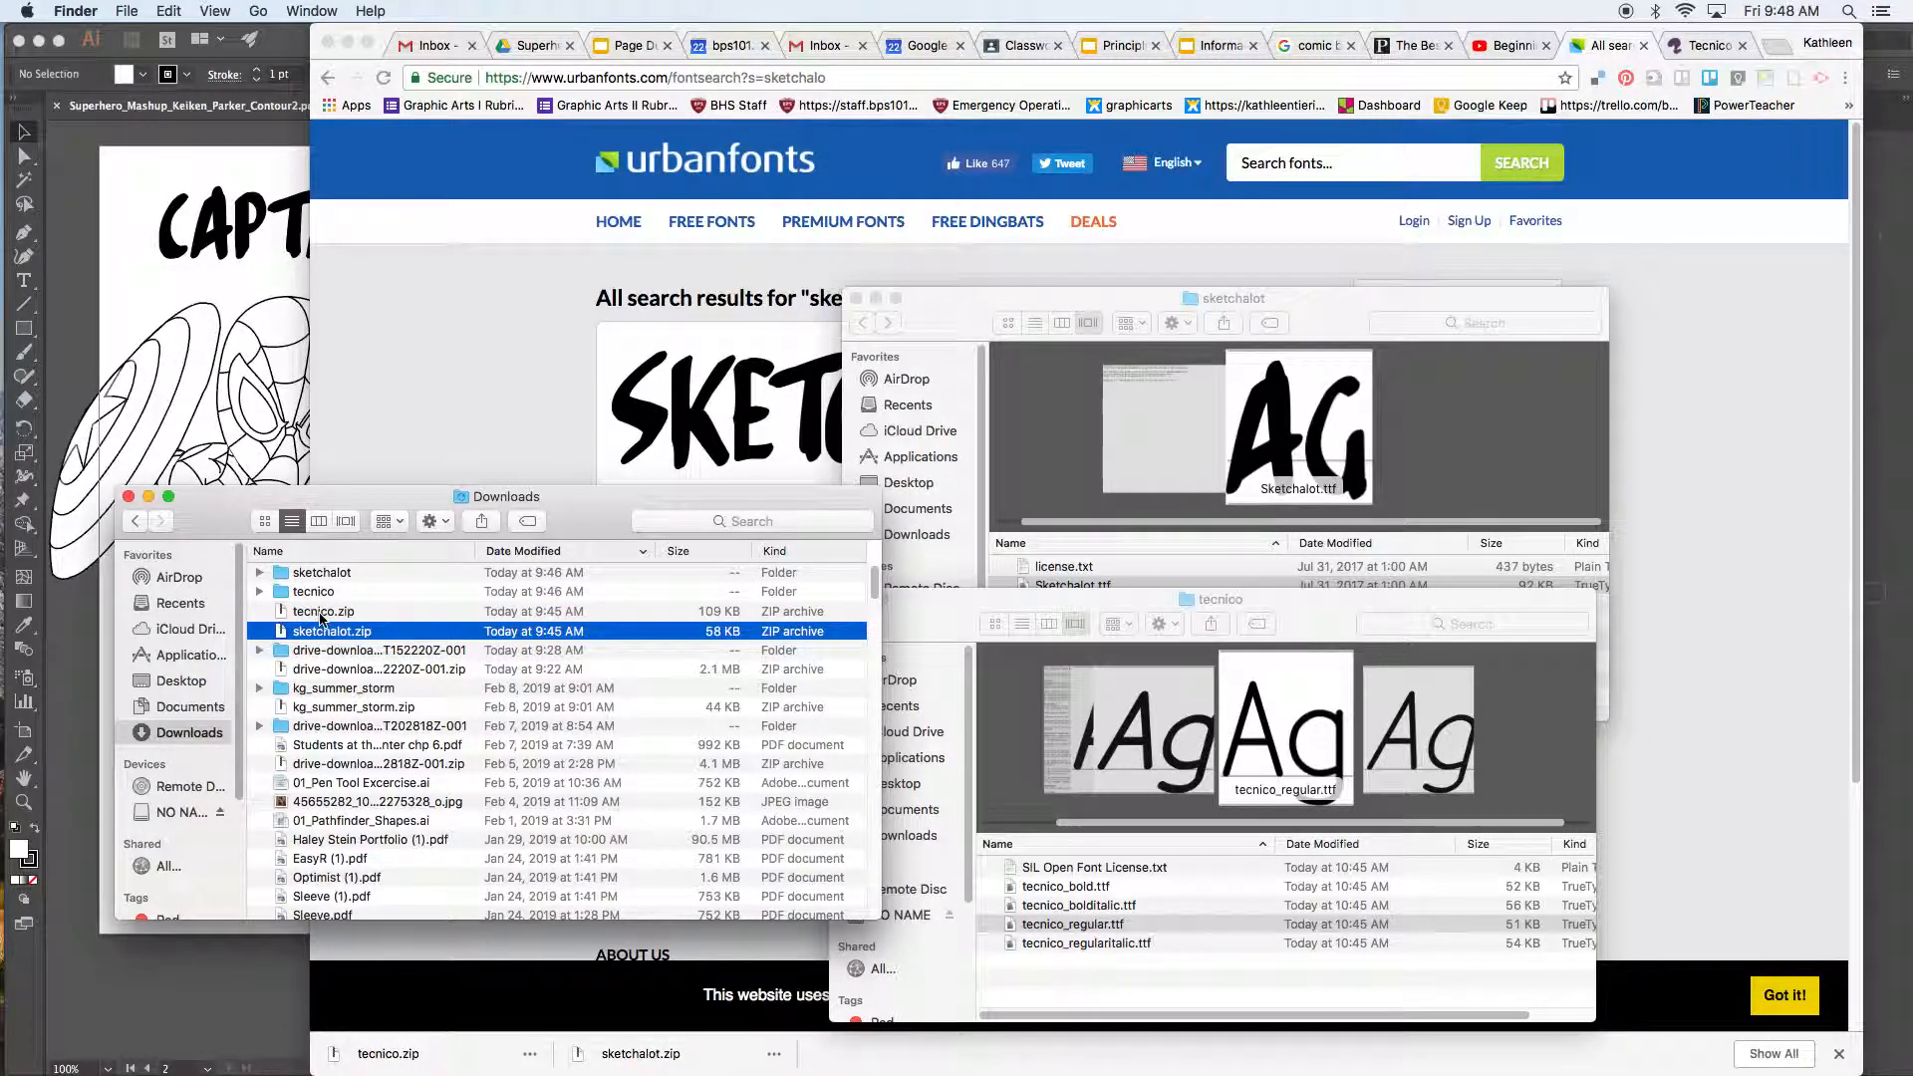
click(317, 595)
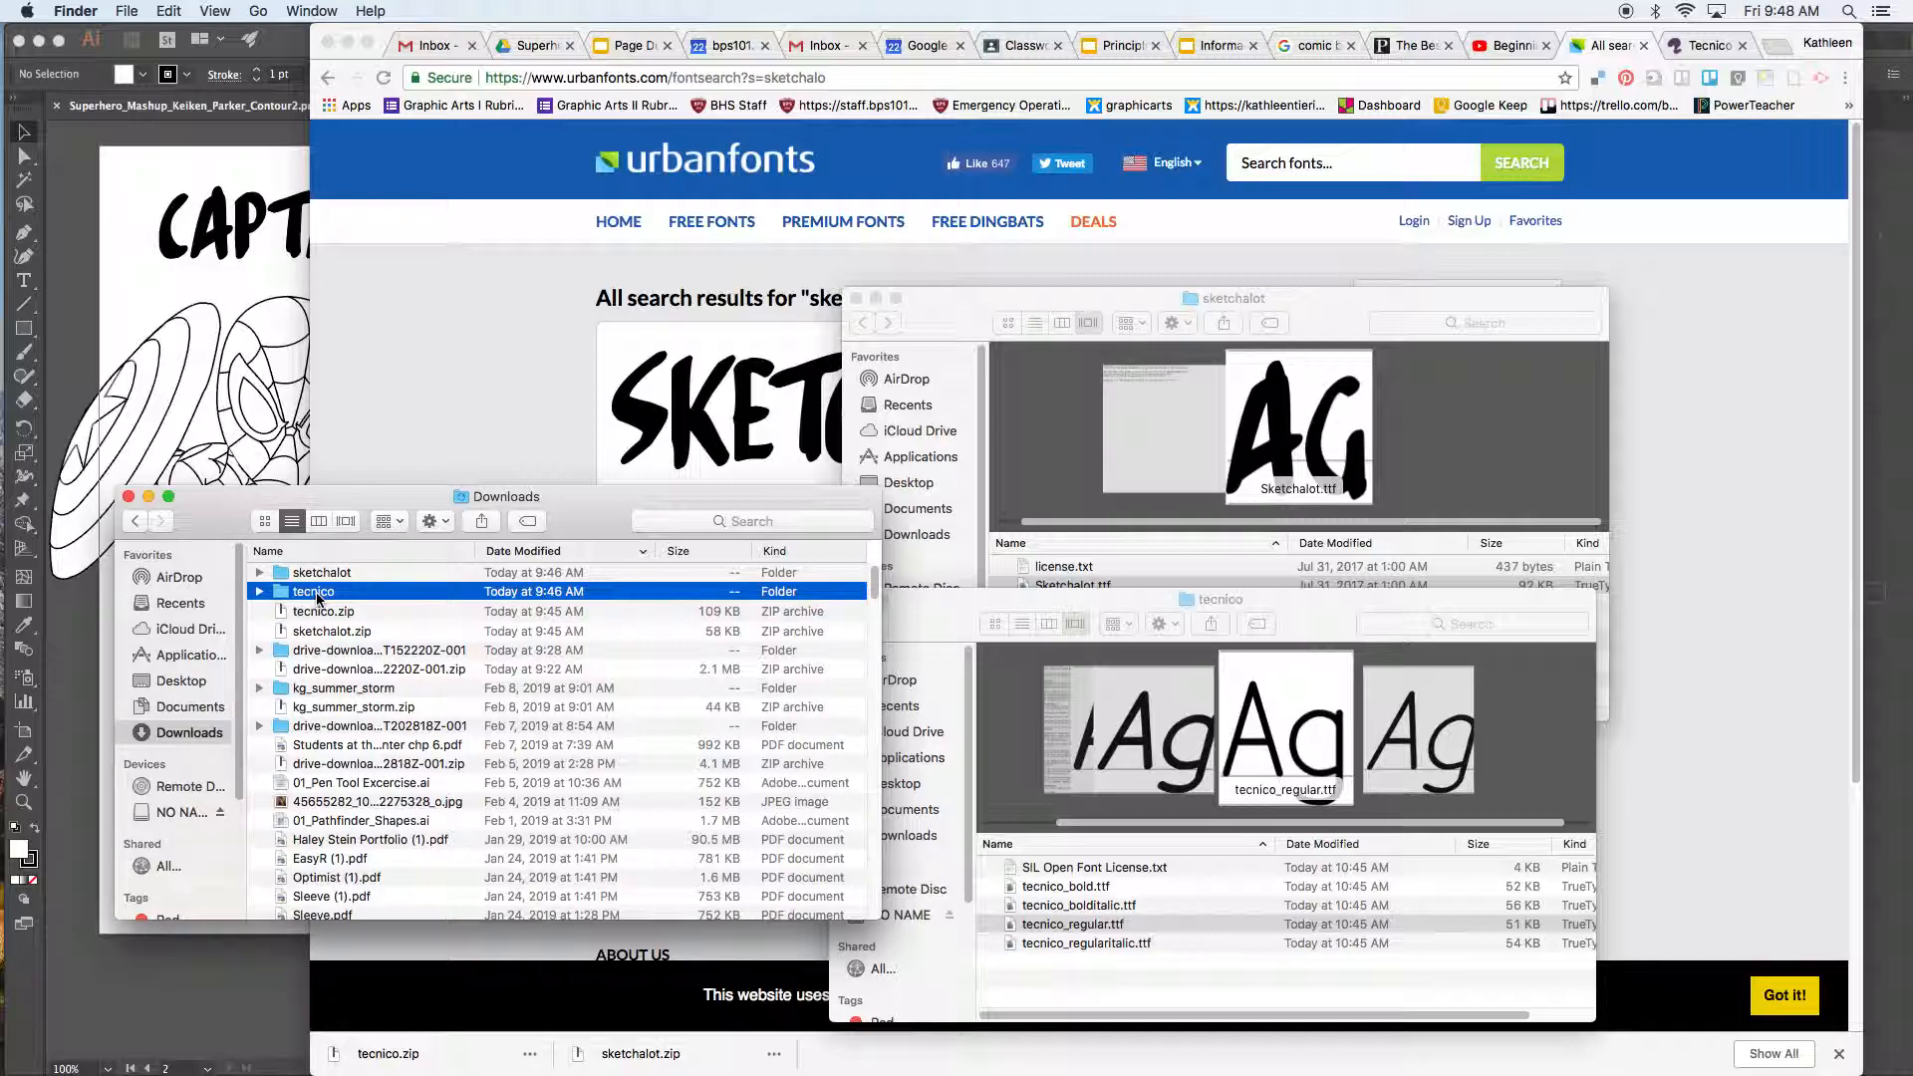
double_click(316, 595)
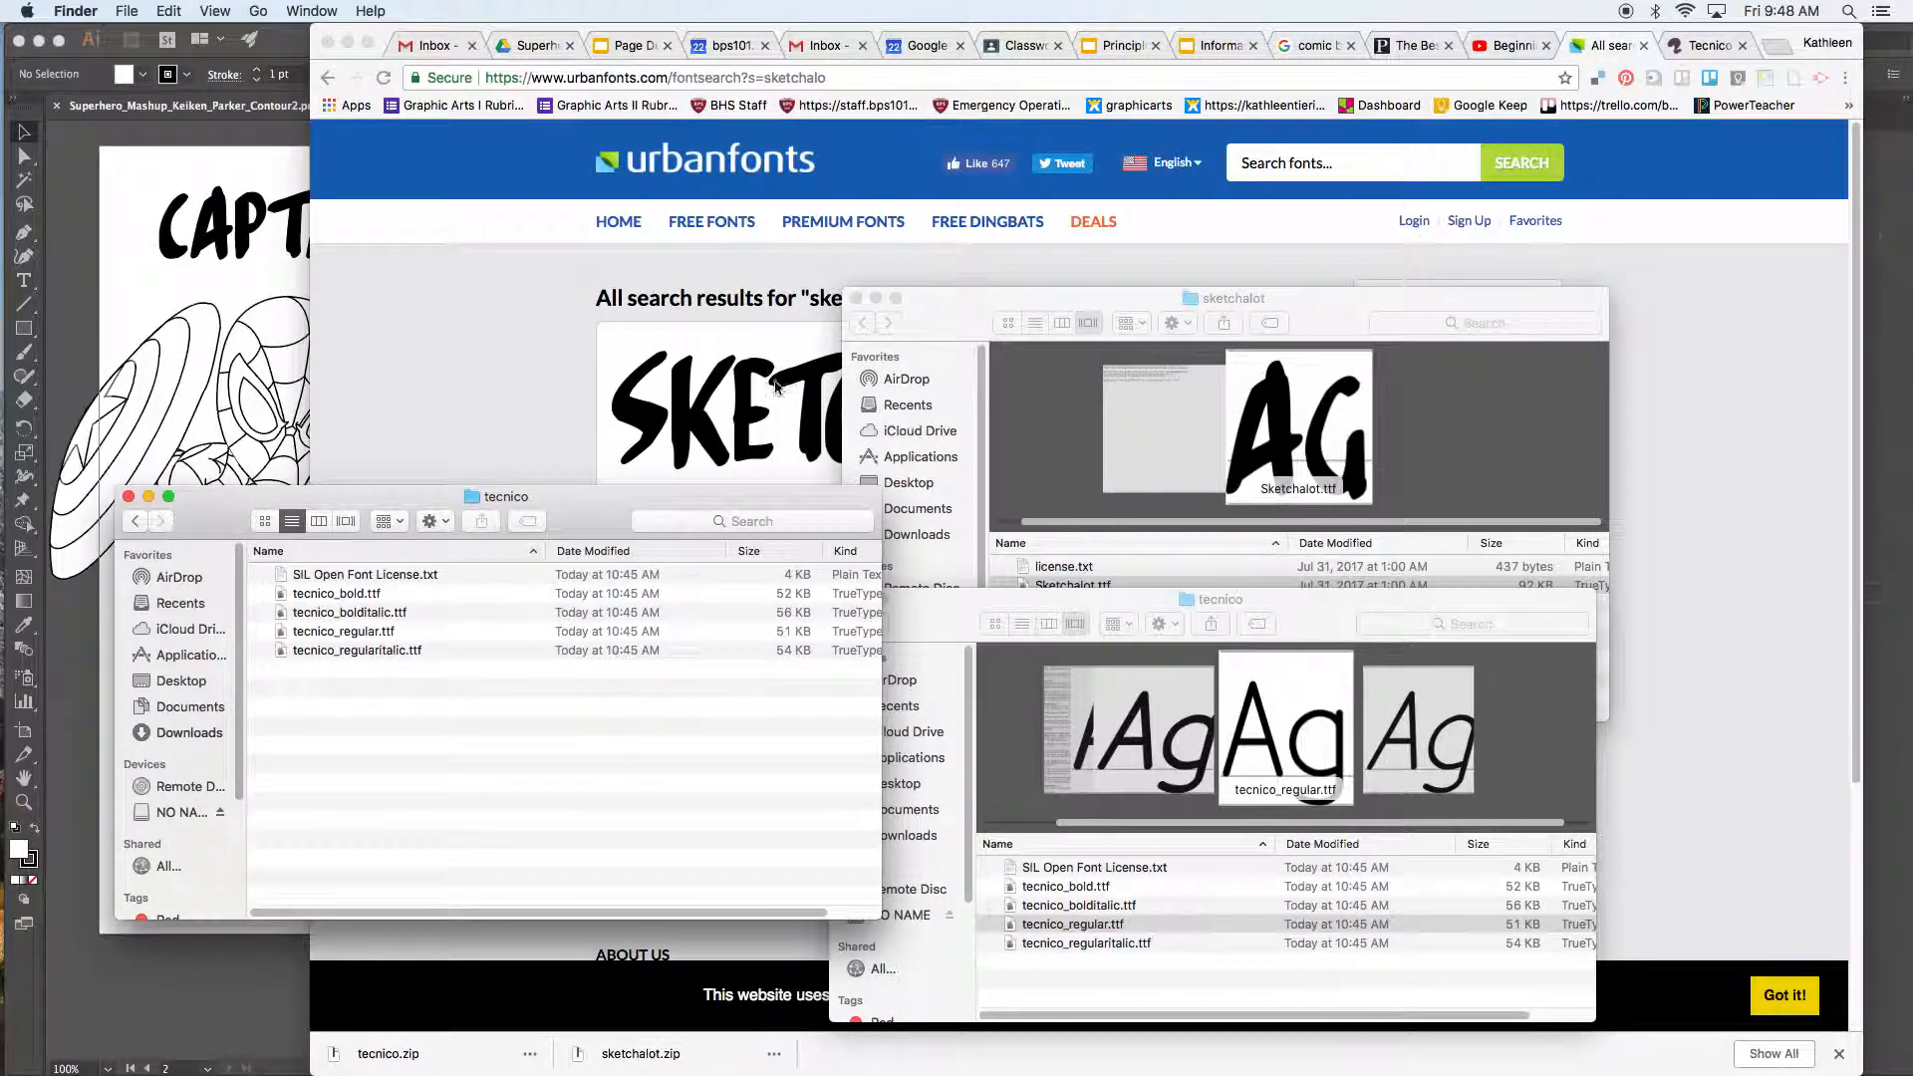
Step: Move the sketchalot folder window up and open Sketchalot.ttf in a font preview
click(930, 626)
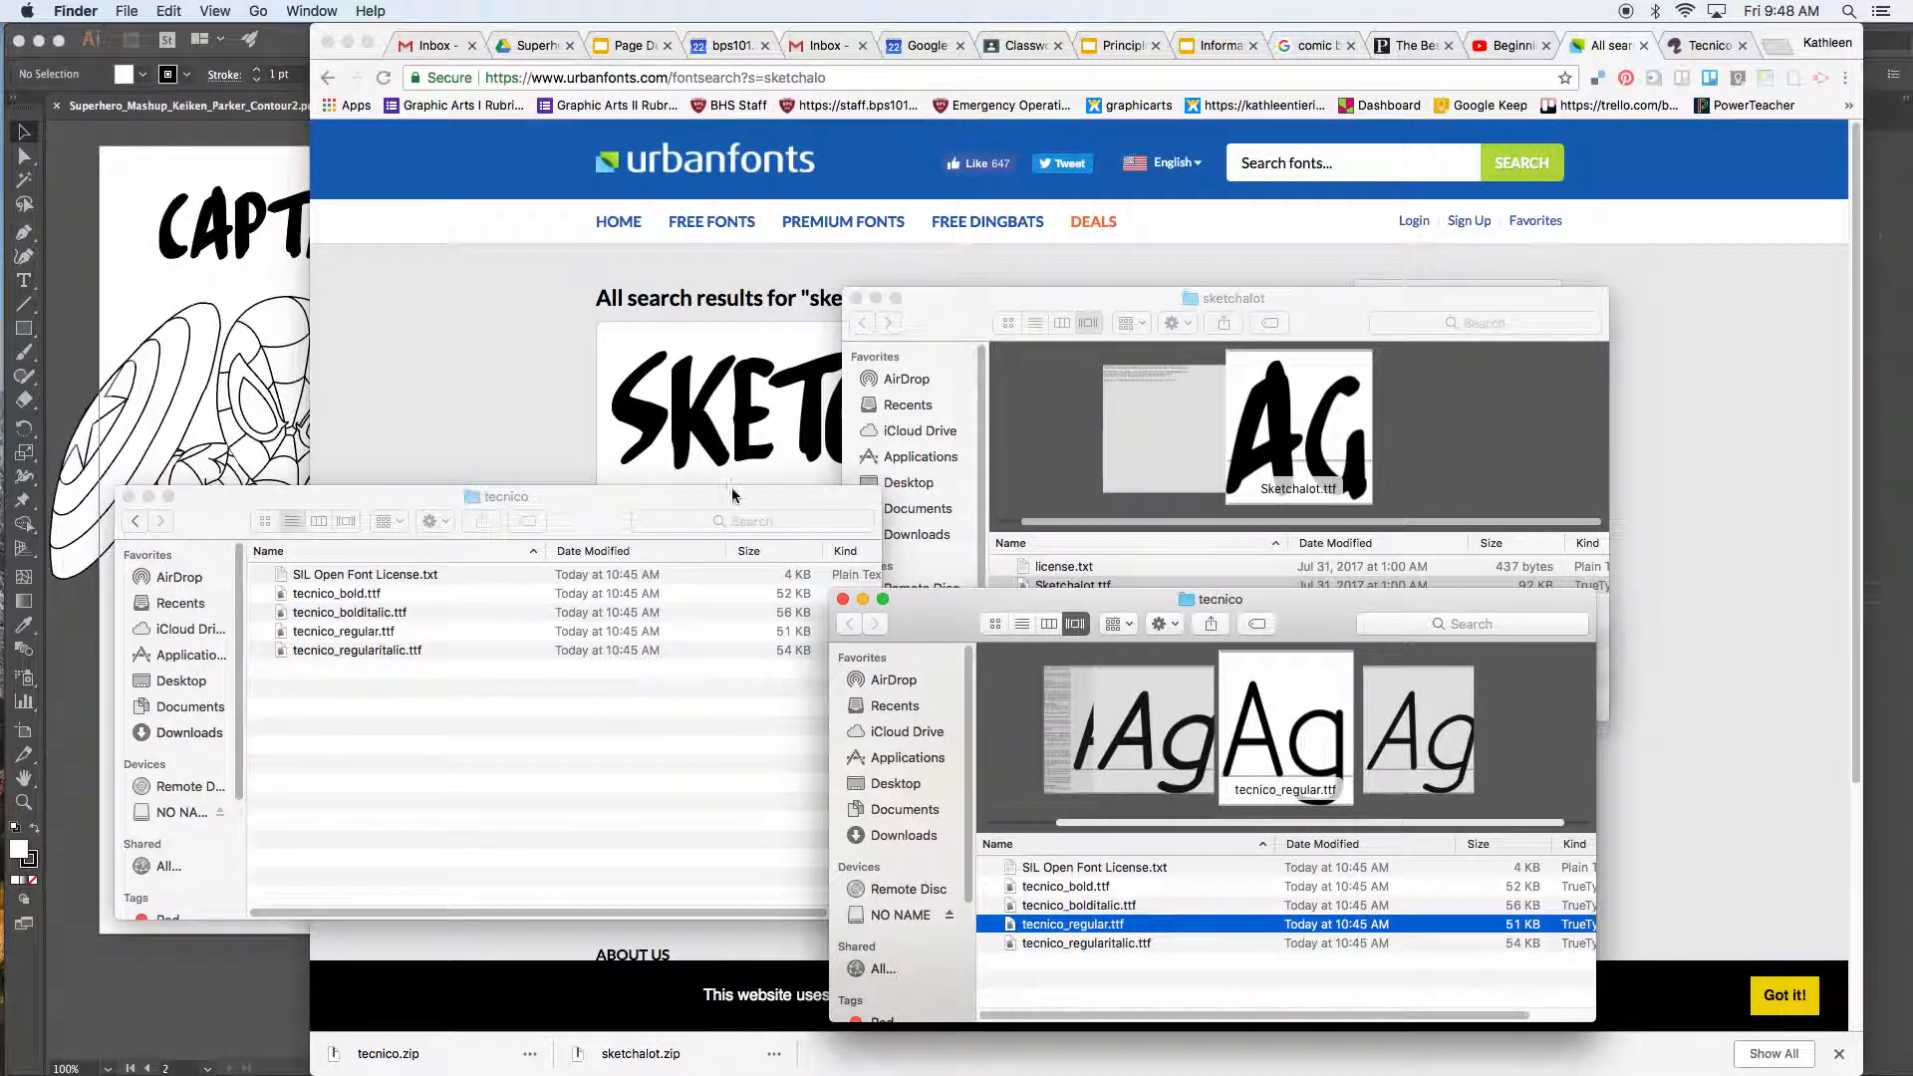
drag(940, 299, 917, 152)
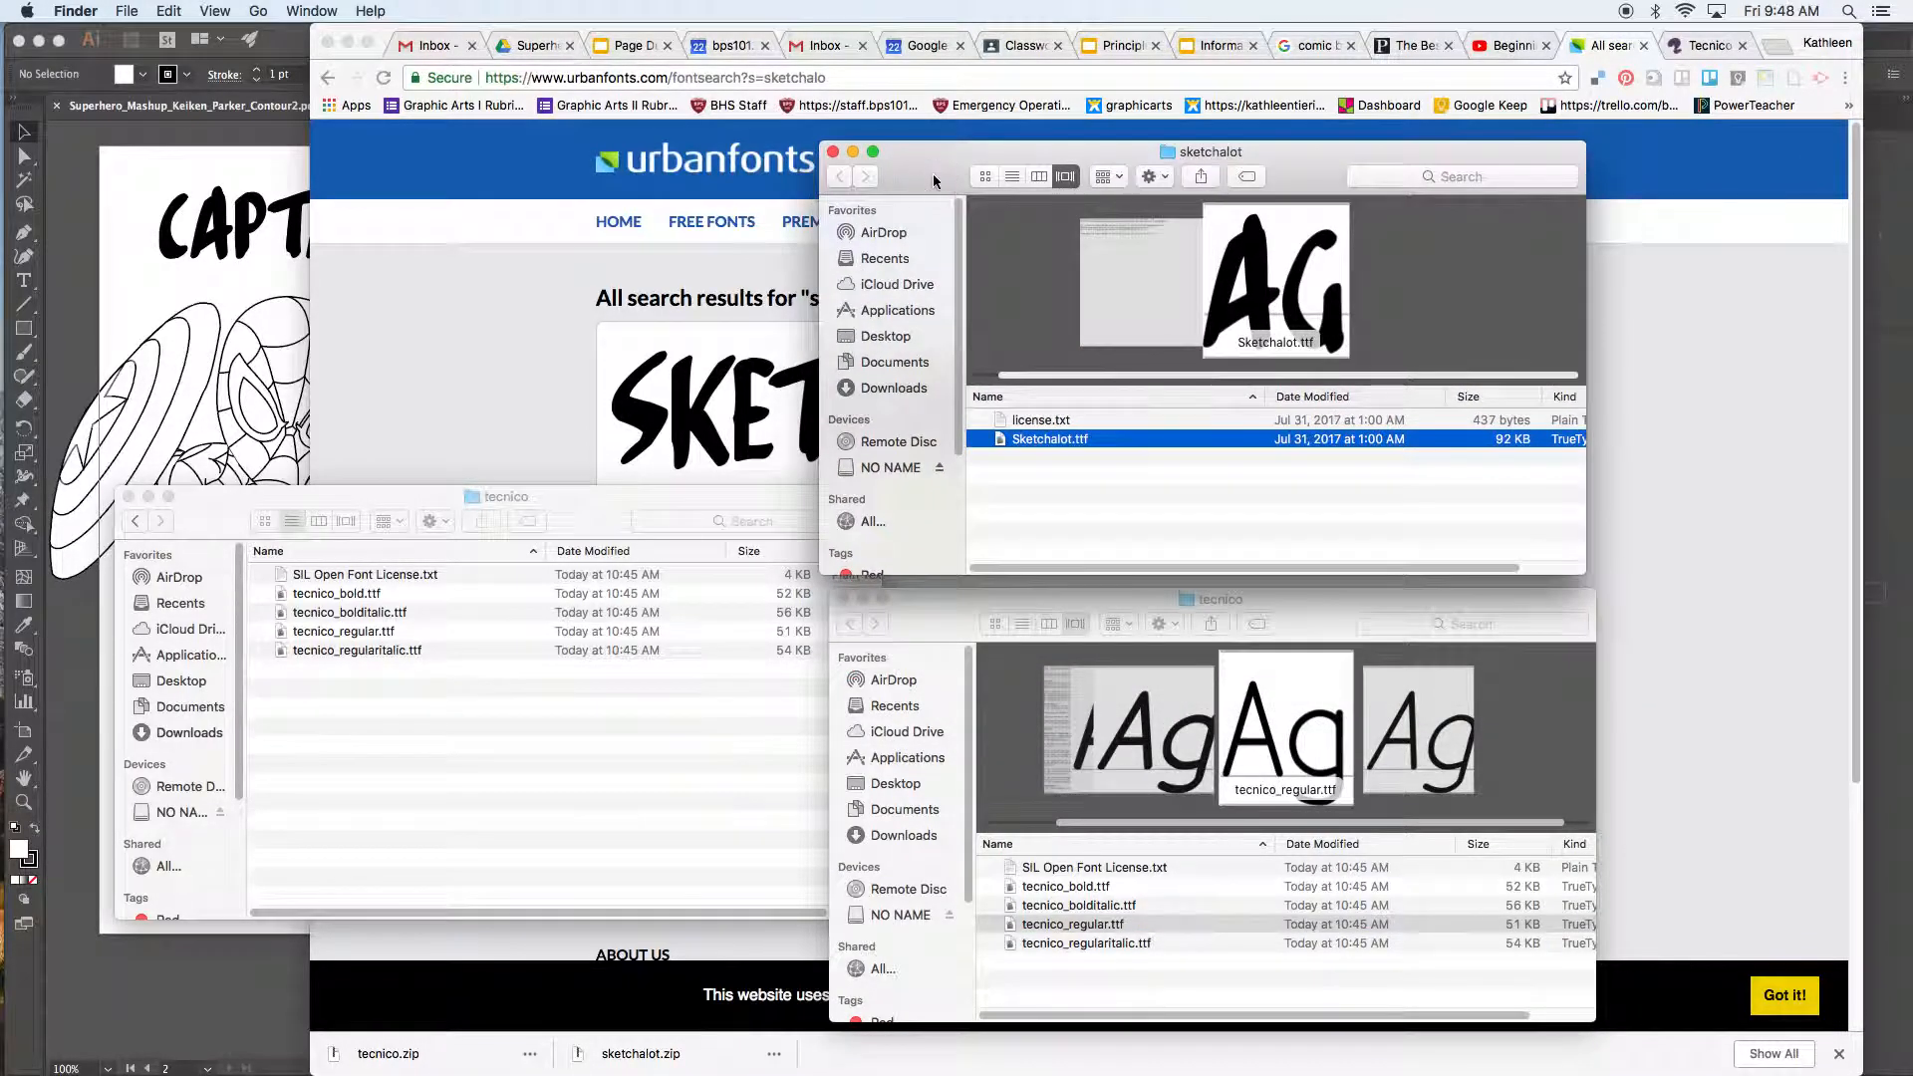
click(1075, 464)
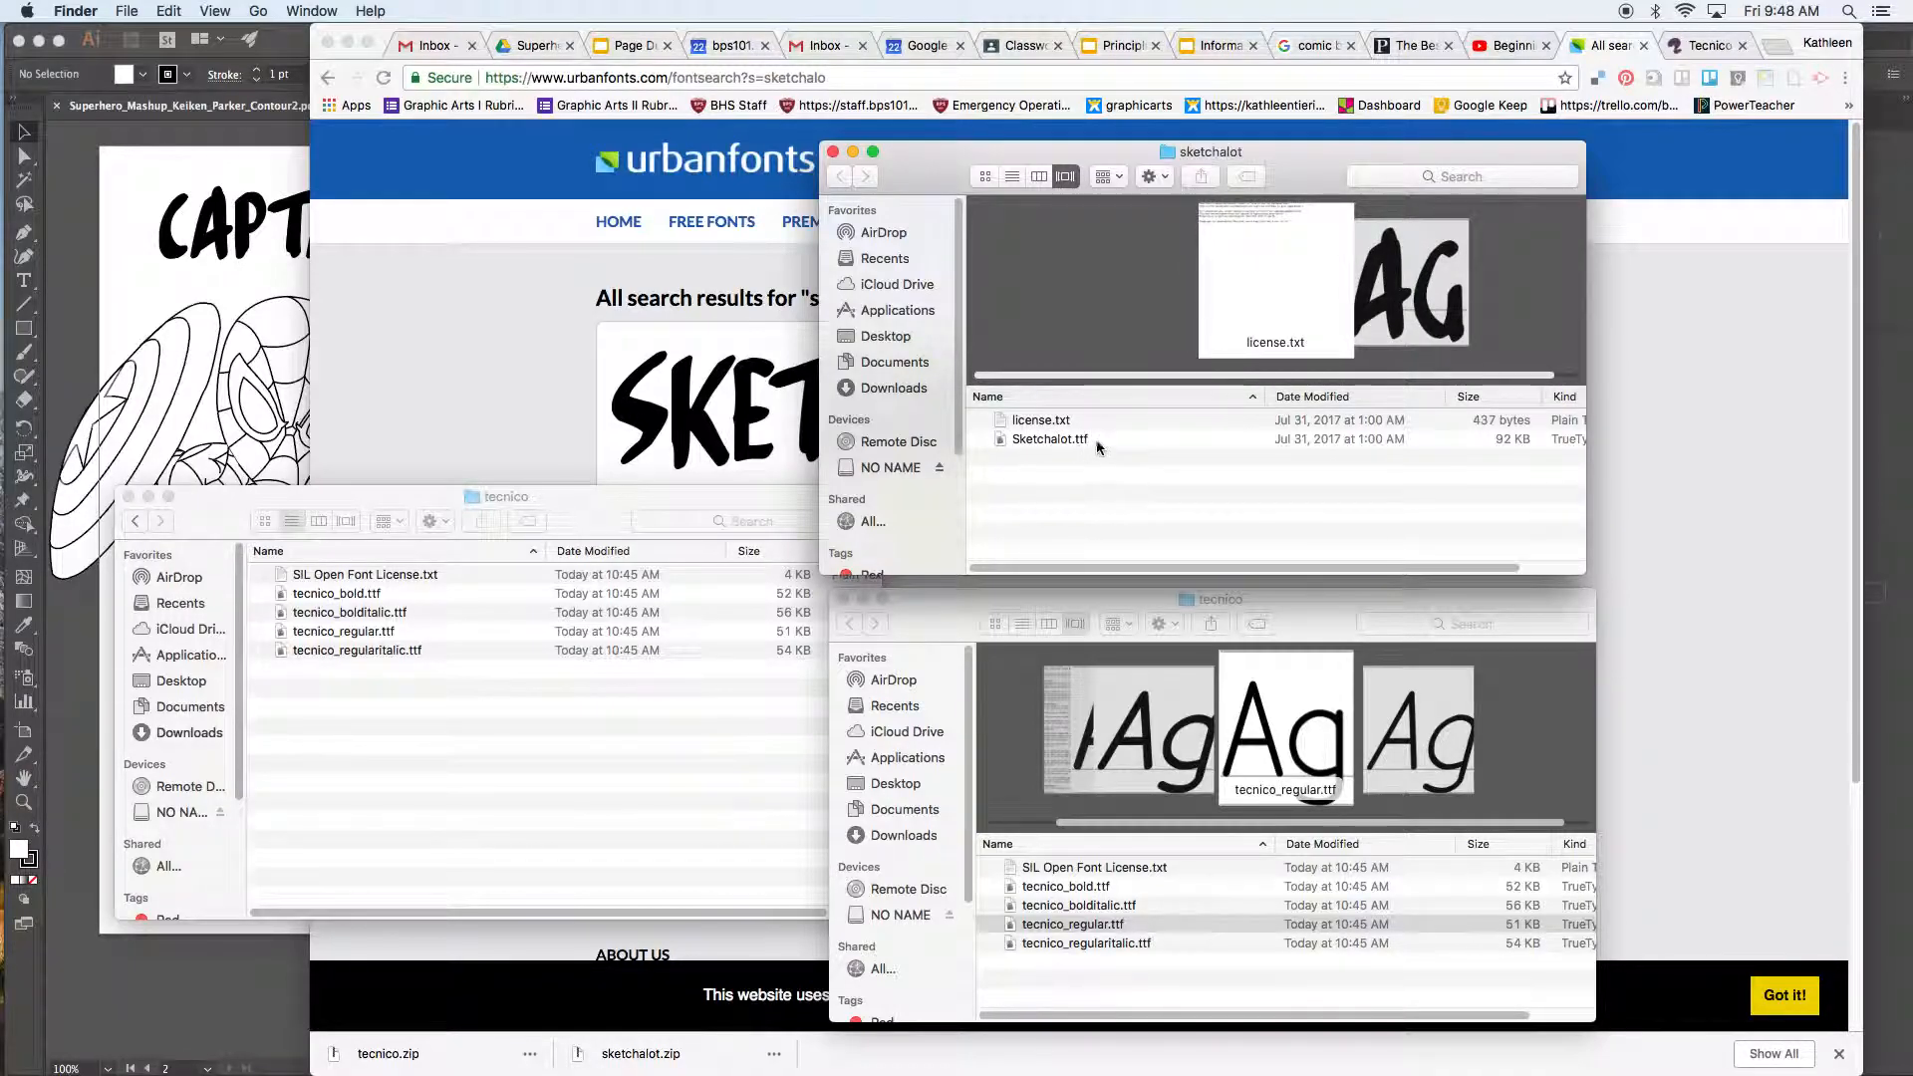
click(1067, 440)
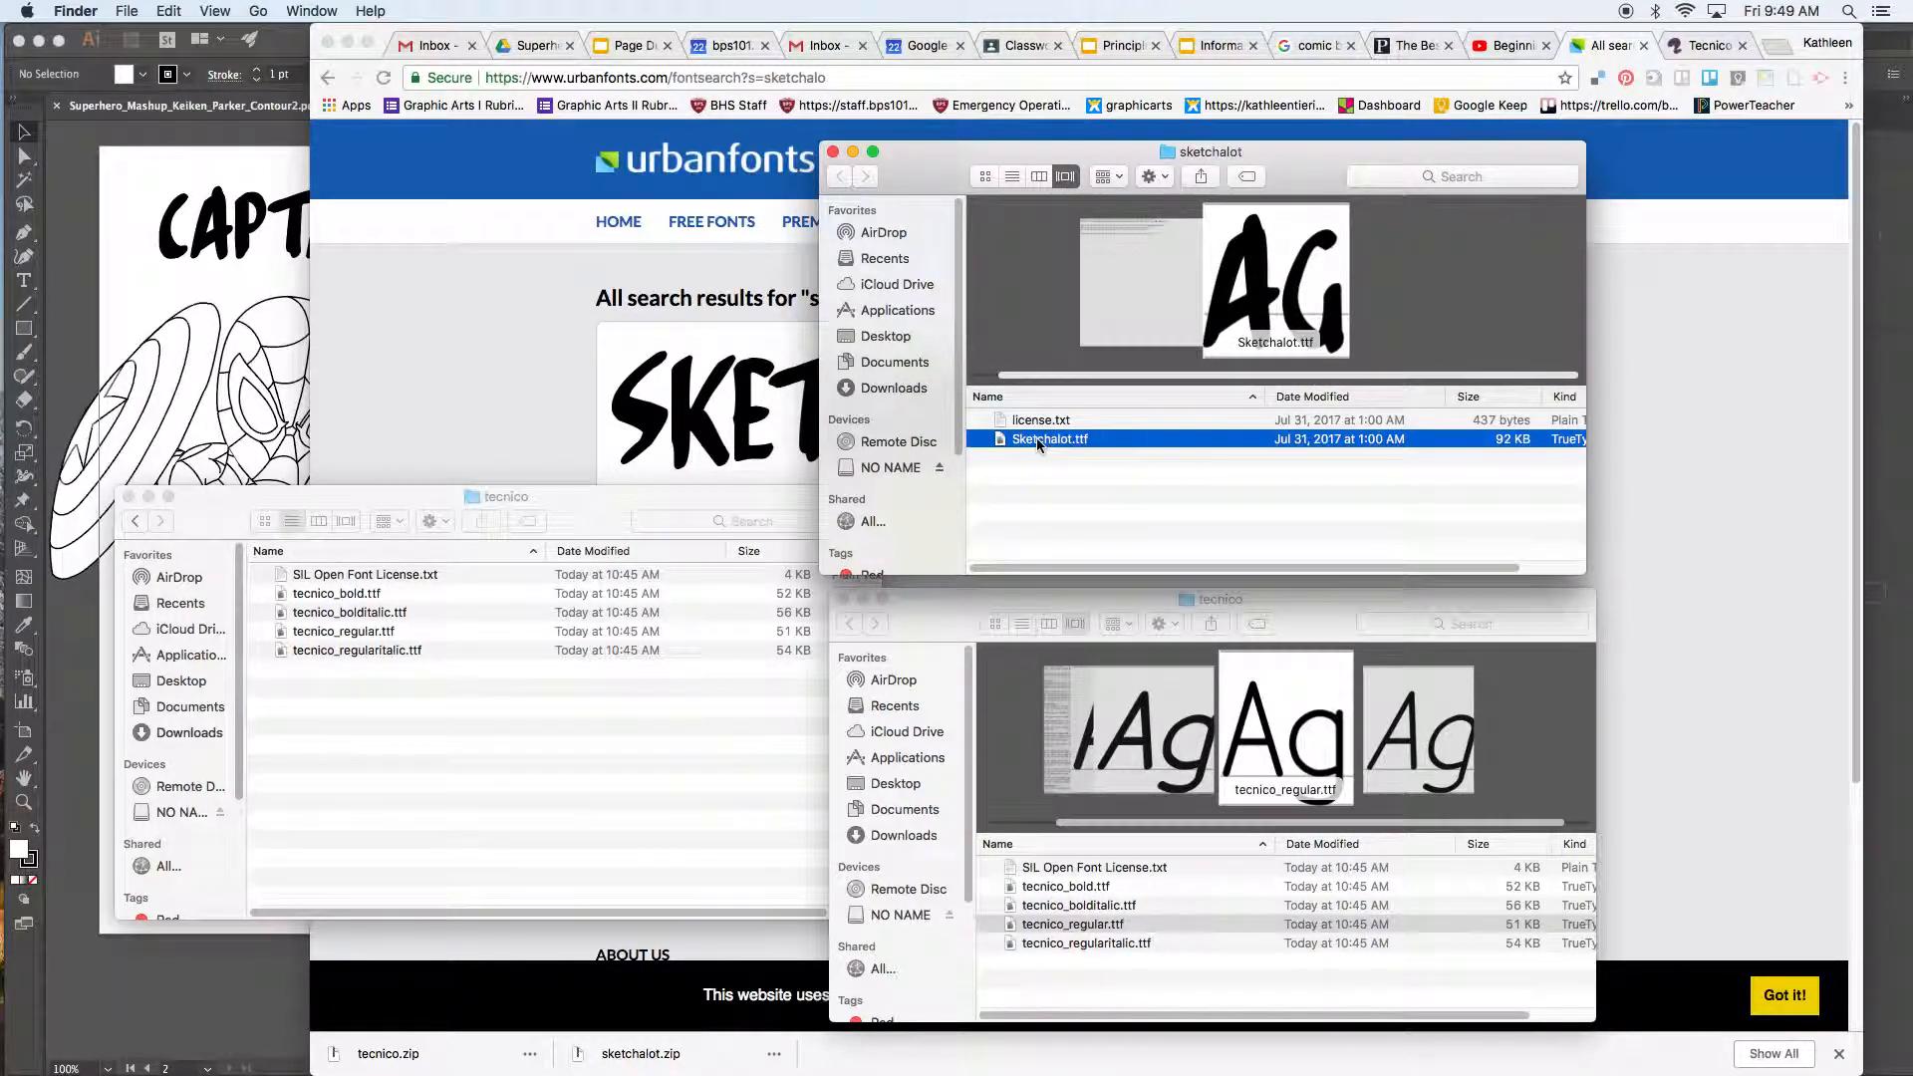
double_click(1037, 439)
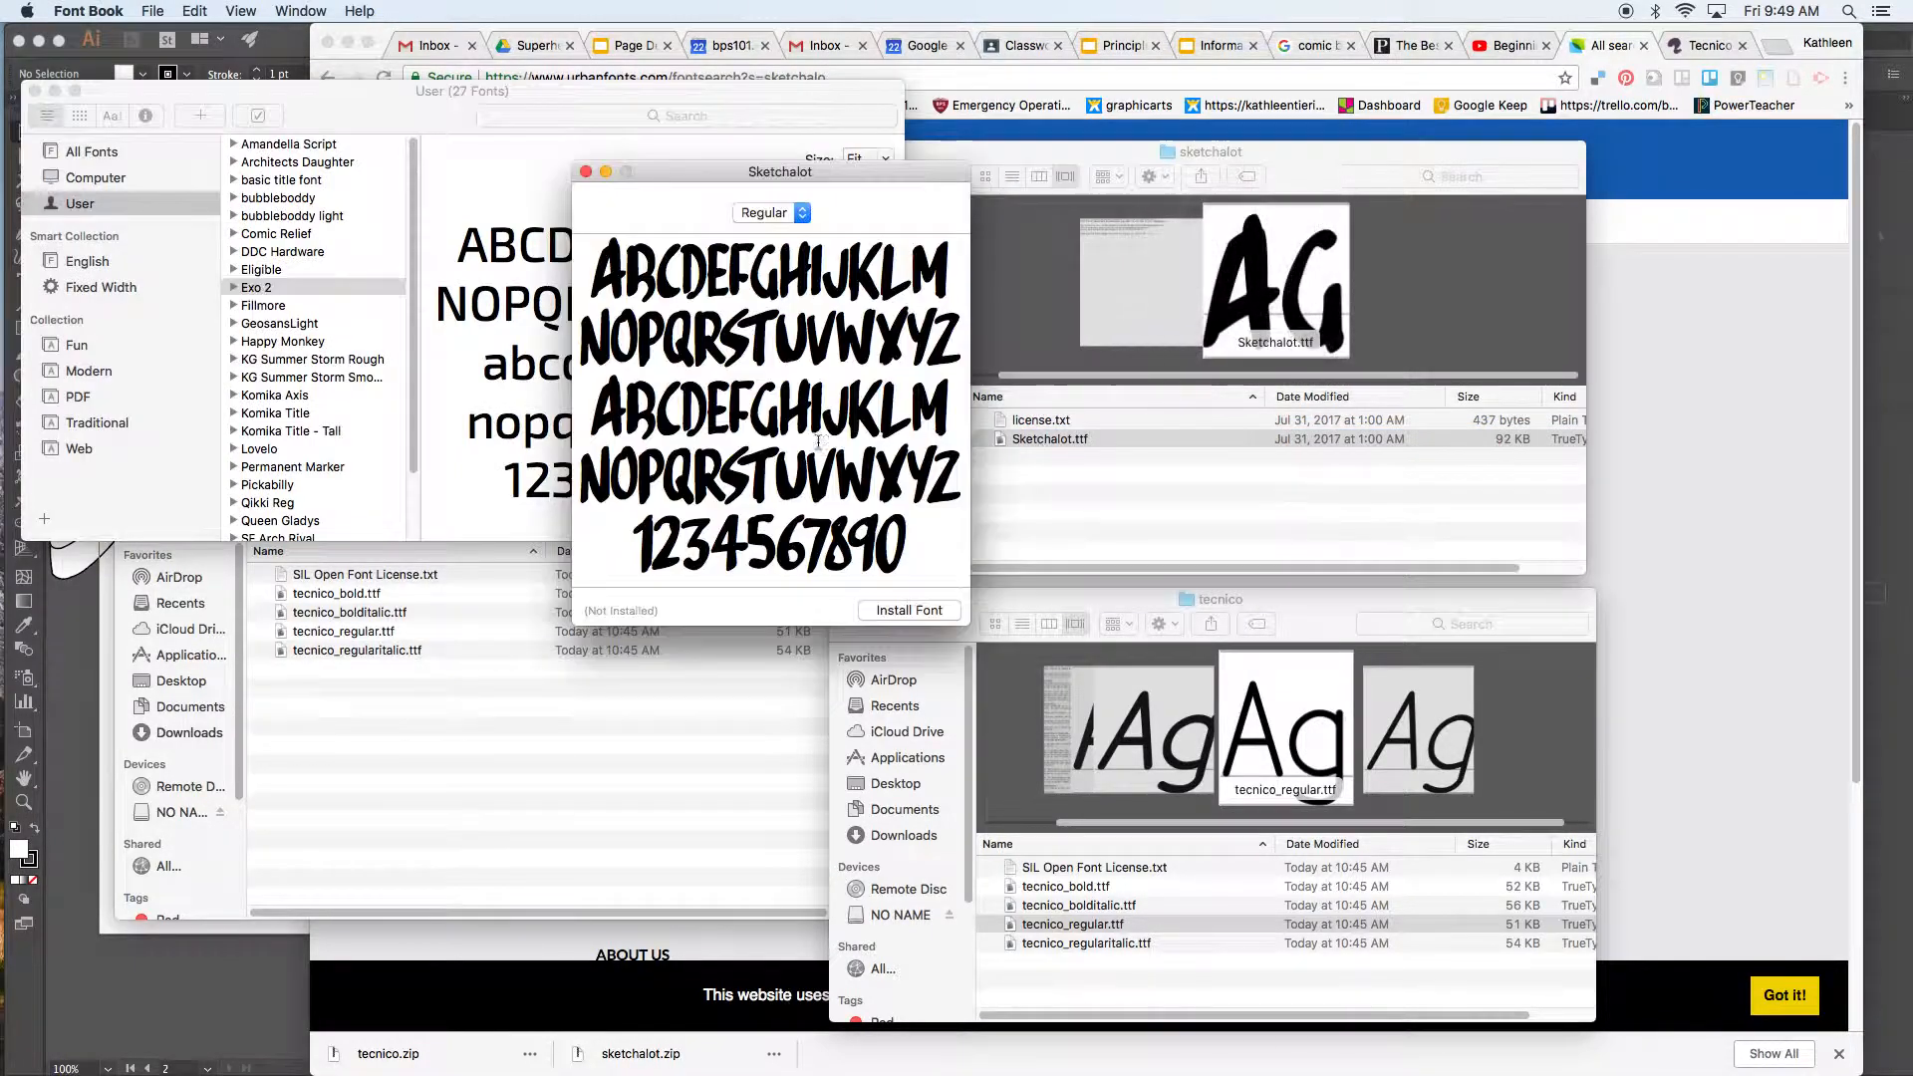
Step: Install Sketchalot.ttf despite its one minor validation problem using Install Checked
click(908, 611)
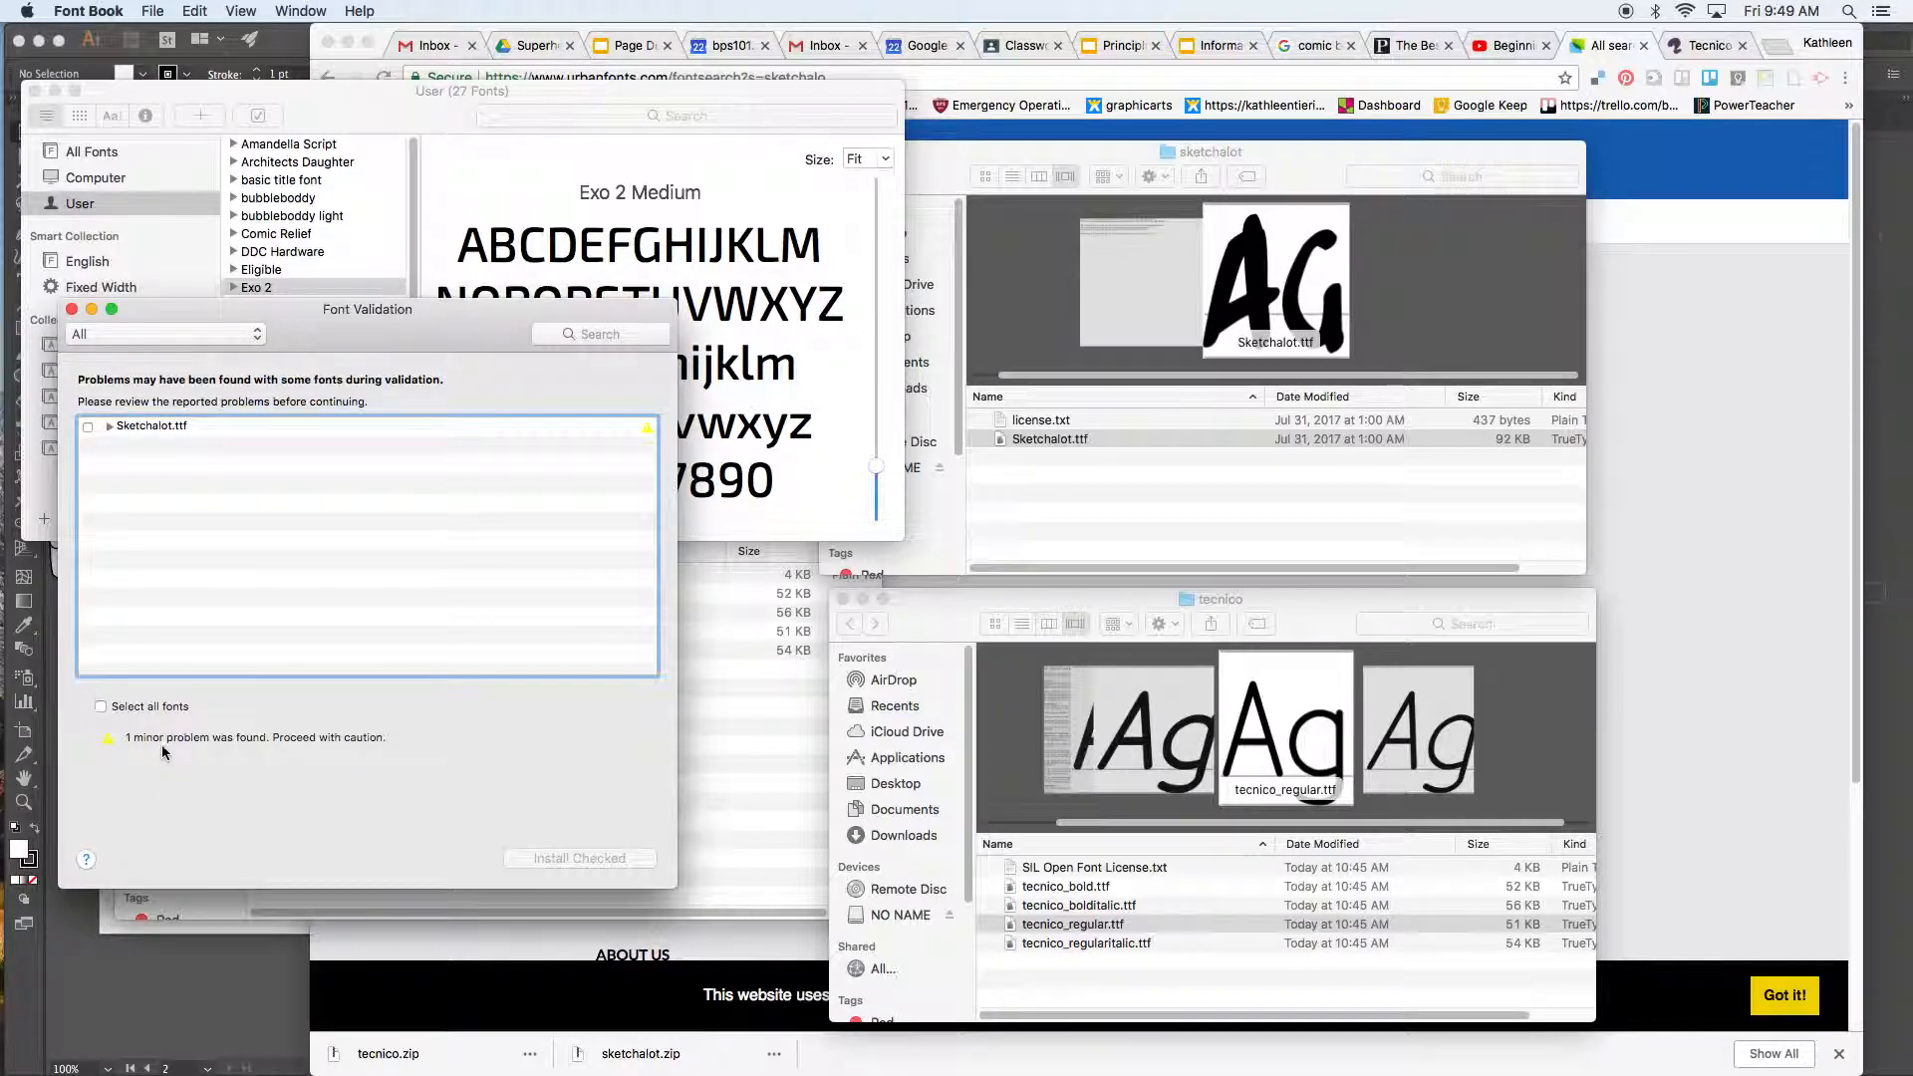
click(87, 427)
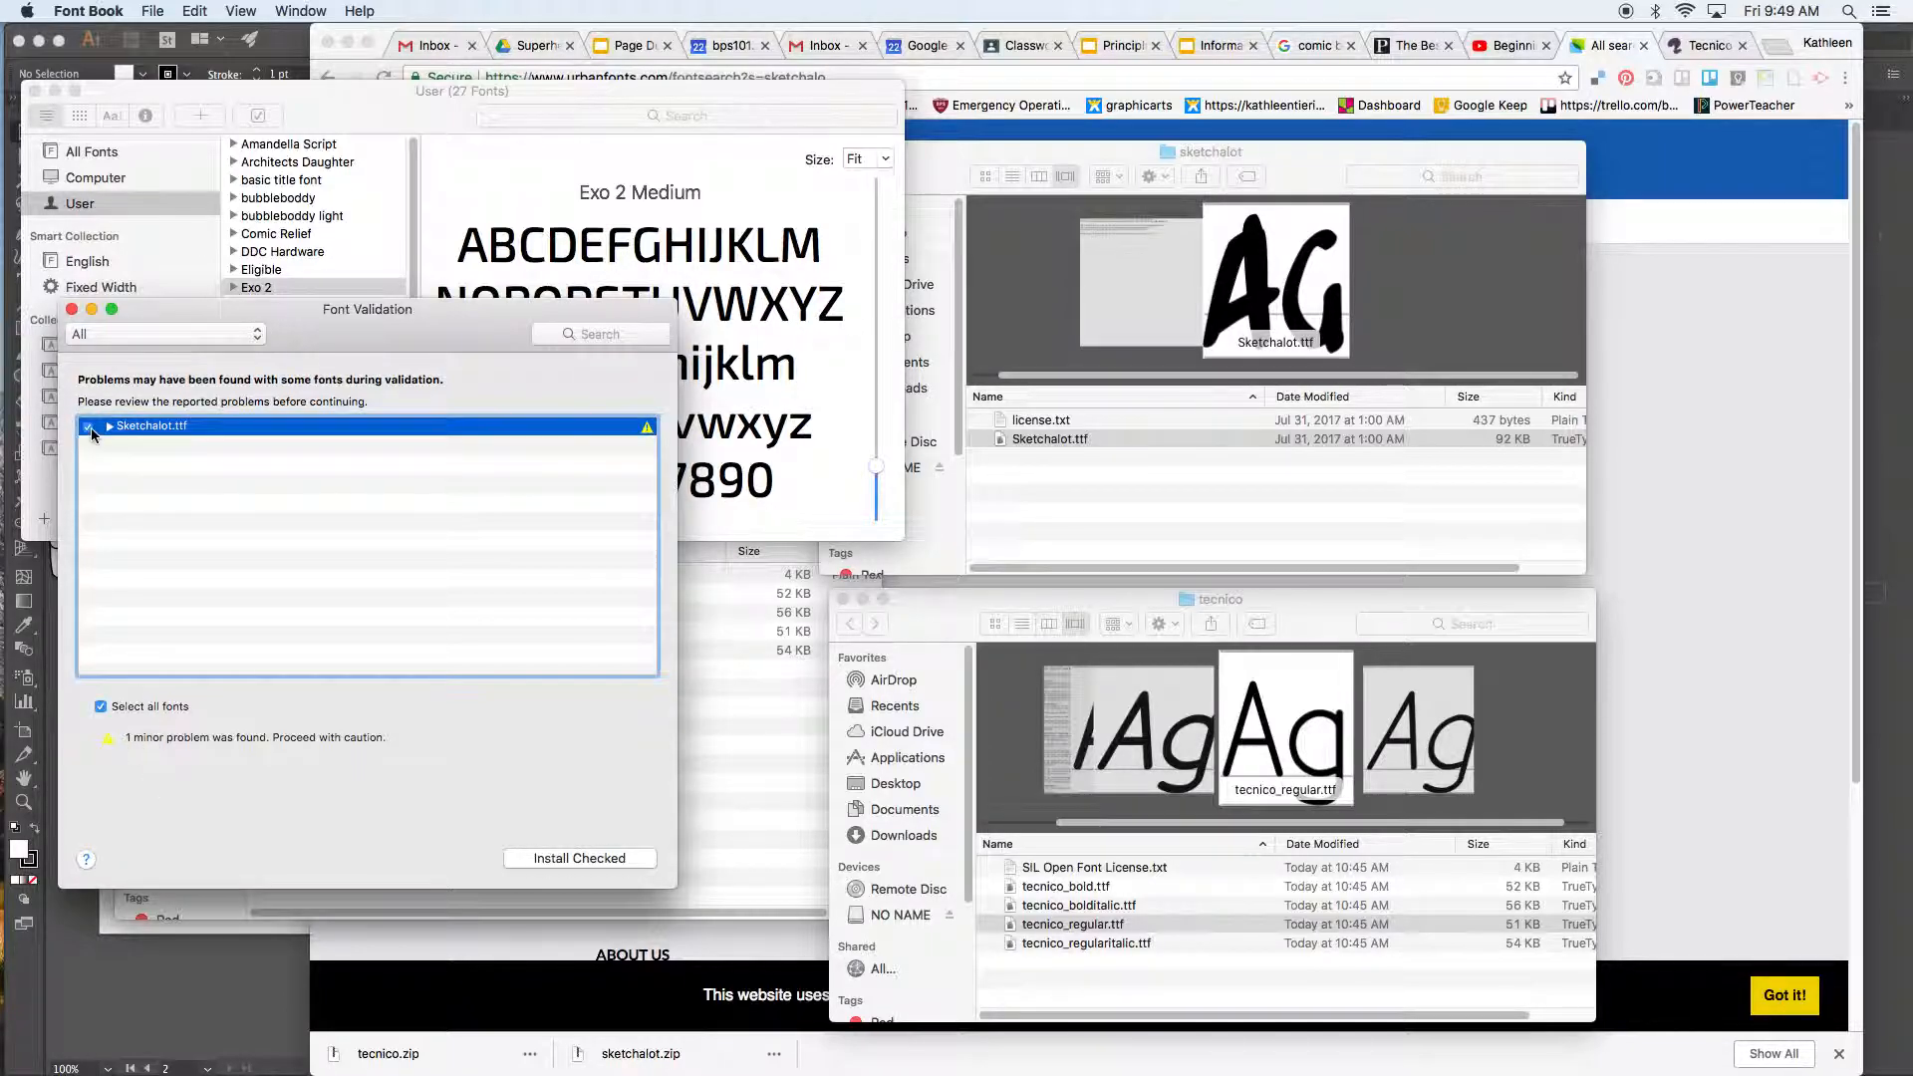
click(549, 859)
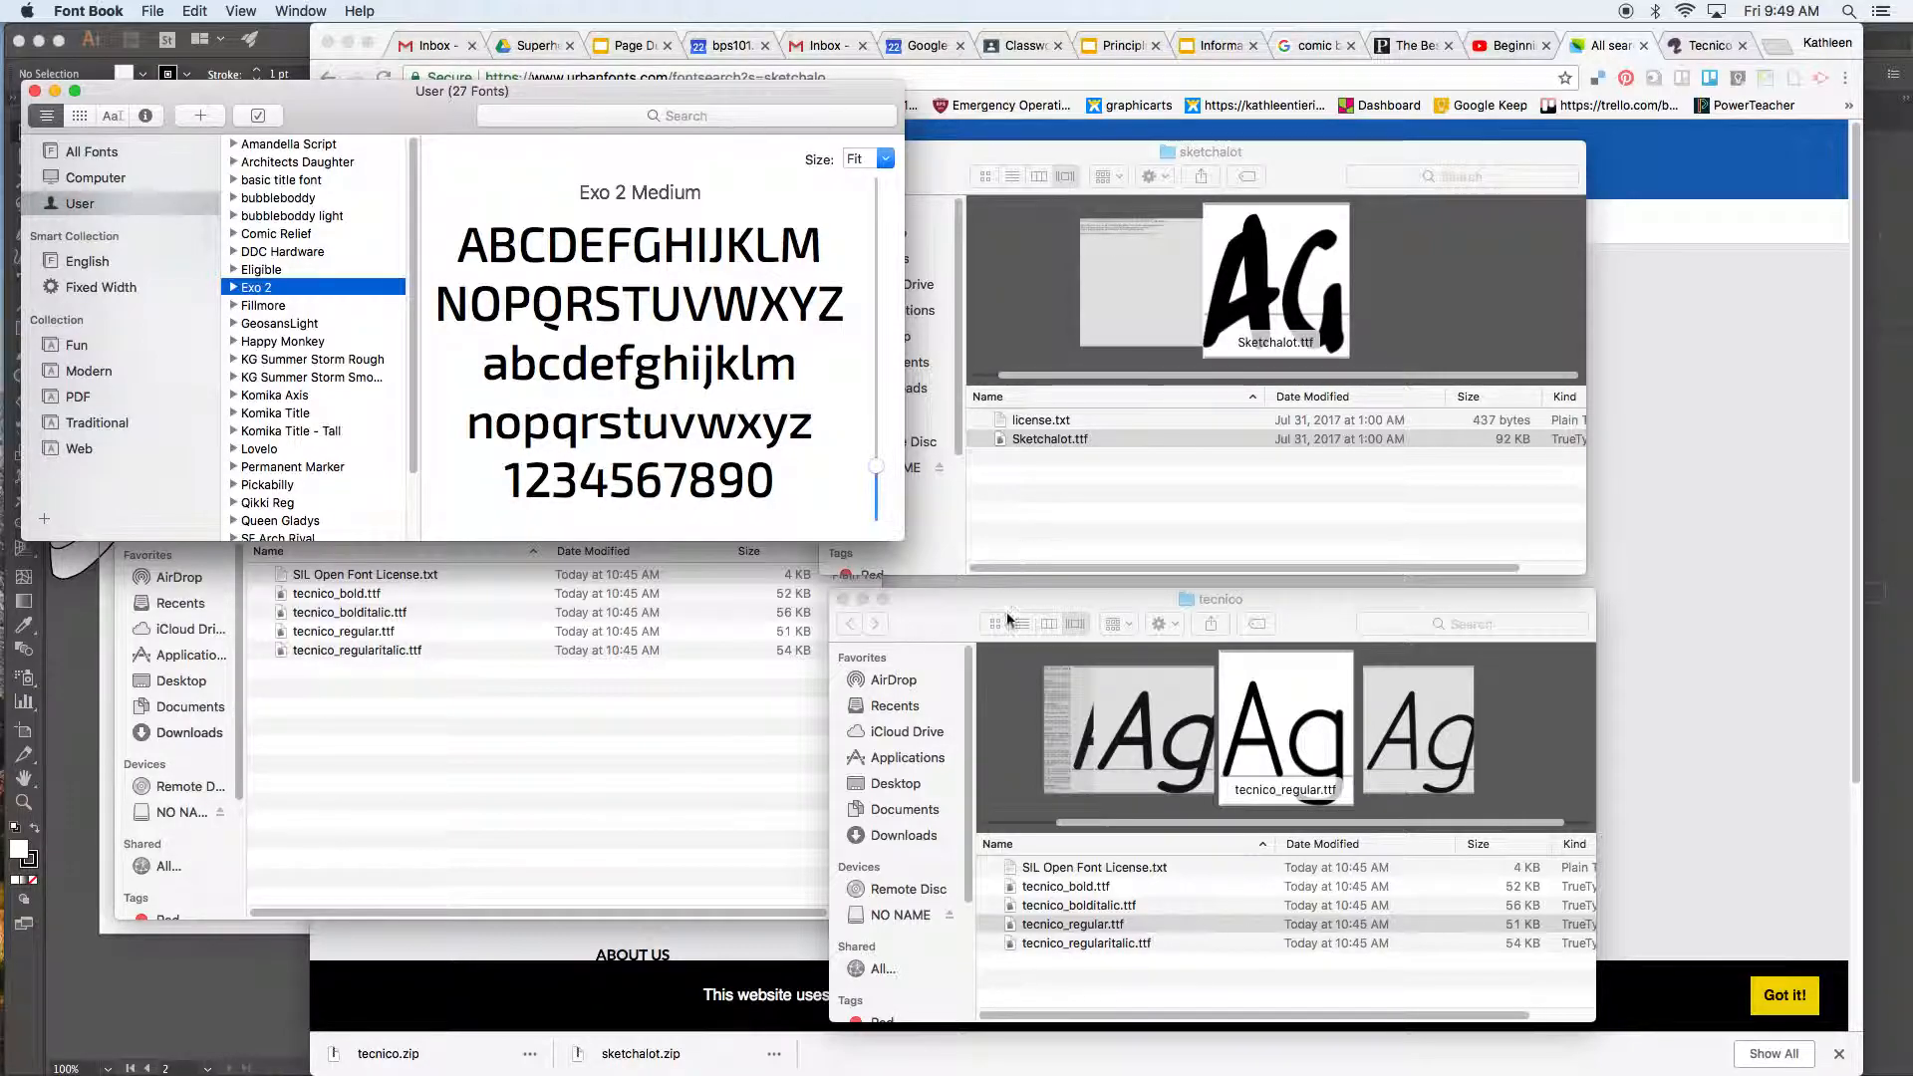
click(980, 736)
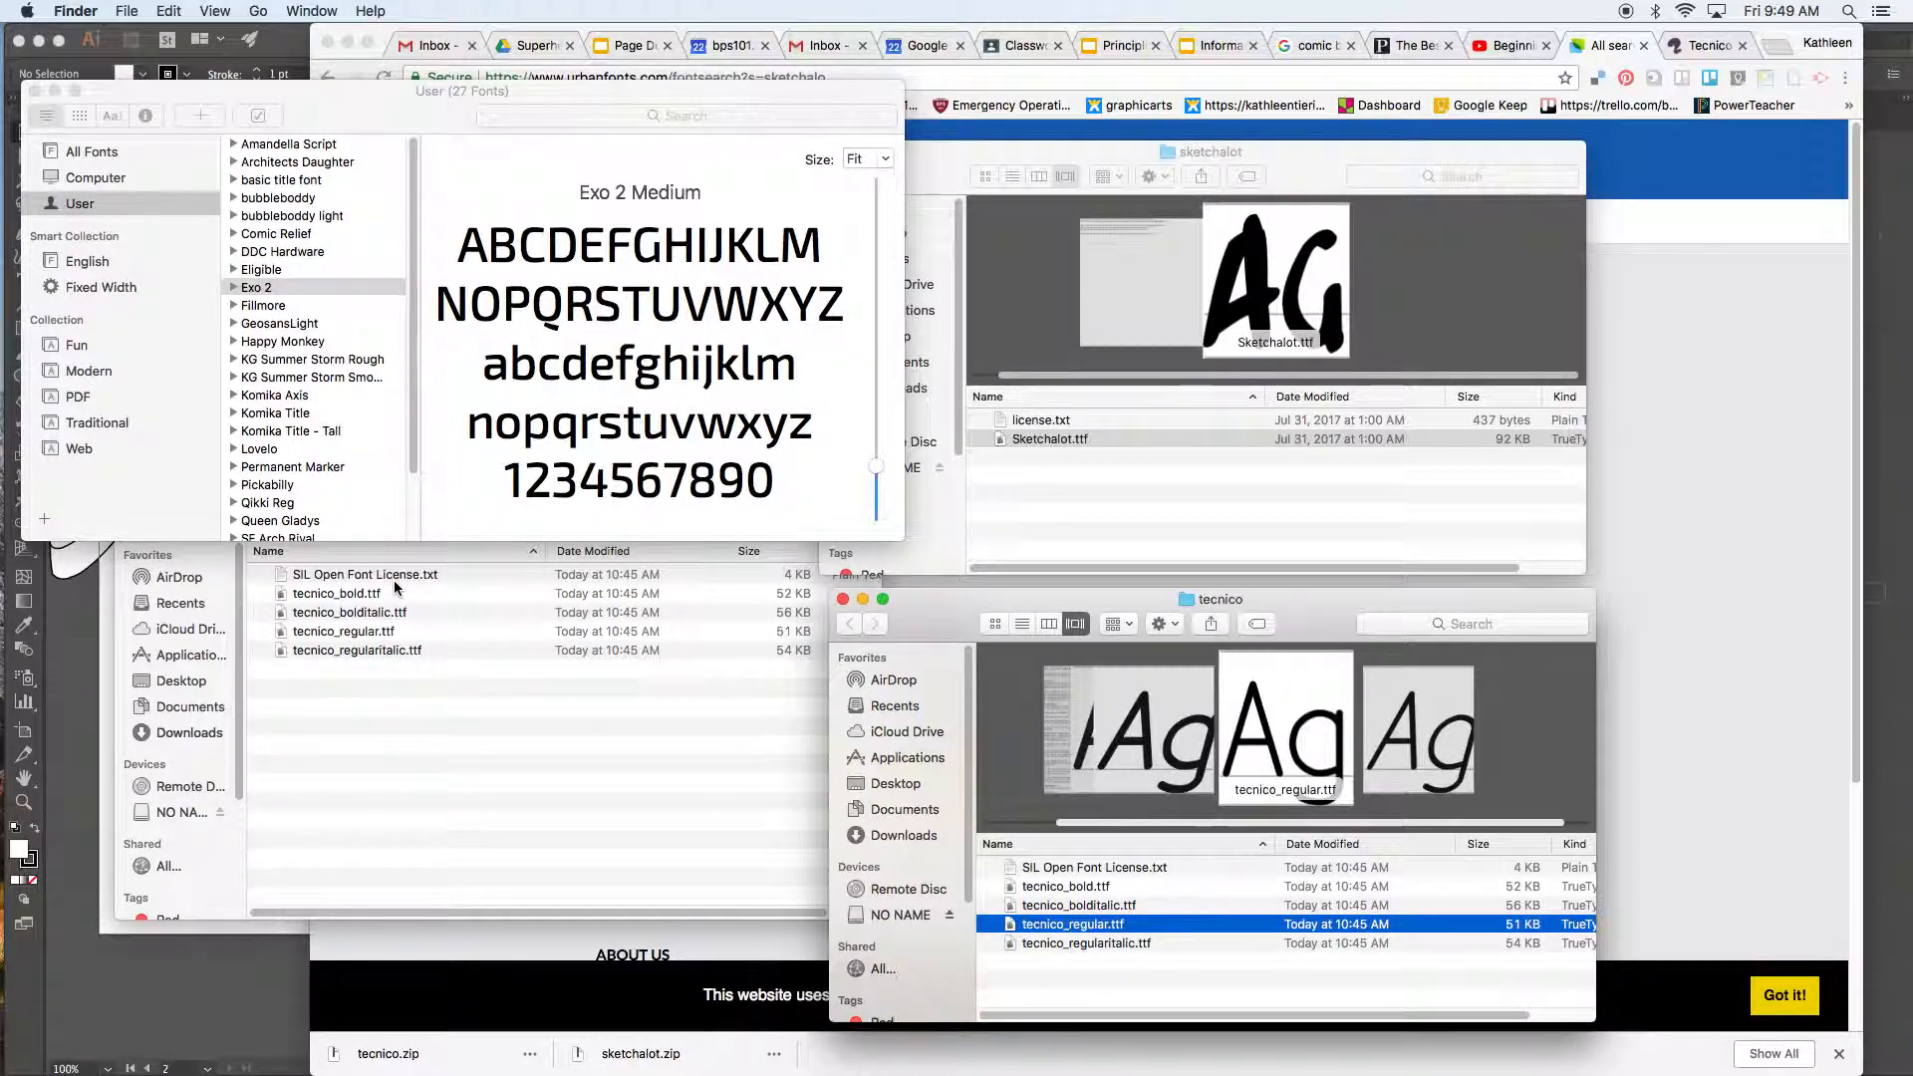
Step: Open tecnico_bold.ttf in a Font Book preview and install it
click(1146, 945)
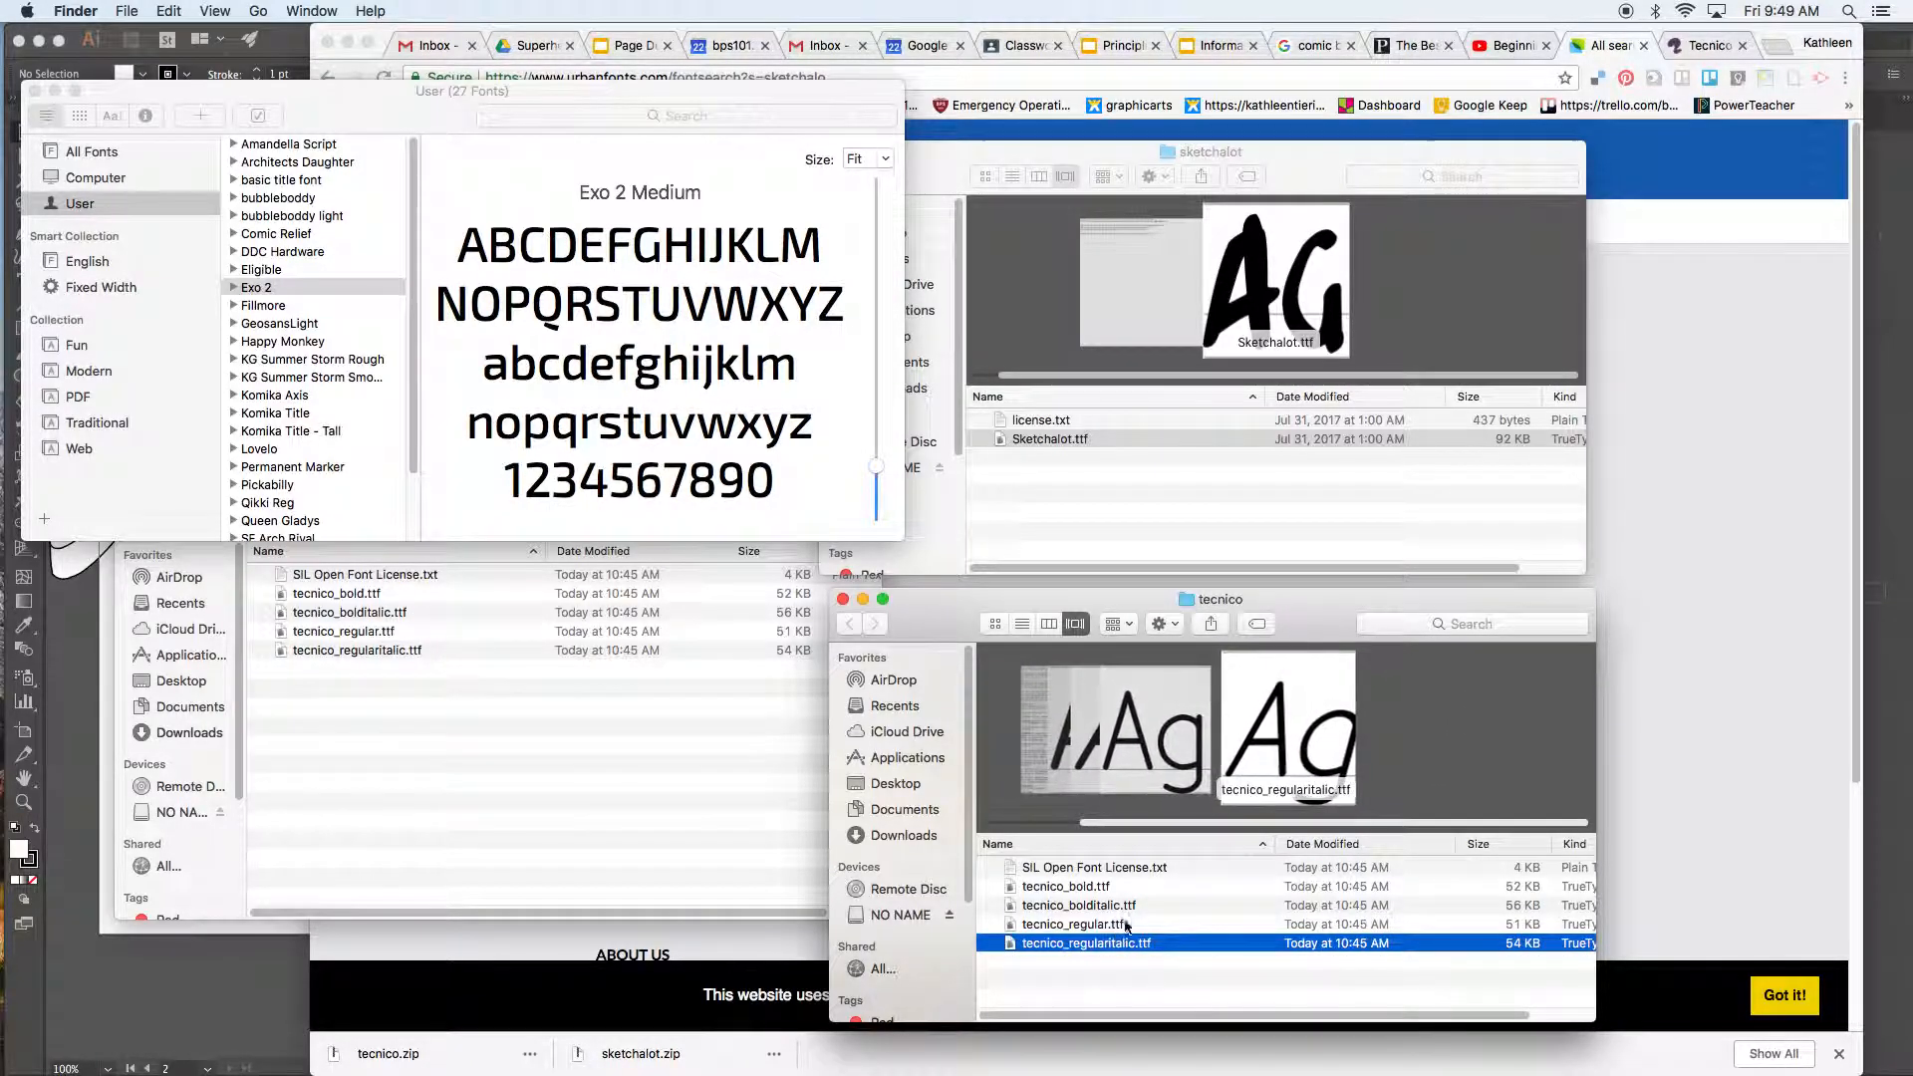
click(1115, 887)
click(1123, 906)
click(1116, 925)
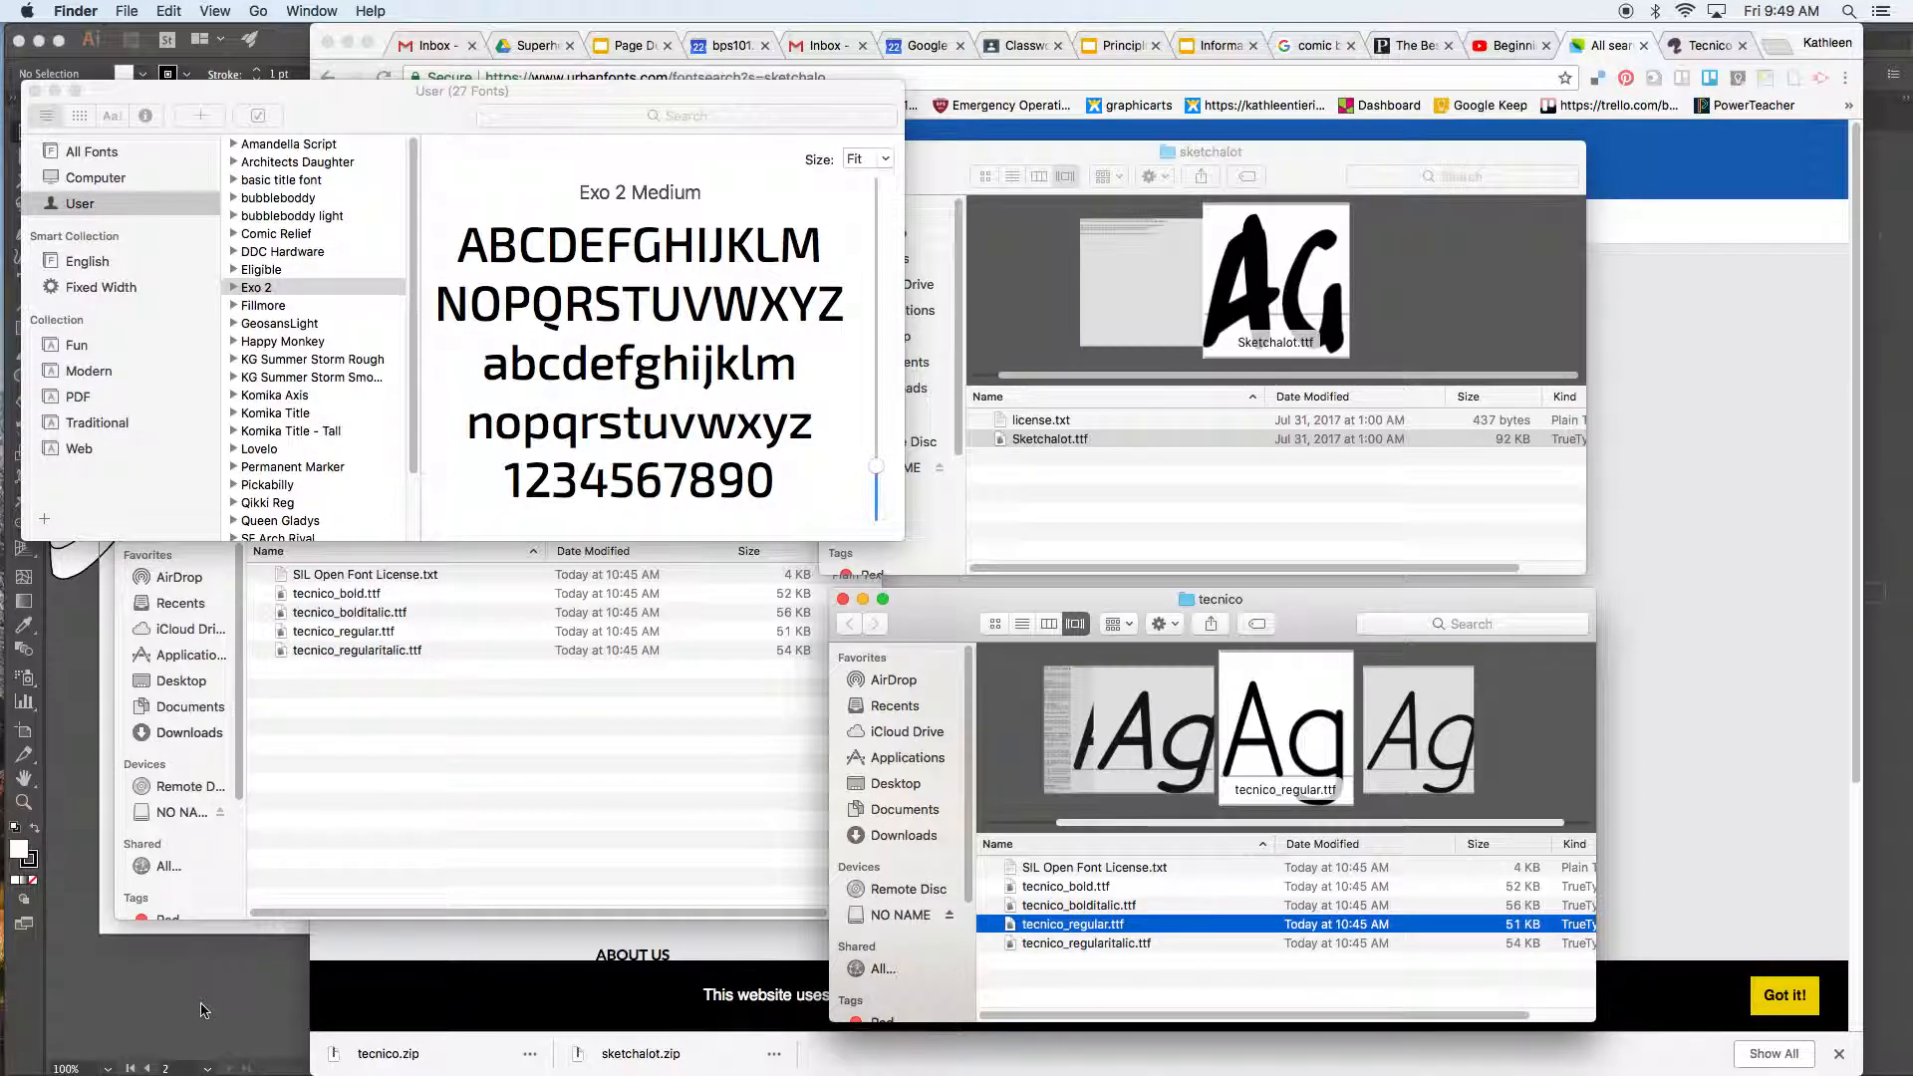
double_click(1143, 889)
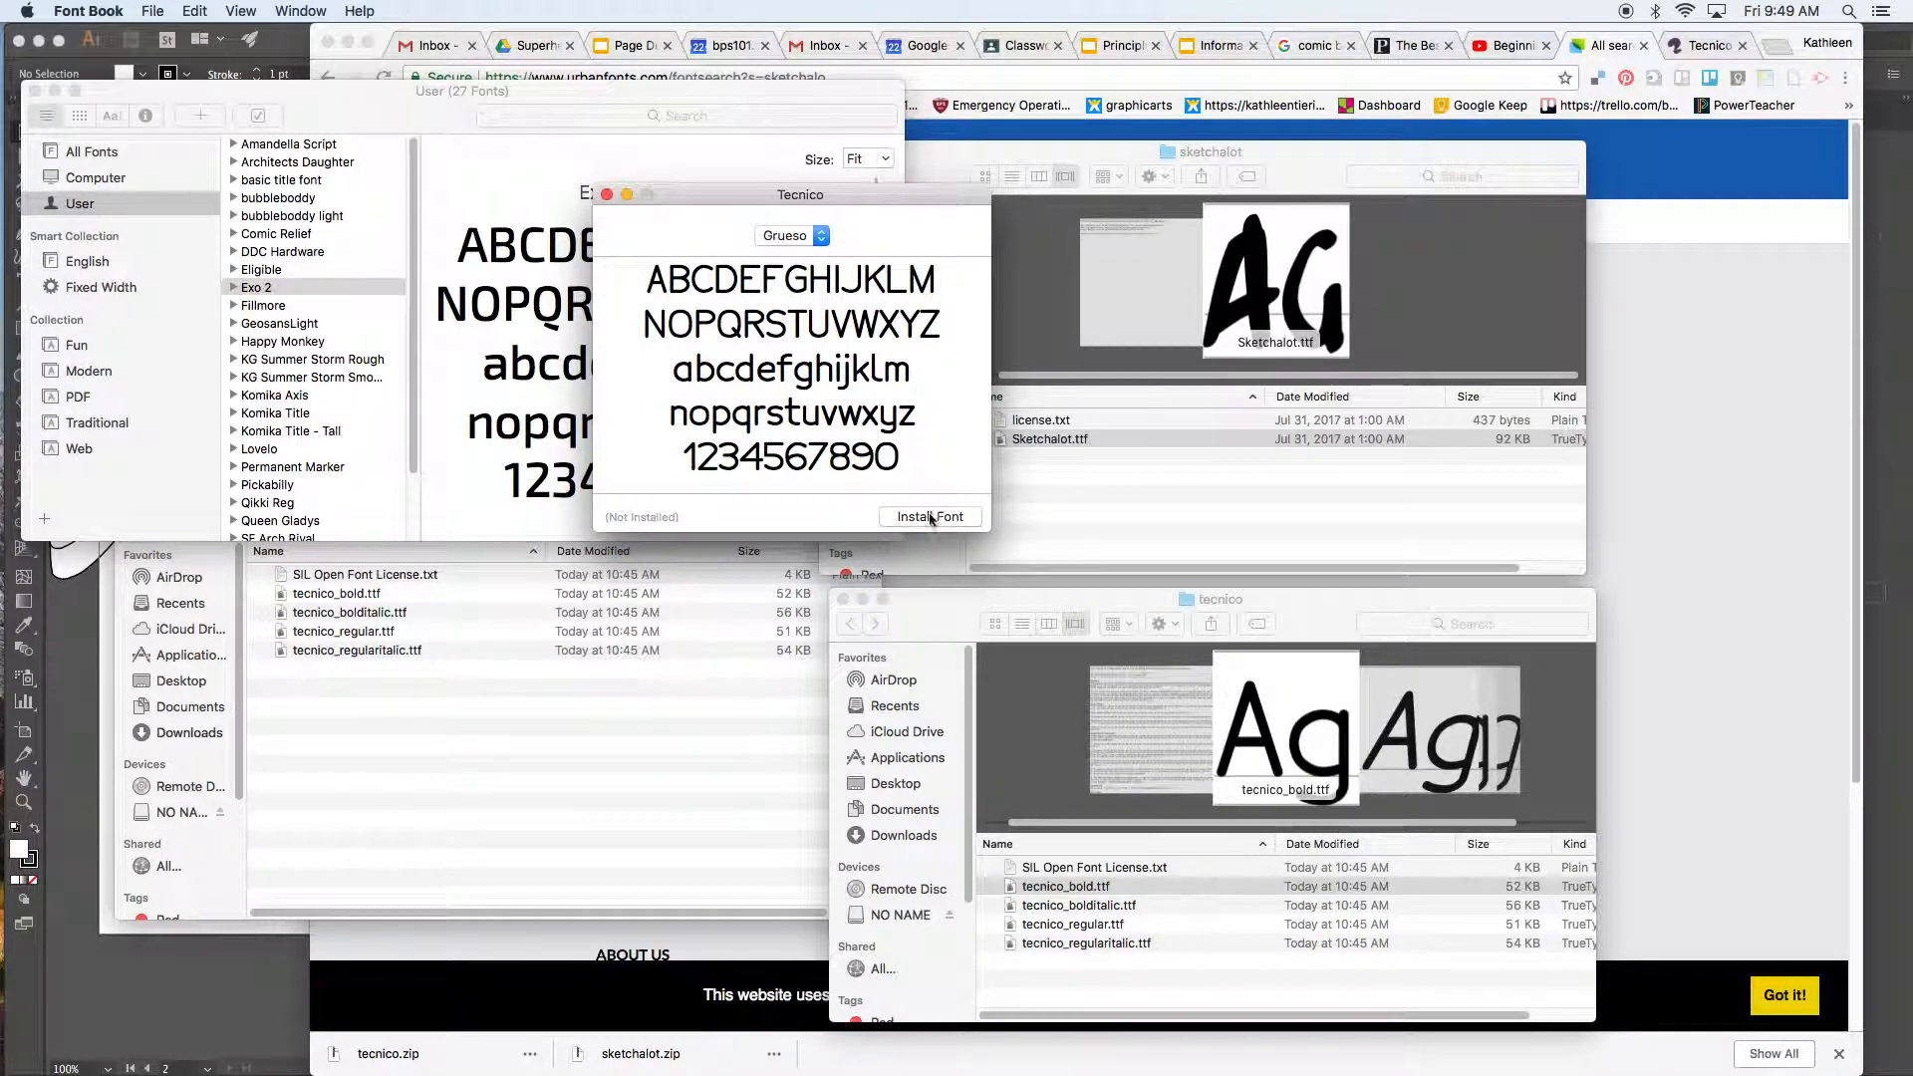
drag(764, 199, 784, 292)
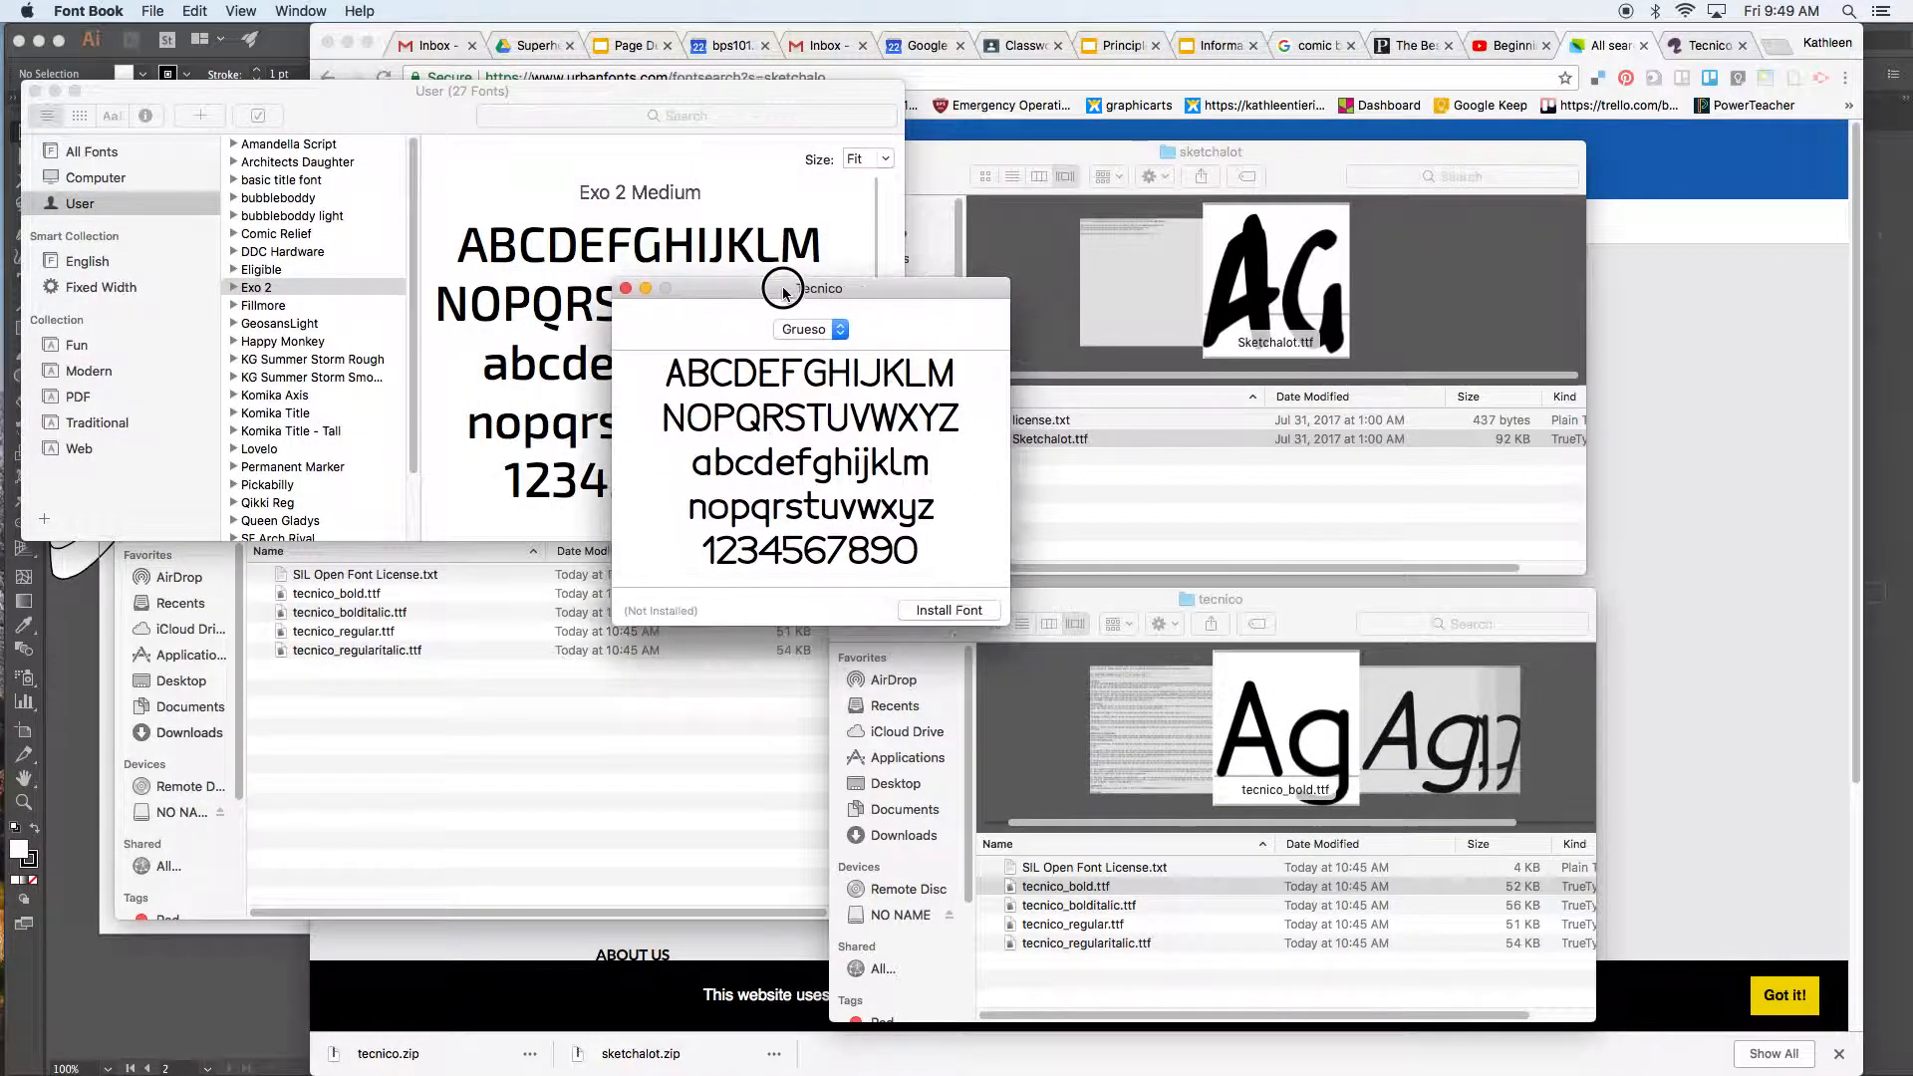
click(625, 288)
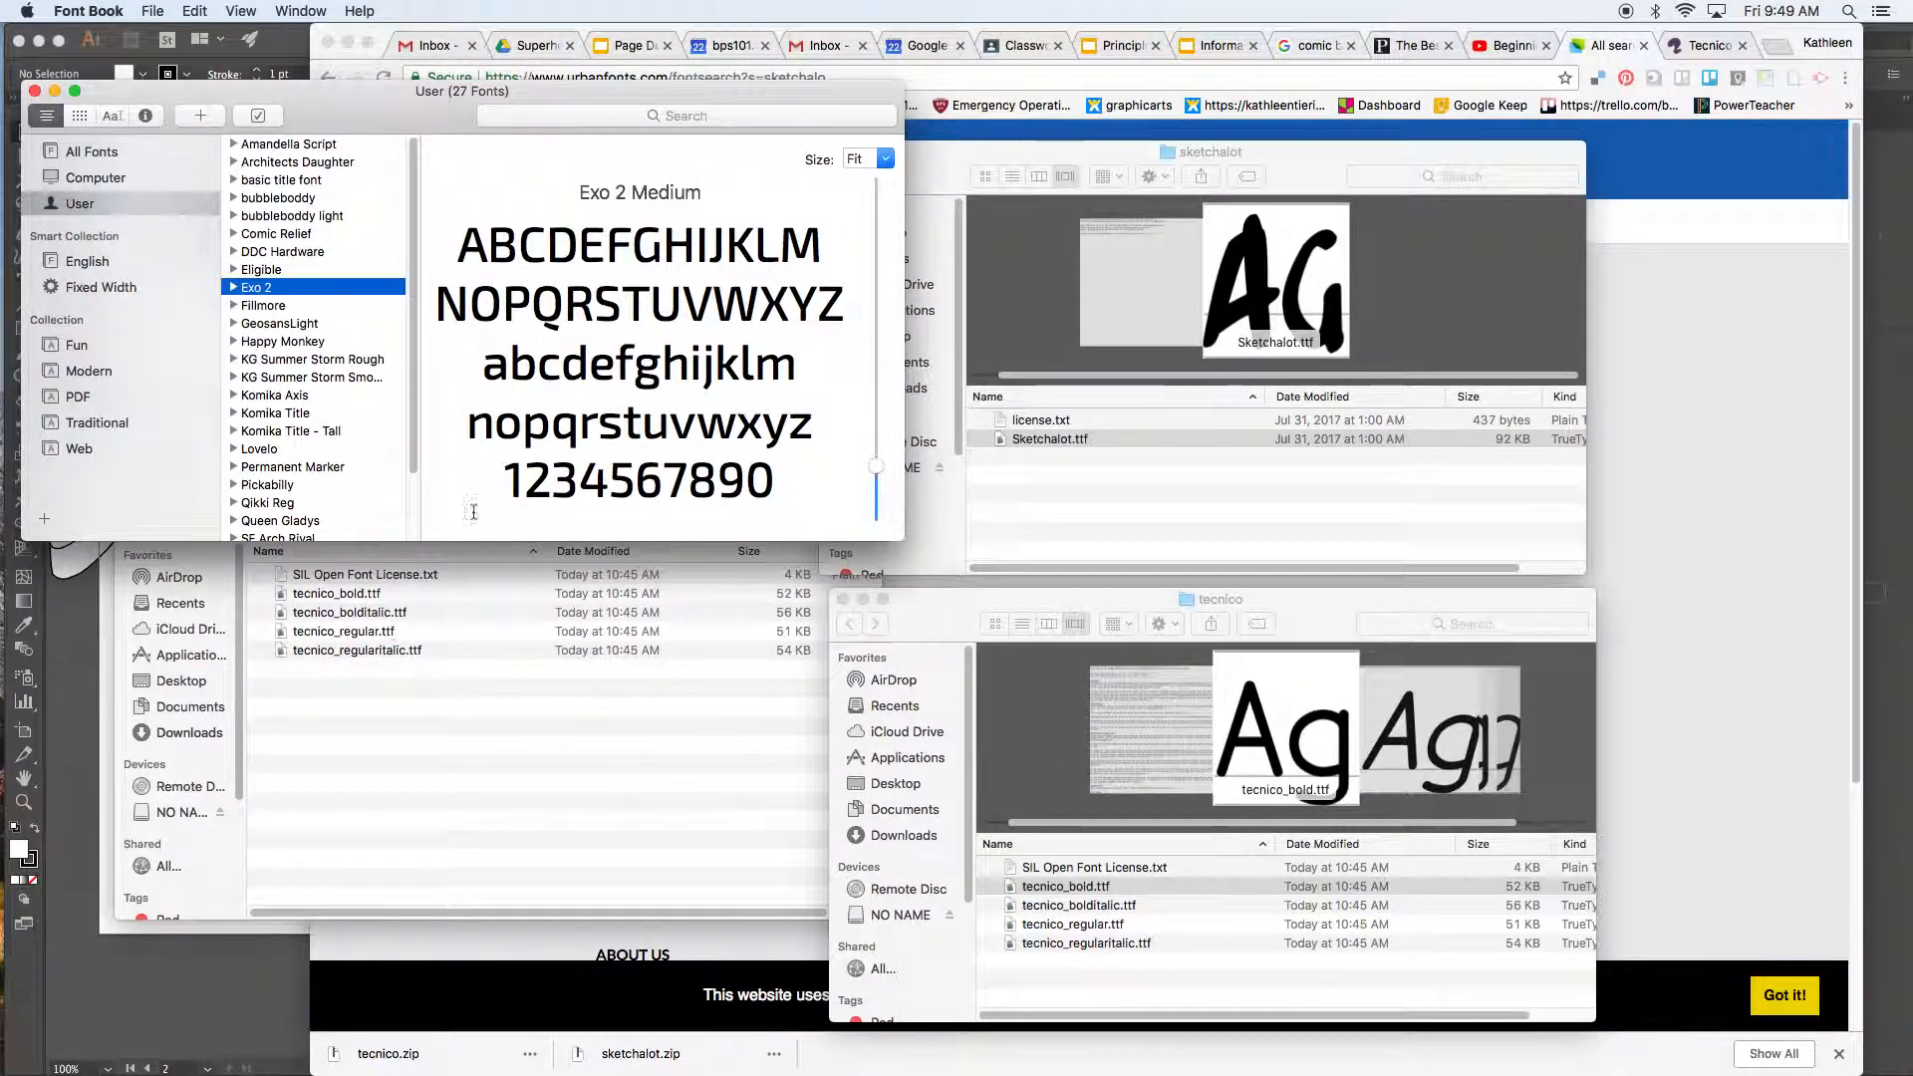
Step: Close Font Book and the tecnico and sketchalot folder windows, returning to Illustrator
click(34, 91)
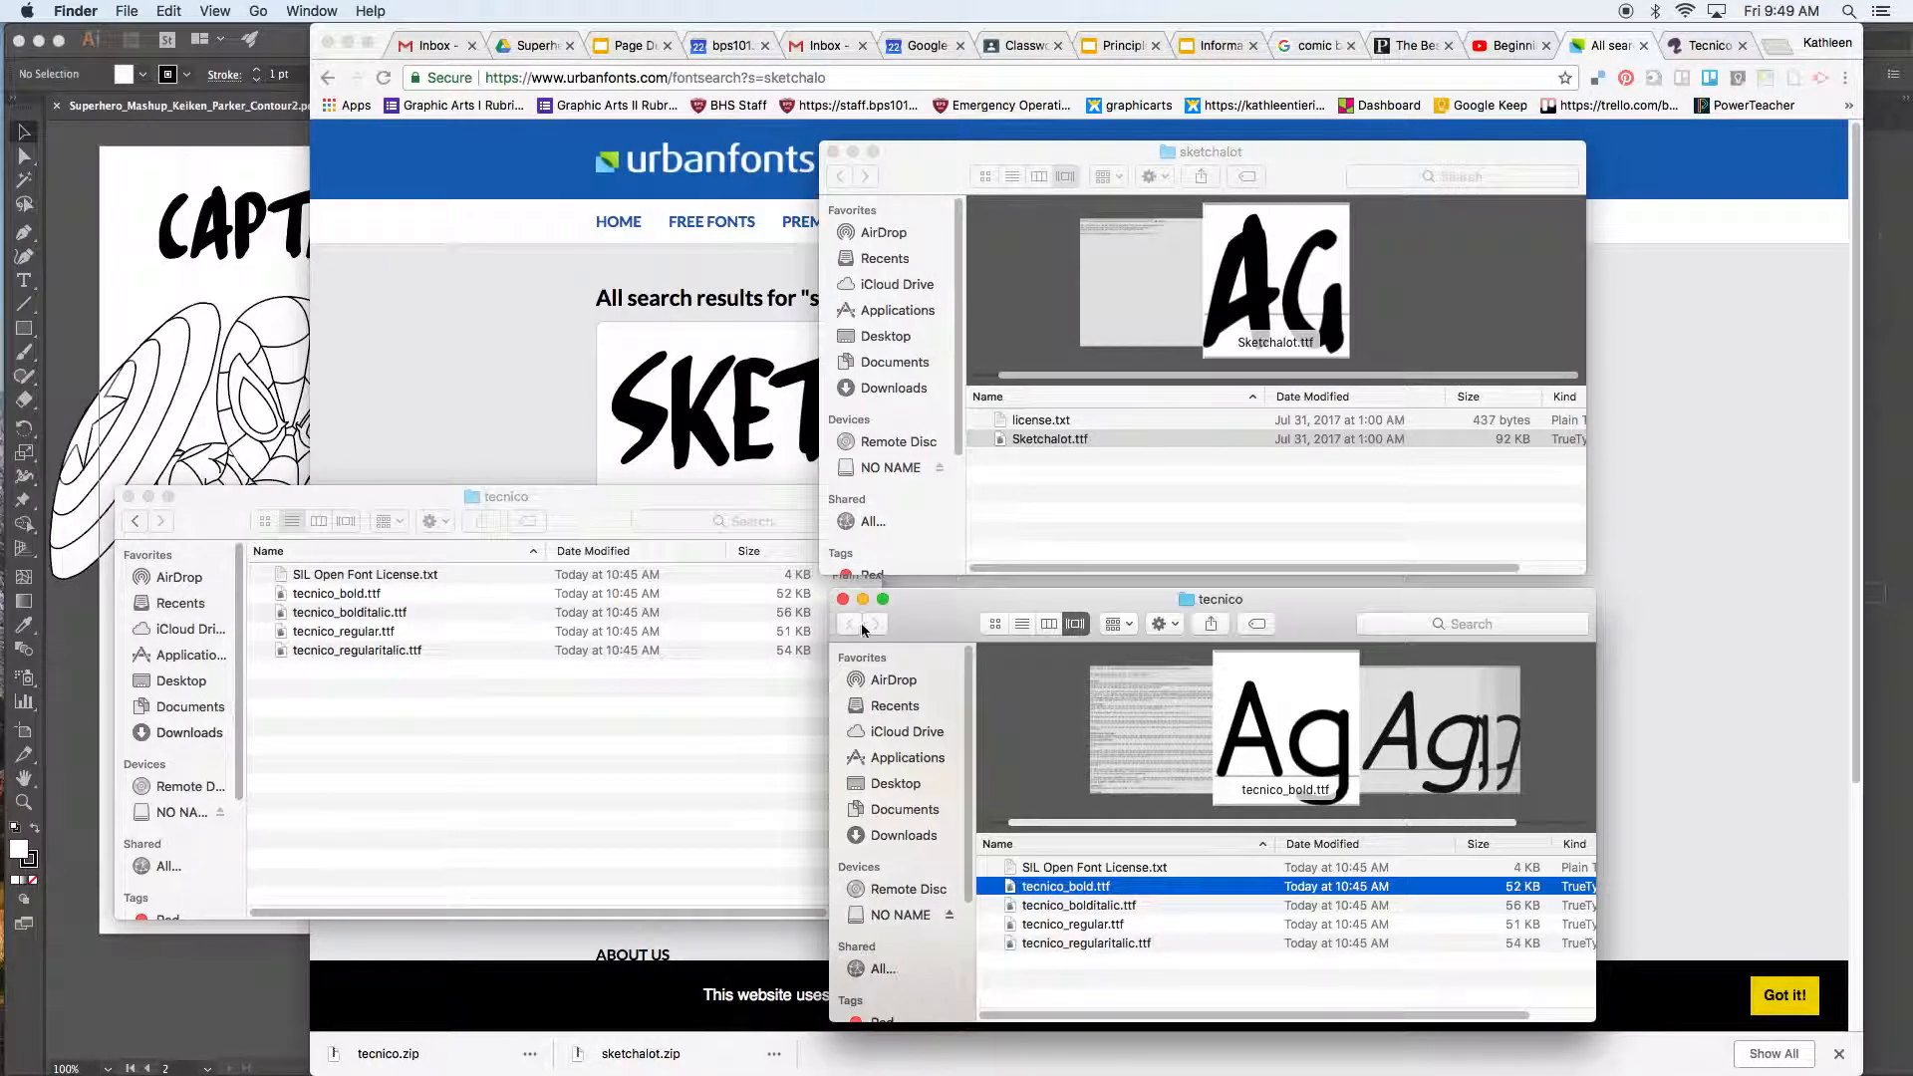
click(840, 601)
click(833, 152)
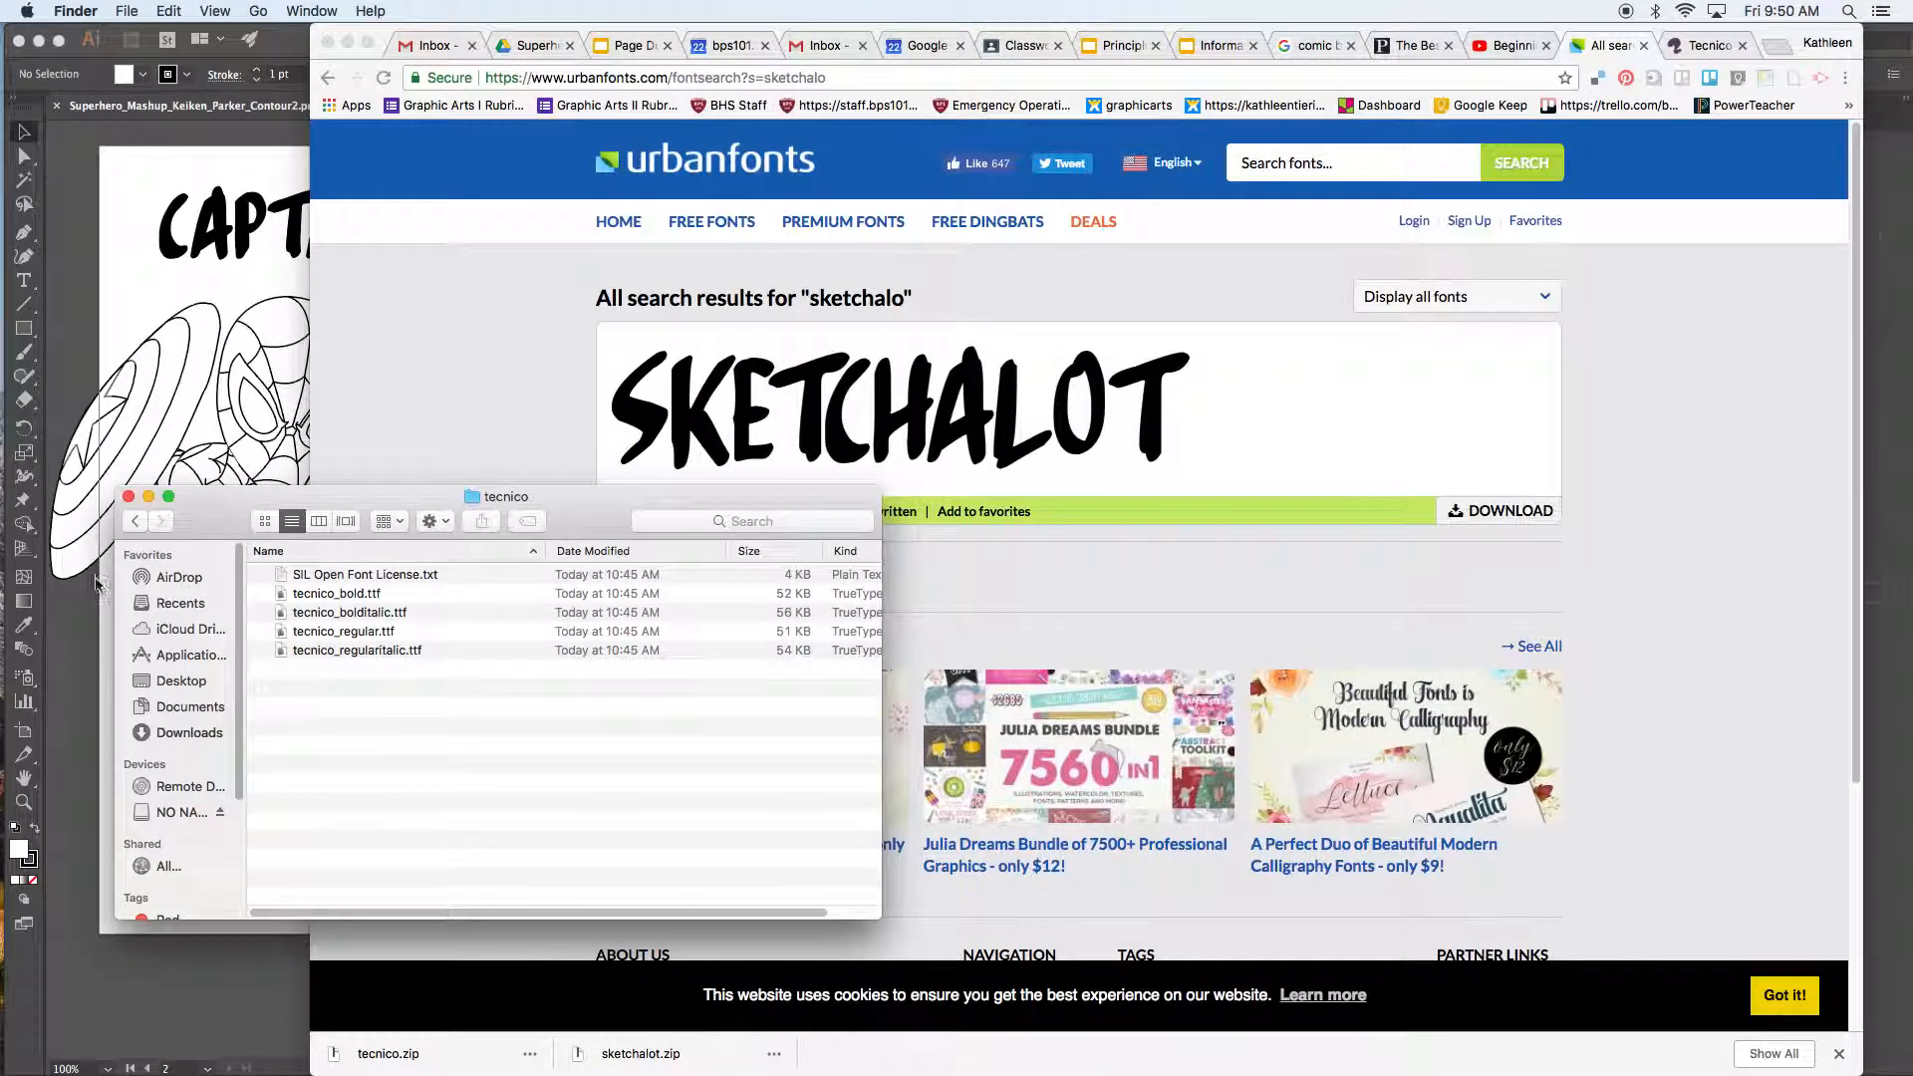
click(127, 496)
click(150, 852)
click(703, 257)
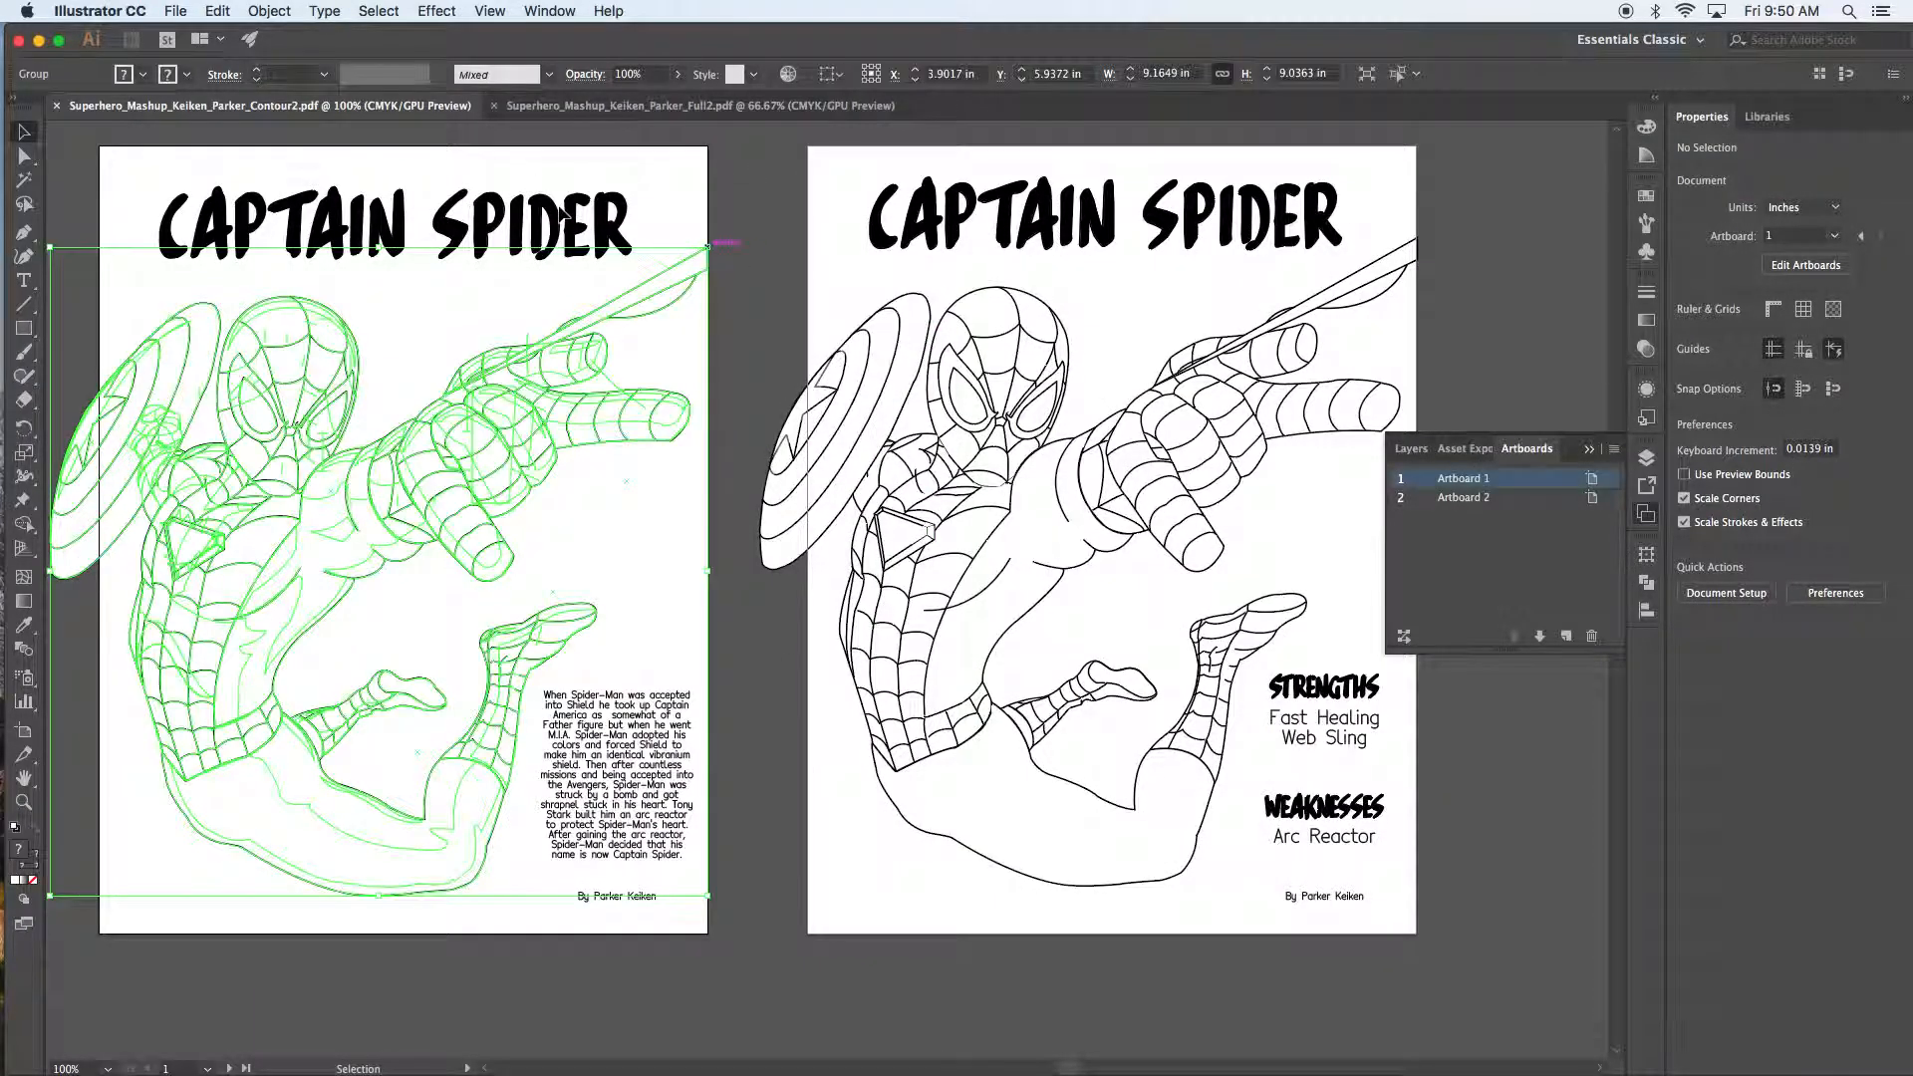
Step: Preview other fonts on the CAPTAIN SPIDER title but keep it in Sketchalot
click(790, 197)
click(625, 230)
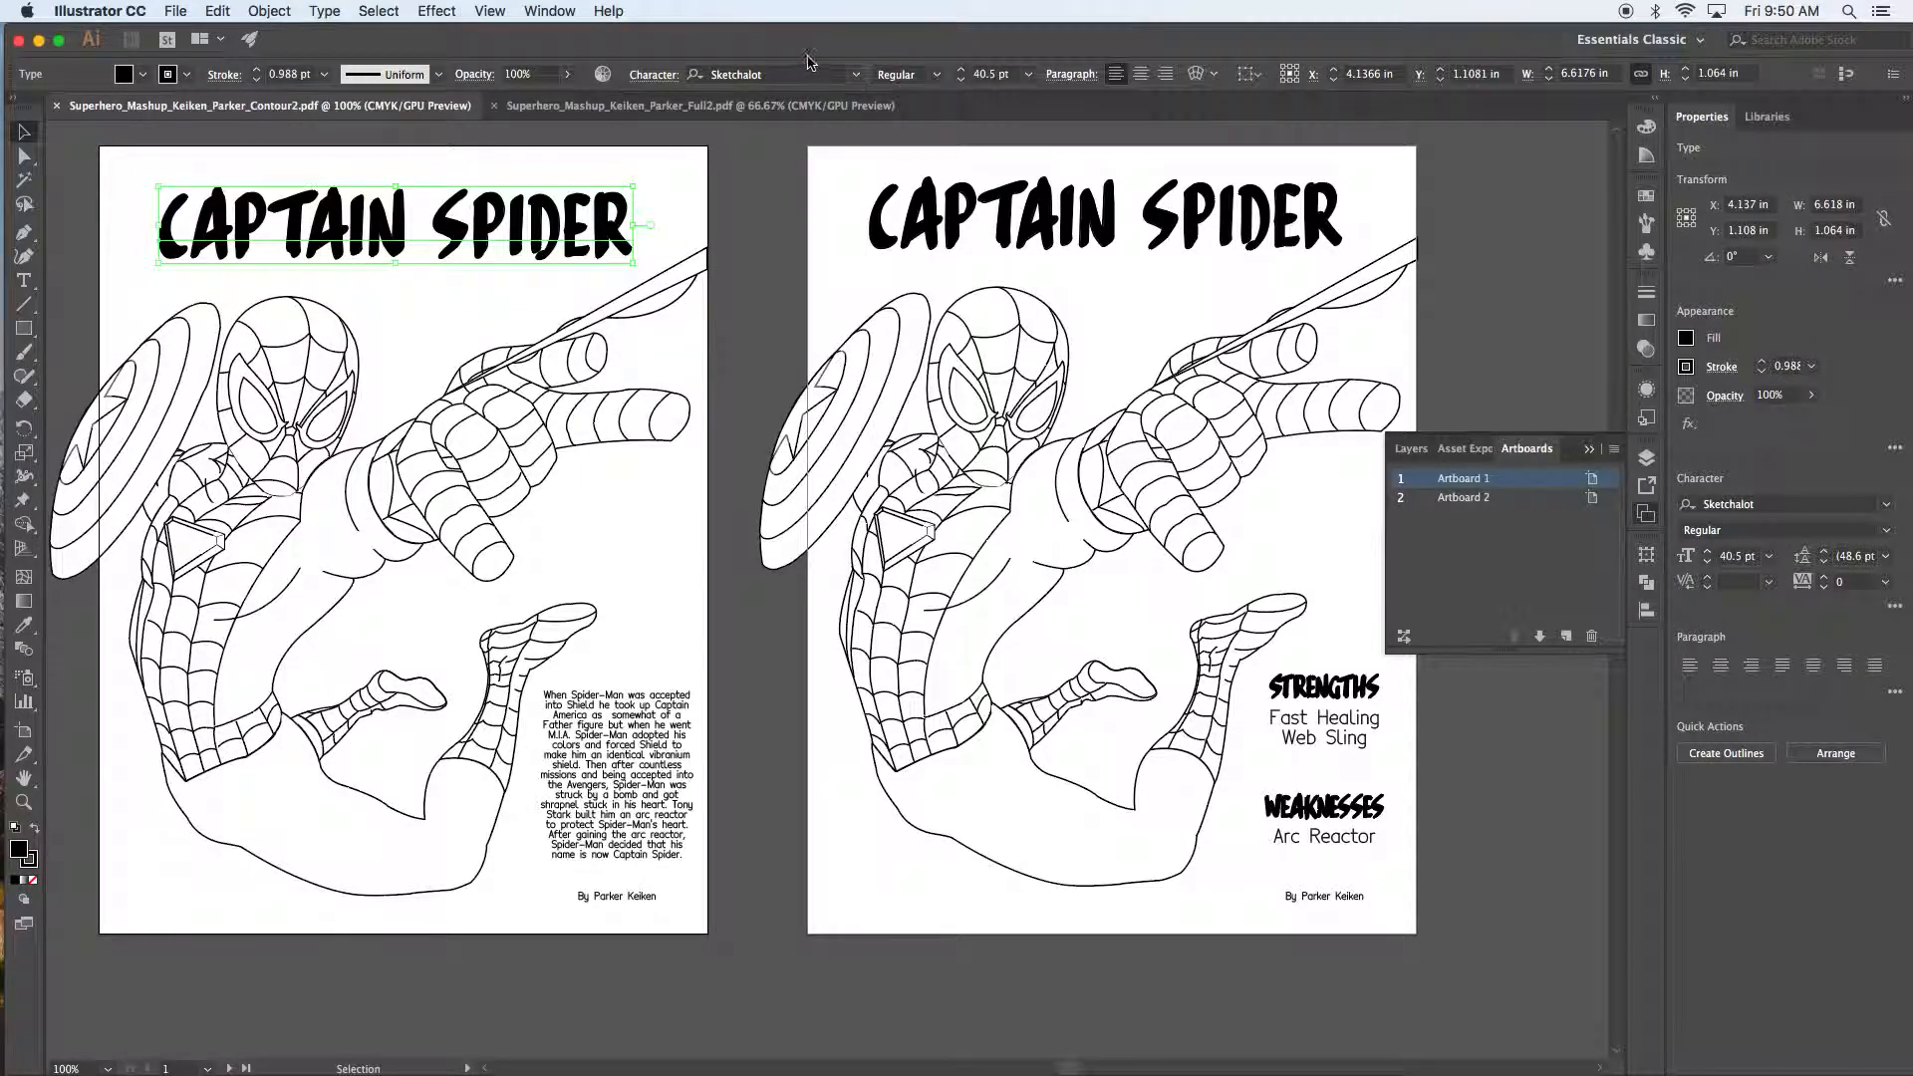
click(856, 77)
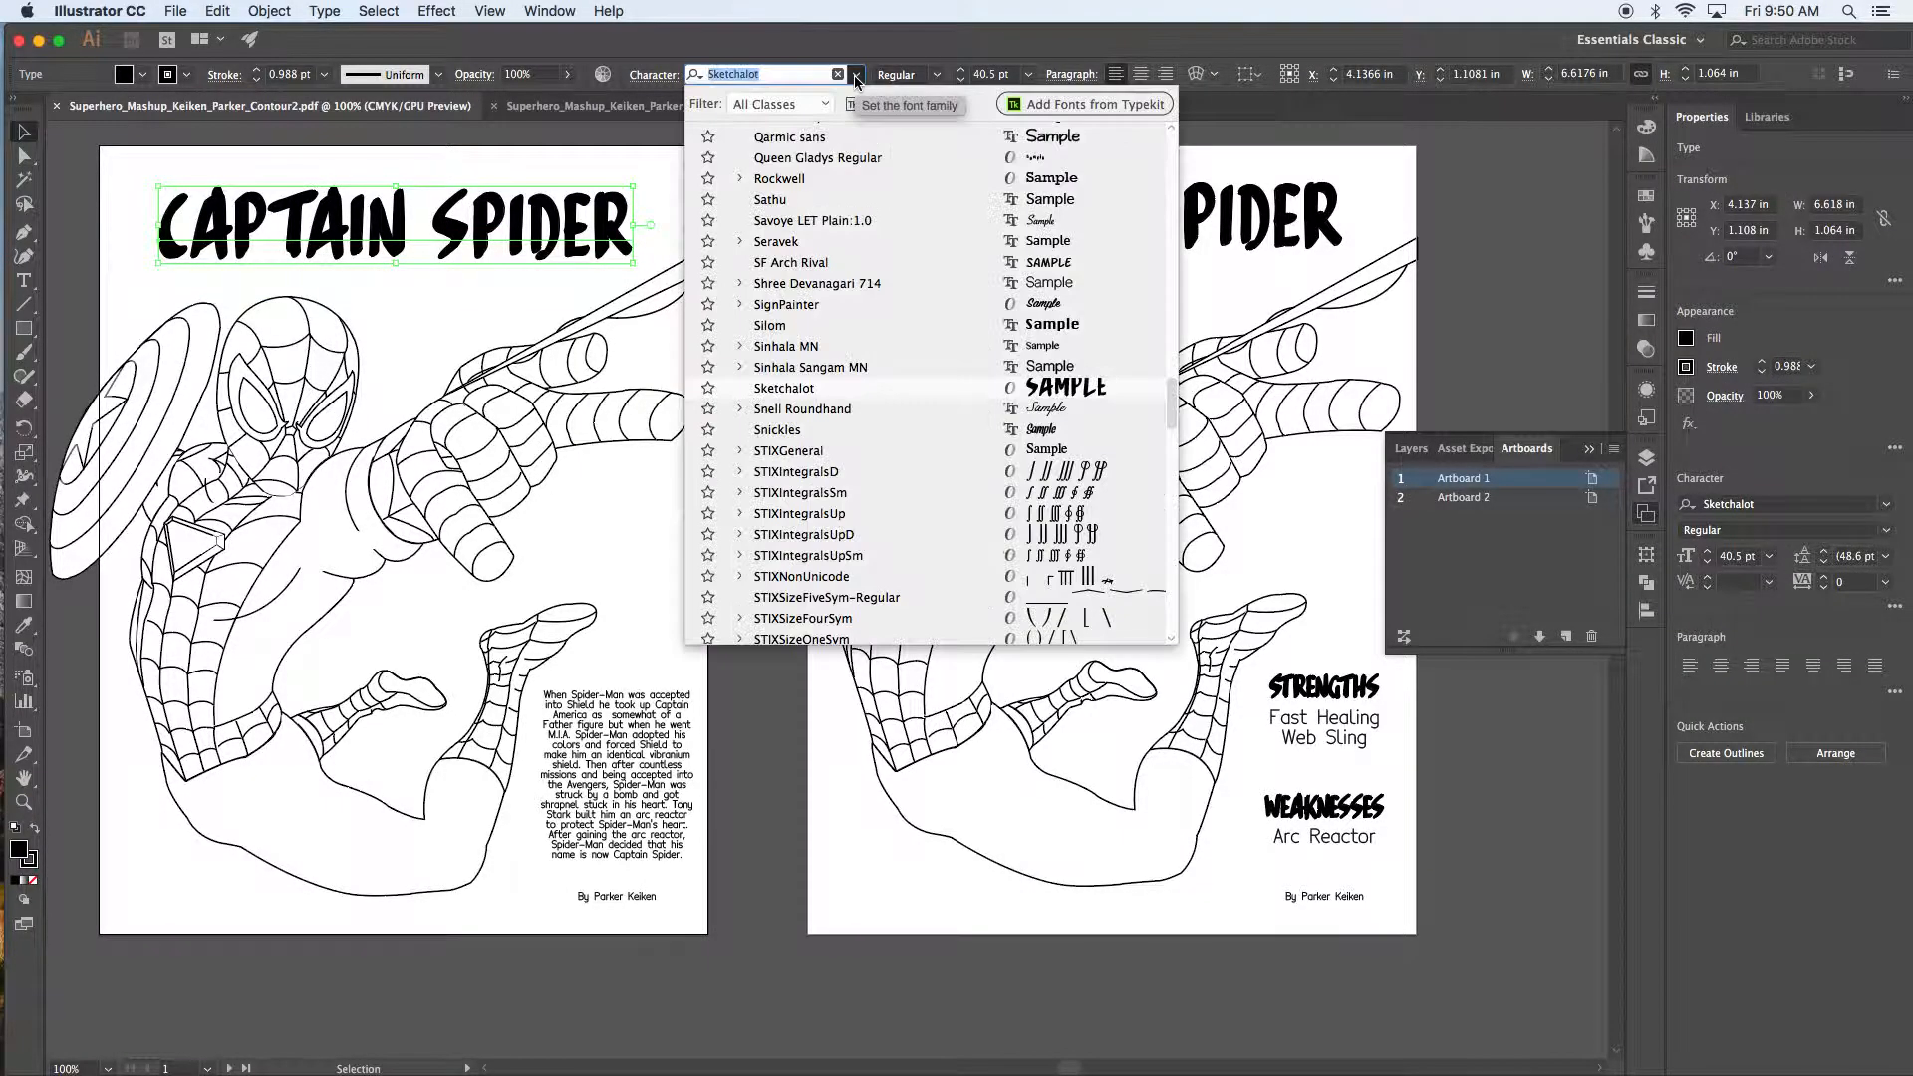
scroll(876, 234, up, 15)
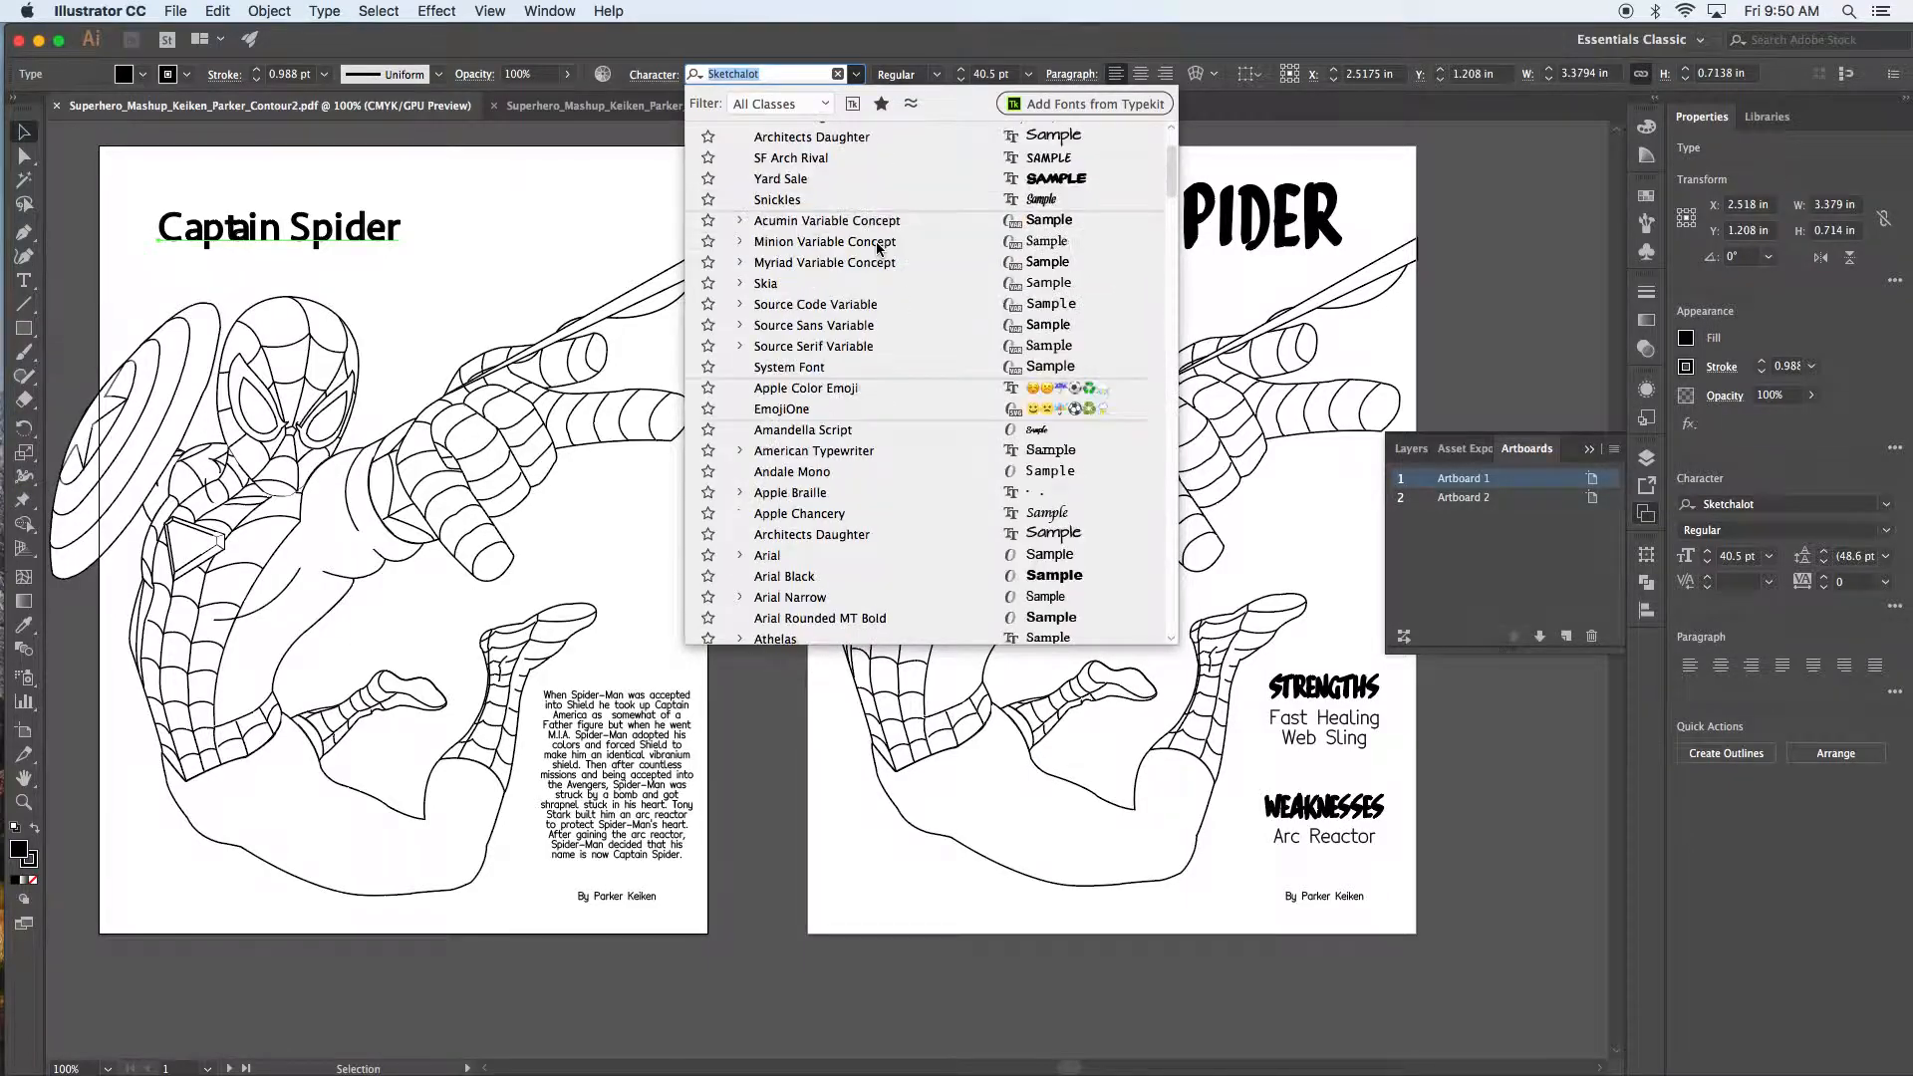
scroll(877, 249, down, 15)
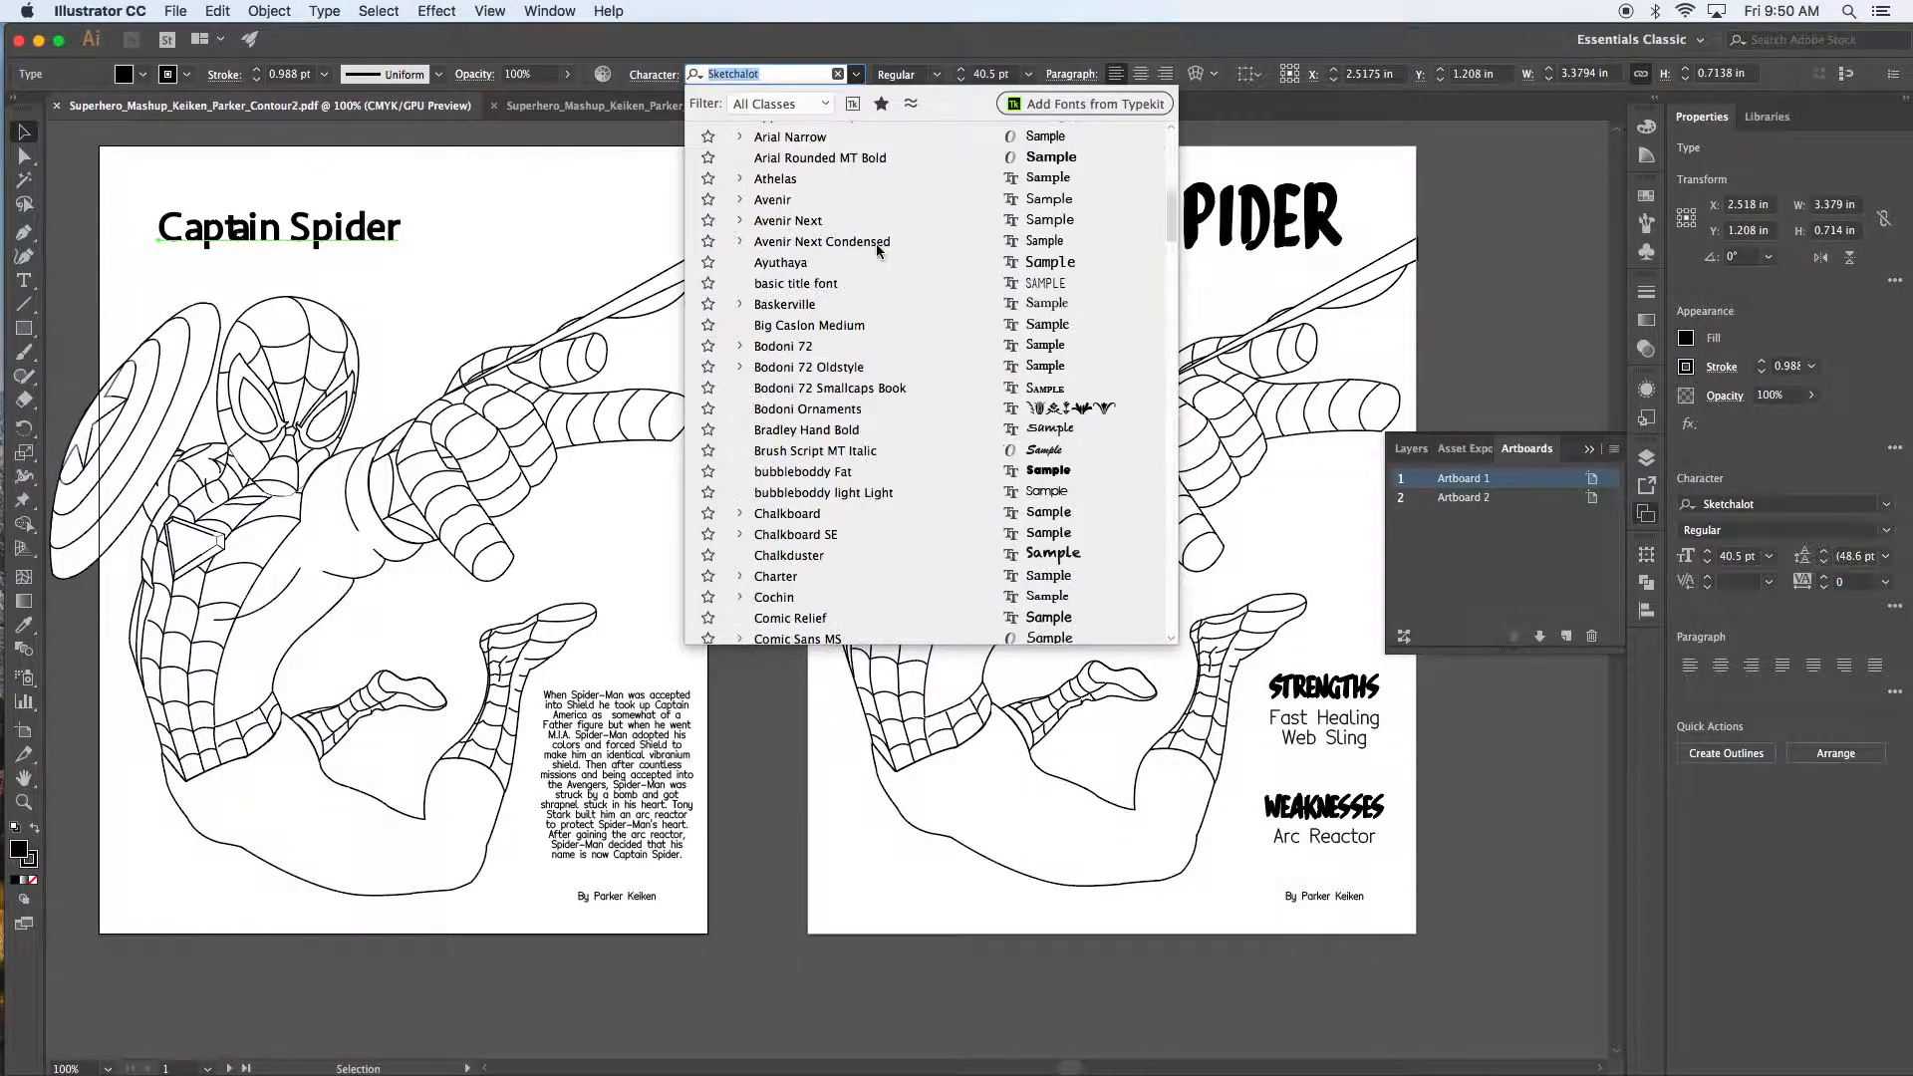
scroll(875, 262, down, 15)
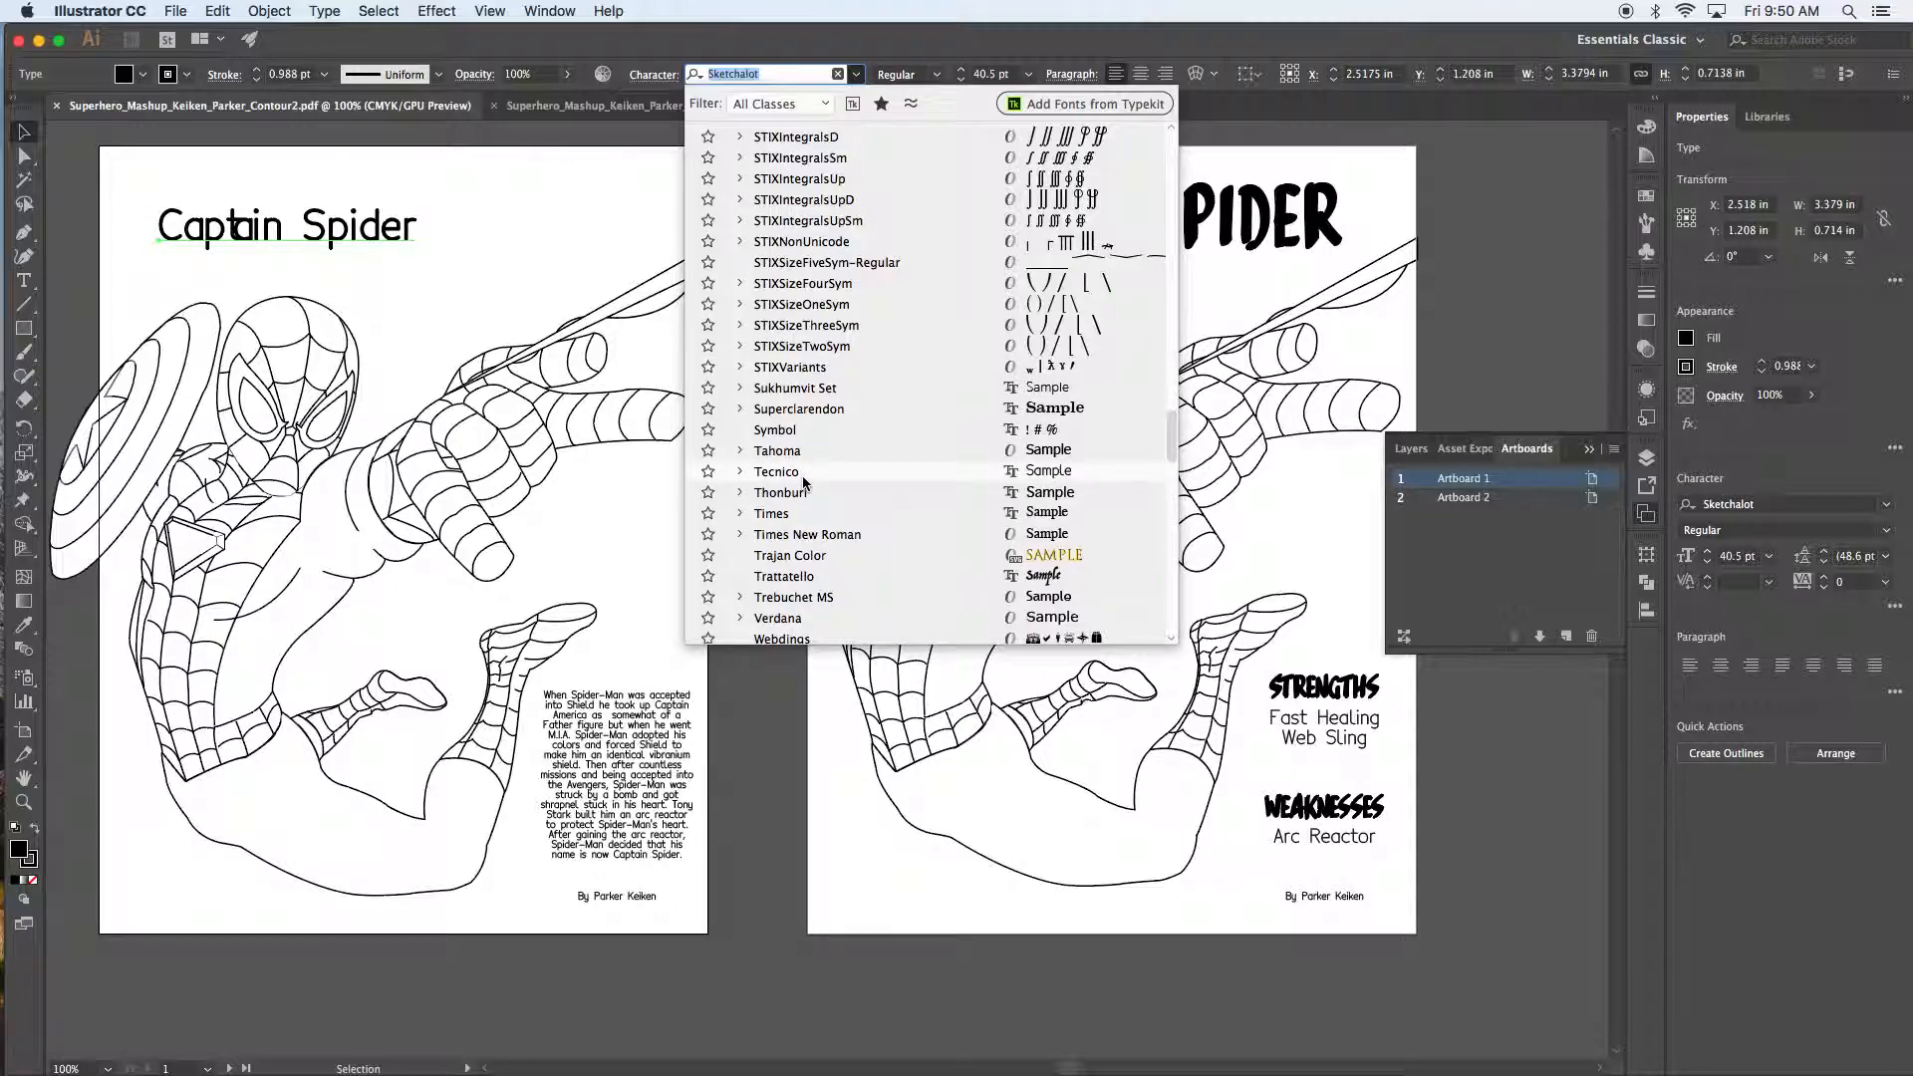
click(566, 234)
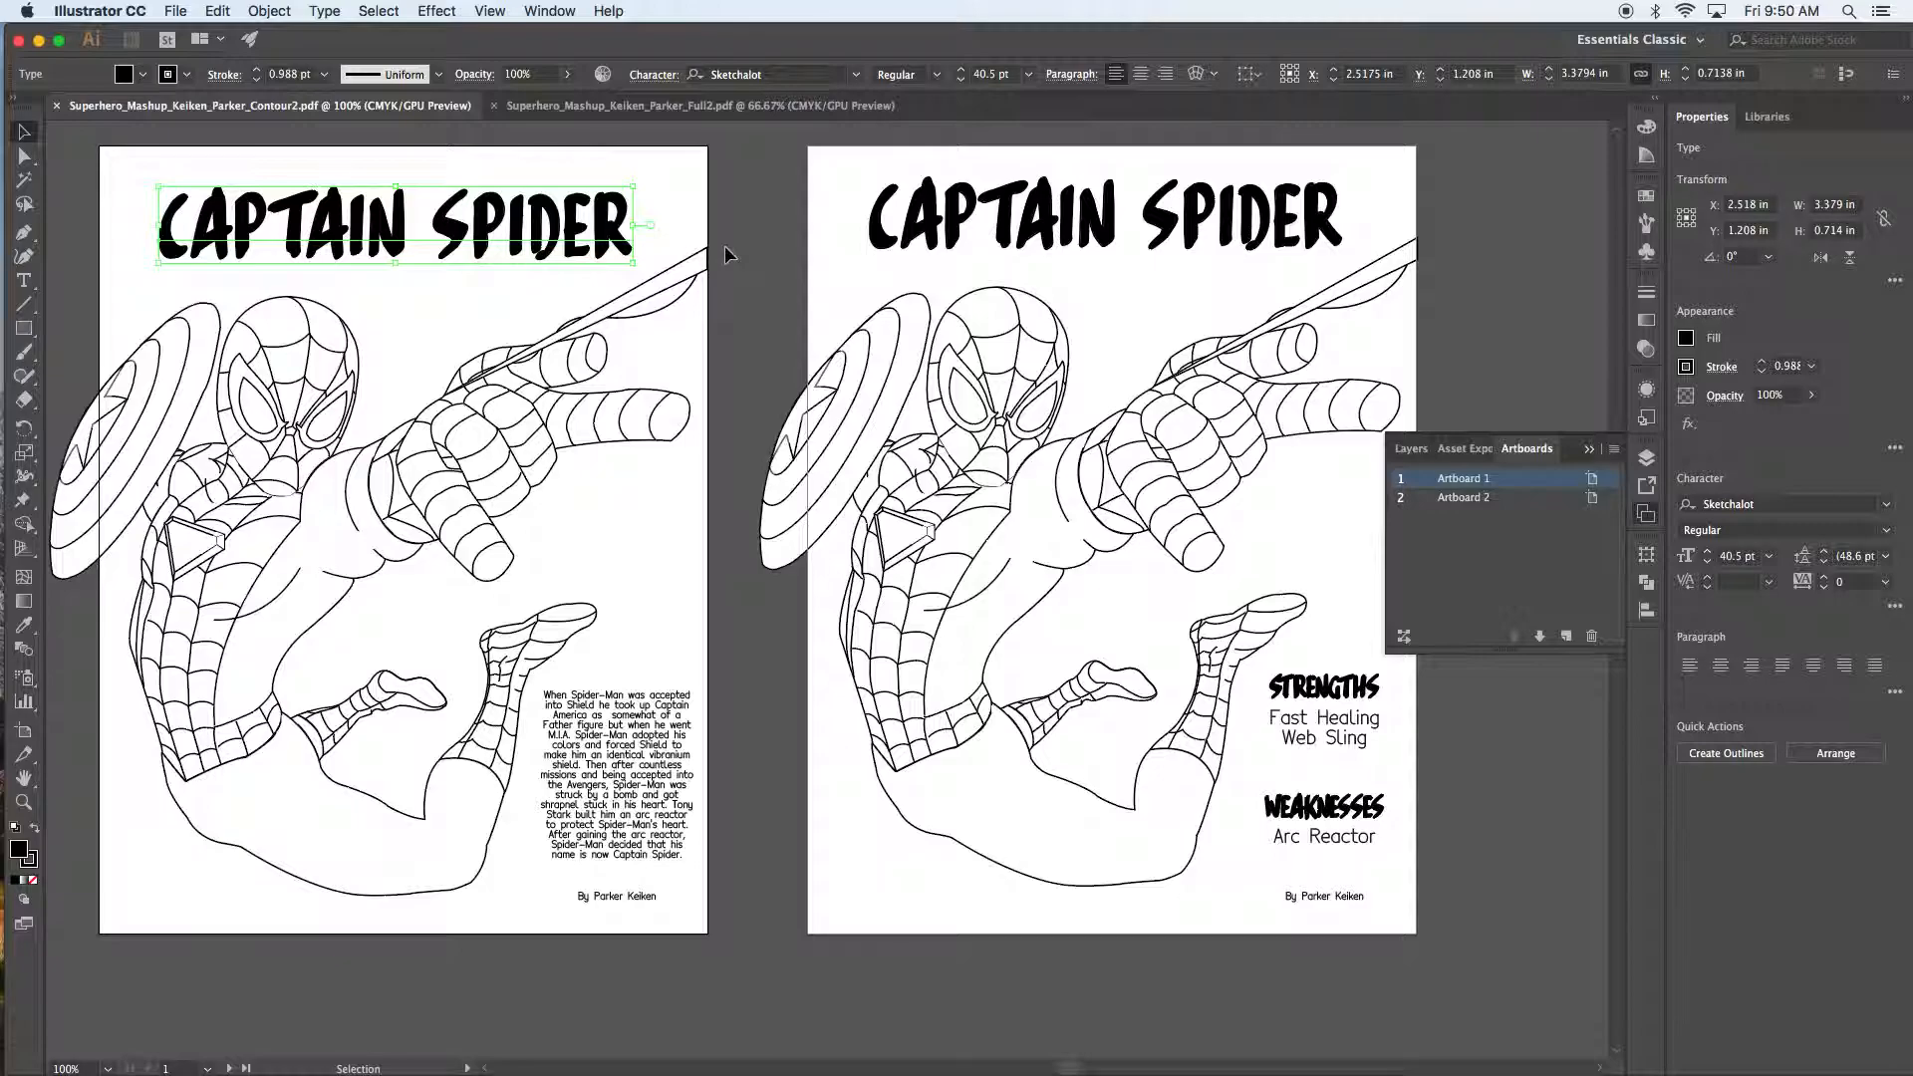
click(791, 237)
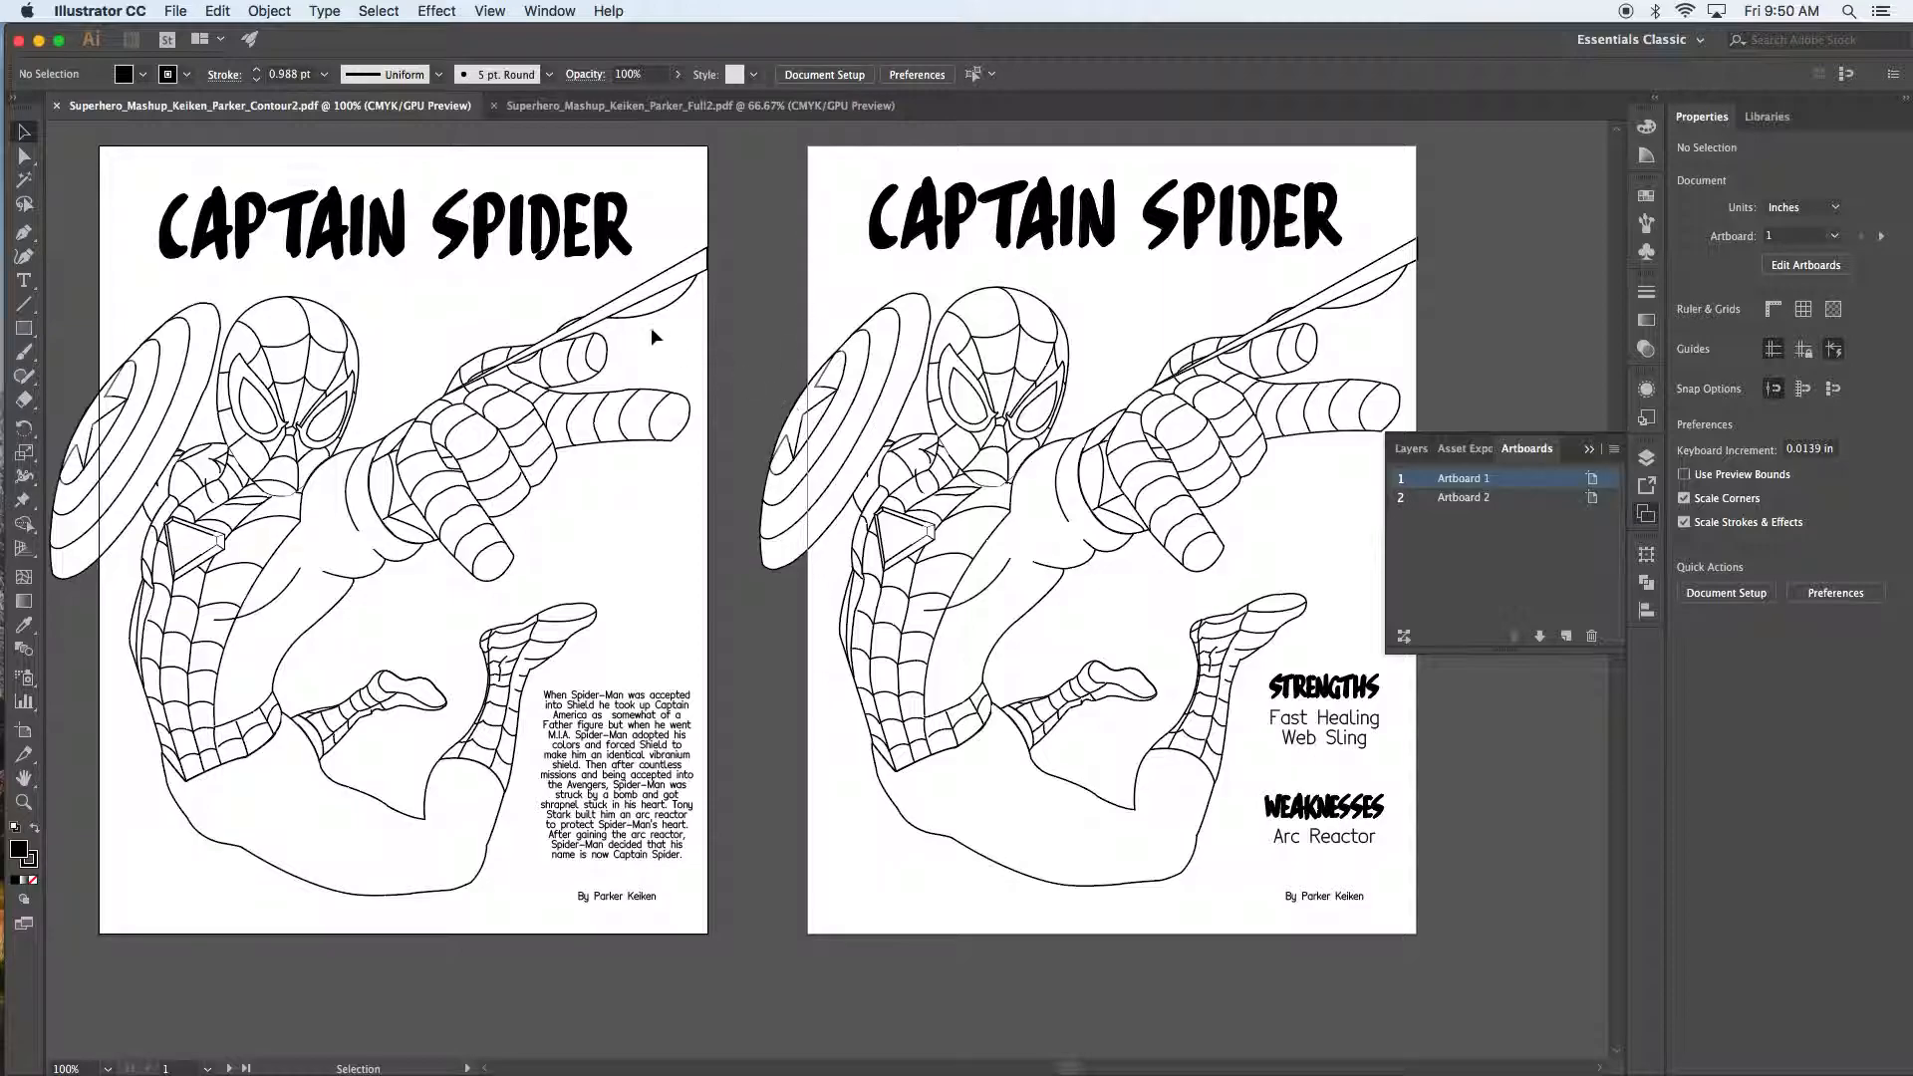
click(519, 242)
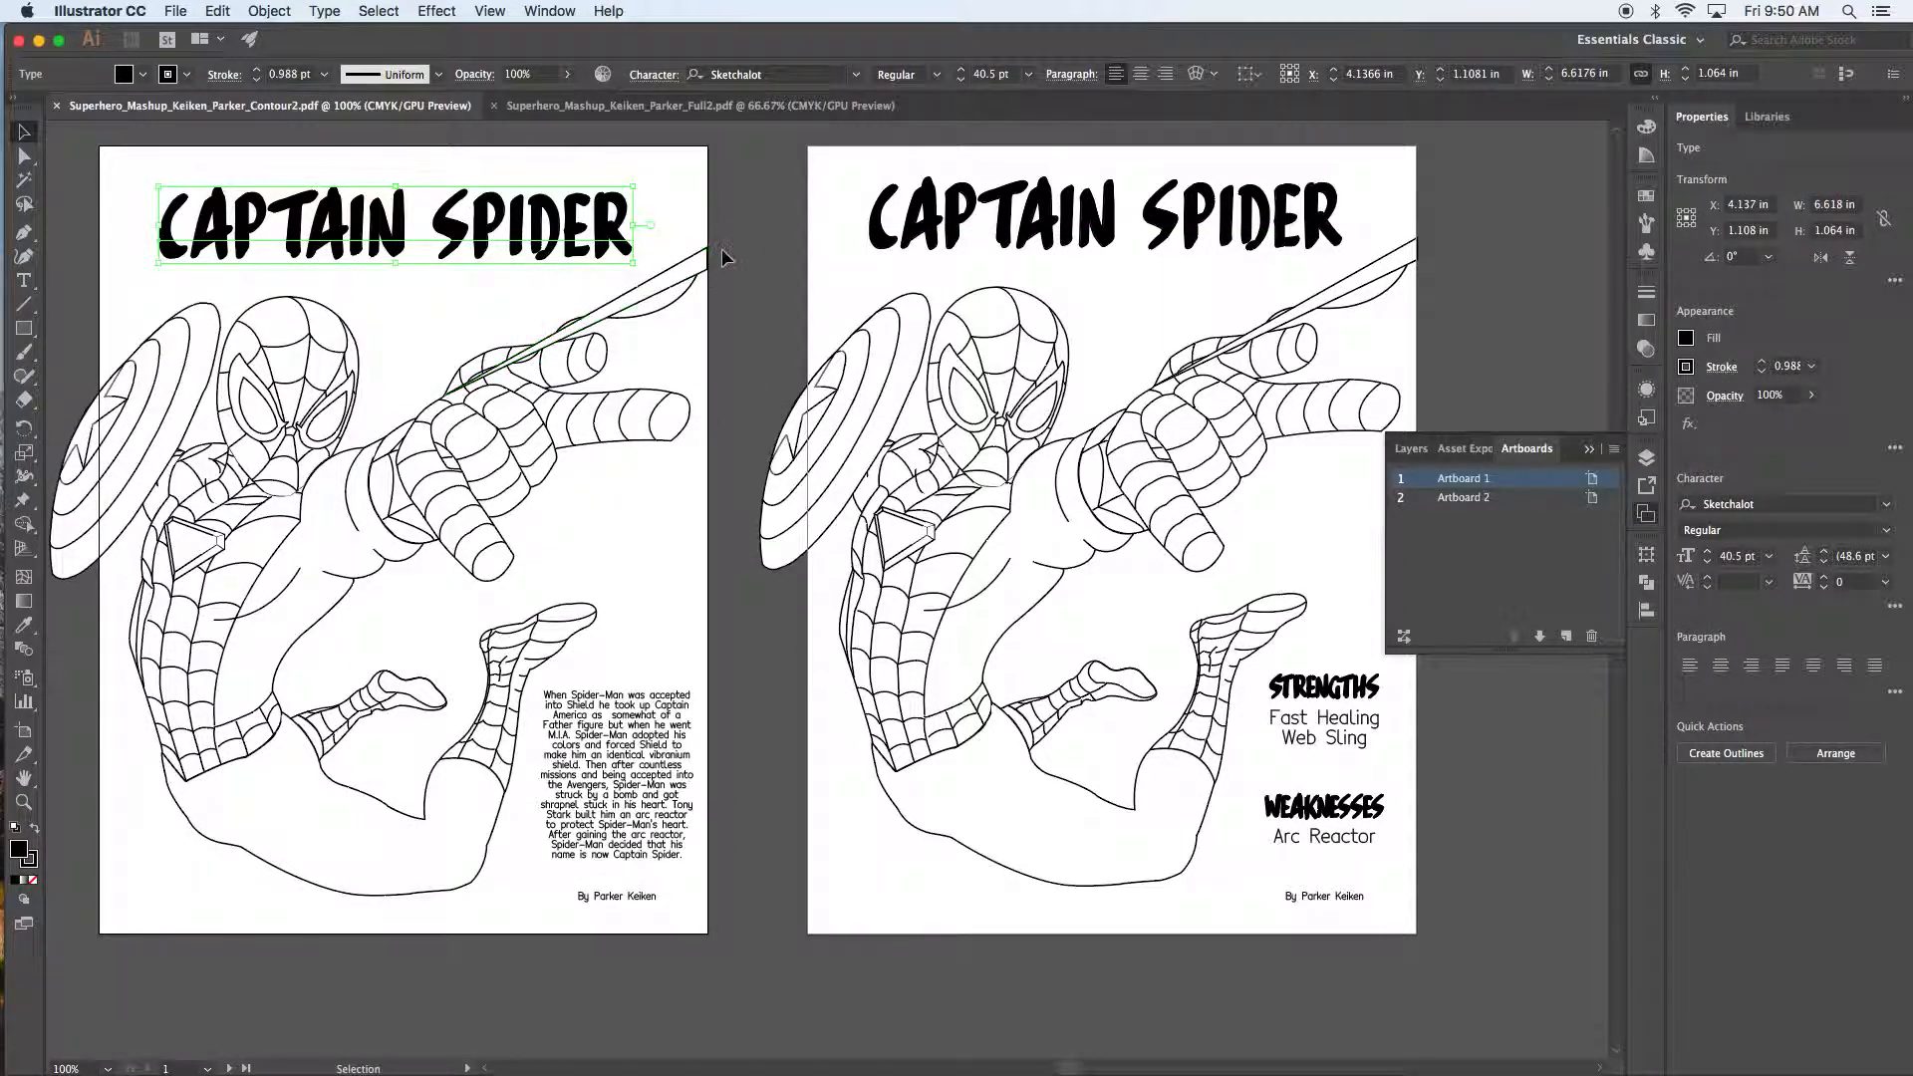
Step: Pan right to show empty canvas beside the second poster
key(space)
drag(739, 224, 256, 250)
drag(1113, 272, 768, 269)
click(794, 320)
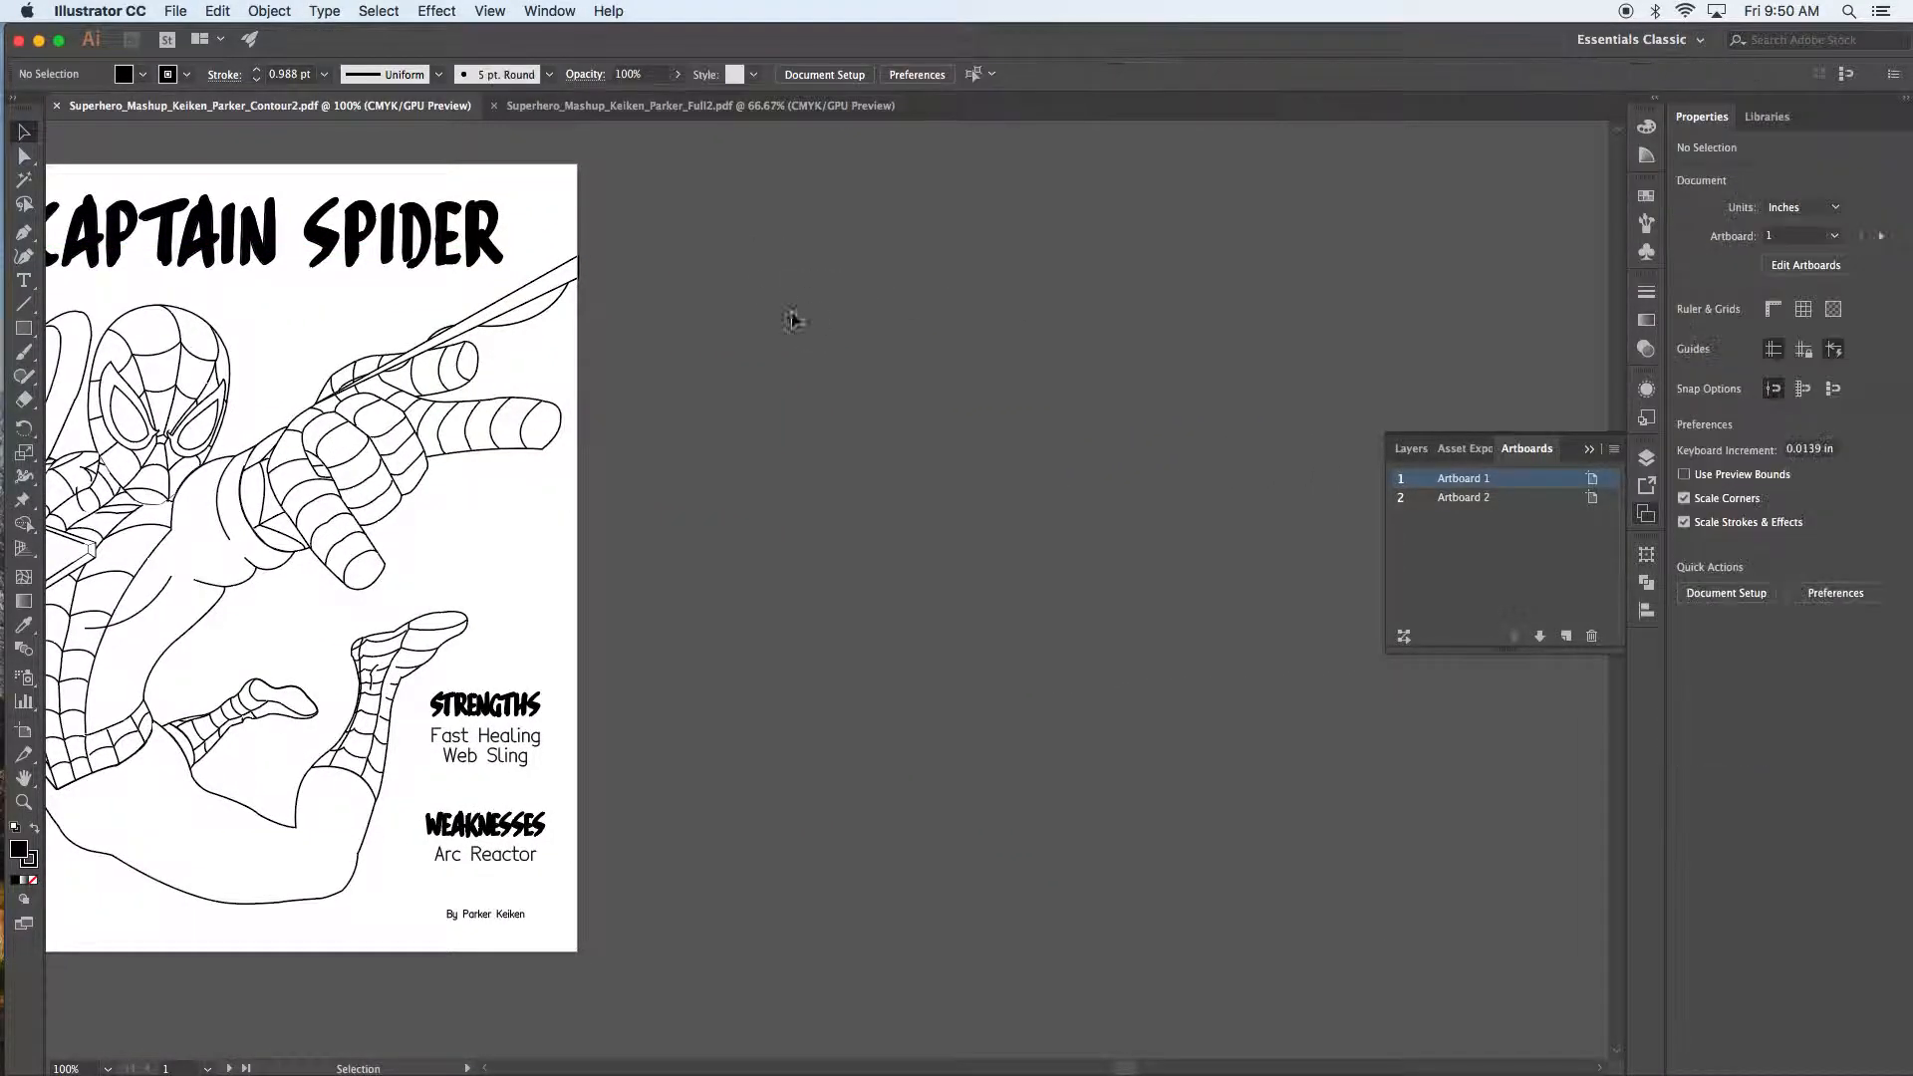
Step: Add a text object on the empty canvas reading WONDER BAT in Sketchalot
click(24, 280)
click(640, 315)
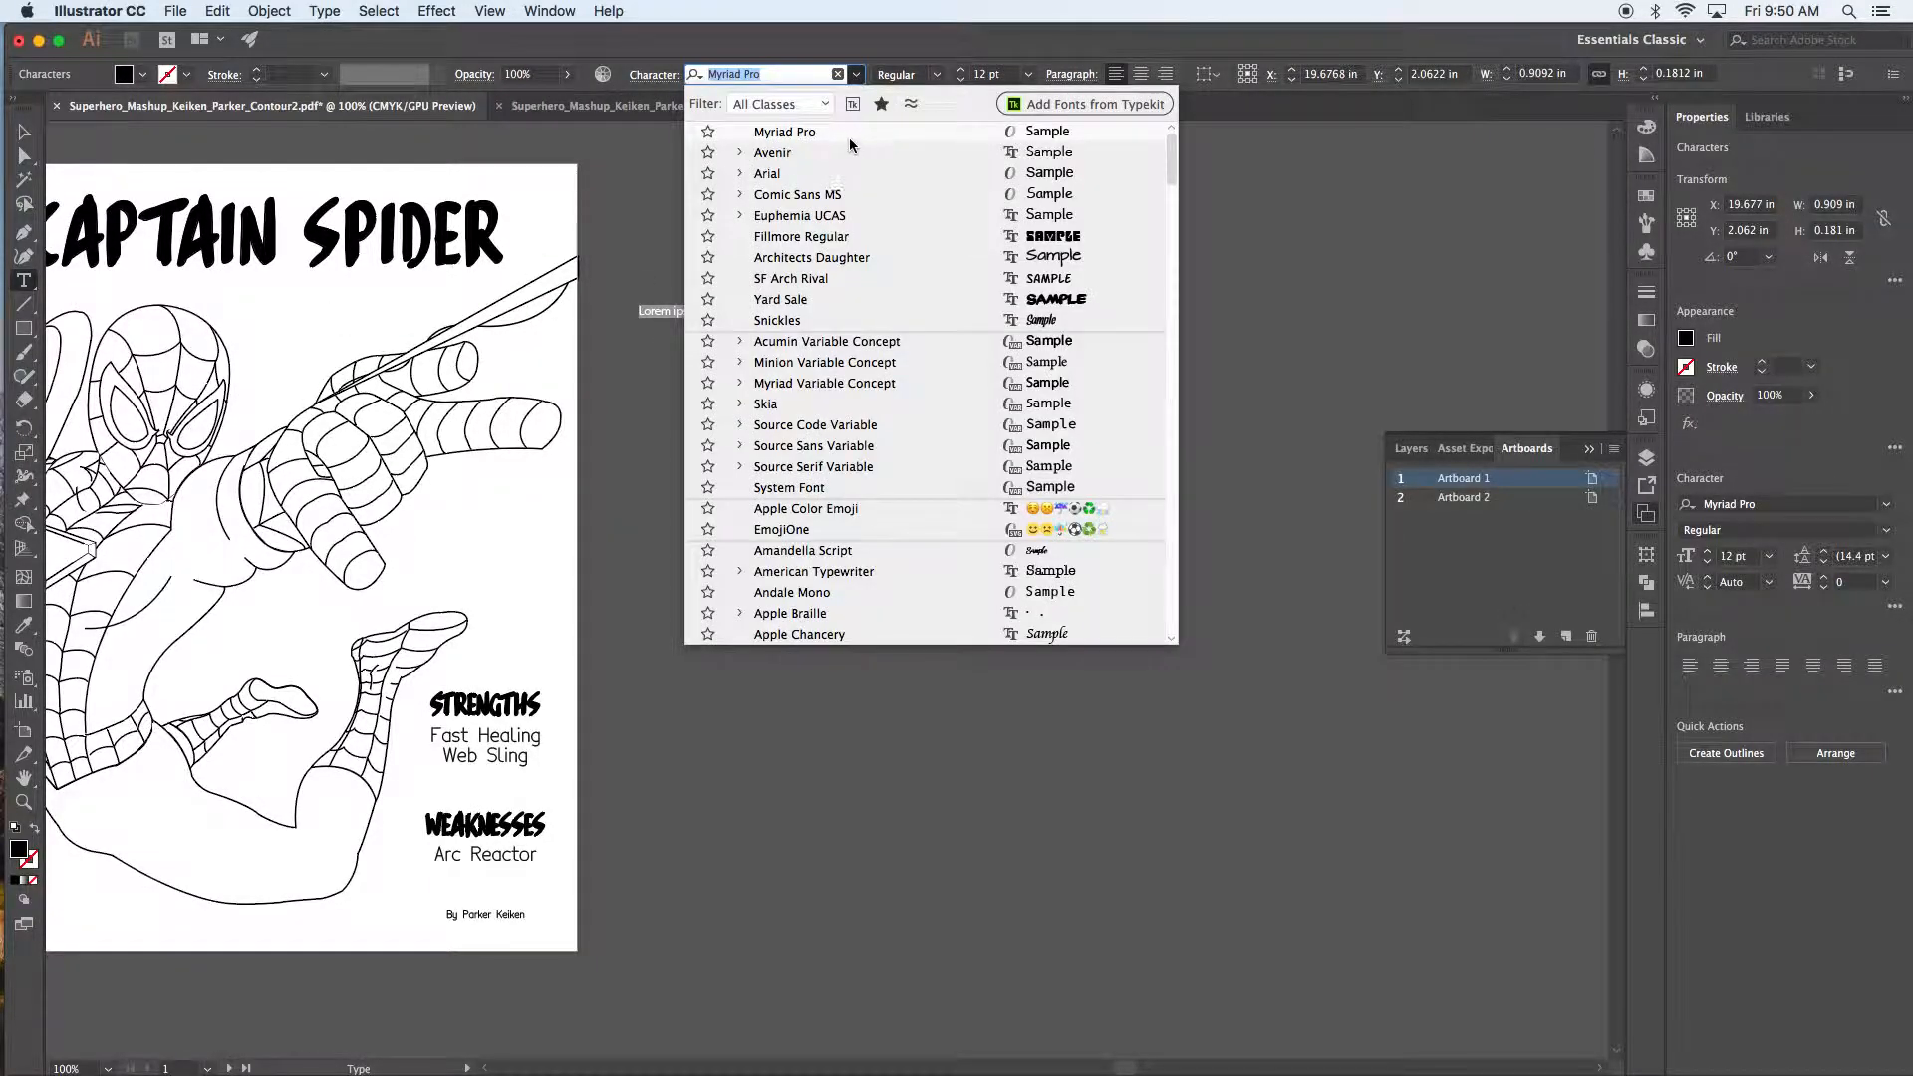
text(sketch)
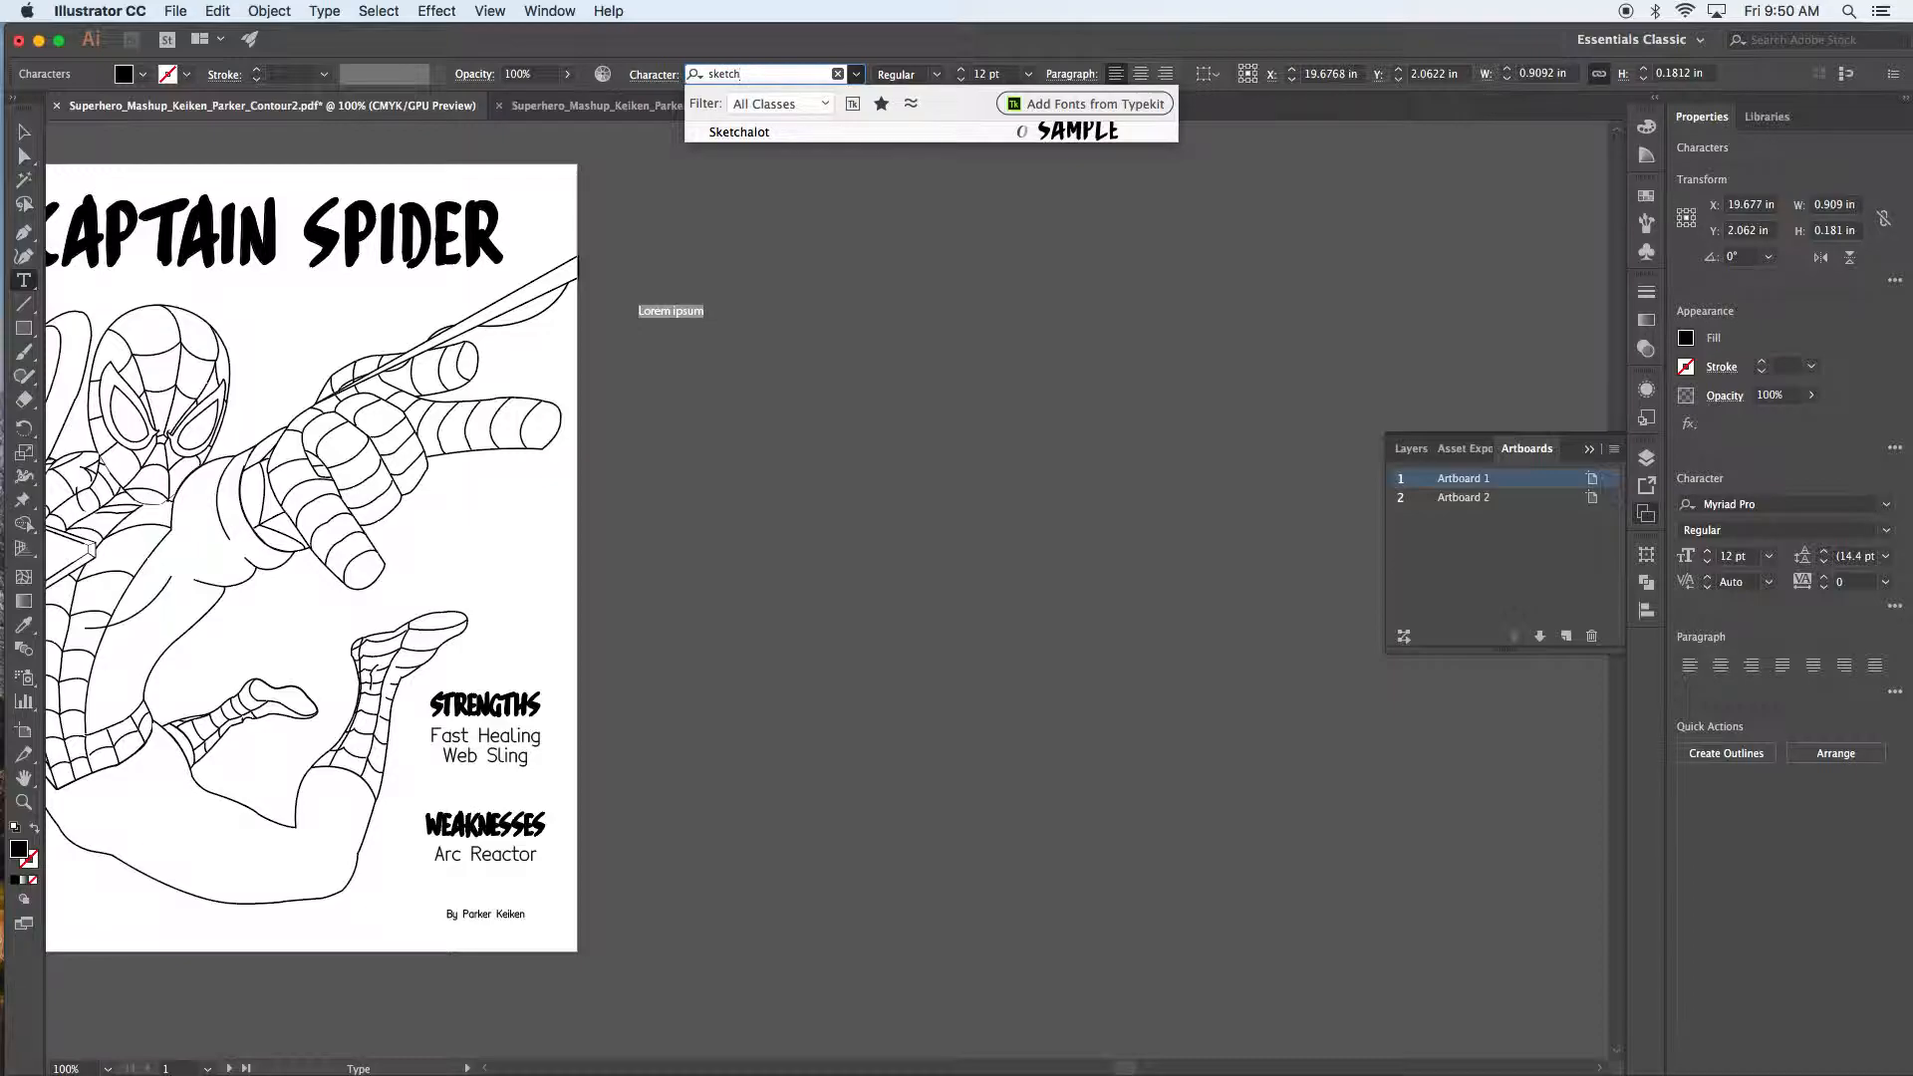
click(743, 131)
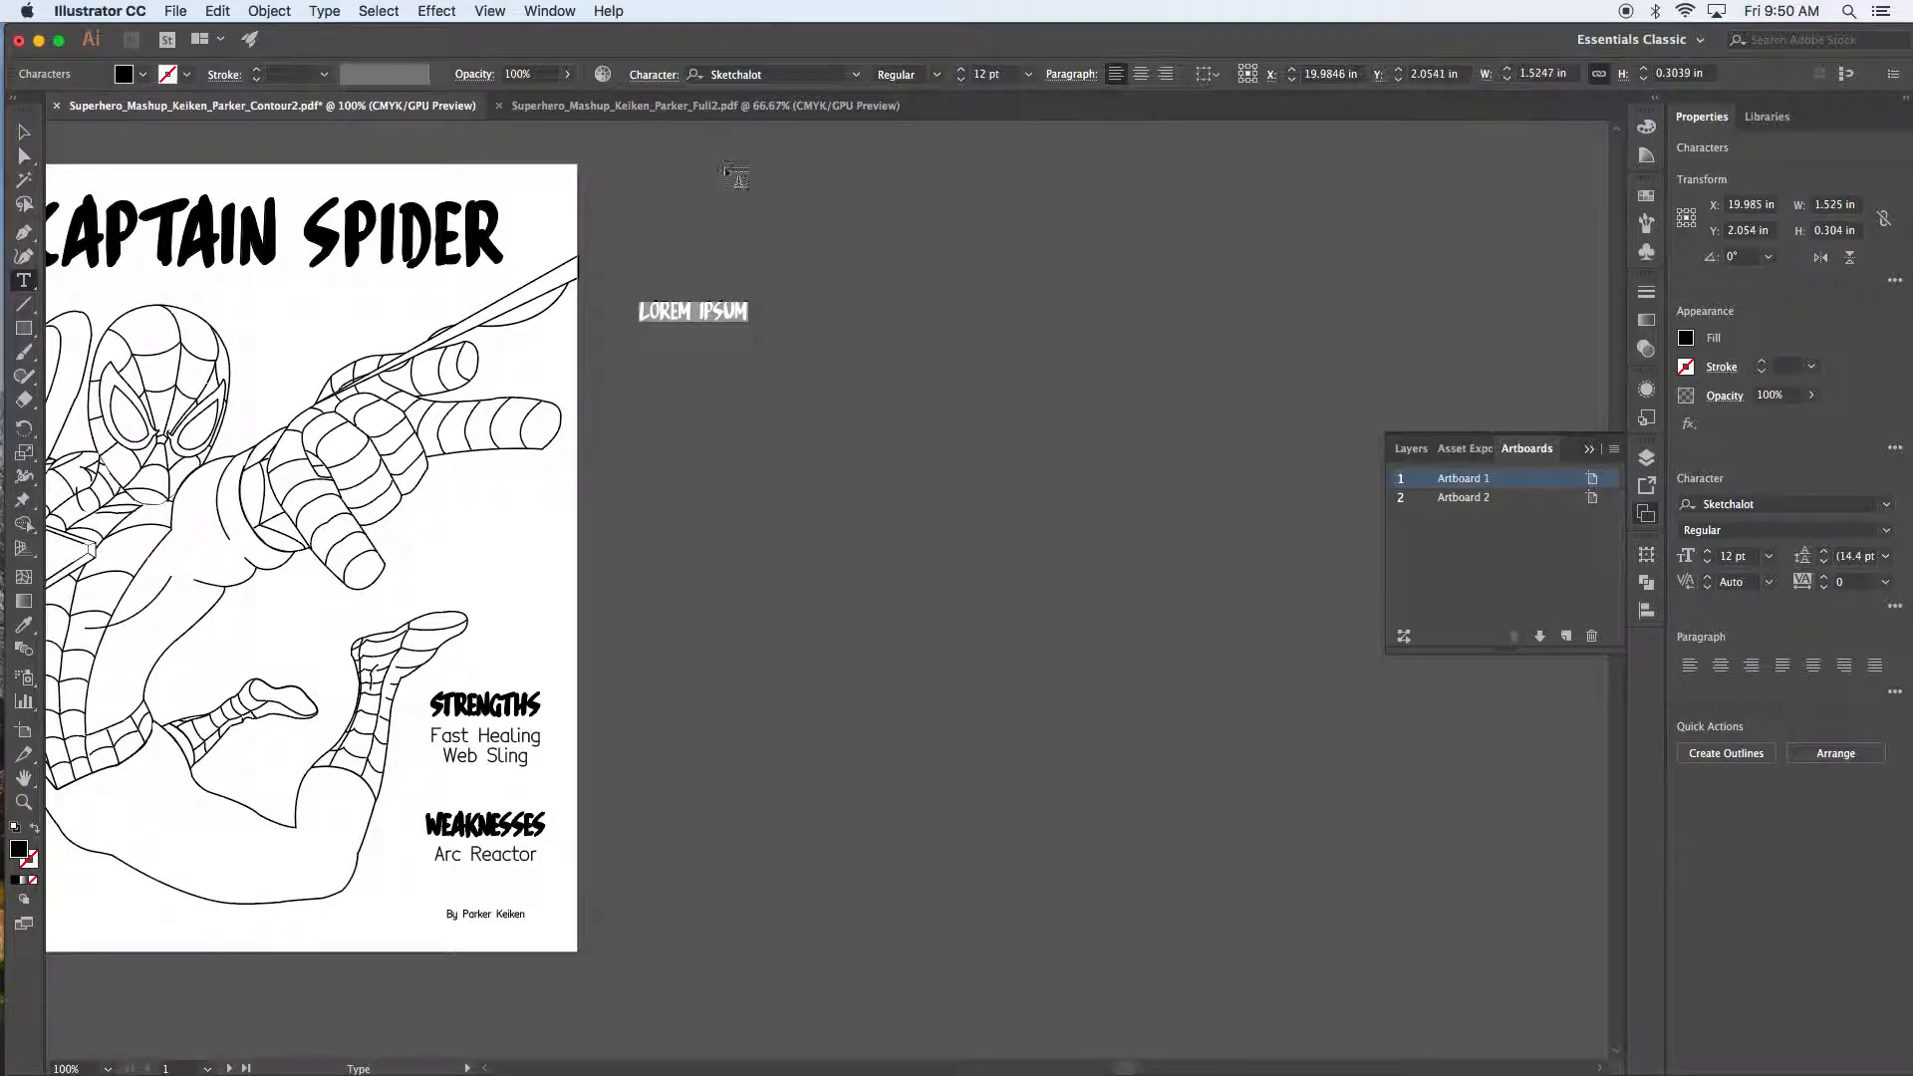
text(WONDER BAT)
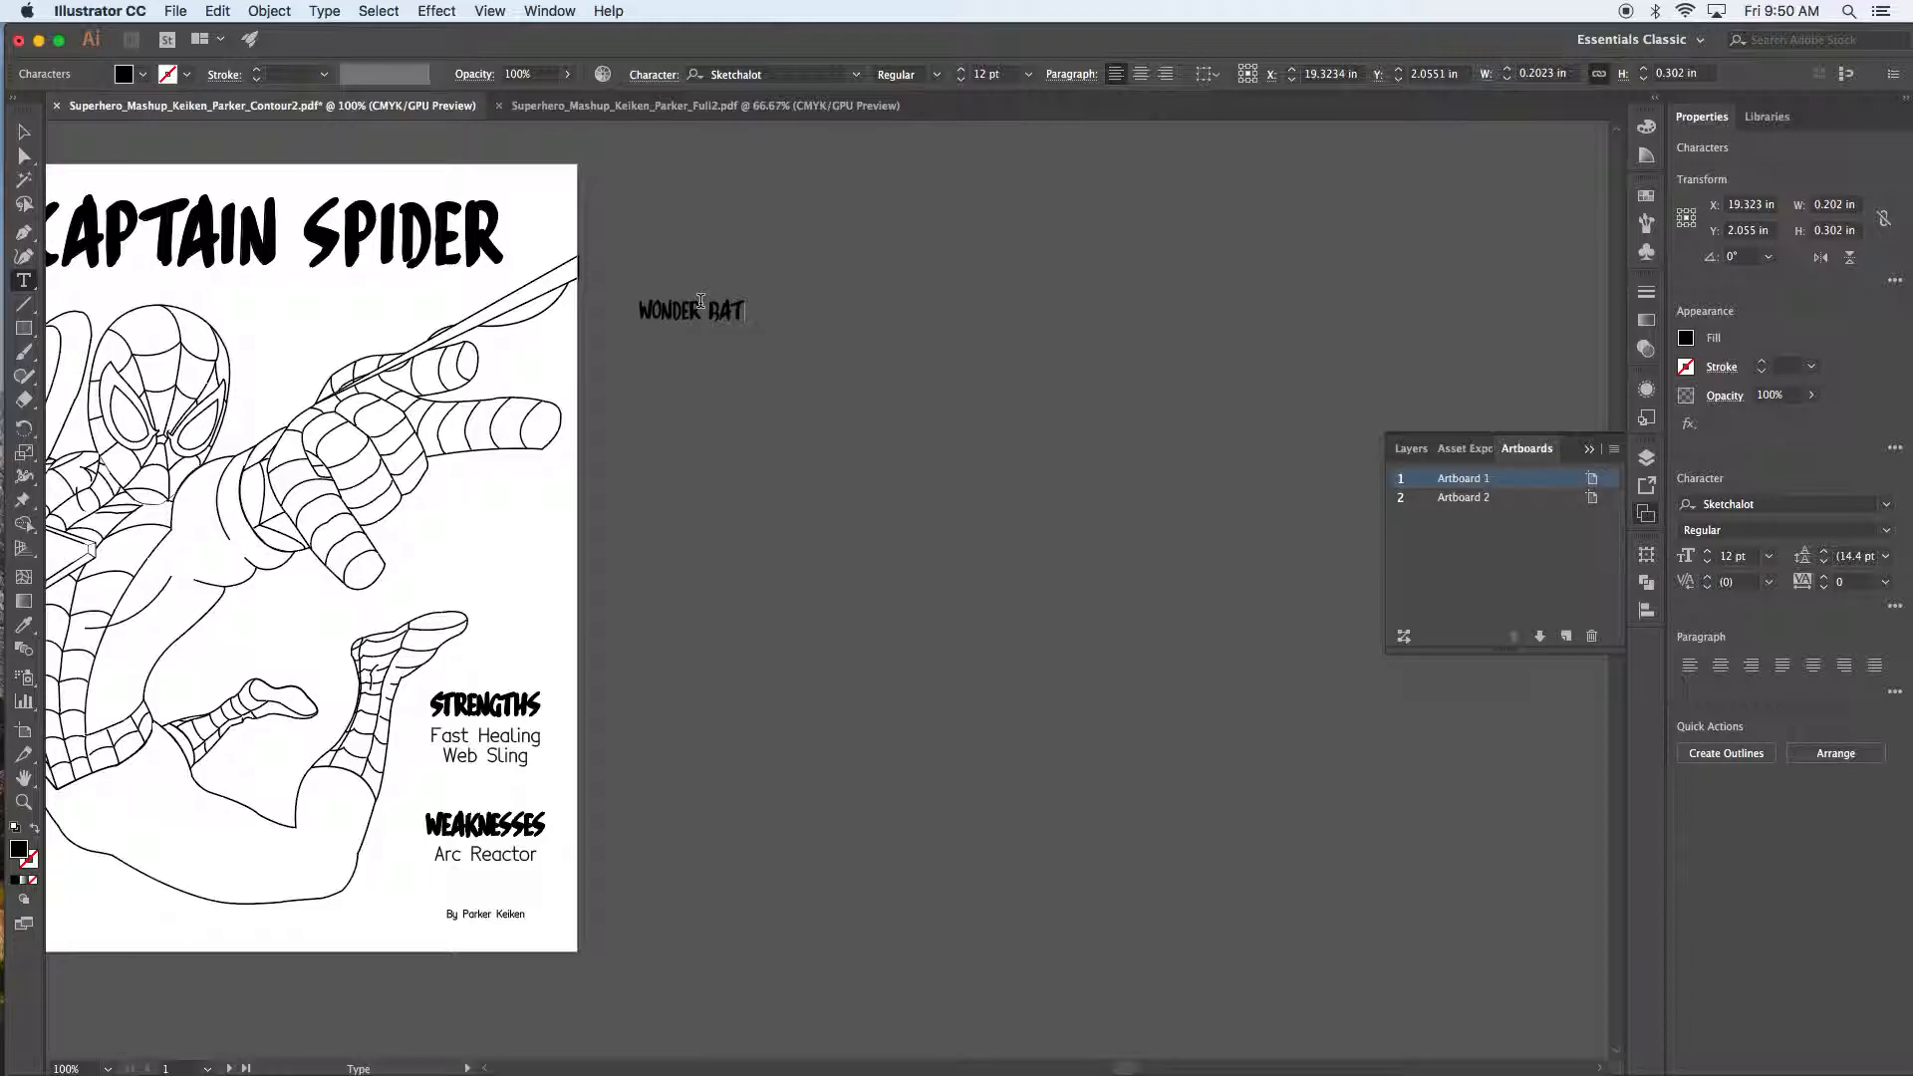
Step: Enlarge the WONDER BAT text to 98 pt
key(super+a)
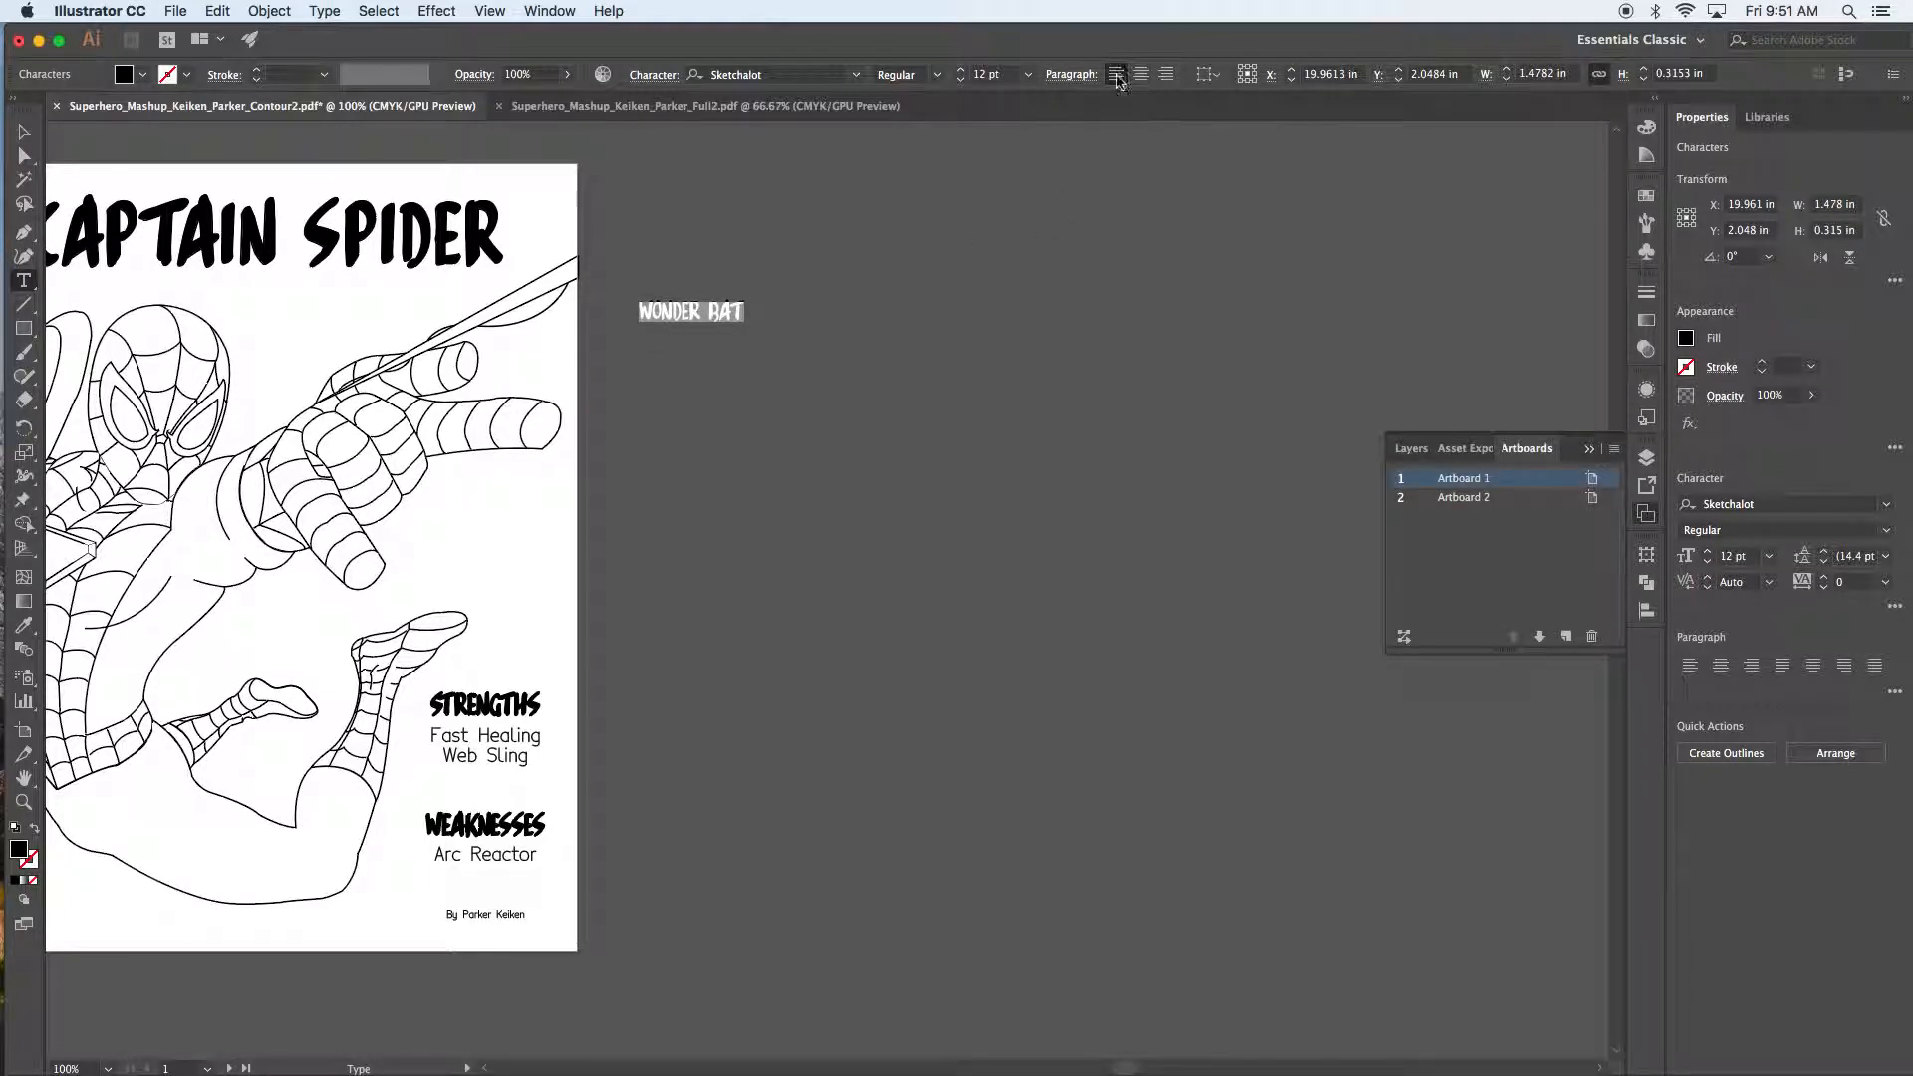
scroll(997, 73, up, 20)
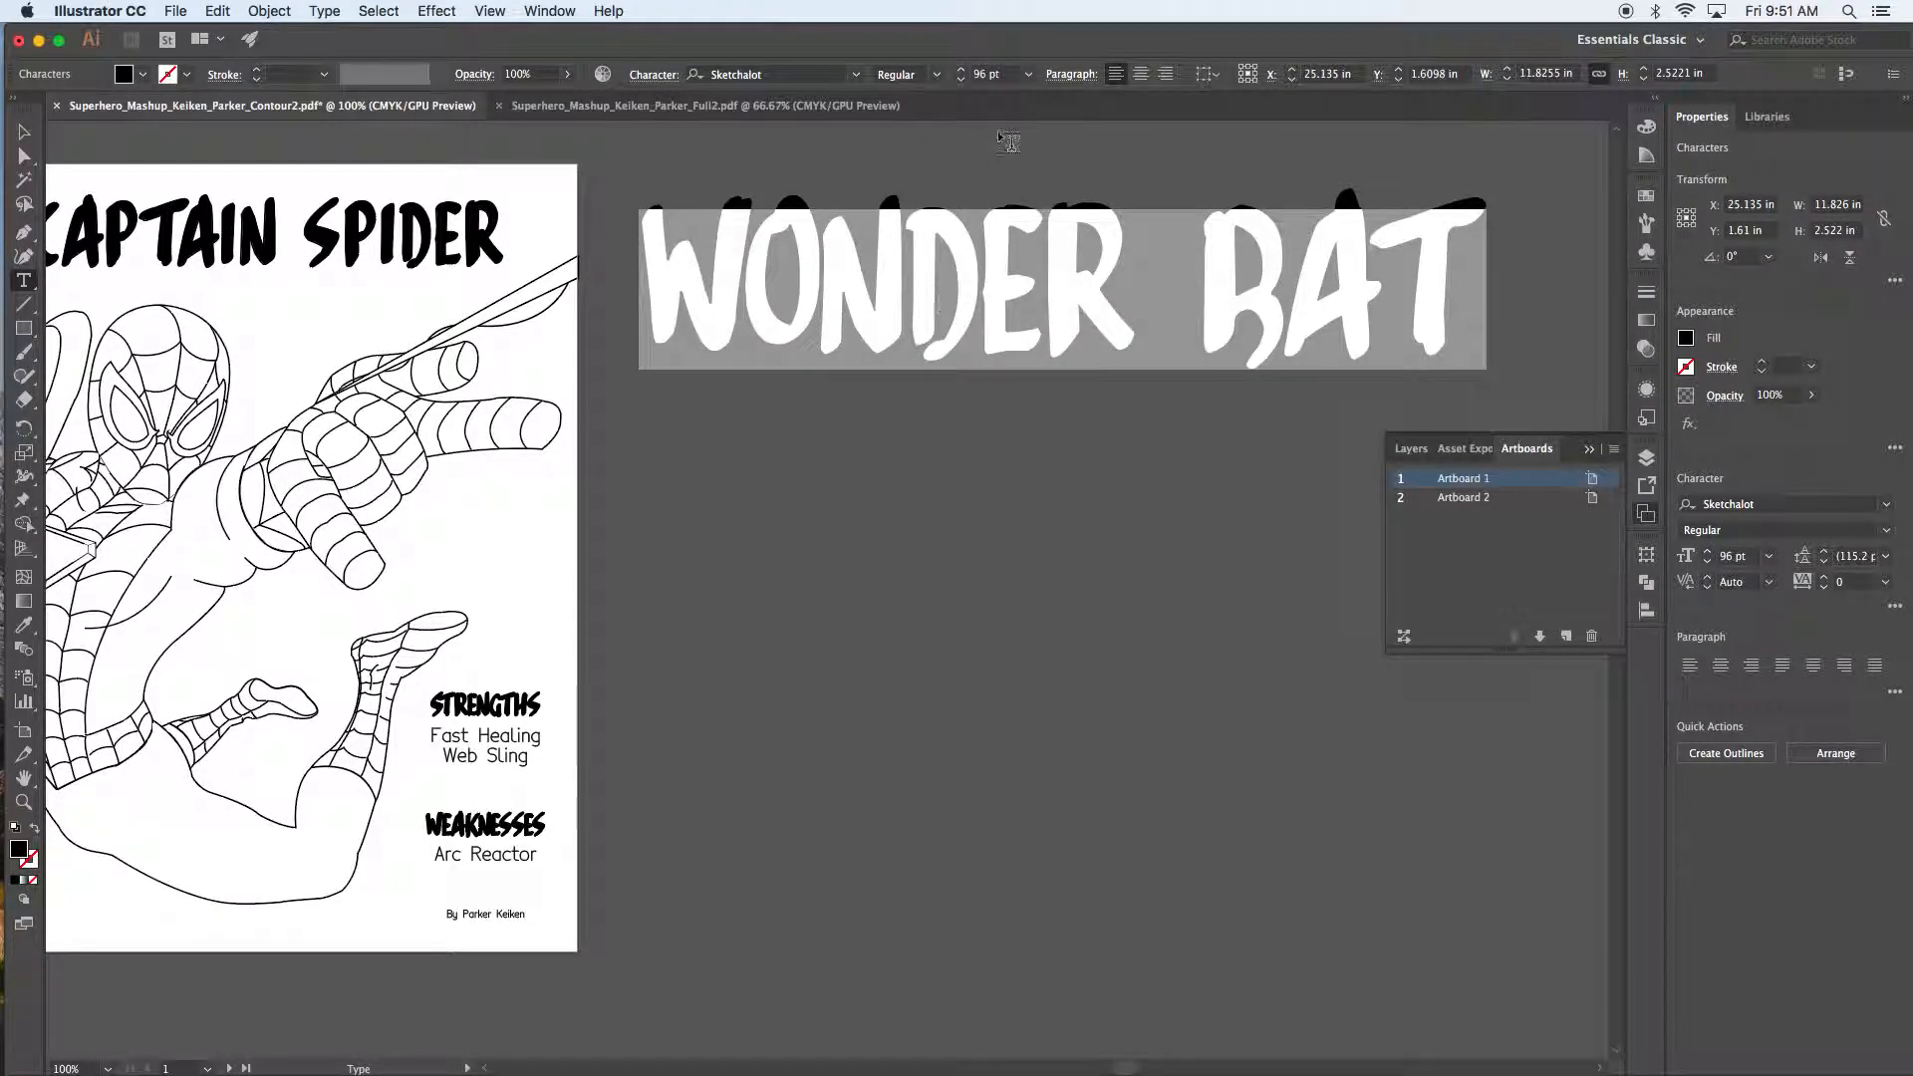
scroll(979, 78, up, 2)
click(20, 133)
scroll(531, 481, up, 5)
scroll(531, 481, right, 7)
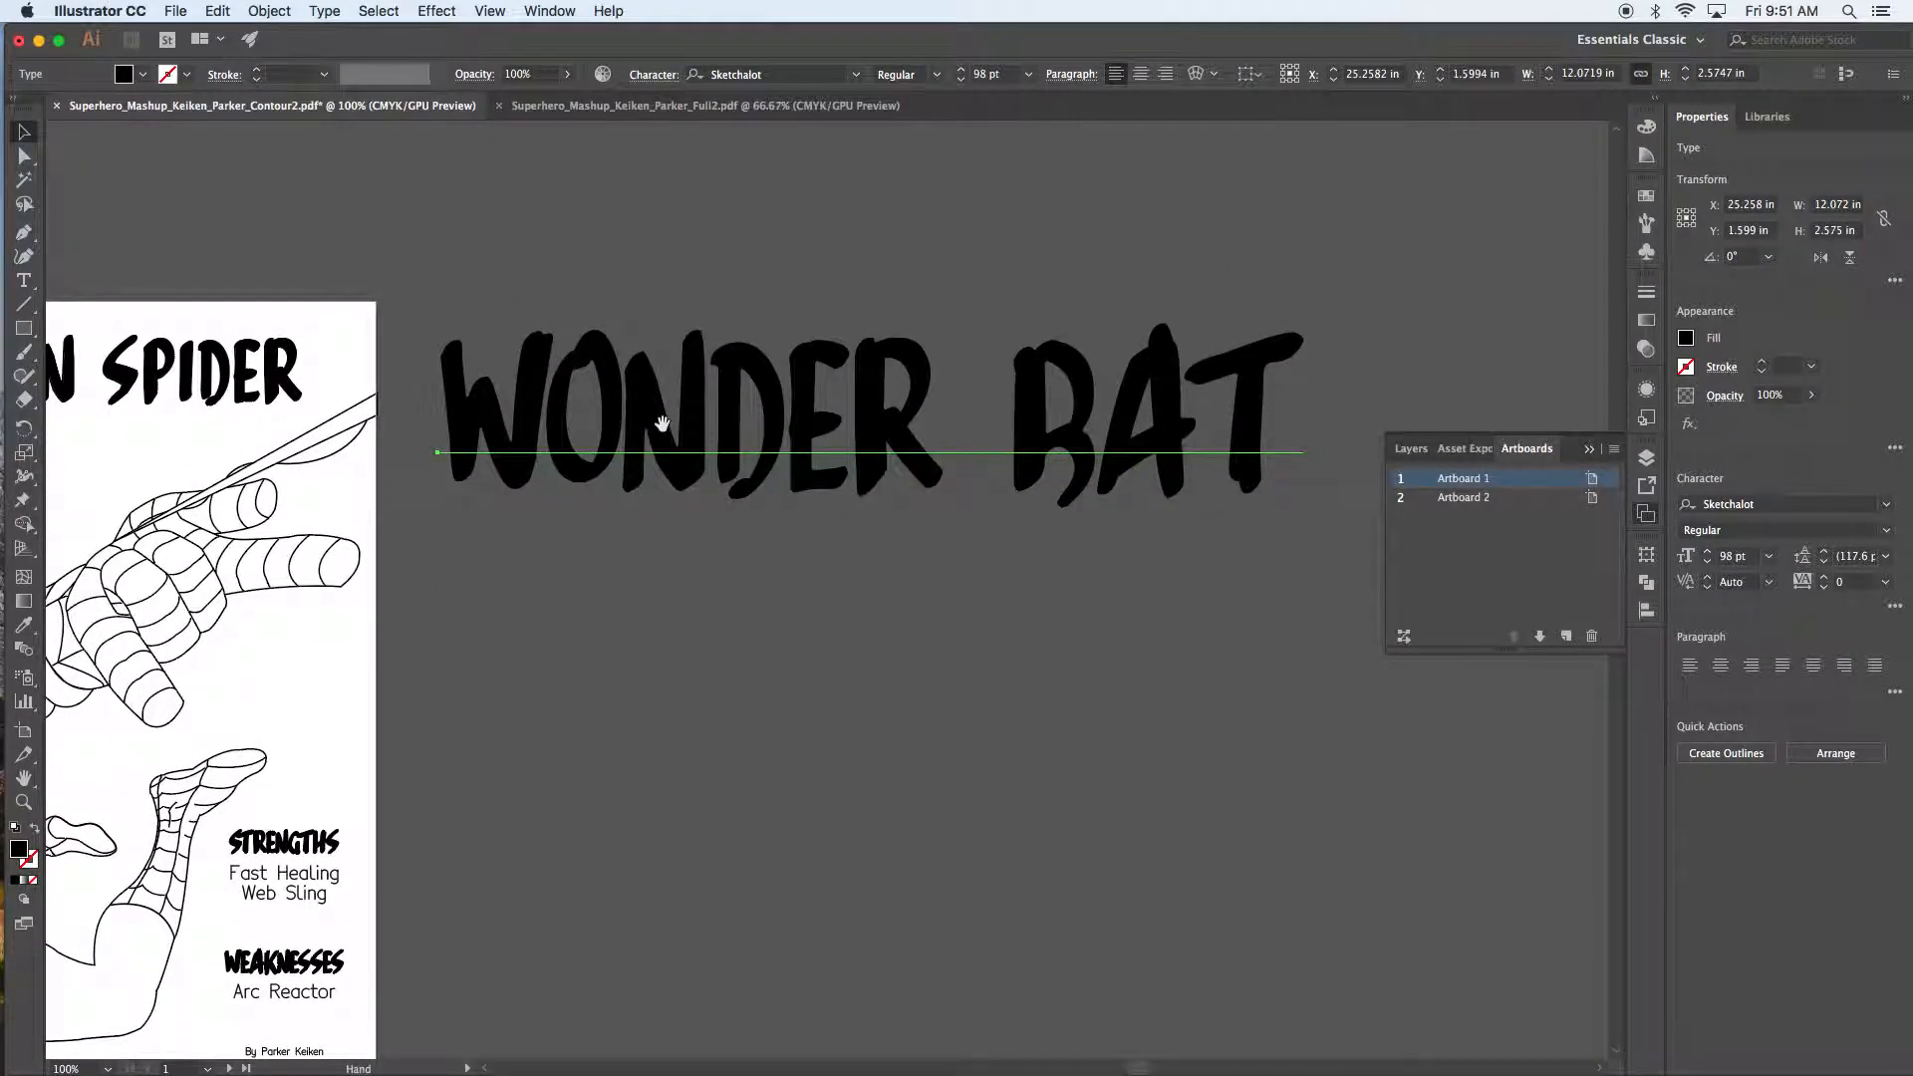
Step: Place the text caret between O and N in WONDER
click(843, 626)
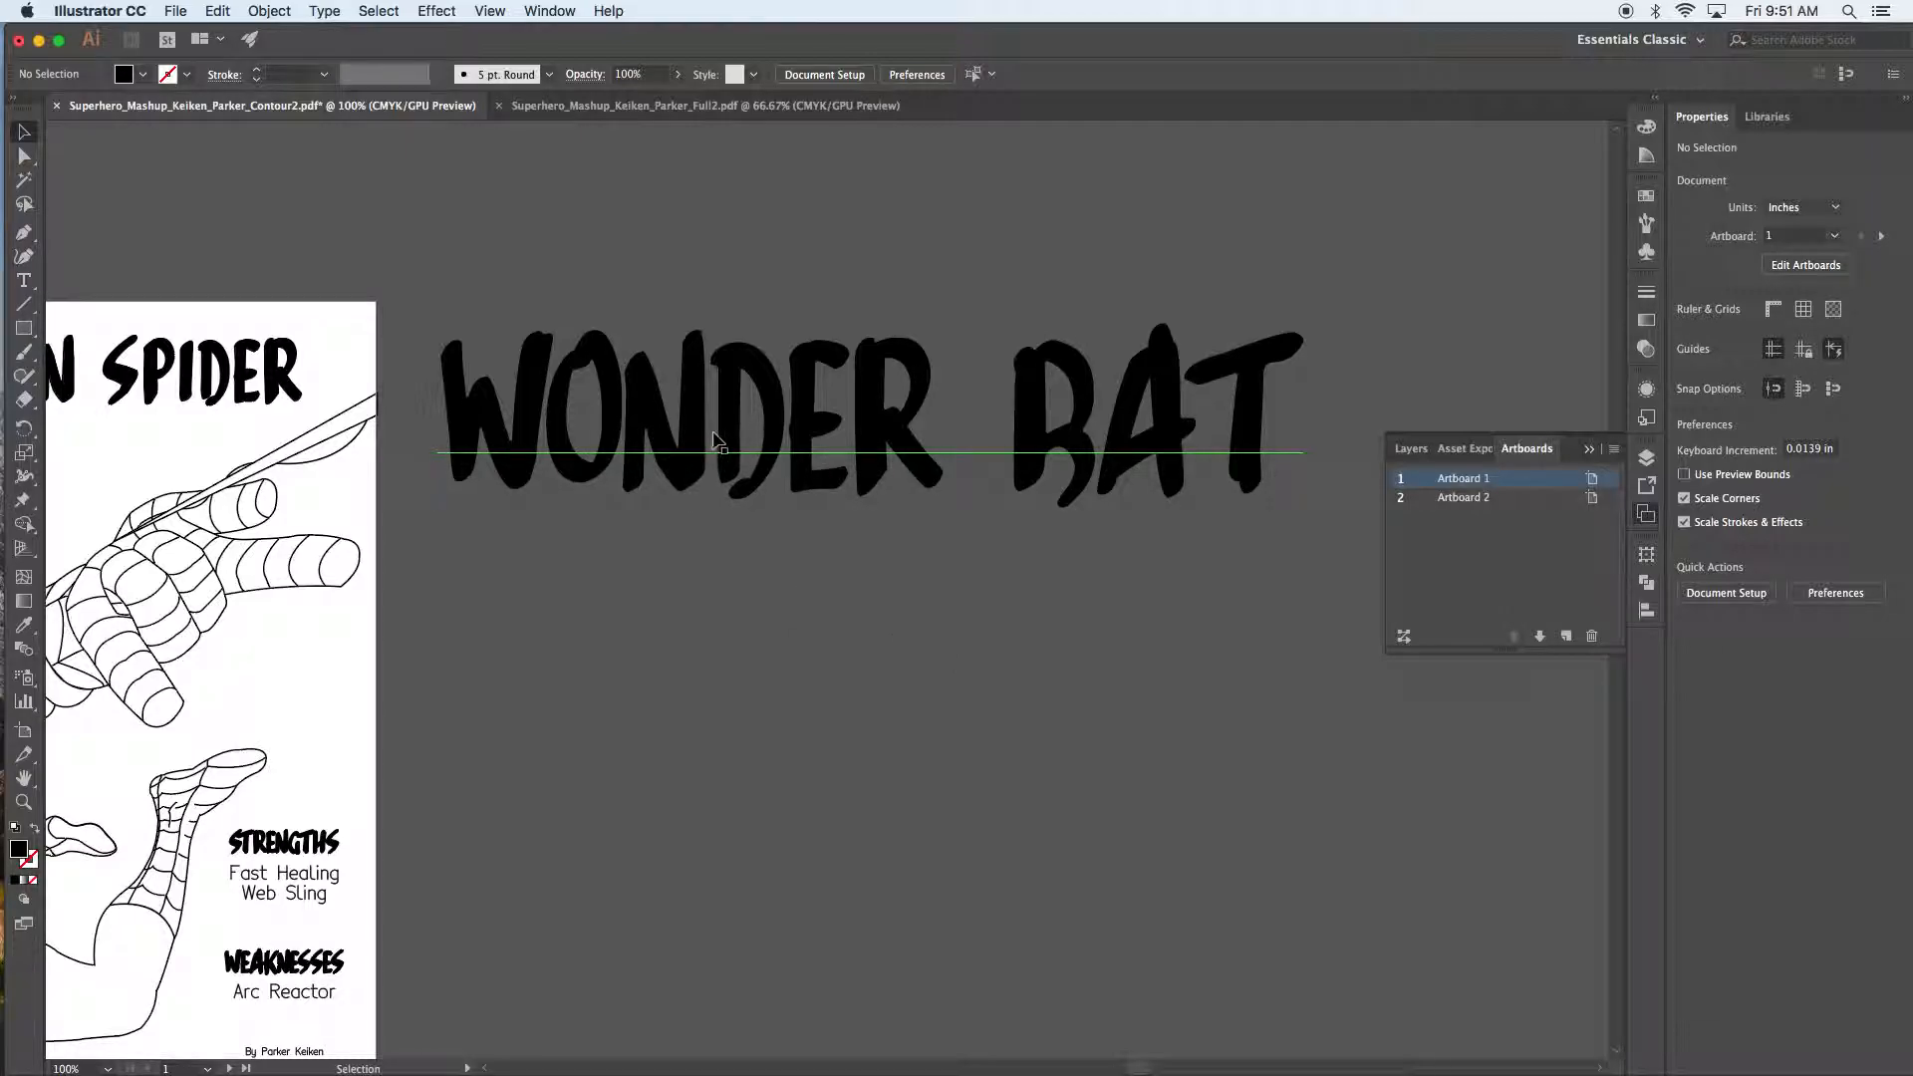
click(630, 470)
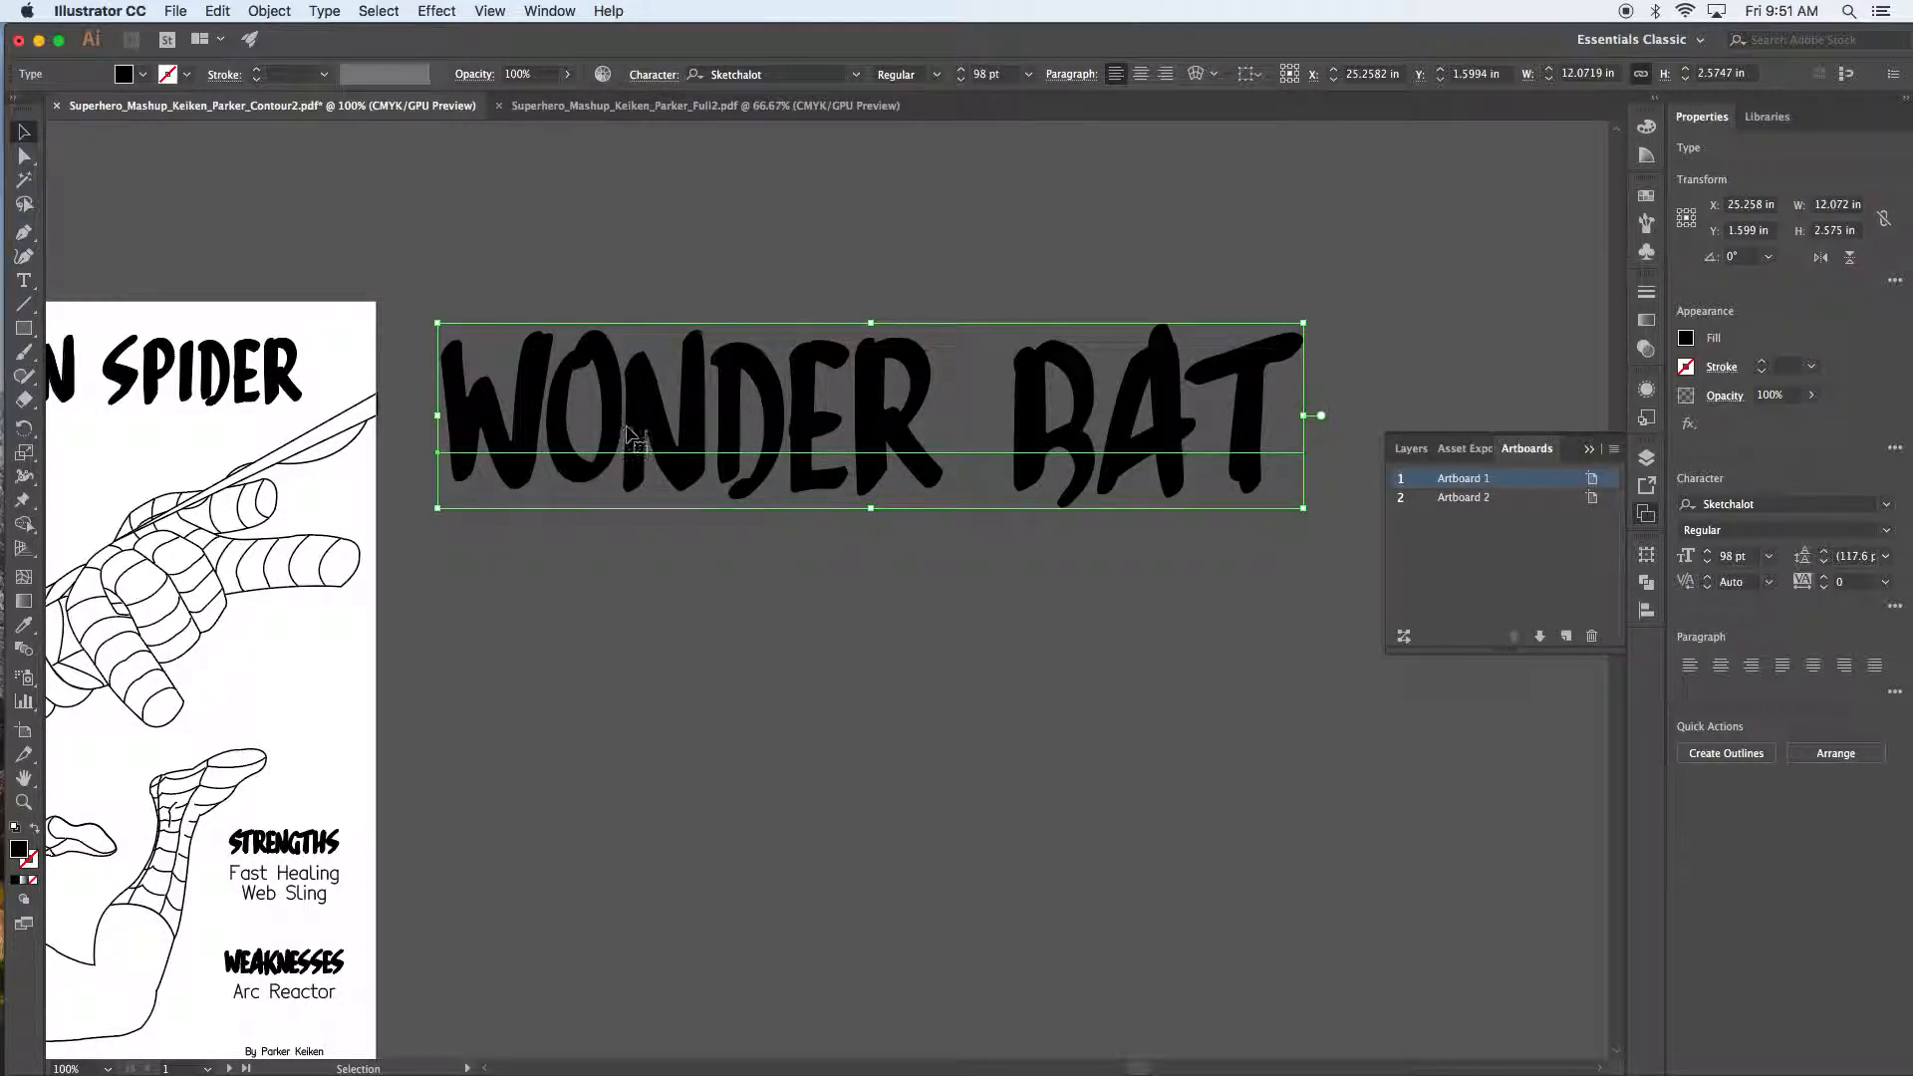
double_click(619, 429)
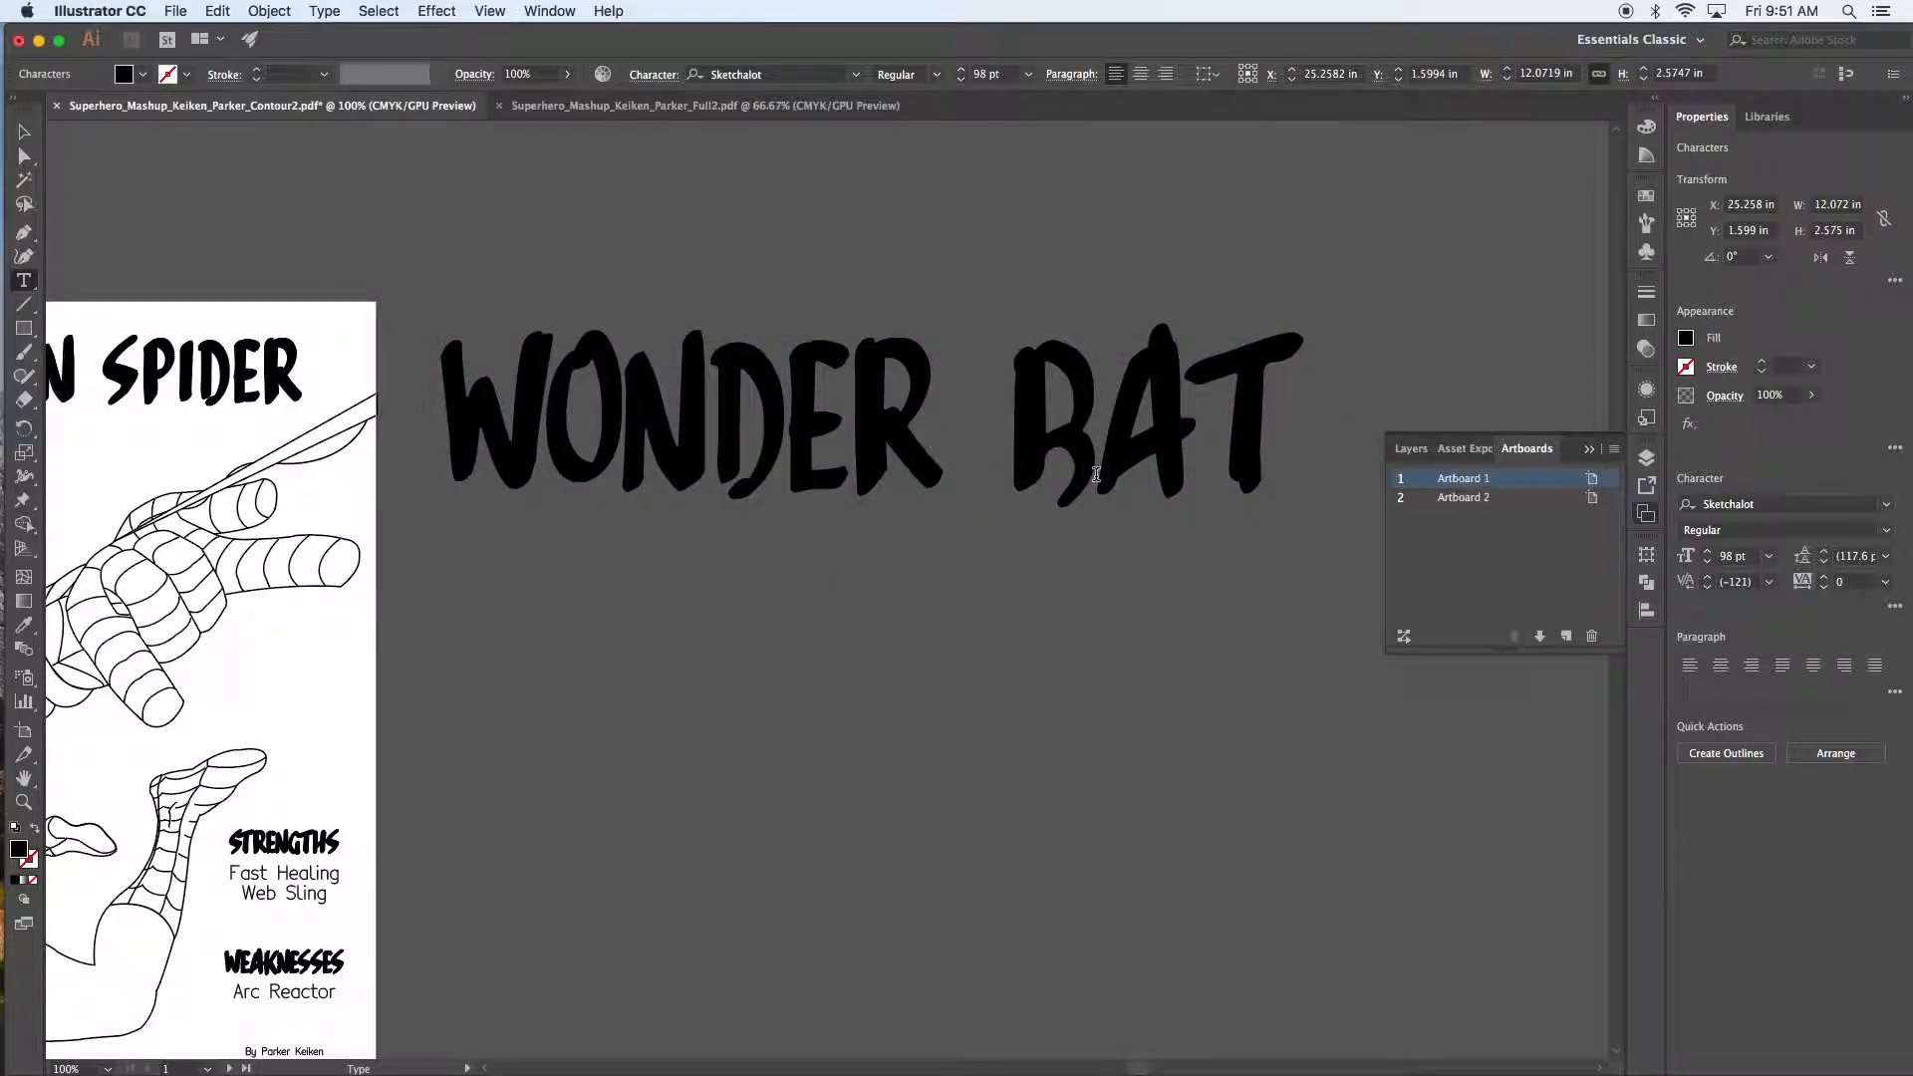
Step: Widen the kerning of WONDER BAT's O–N, N–D, R–A and A–T pairs
key(alt)
key(alt+Right)
key(alt+Right)
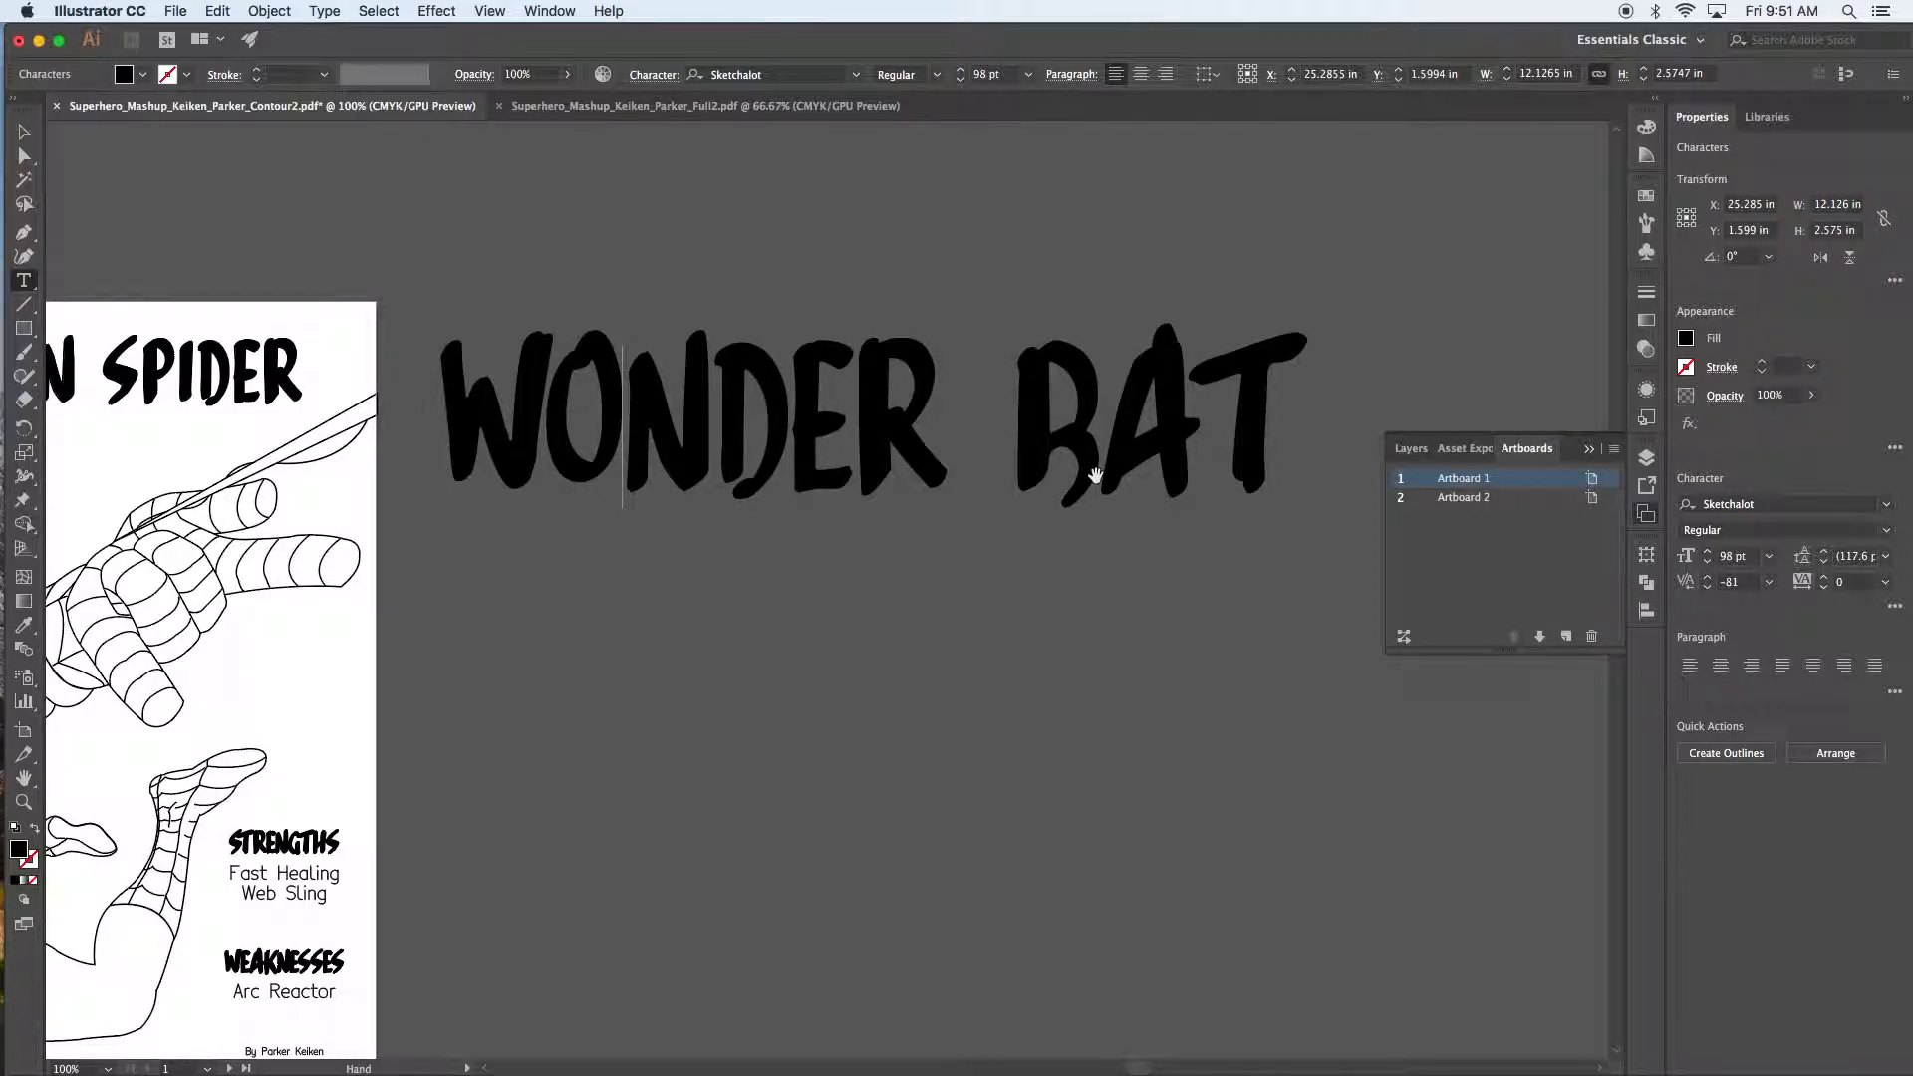
key(alt+Left)
key(alt+Left)
key(alt+Left)
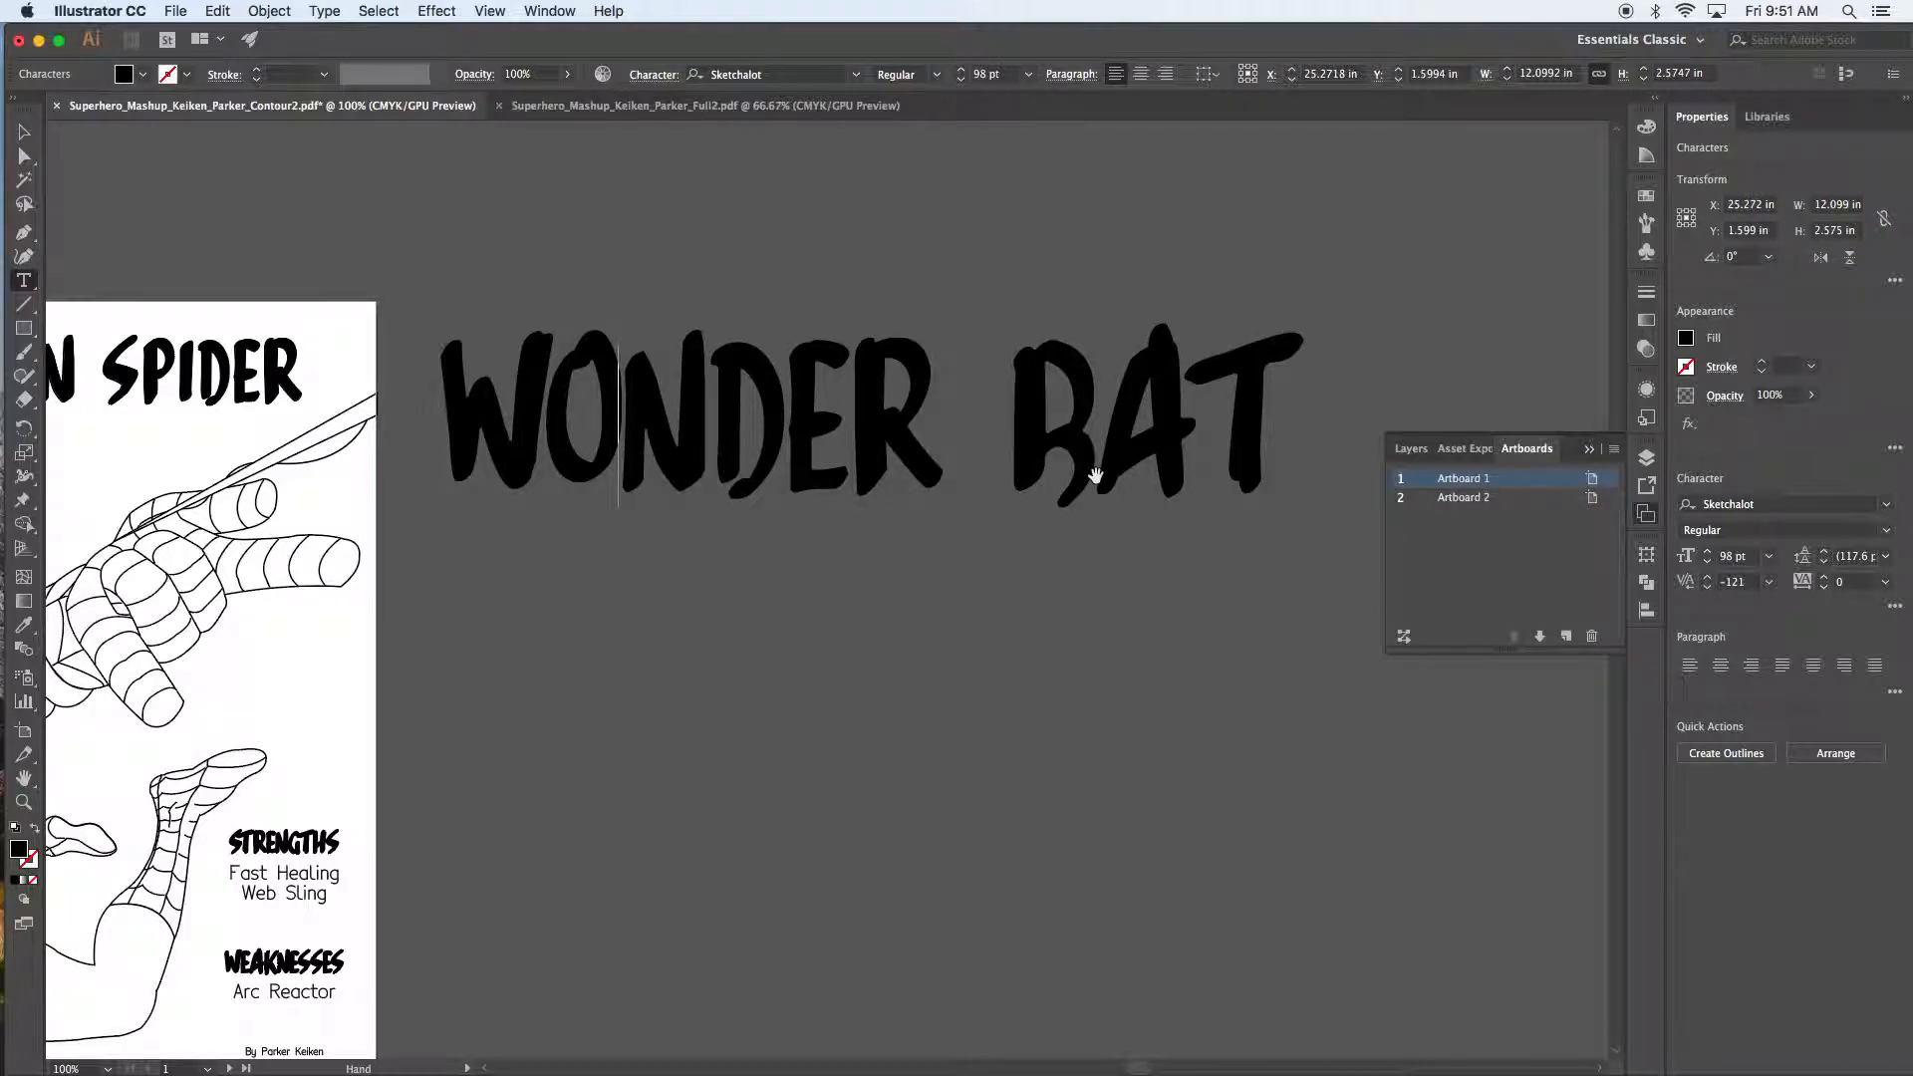
key(alt+Right)
key(alt+Right)
key(alt+Right)
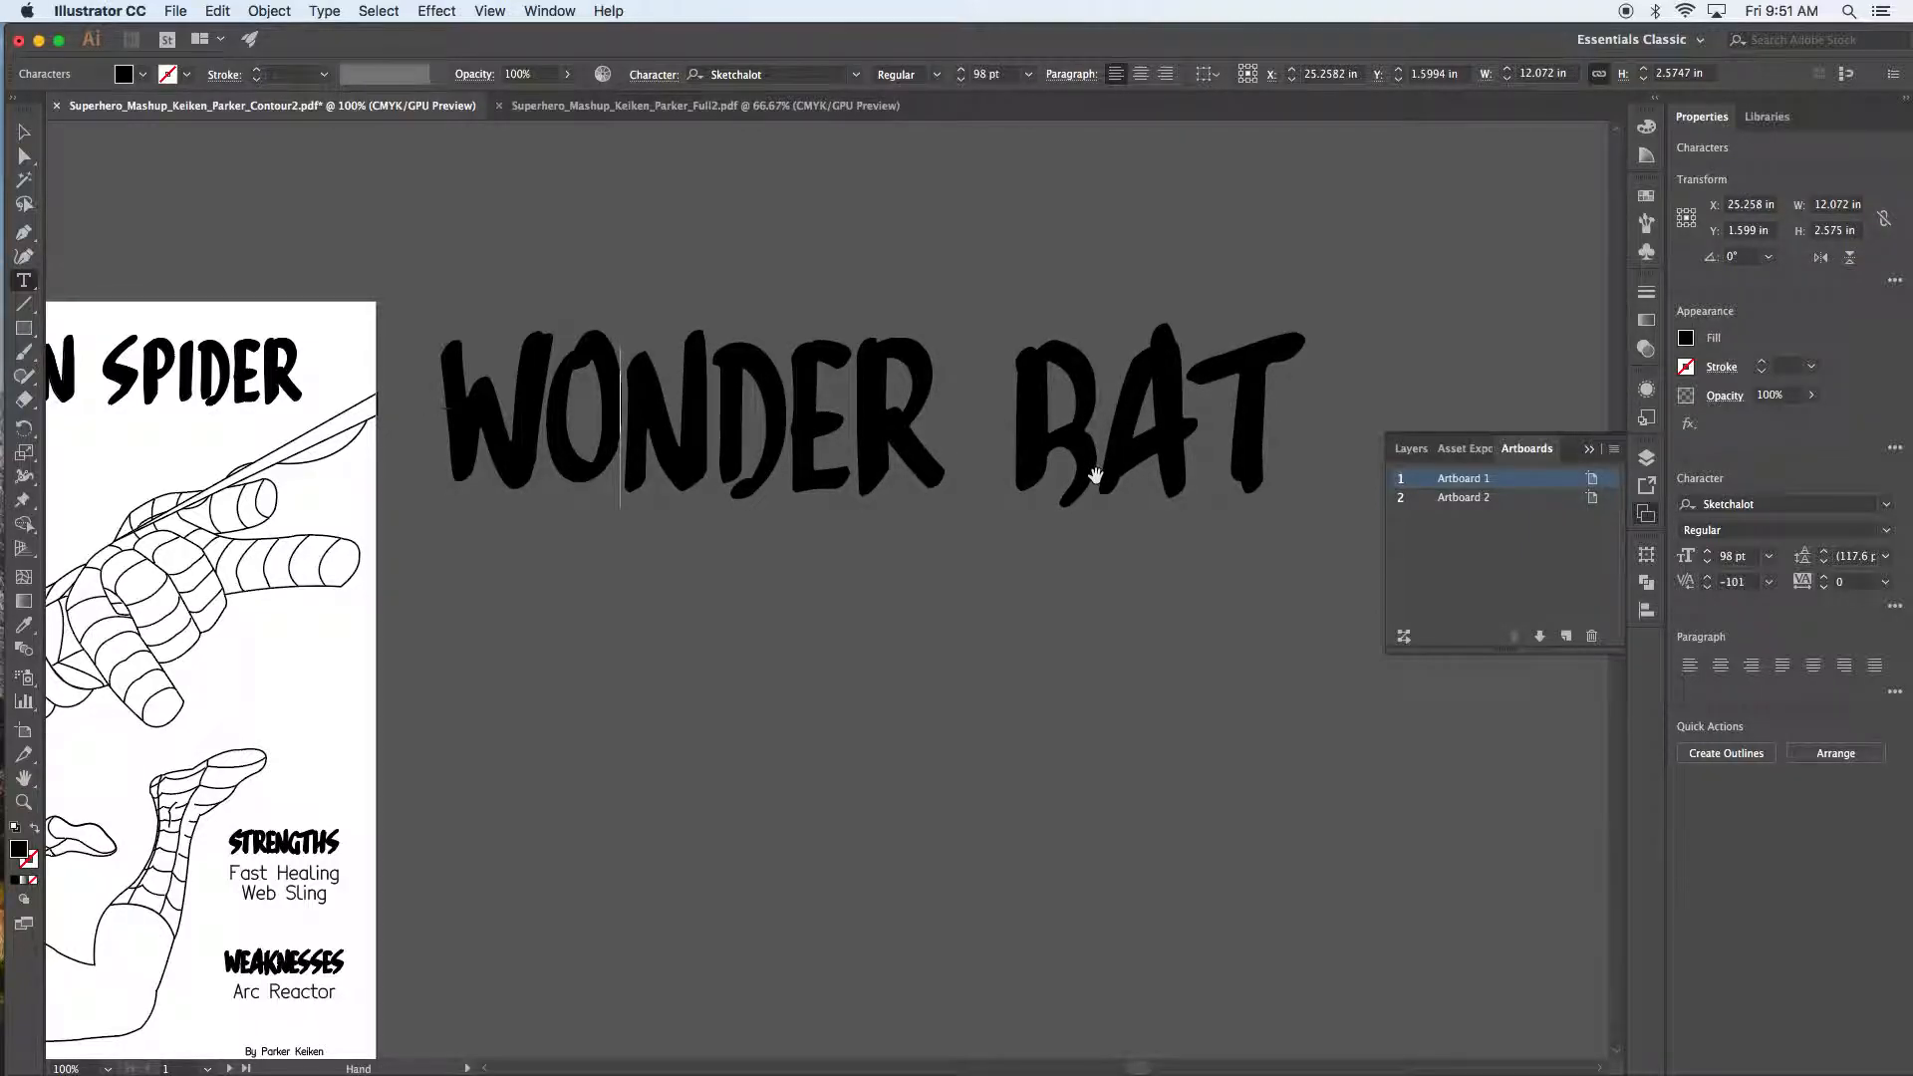
key(alt+Right)
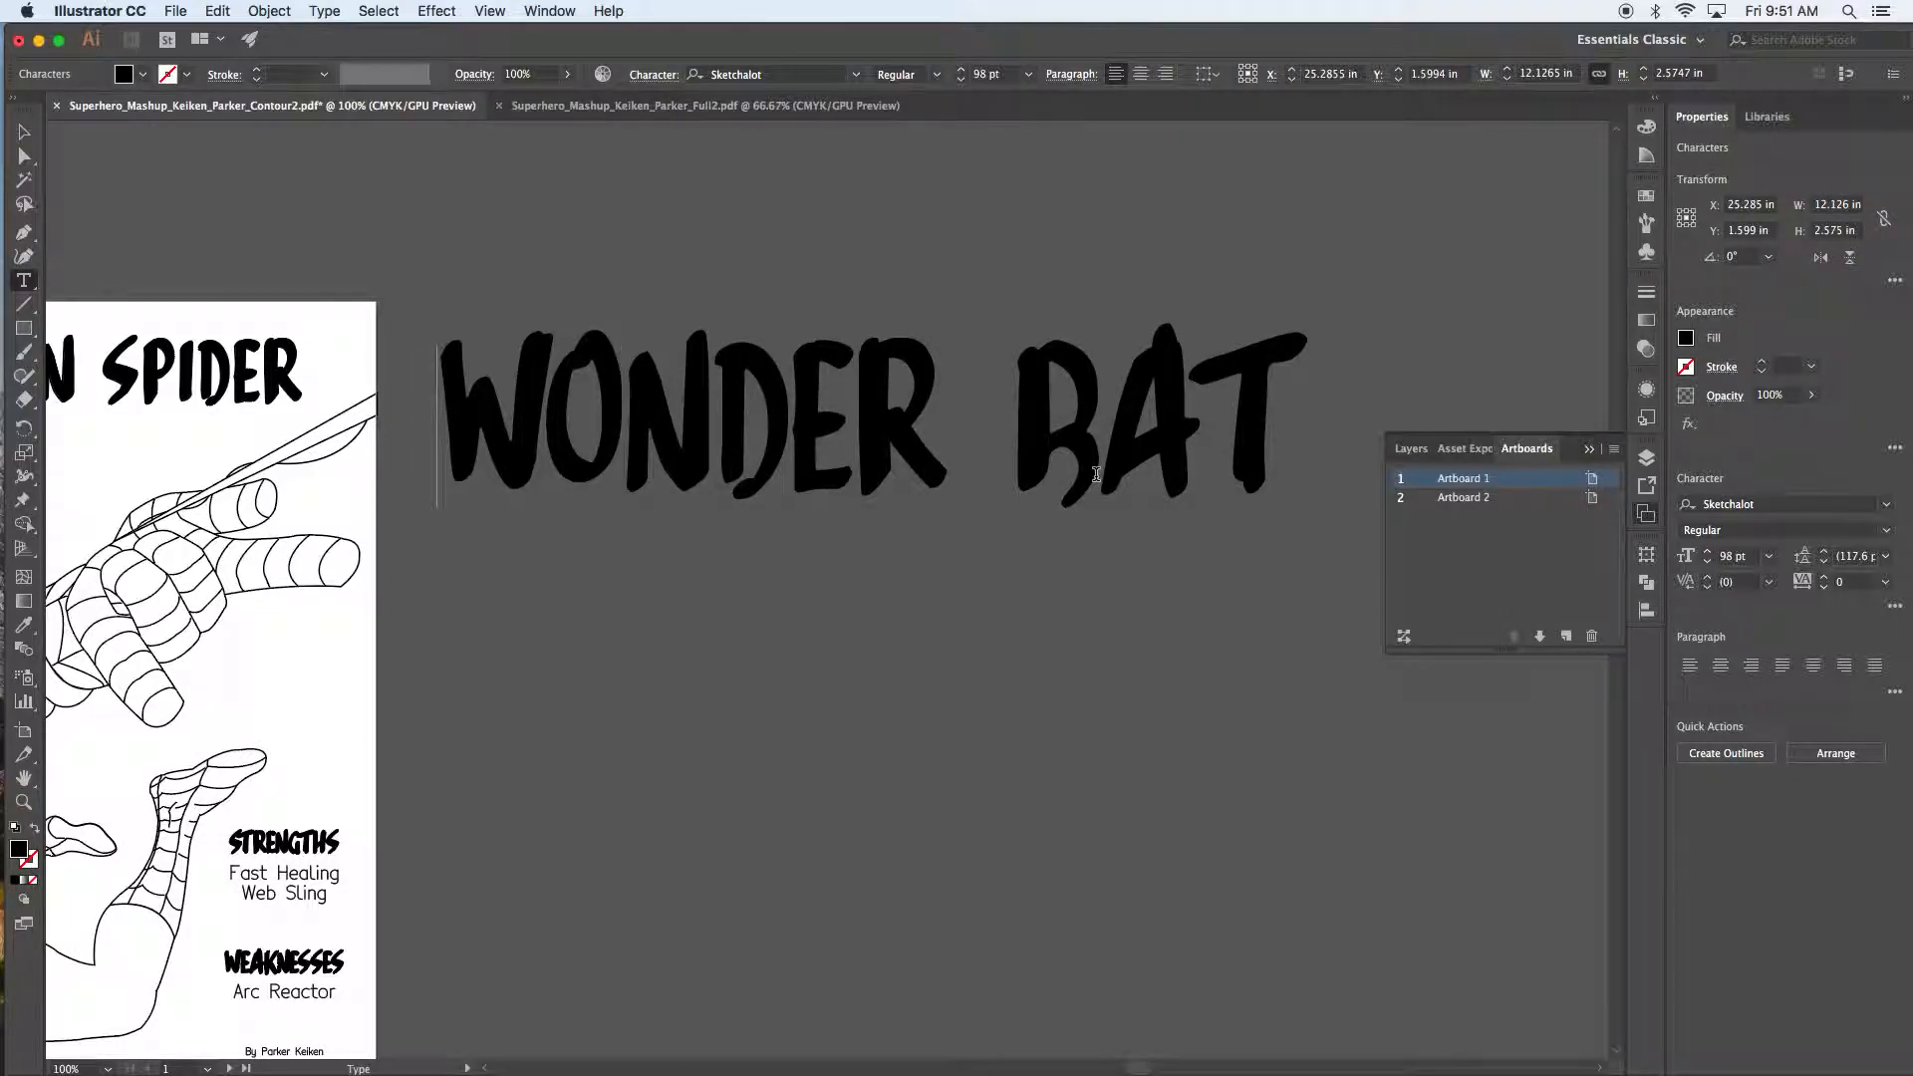
key(Right)
key(Right)
key(Right)
key(alt+Right)
key(alt+Right)
key(Right)
key(Right)
key(Right)
key(Right)
key(Right)
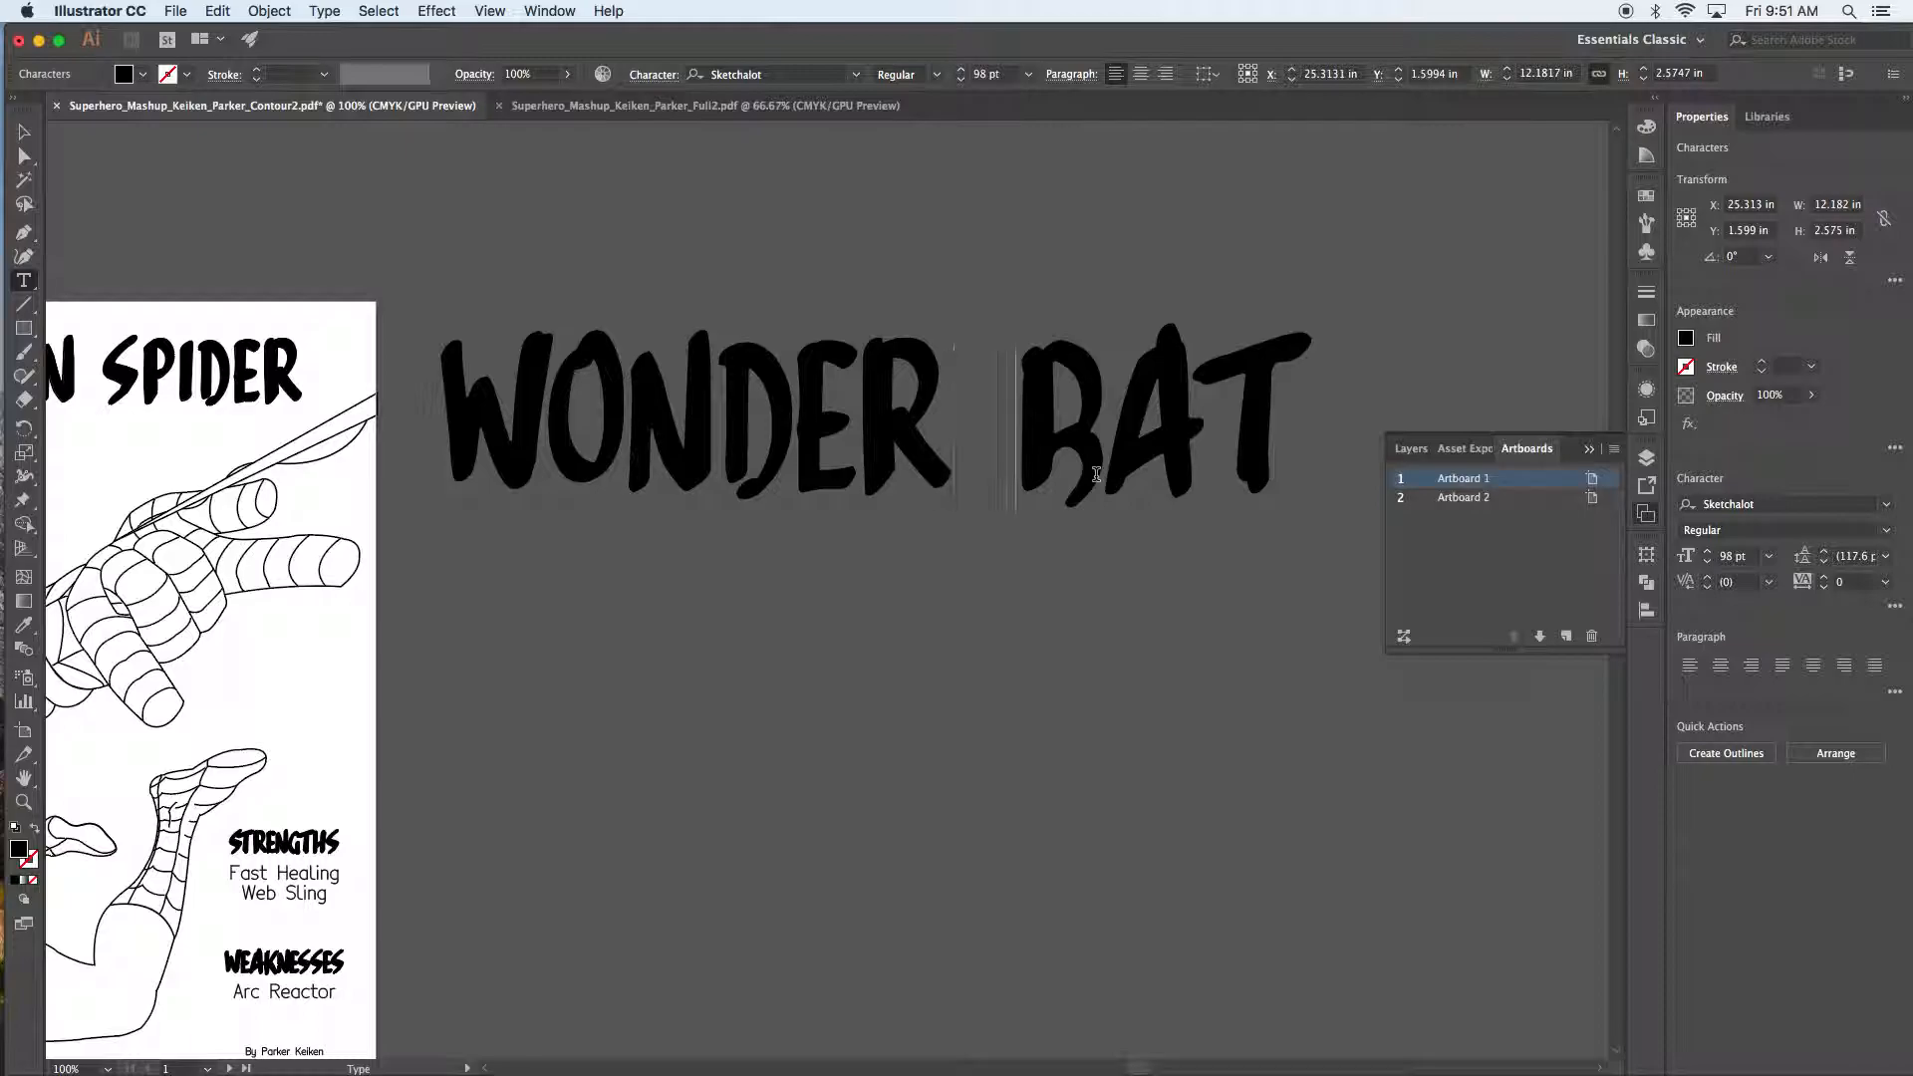
key(alt+Right)
key(Right)
key(alt+Right)
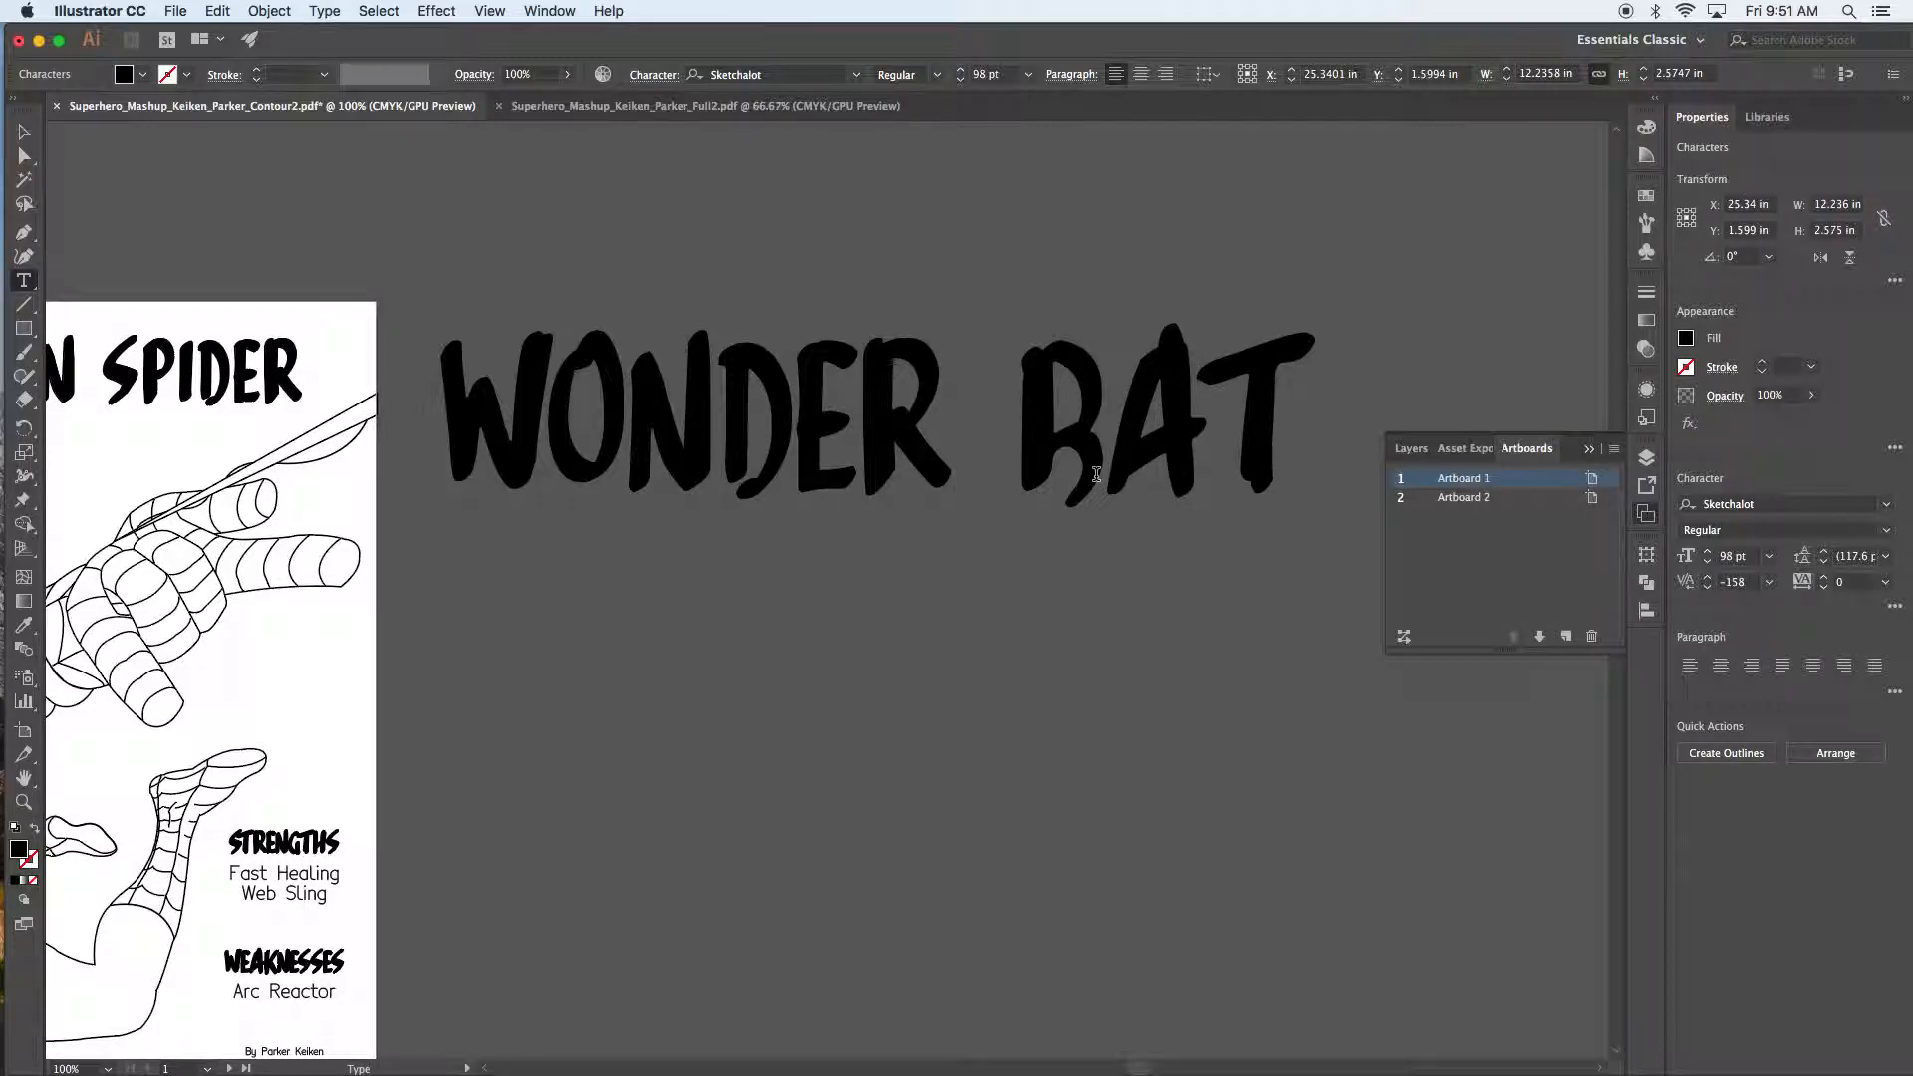
key(Left)
key(Left)
key(Left)
key(Left)
key(Left)
key(Left)
key(Left)
key(Left)
key(Left)
Step: Bring the Captain Spider poster into view and zoom in on the STRENGTHS heading
key(Escape)
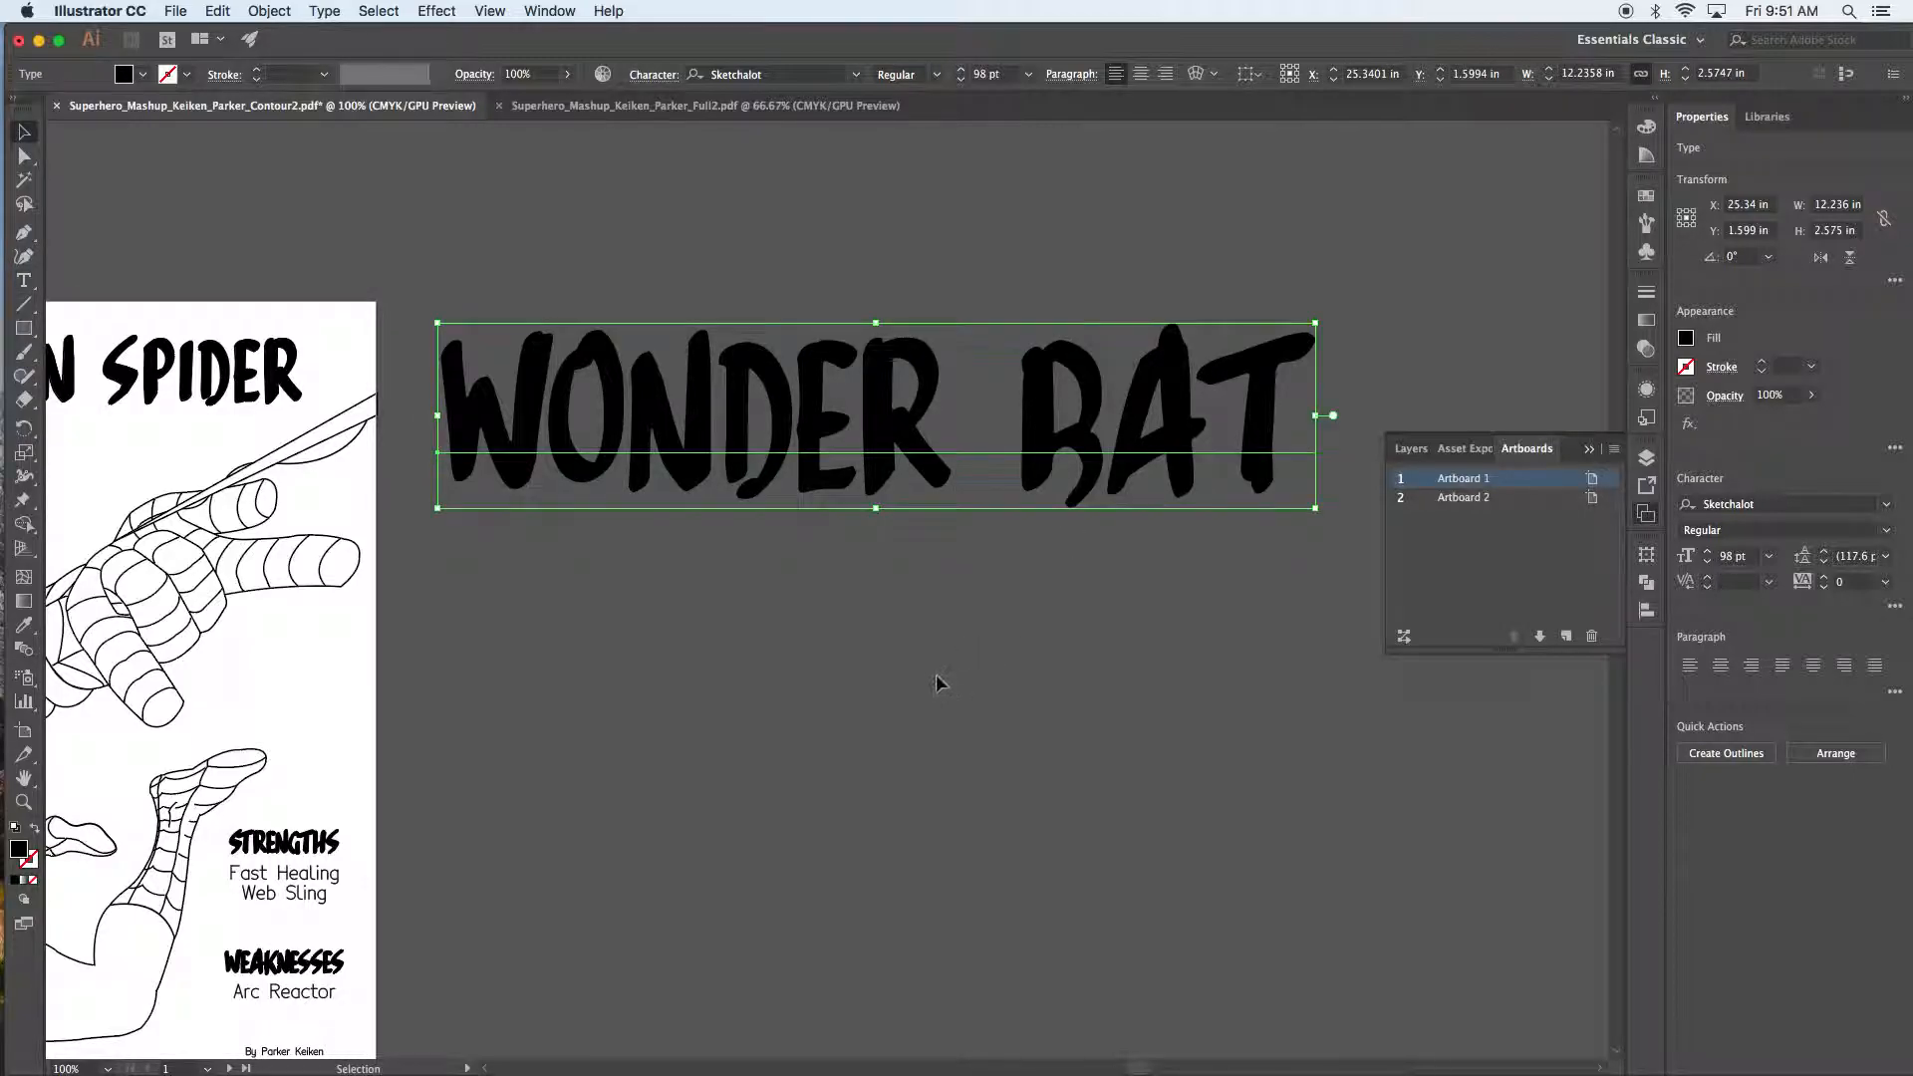
click(880, 717)
drag(538, 820, 1003, 633)
click(838, 688)
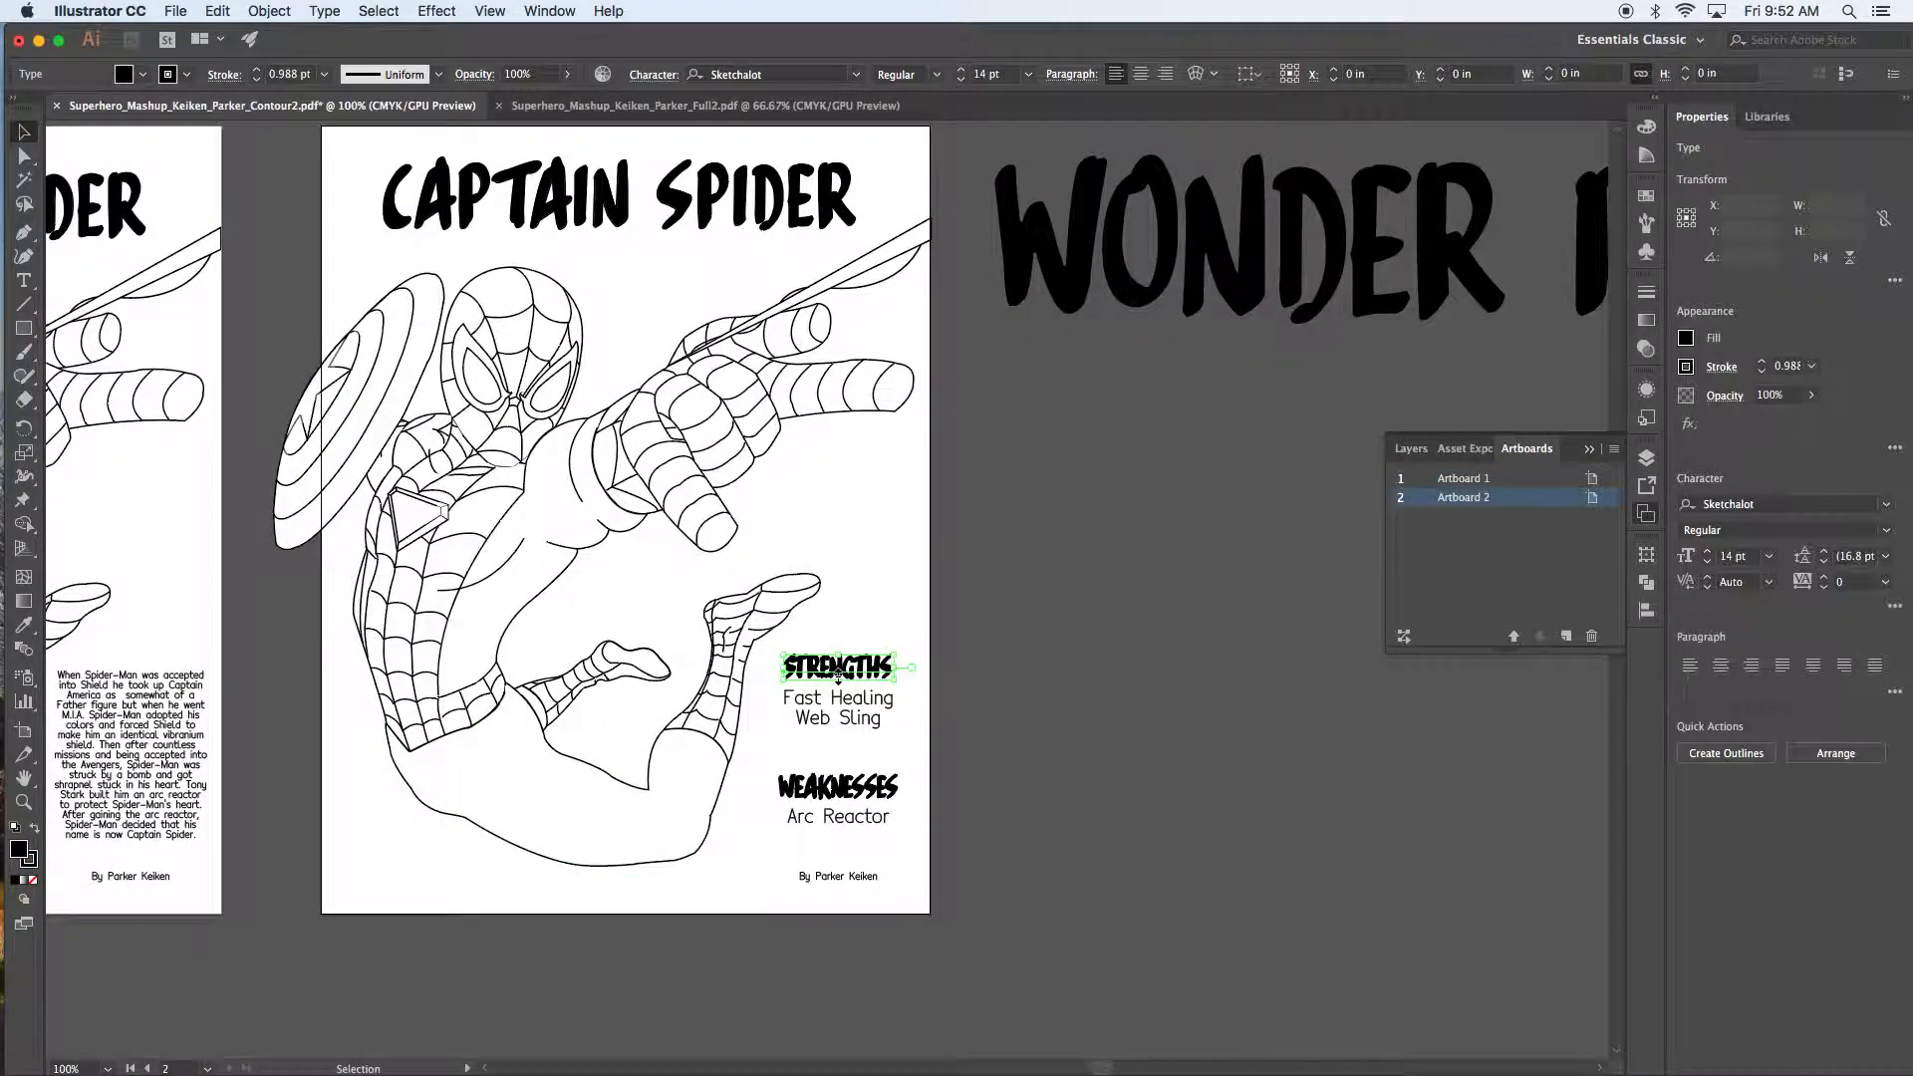
key(super+equal)
key(super+equal)
key(super+equal)
key(super+equal)
key(super+equal)
key(super+equal)
click(827, 667)
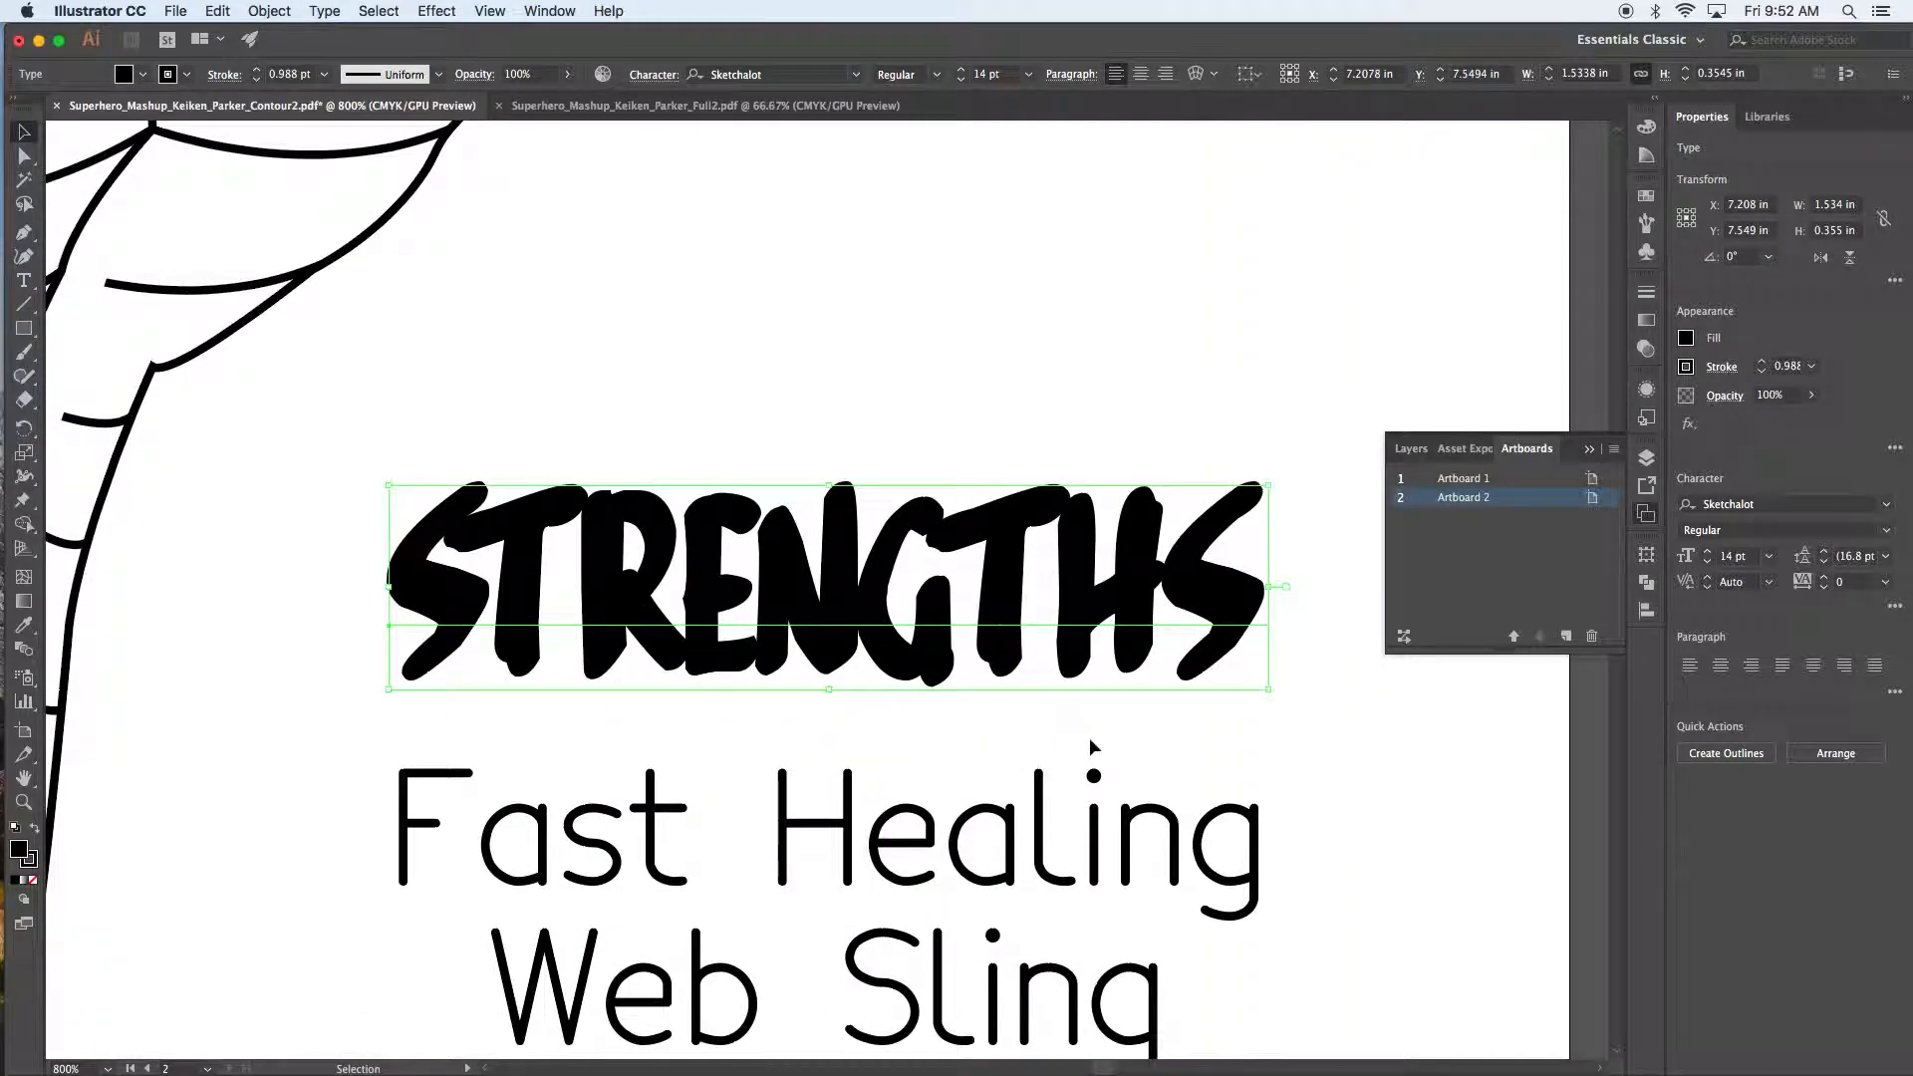
drag(911, 619, 866, 644)
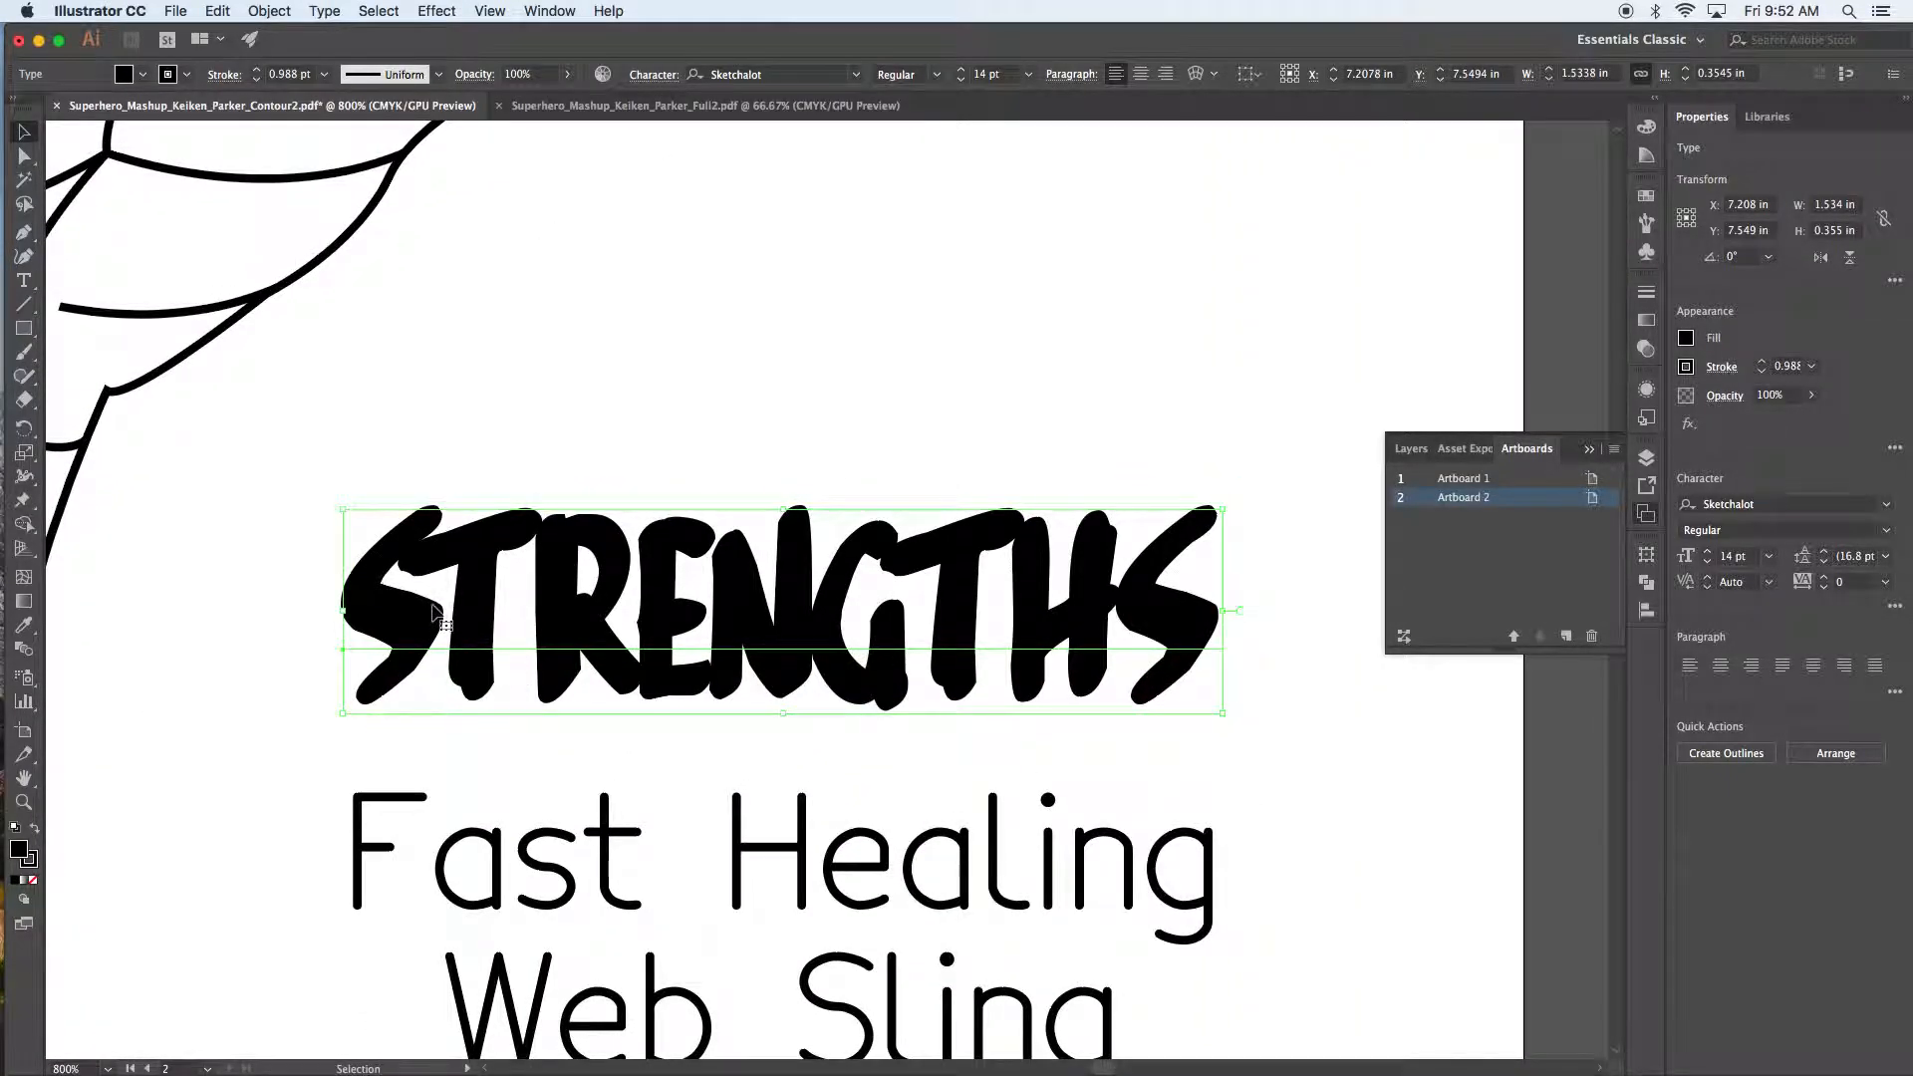
click(1329, 746)
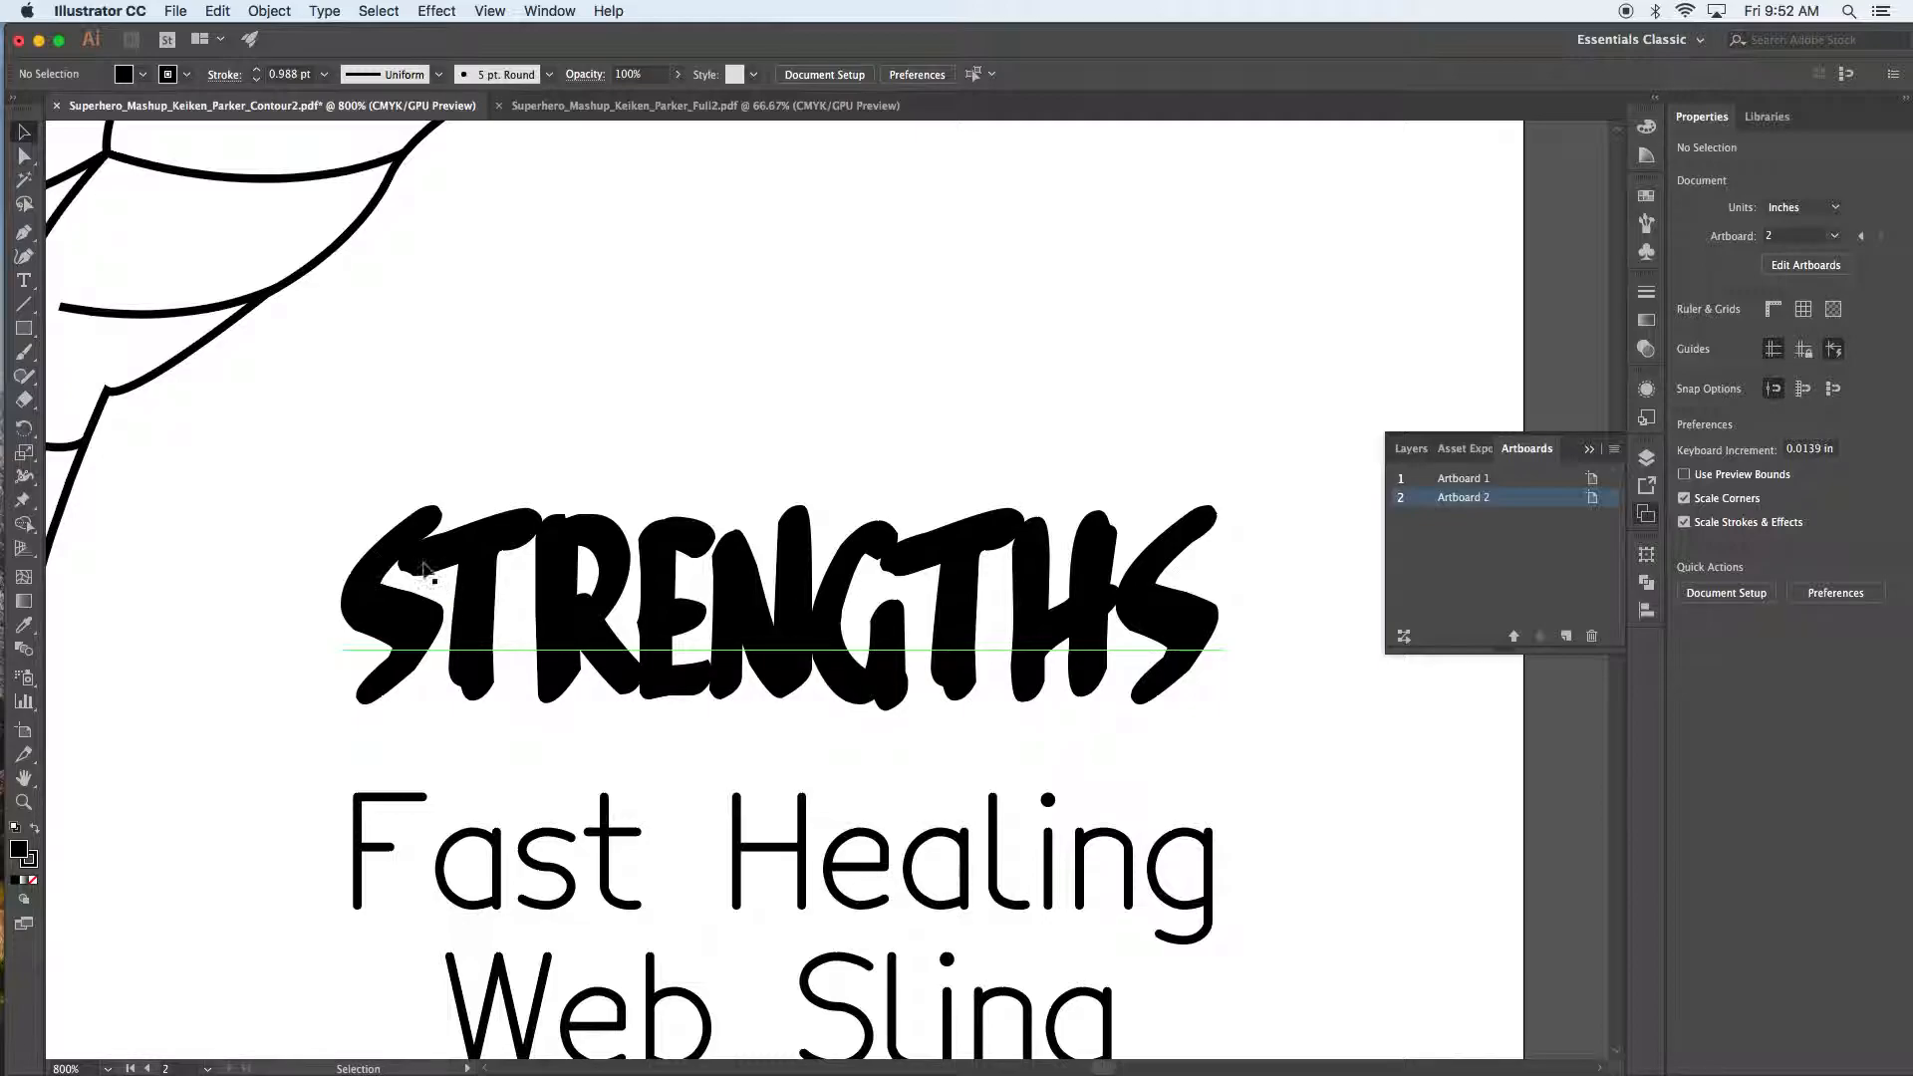
Step: Loosen the kerning of STRENGTHS' S–T, T–R, R–E and E–N pairs
double_click(442, 595)
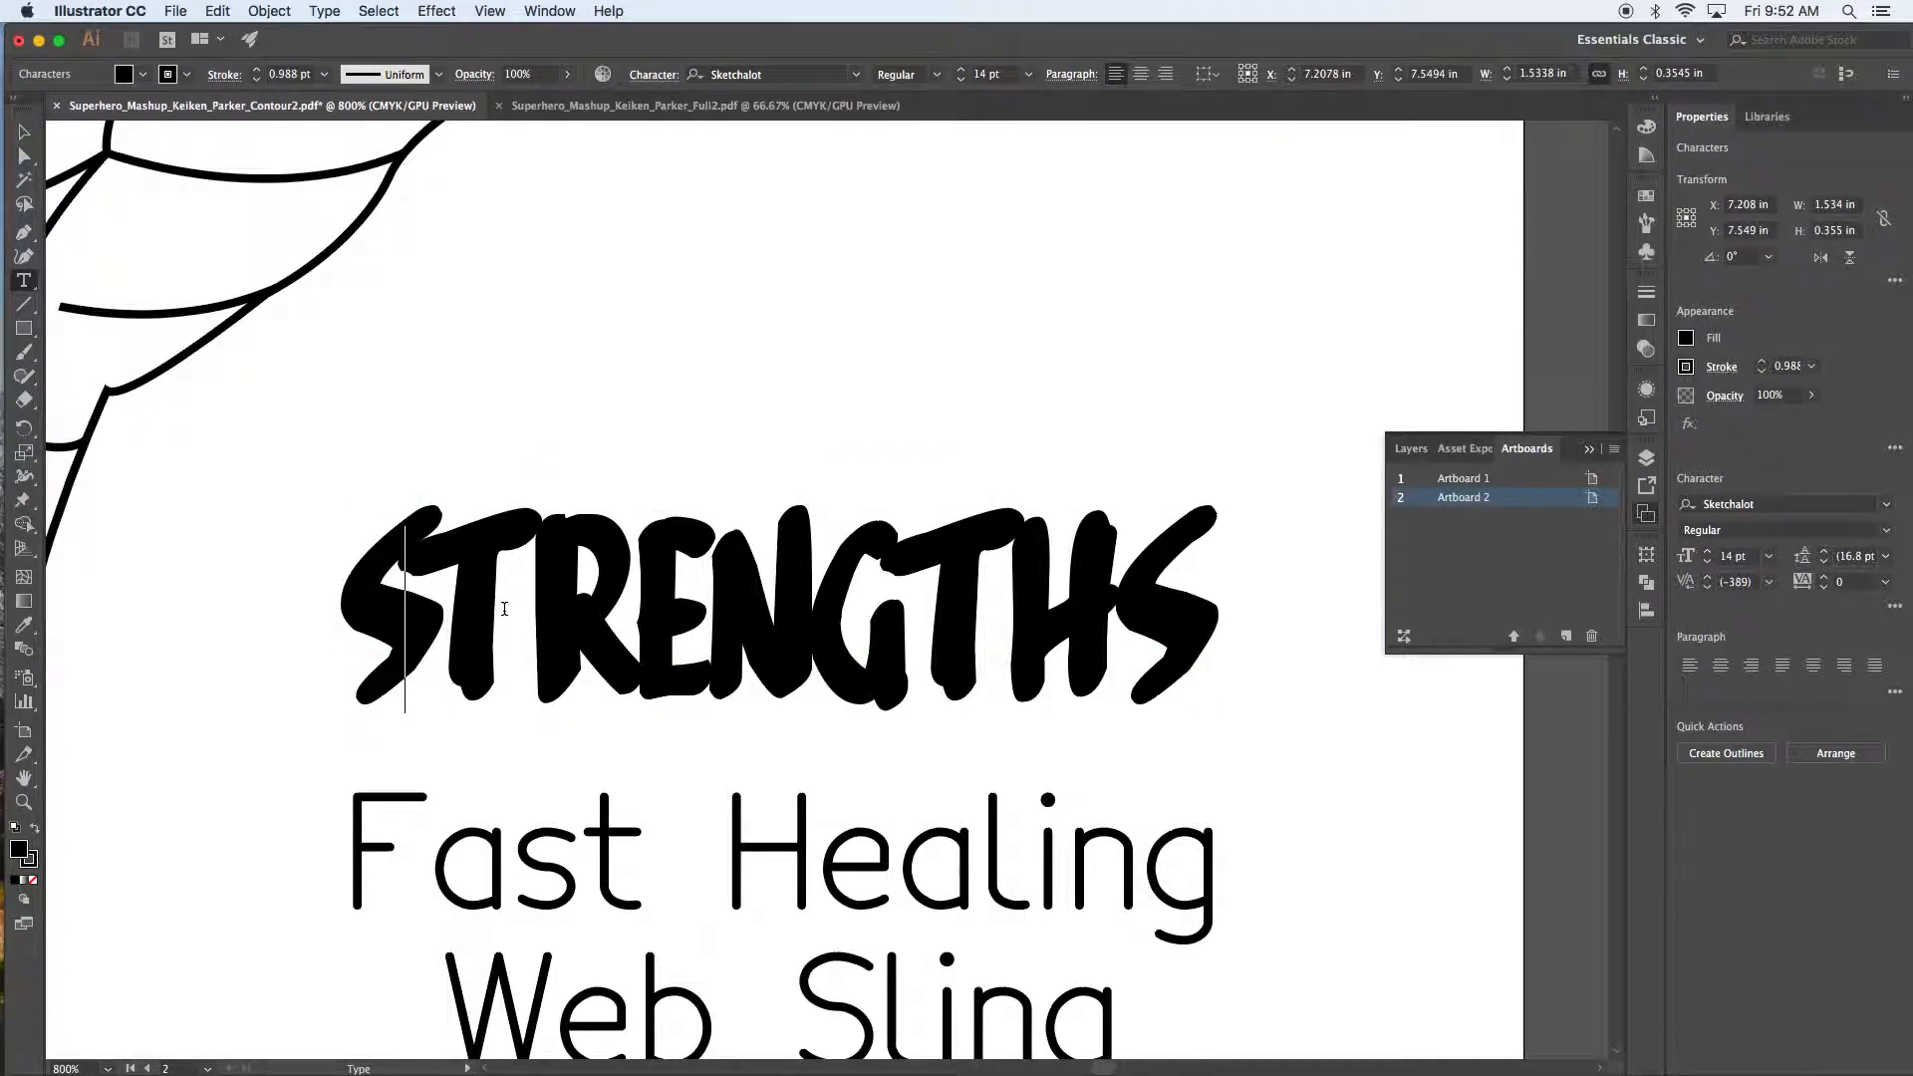
key(alt+Right)
key(alt+Right)
key(alt+Right)
key(alt+Right)
key(alt+Right)
key(alt+Right)
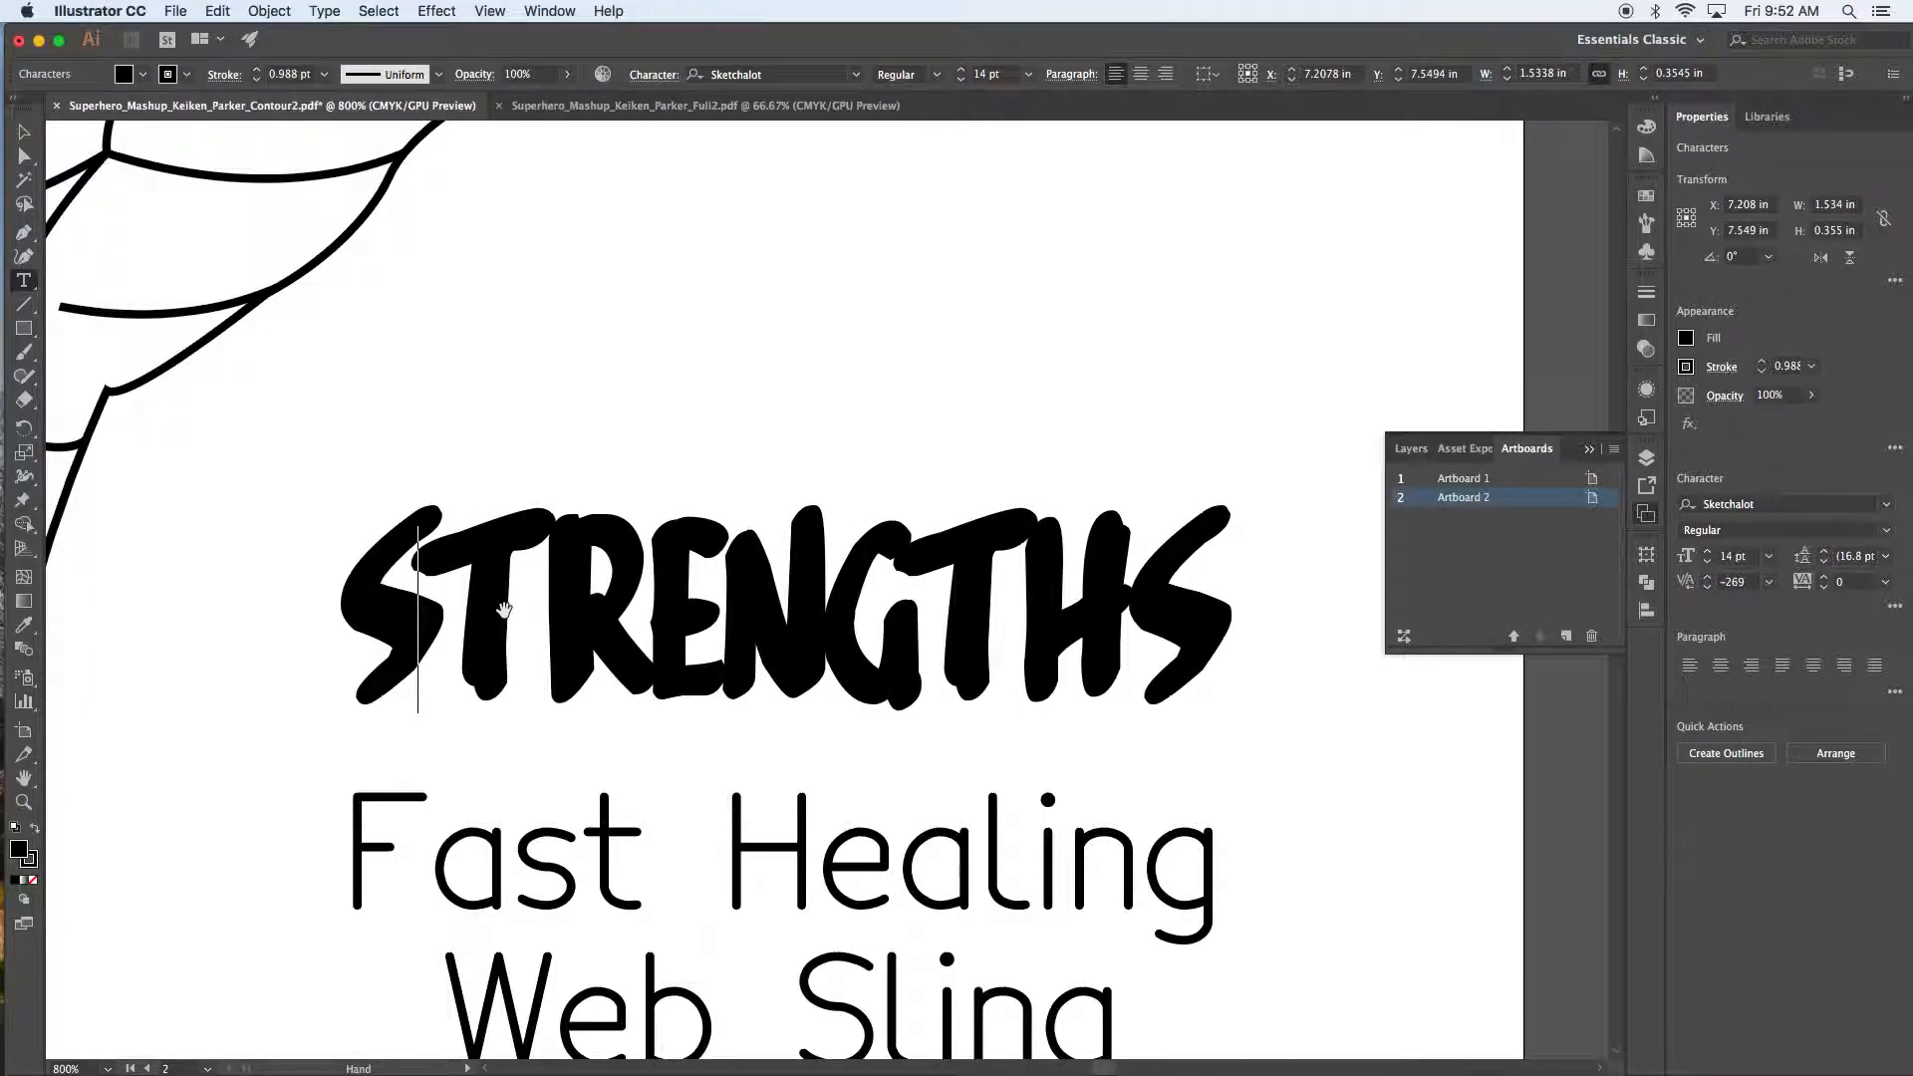
key(alt+Right)
key(alt+Right)
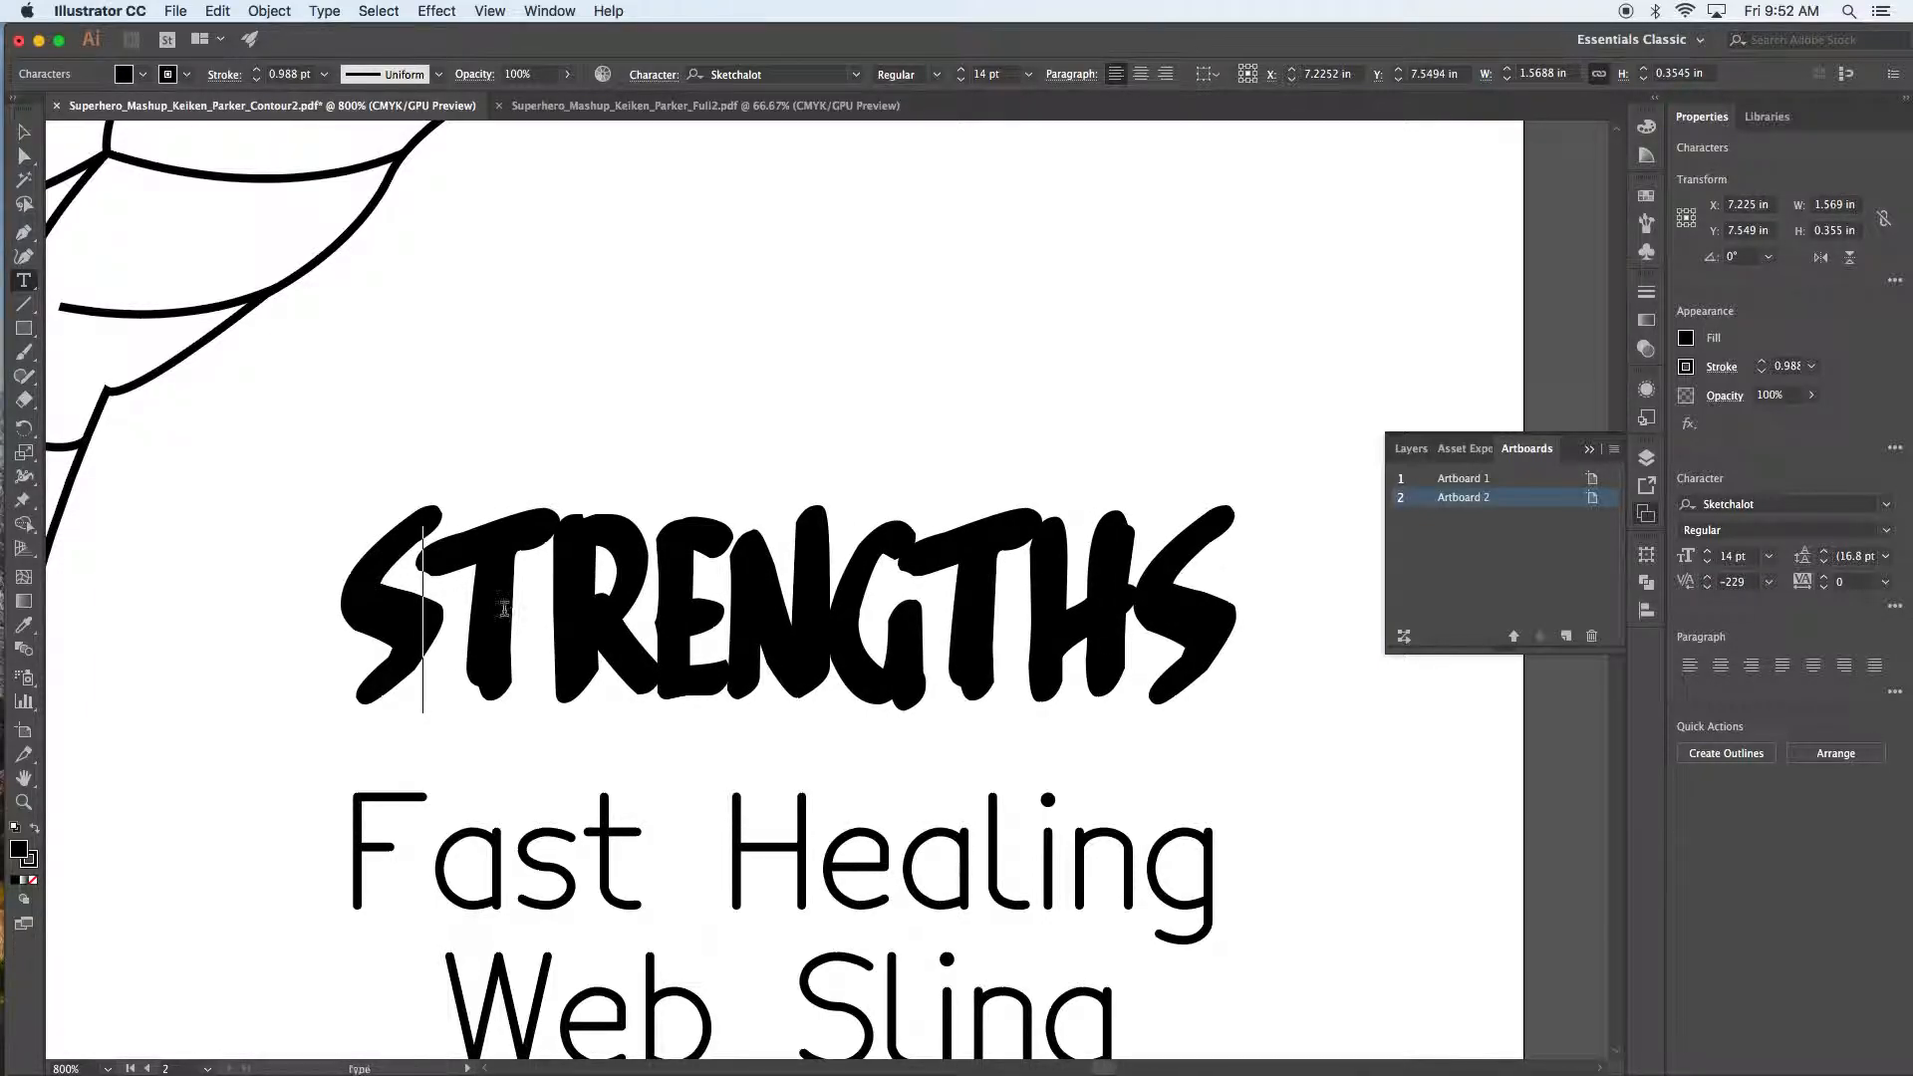
key(Right)
key(alt+Right)
key(alt+Right)
key(alt+Right)
key(Right)
key(alt+Right)
key(alt+Right)
key(alt+Right)
key(Right)
key(alt+Right)
Step: Widen the N–G, G–T, T–H and H–S gaps in STRENGTHS
key(alt+Right)
key(alt+Right)
key(Right)
key(alt+Right)
key(alt+Right)
key(alt+Right)
key(Right)
key(alt+Right)
key(alt+Right)
key(alt+Right)
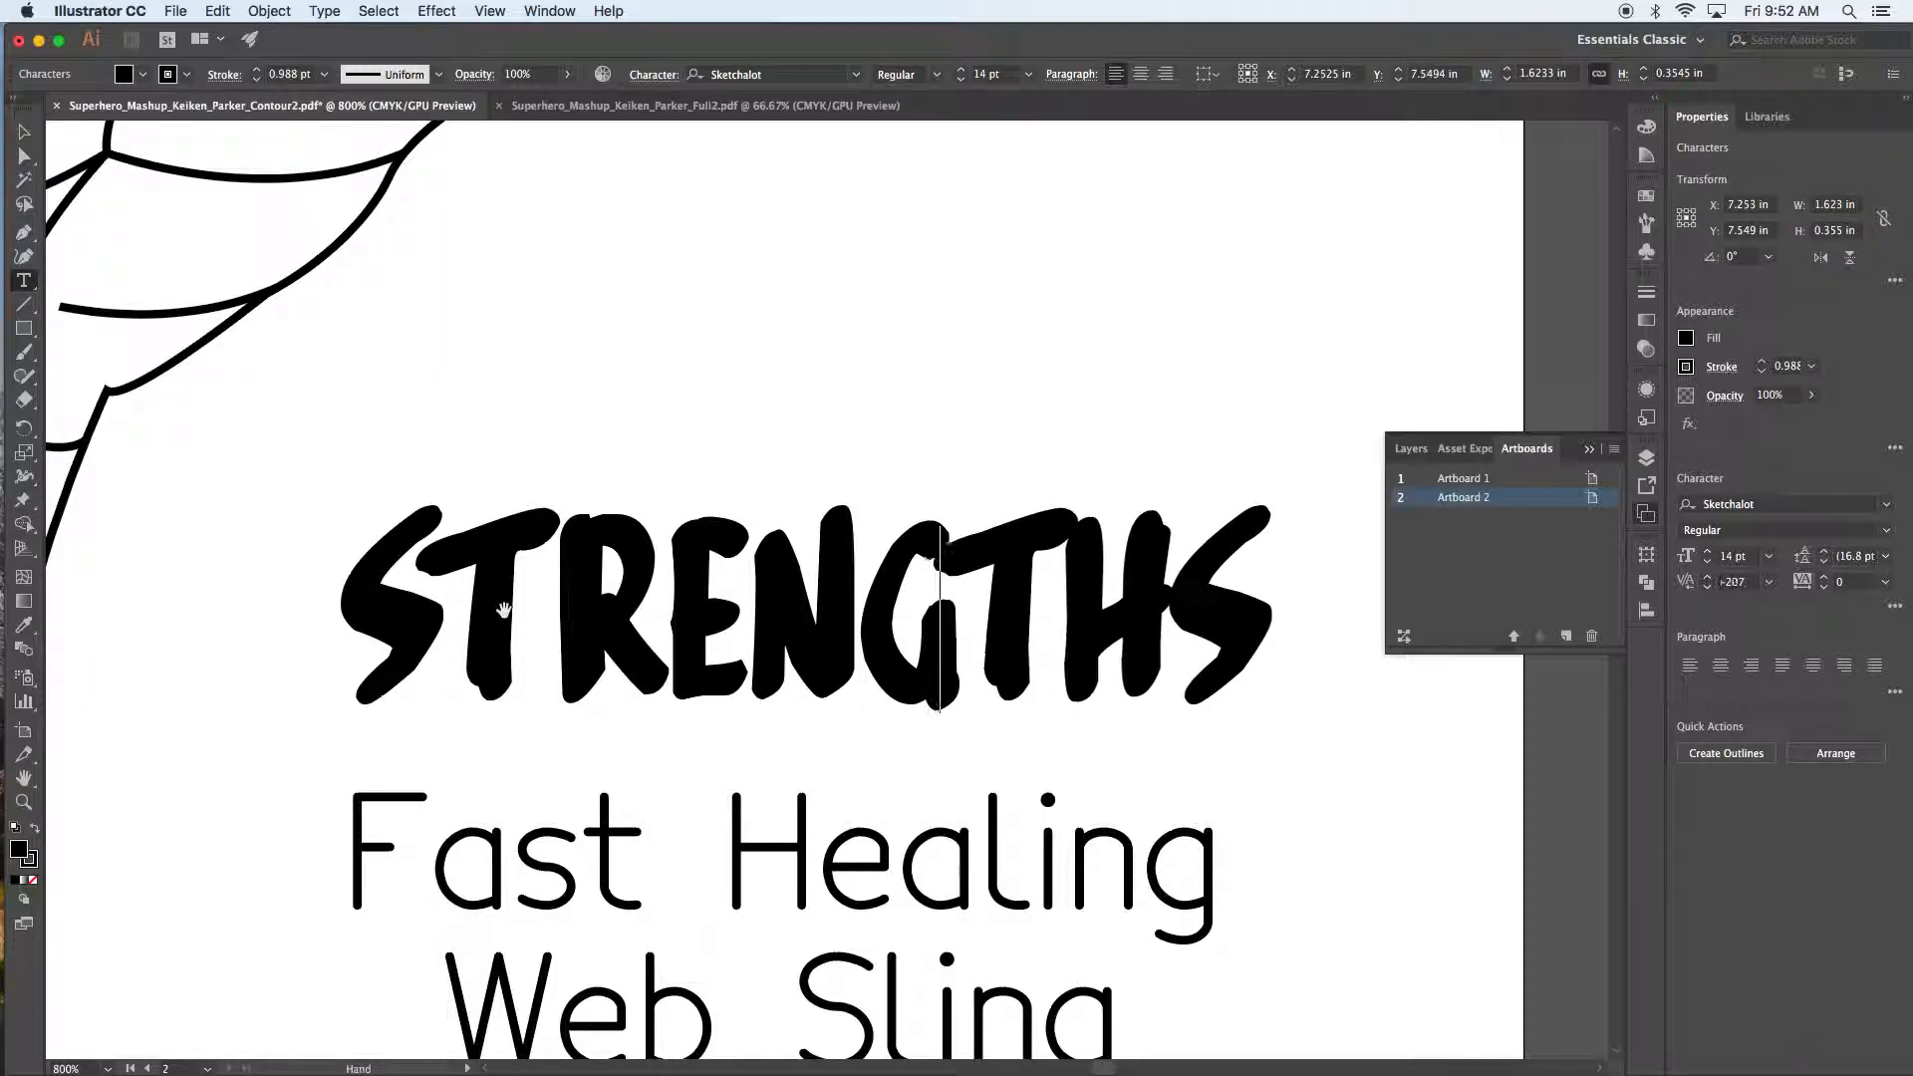
key(Right)
key(Right)
key(Left)
key(alt+Right)
key(alt+Right)
key(alt+Right)
key(alt+Right)
key(alt+Right)
key(alt+Right)
key(alt+Right)
key(Right)
key(alt+Right)
key(alt+Right)
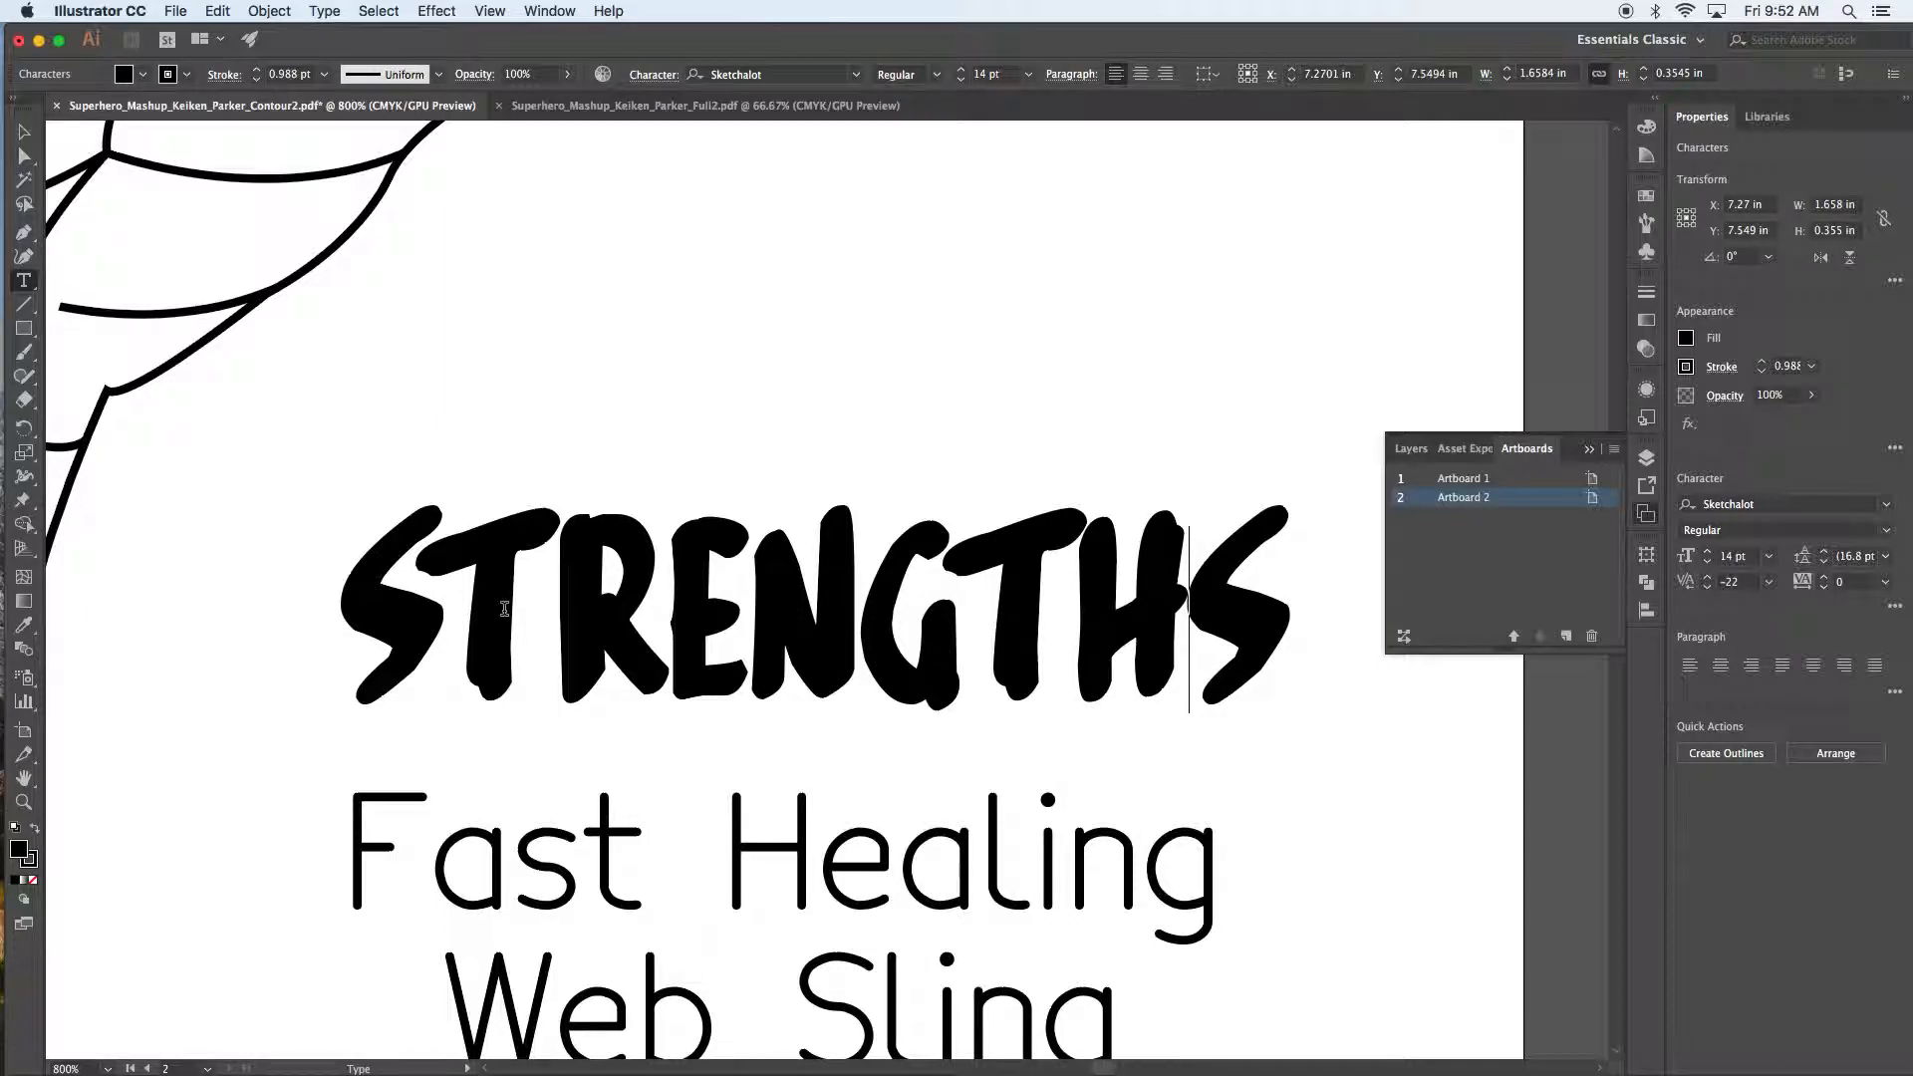
key(alt+Right)
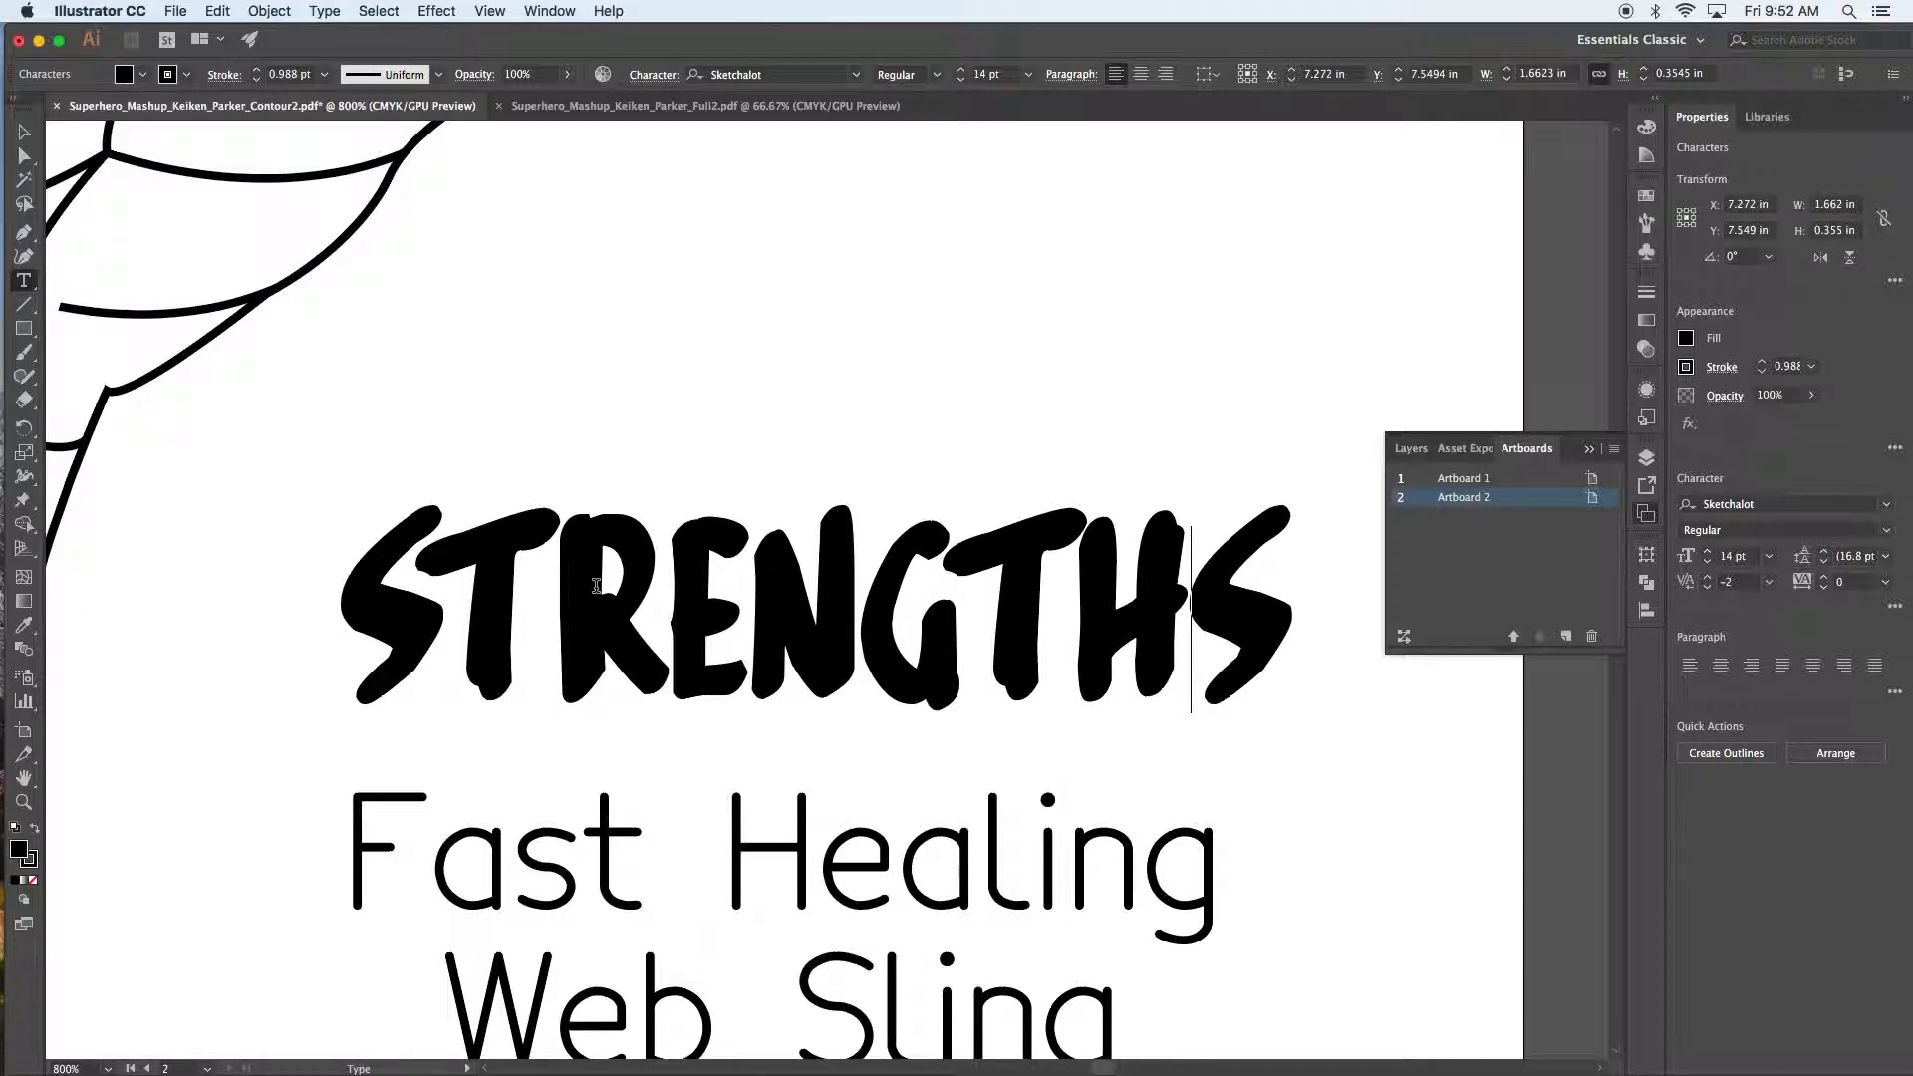
scroll(596, 586, down, 3)
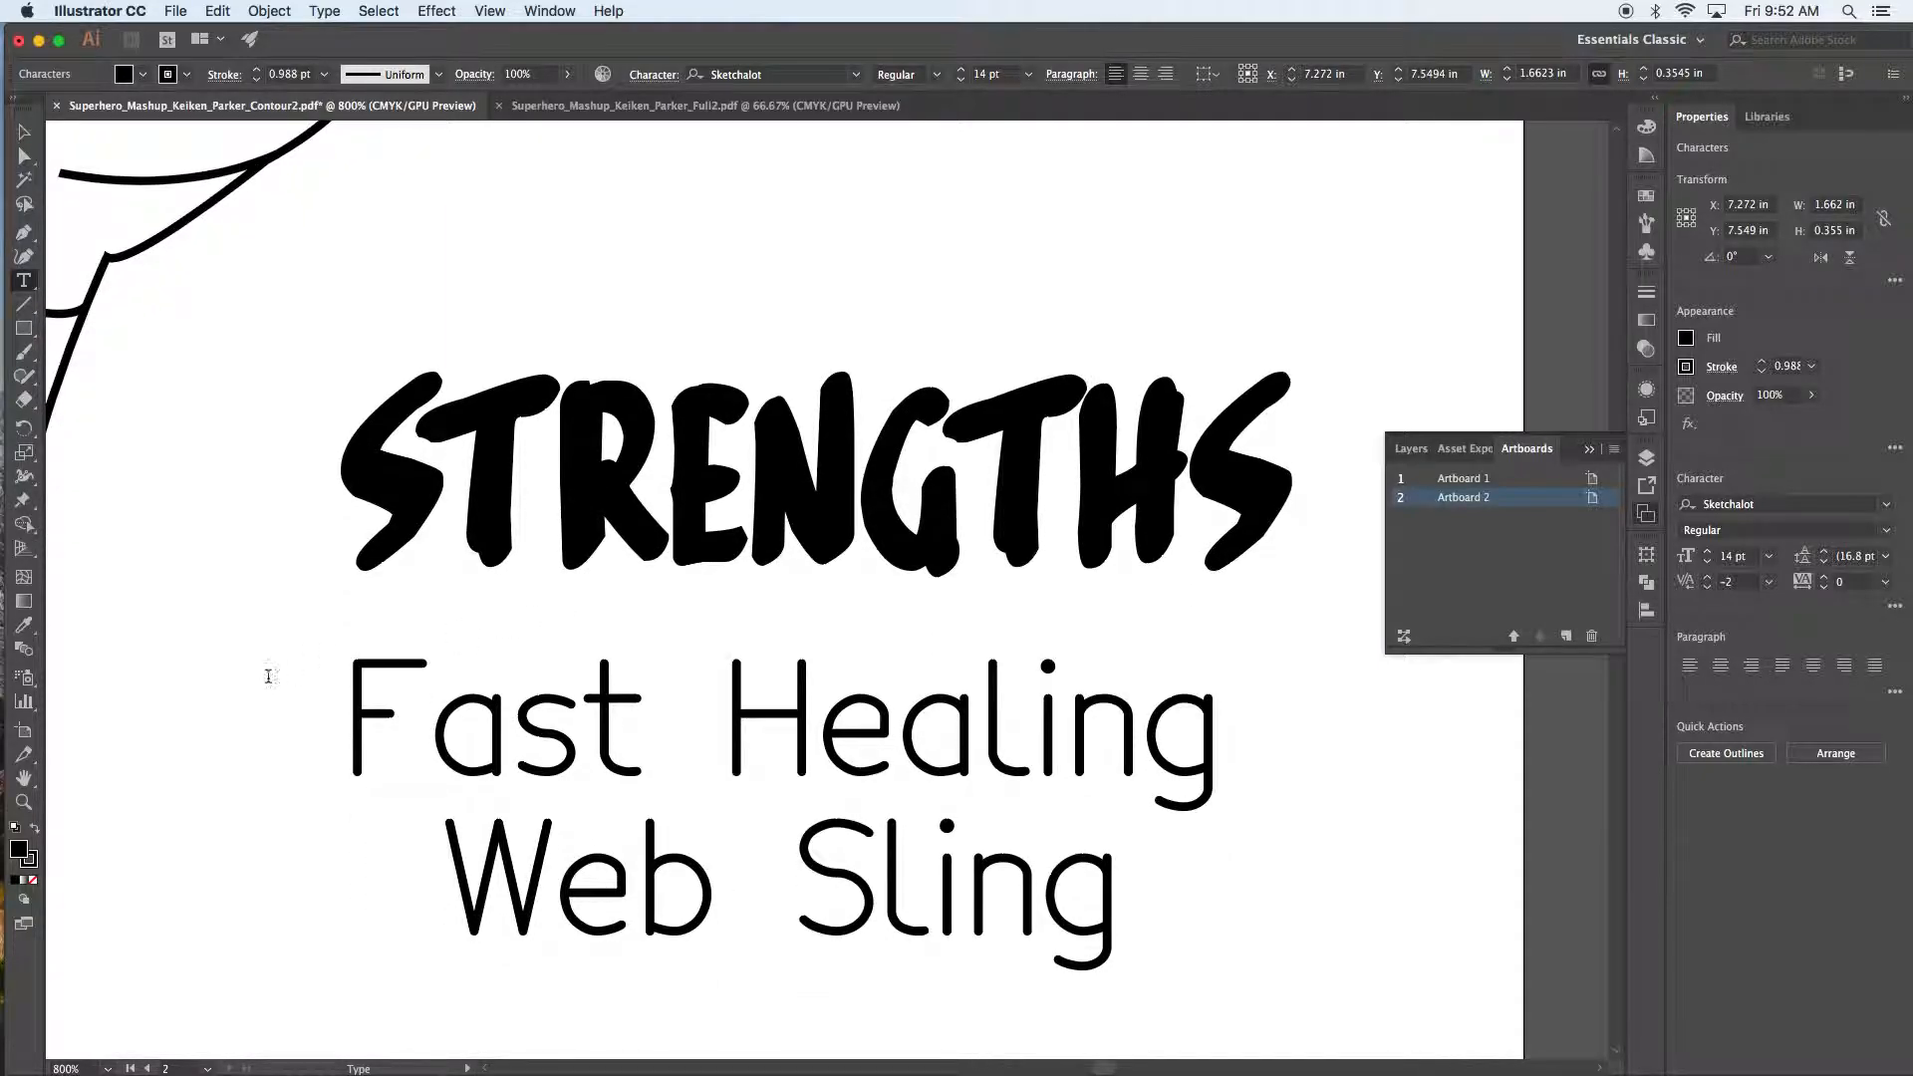
Step: Tighten the F–a kerning in Fast Healing, leaving Web Sling's W–e spacing unchanged
click(417, 732)
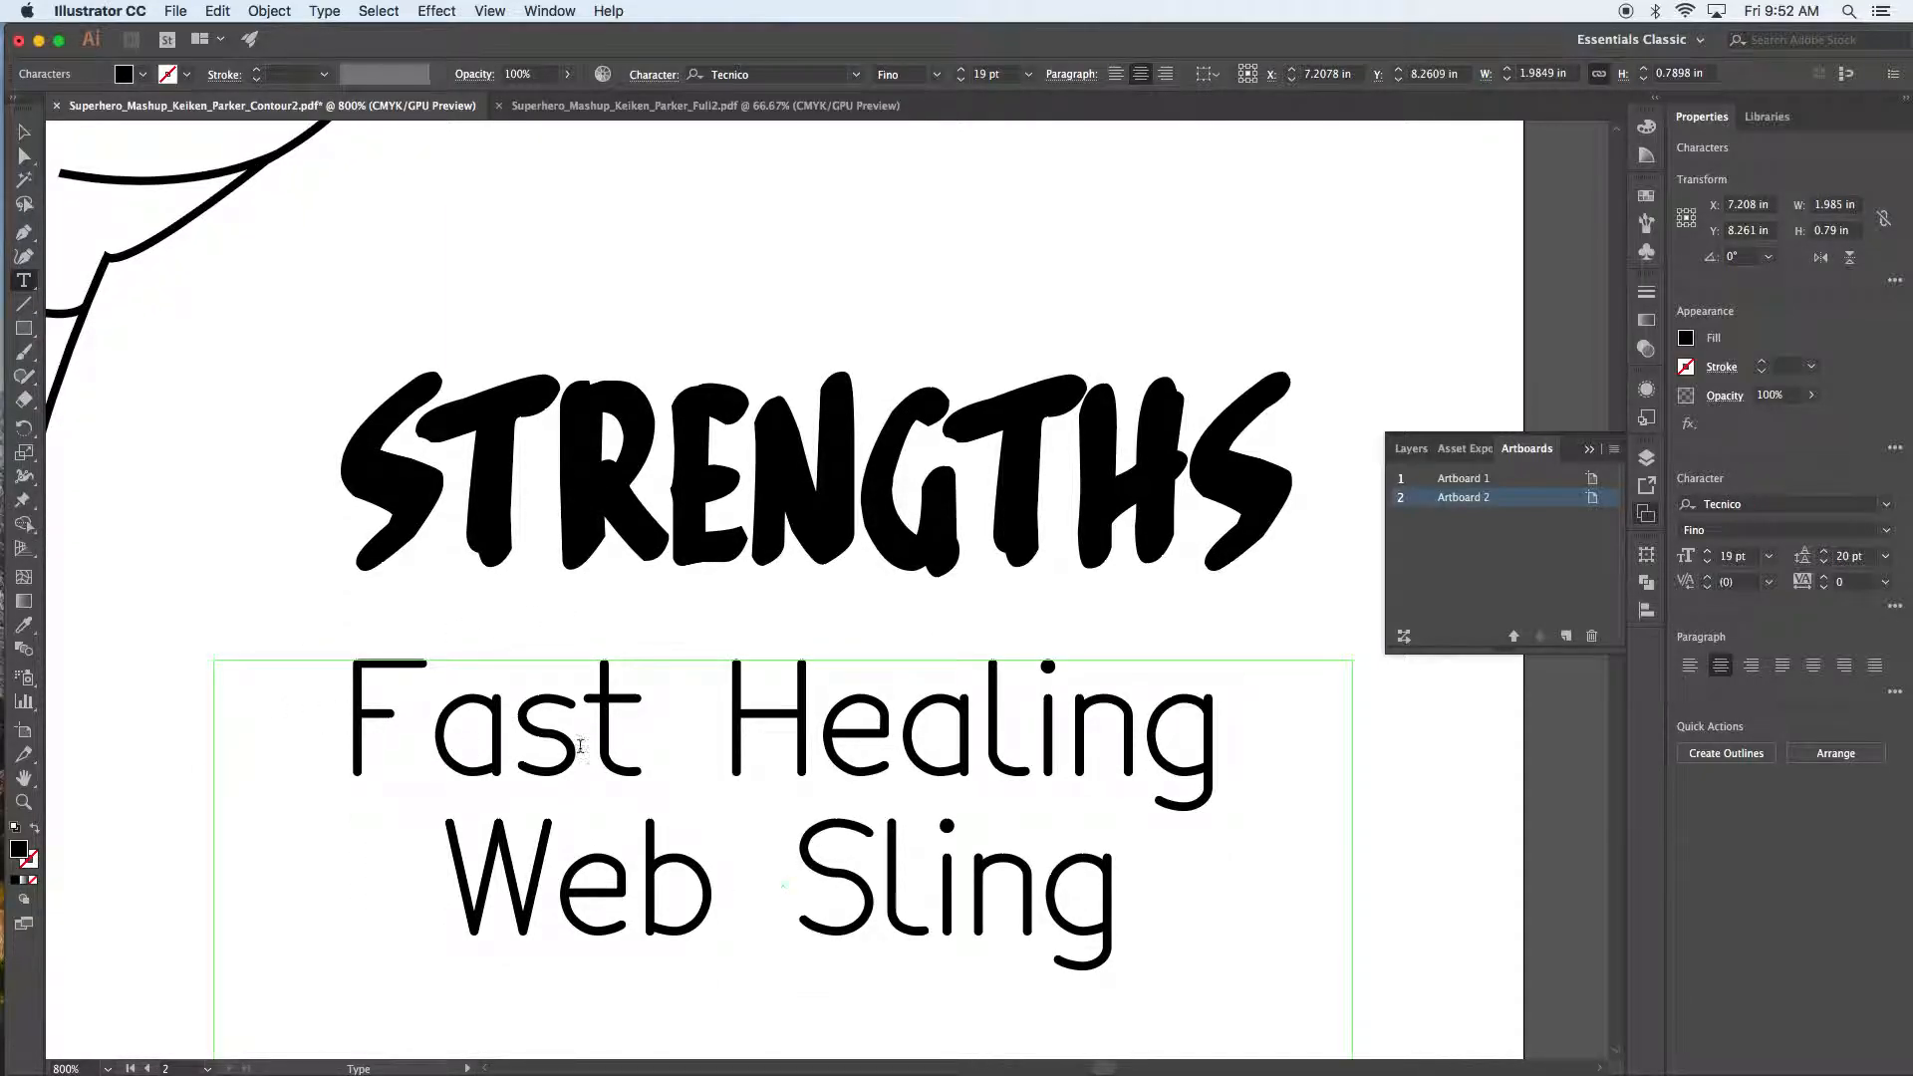
key(alt+Left)
key(alt+Left)
key(alt+Left)
key(alt+Left)
key(alt+Left)
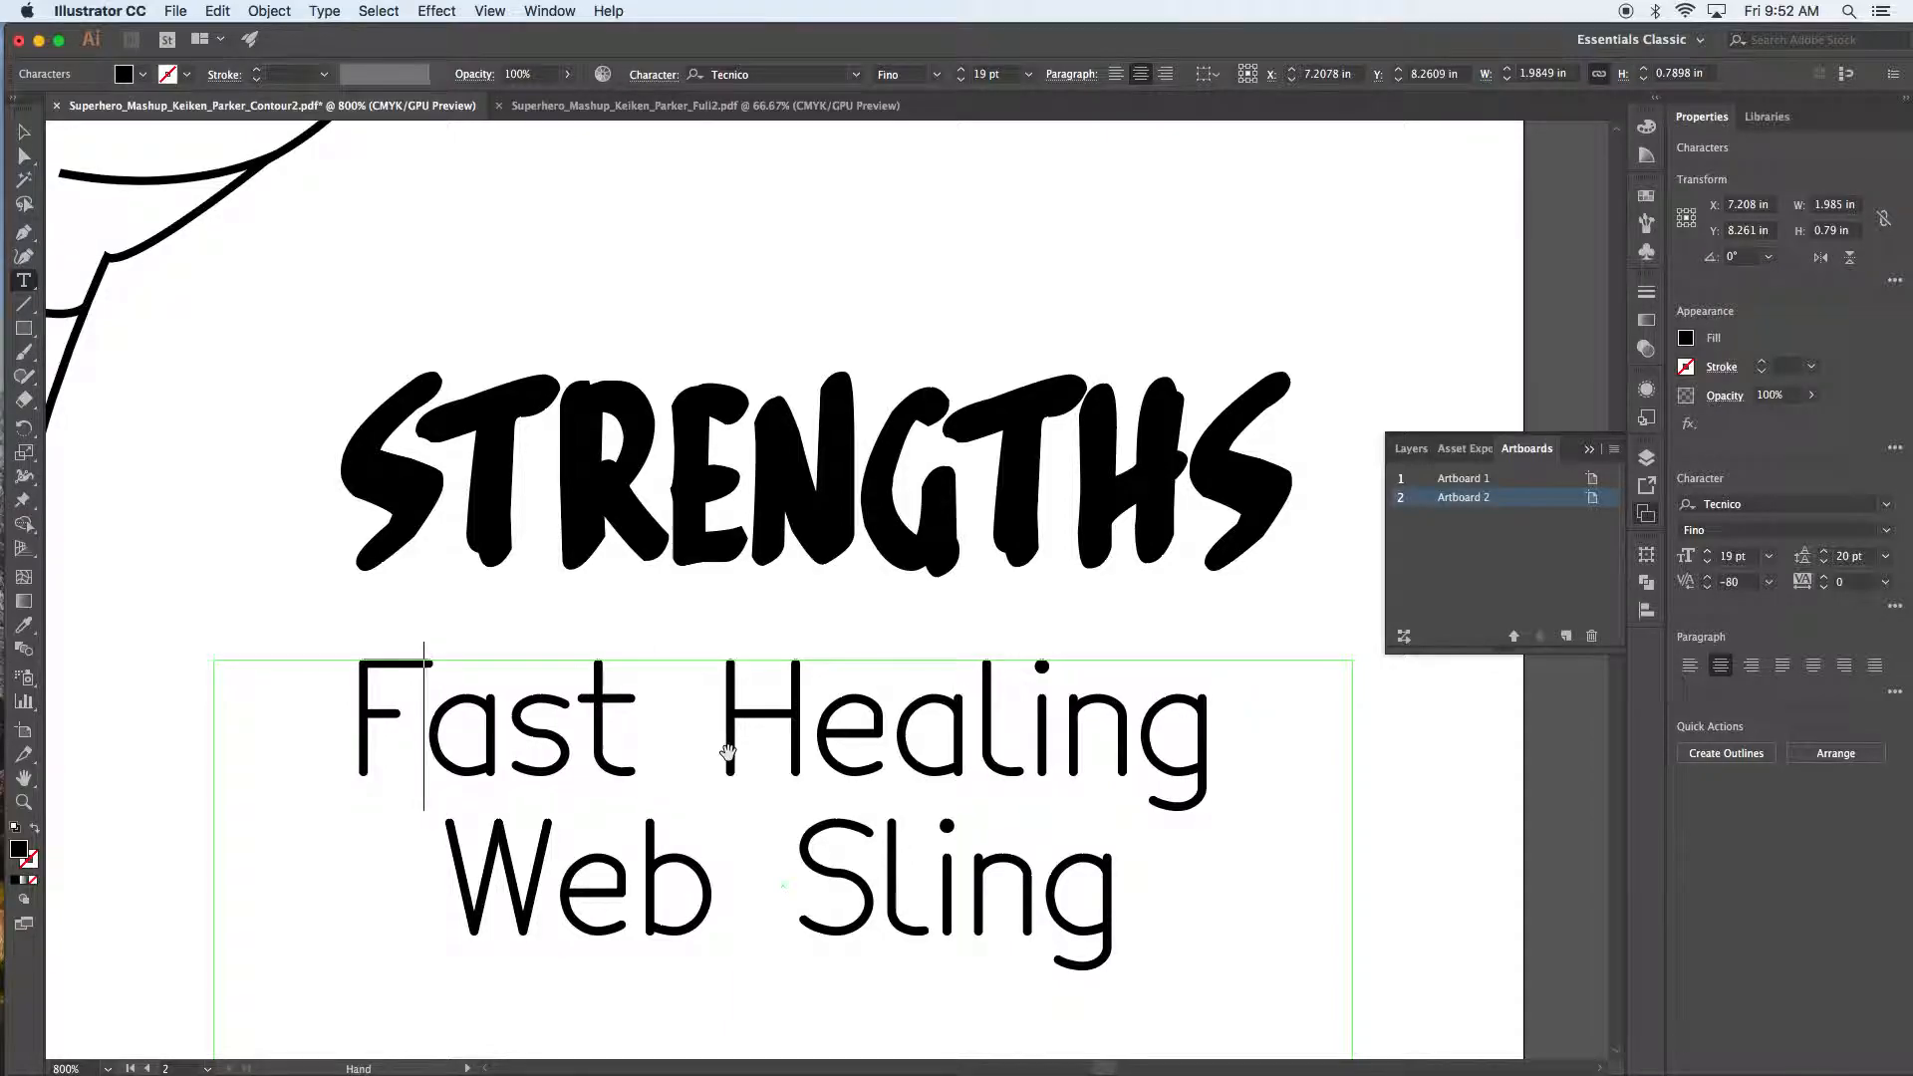
key(alt+Left)
key(Right)
key(Right)
key(Right)
key(Right)
key(Right)
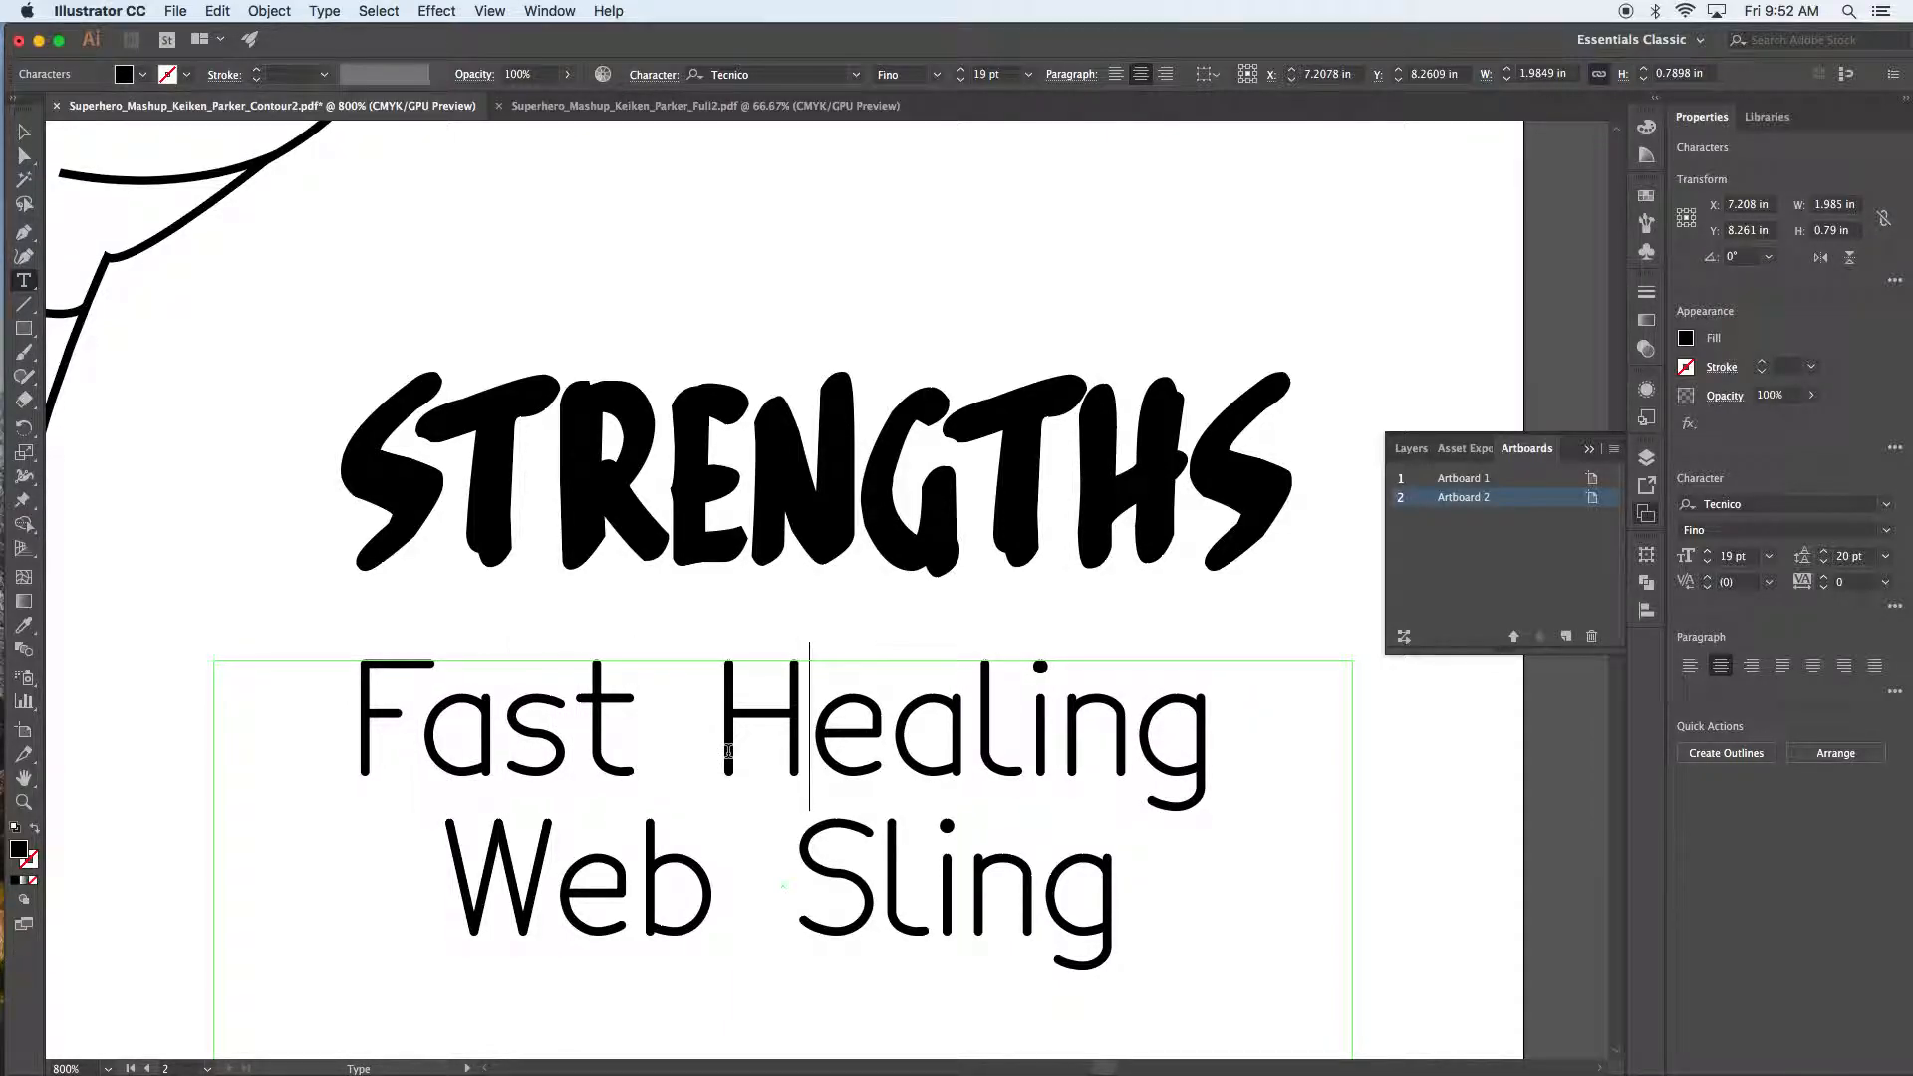
key(Right)
key(Right)
key(Right)
key(Right)
key(Right)
key(Right)
key(Right)
key(Right)
key(alt+Right)
key(super+z)
key(Right)
key(Right)
key(Right)
key(Right)
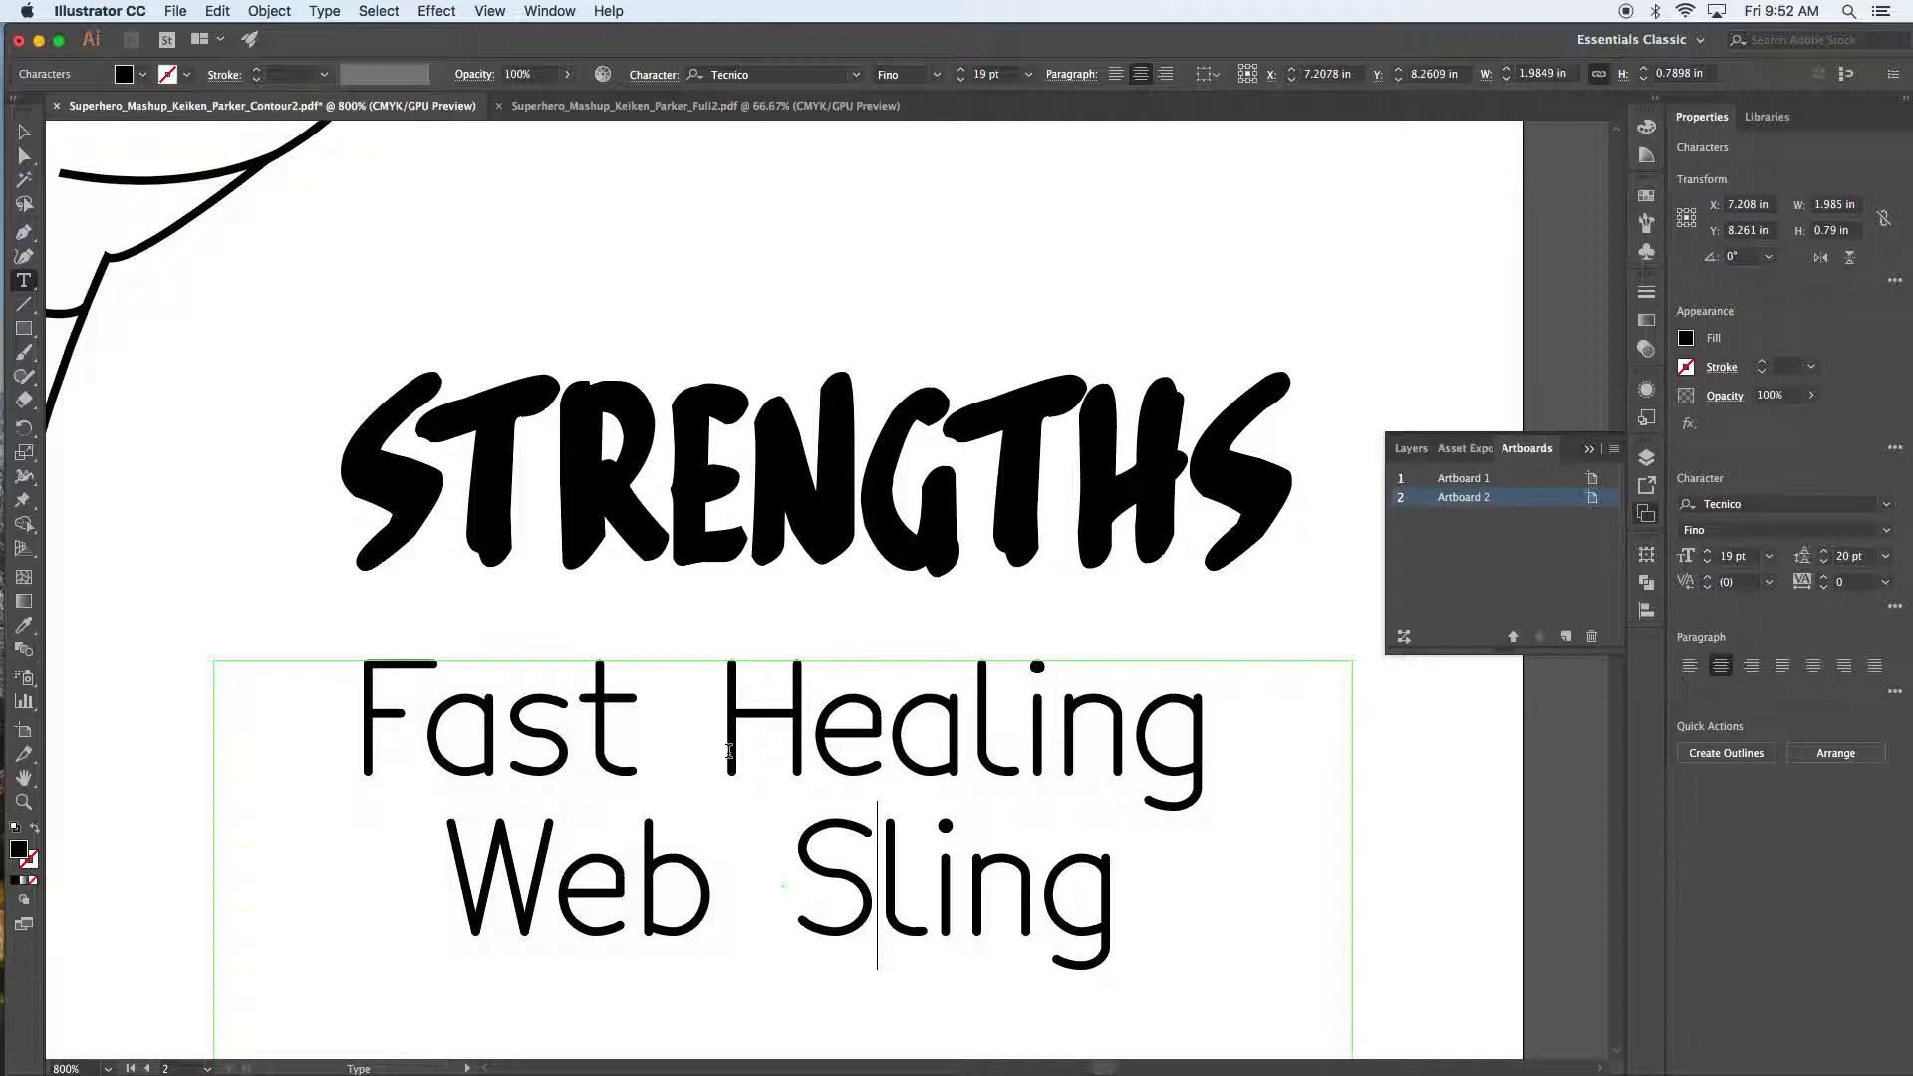
key(Right)
key(Right)
key(Right)
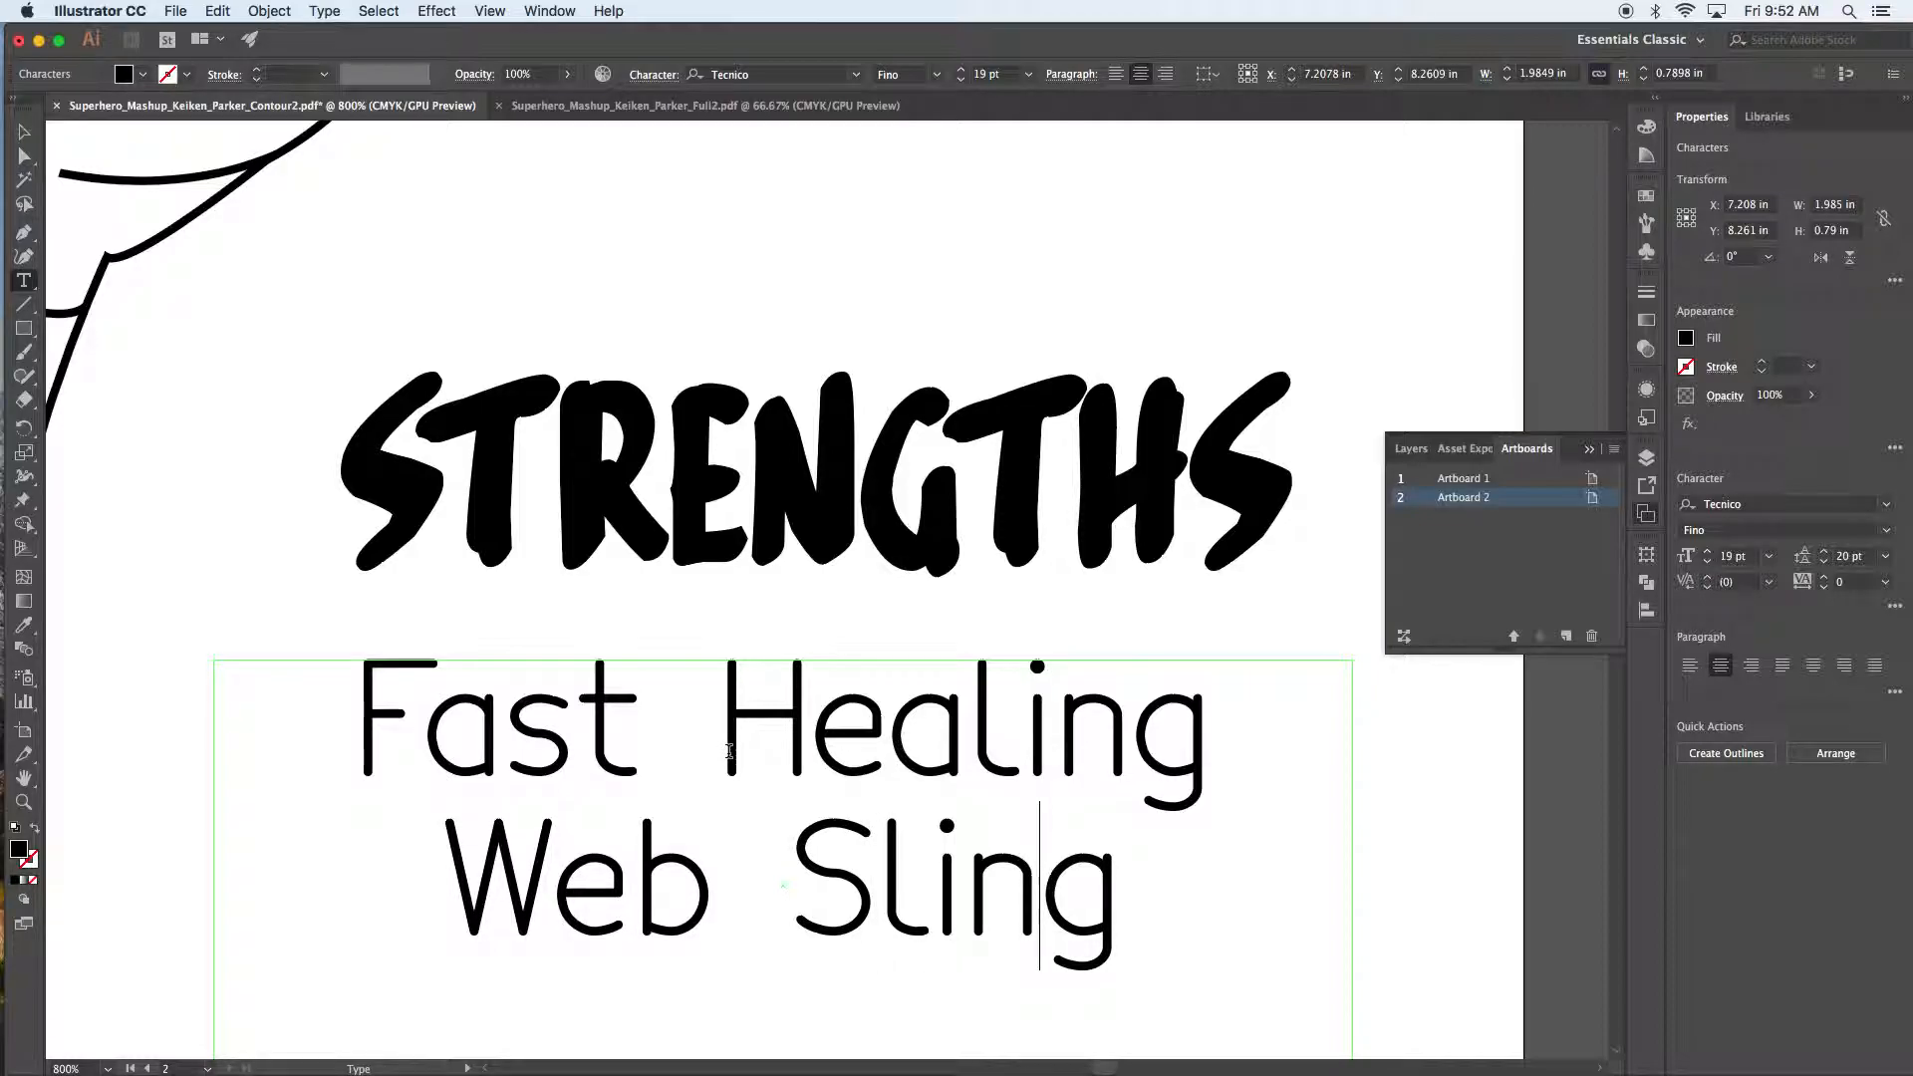
Step: Tighten the r–c and R–e kerning pairs in the Arc Reactor line
scroll(728, 752, down, 5)
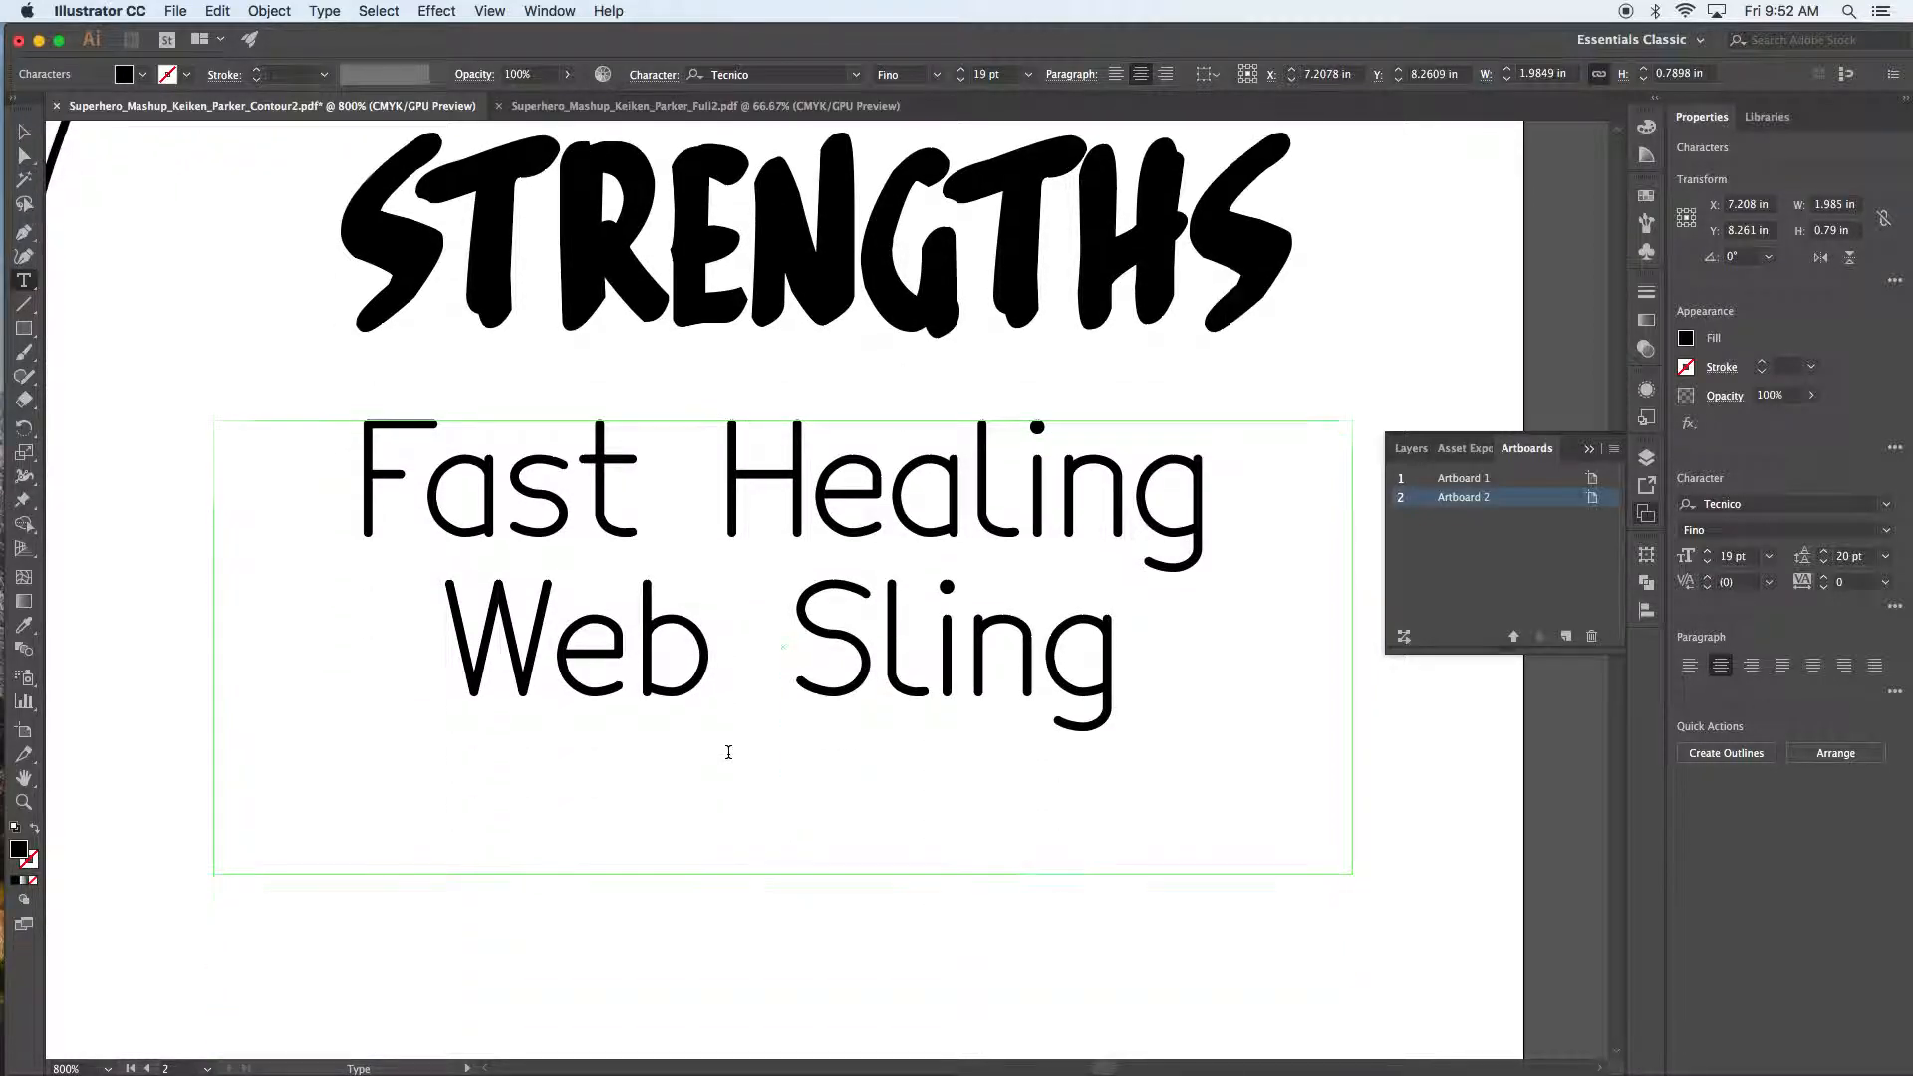
scroll(726, 751, down, 6)
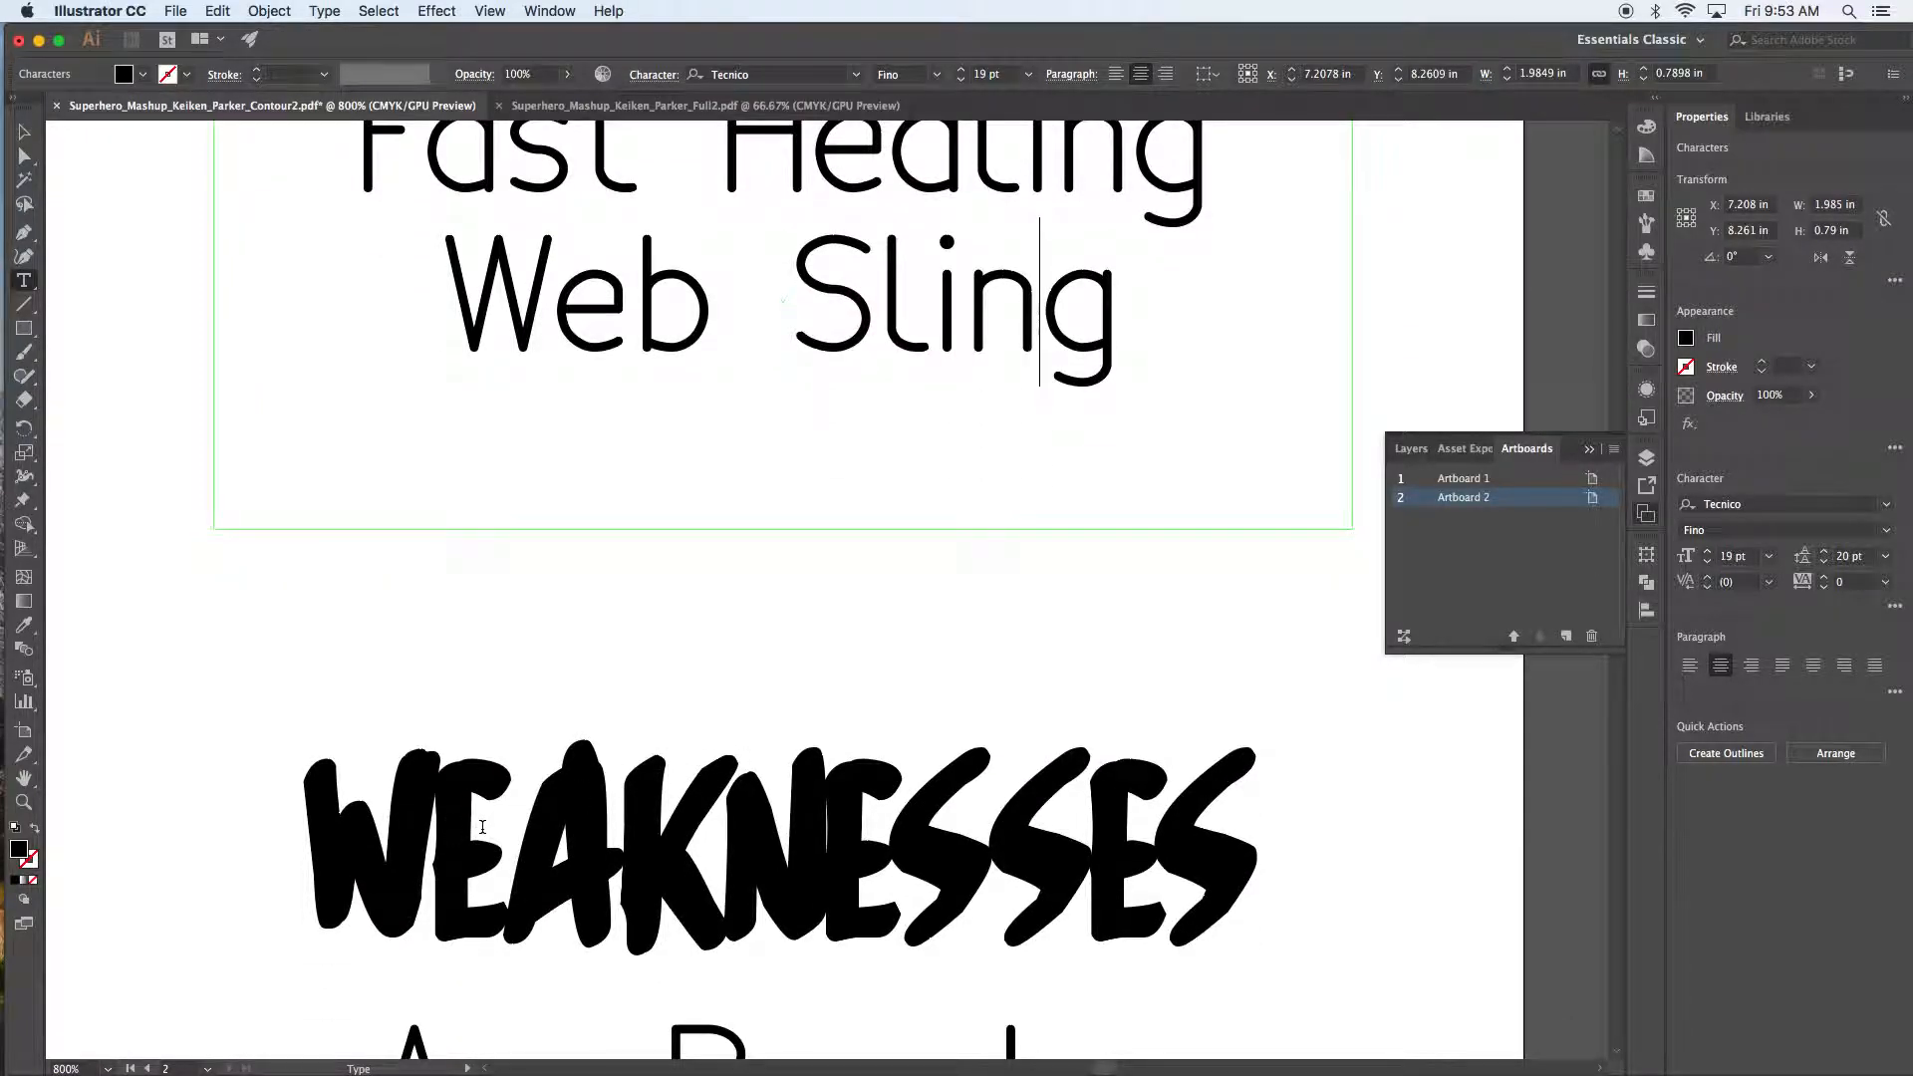
scroll(482, 827, down, 4)
click(491, 863)
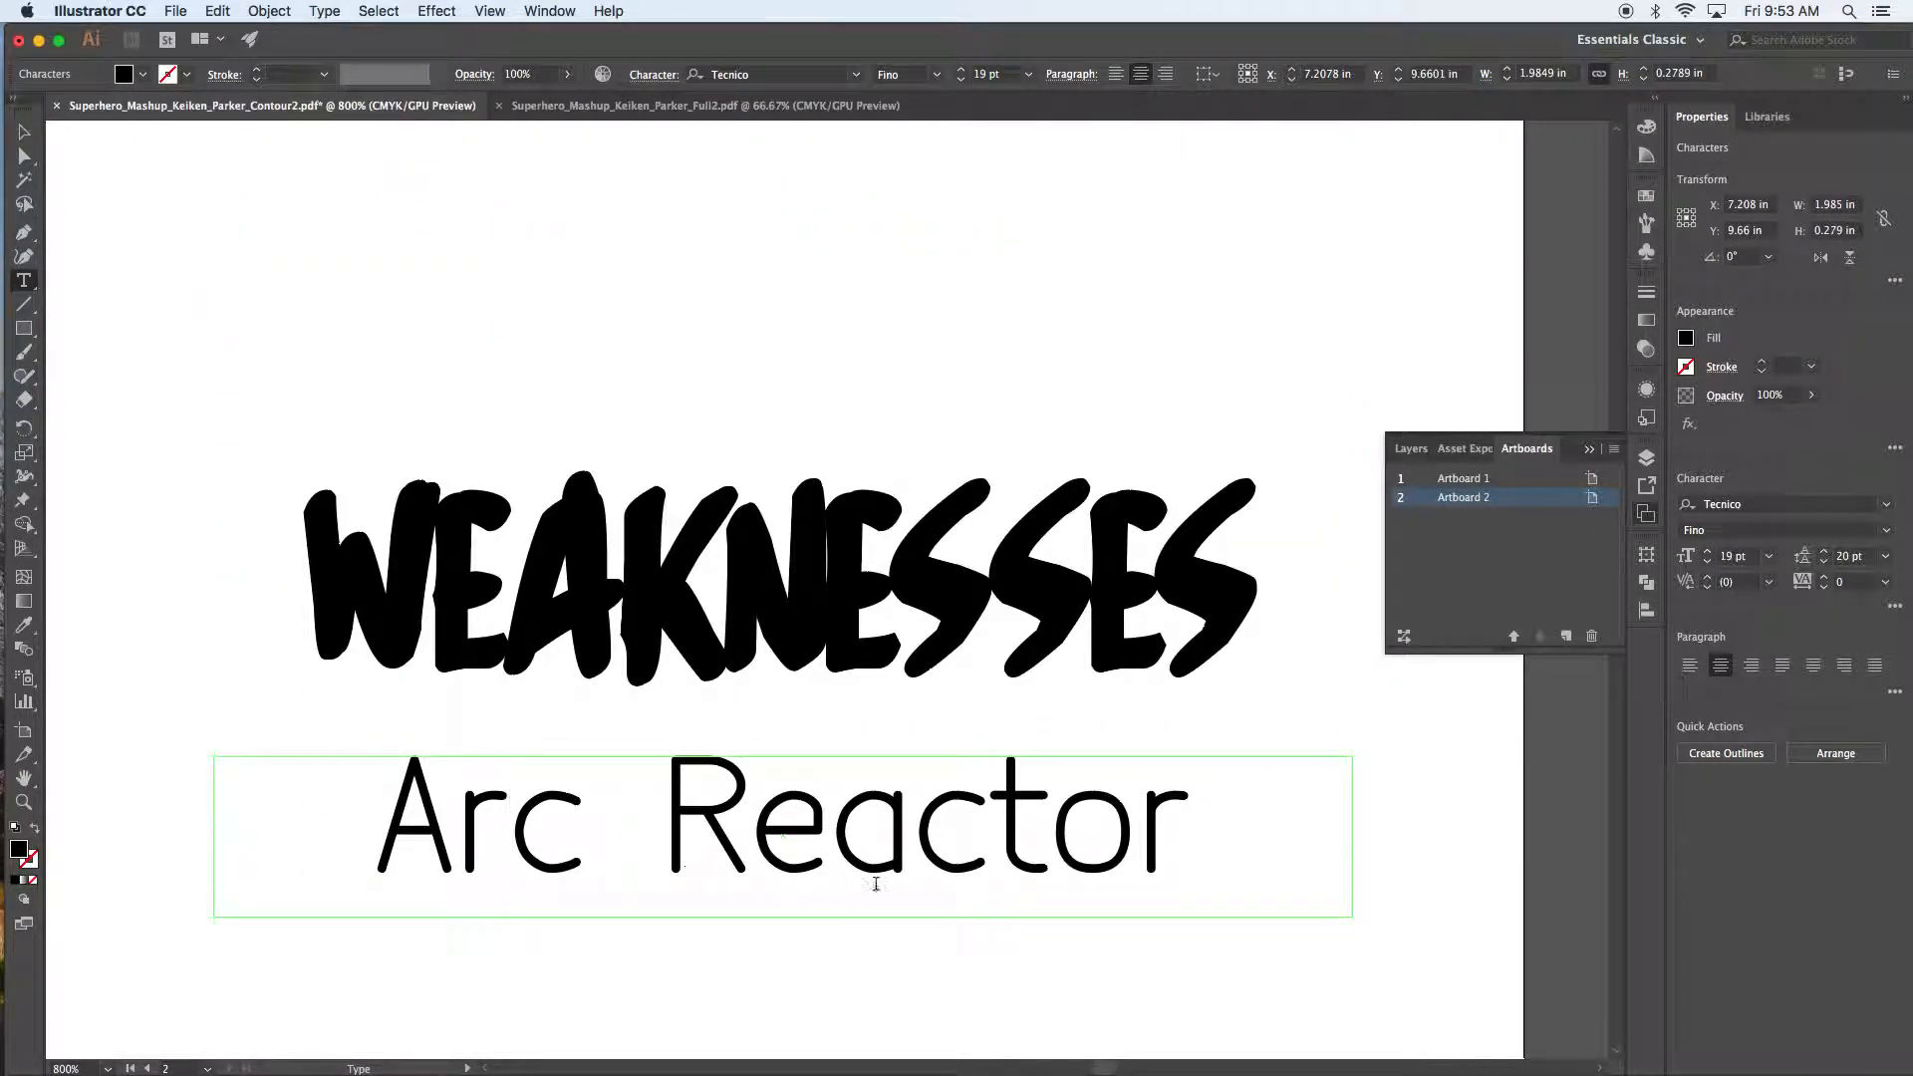
key(Left)
key(alt+Left)
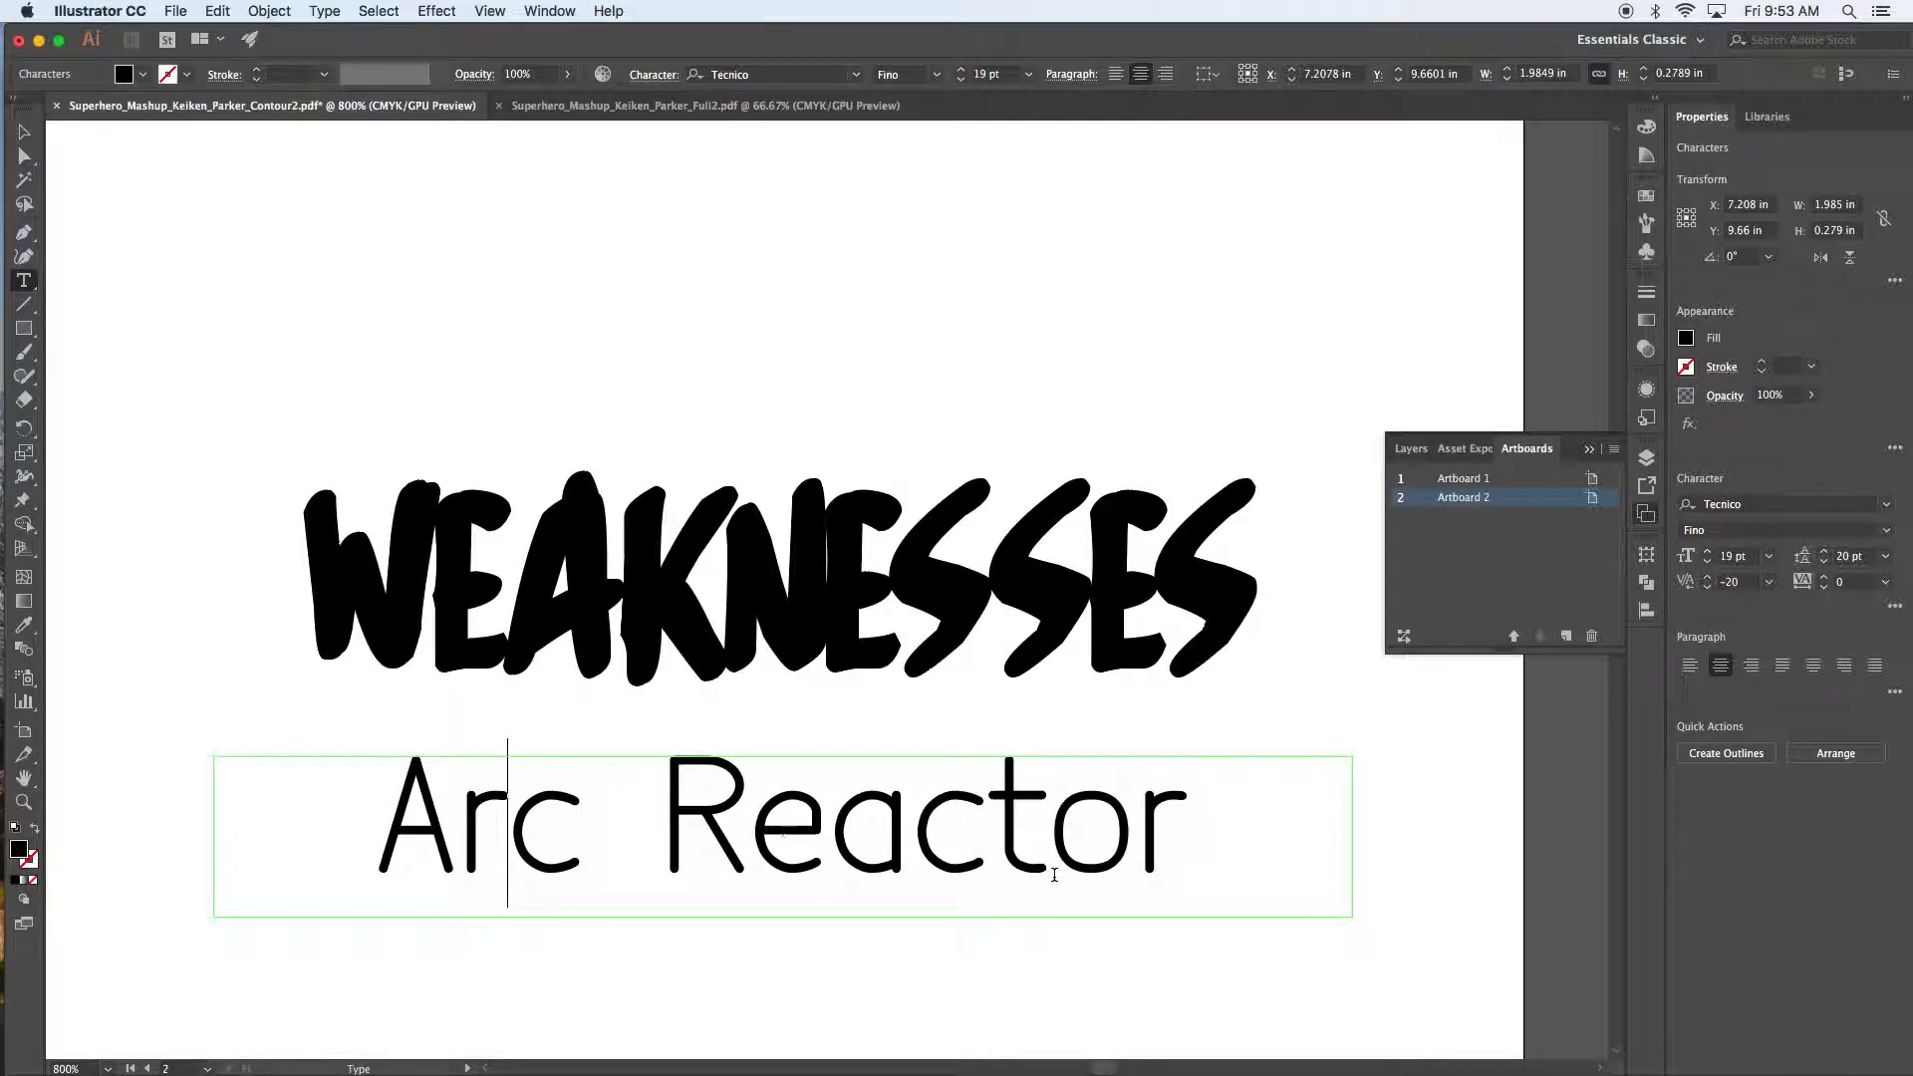
key(Left)
key(Right)
key(Right)
key(Right)
key(Right)
key(alt+Left)
key(Right)
key(Right)
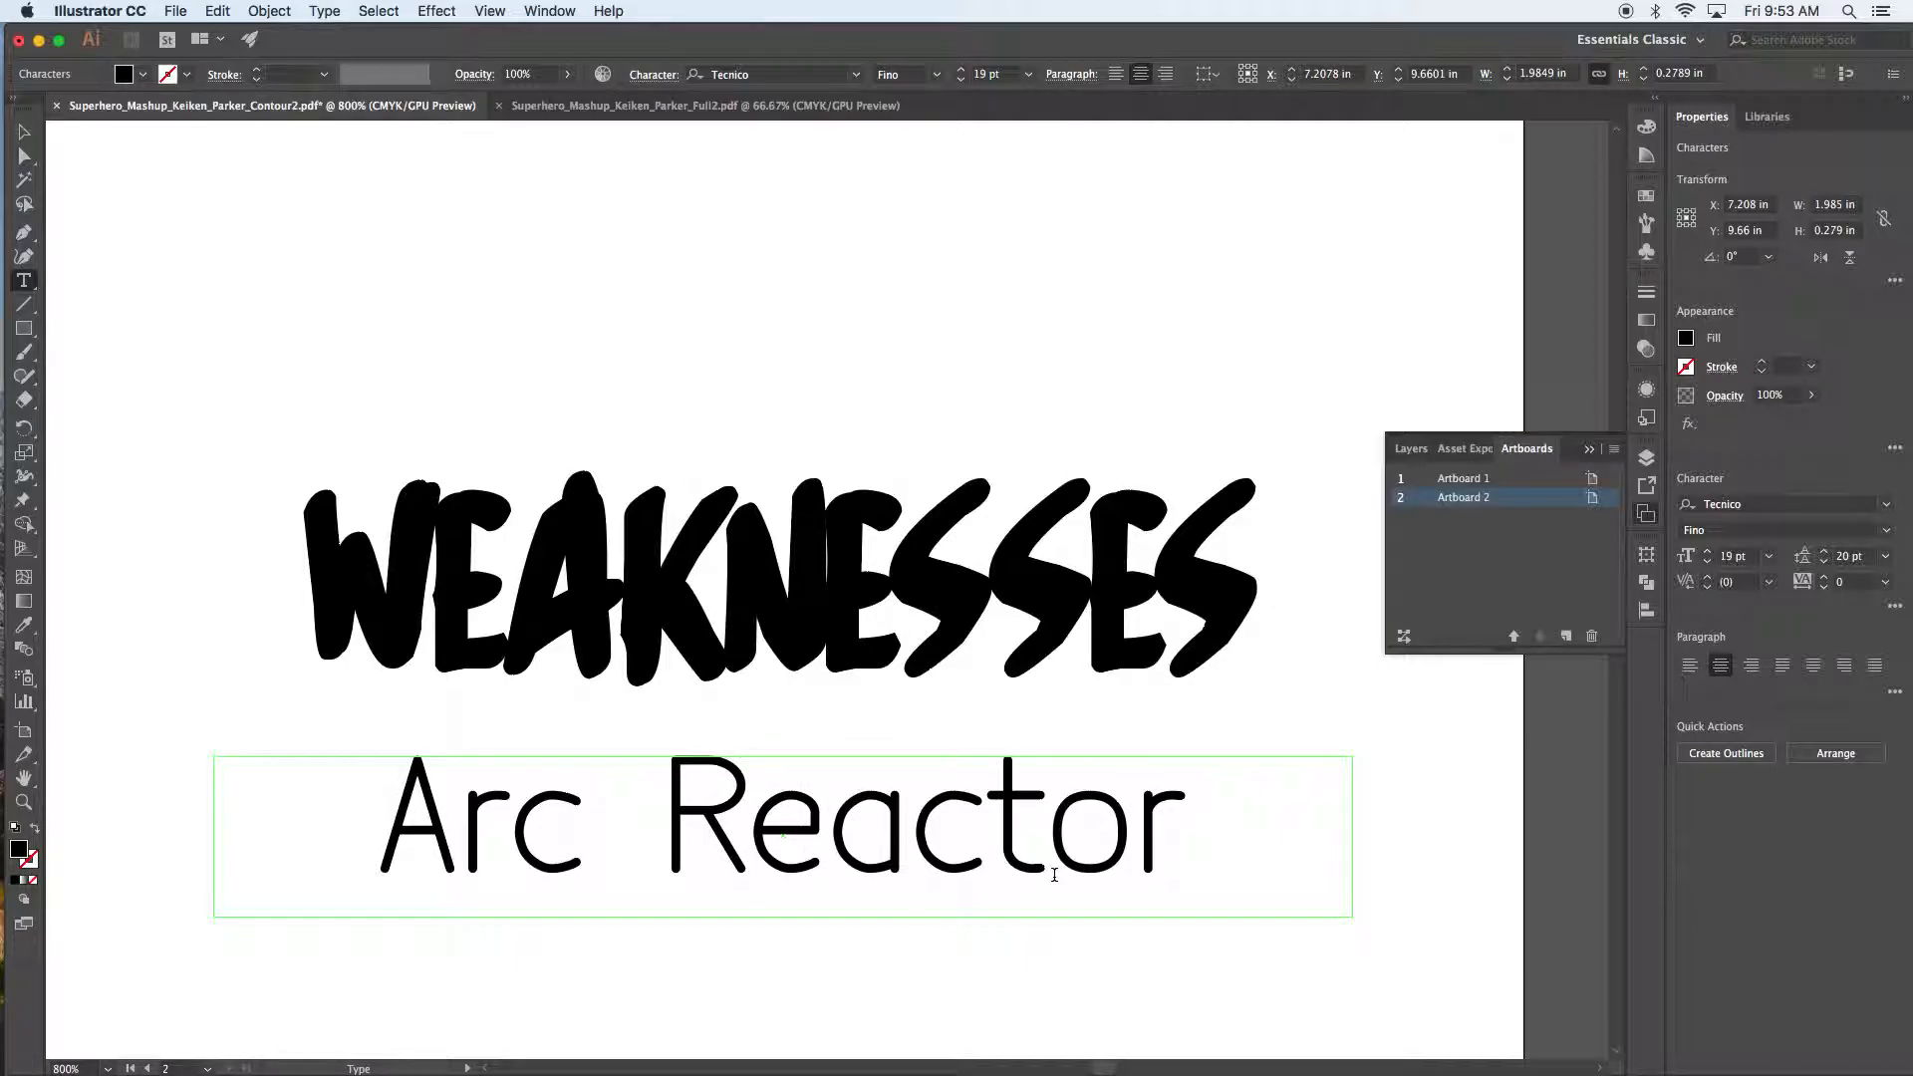
key(Right)
key(Right)
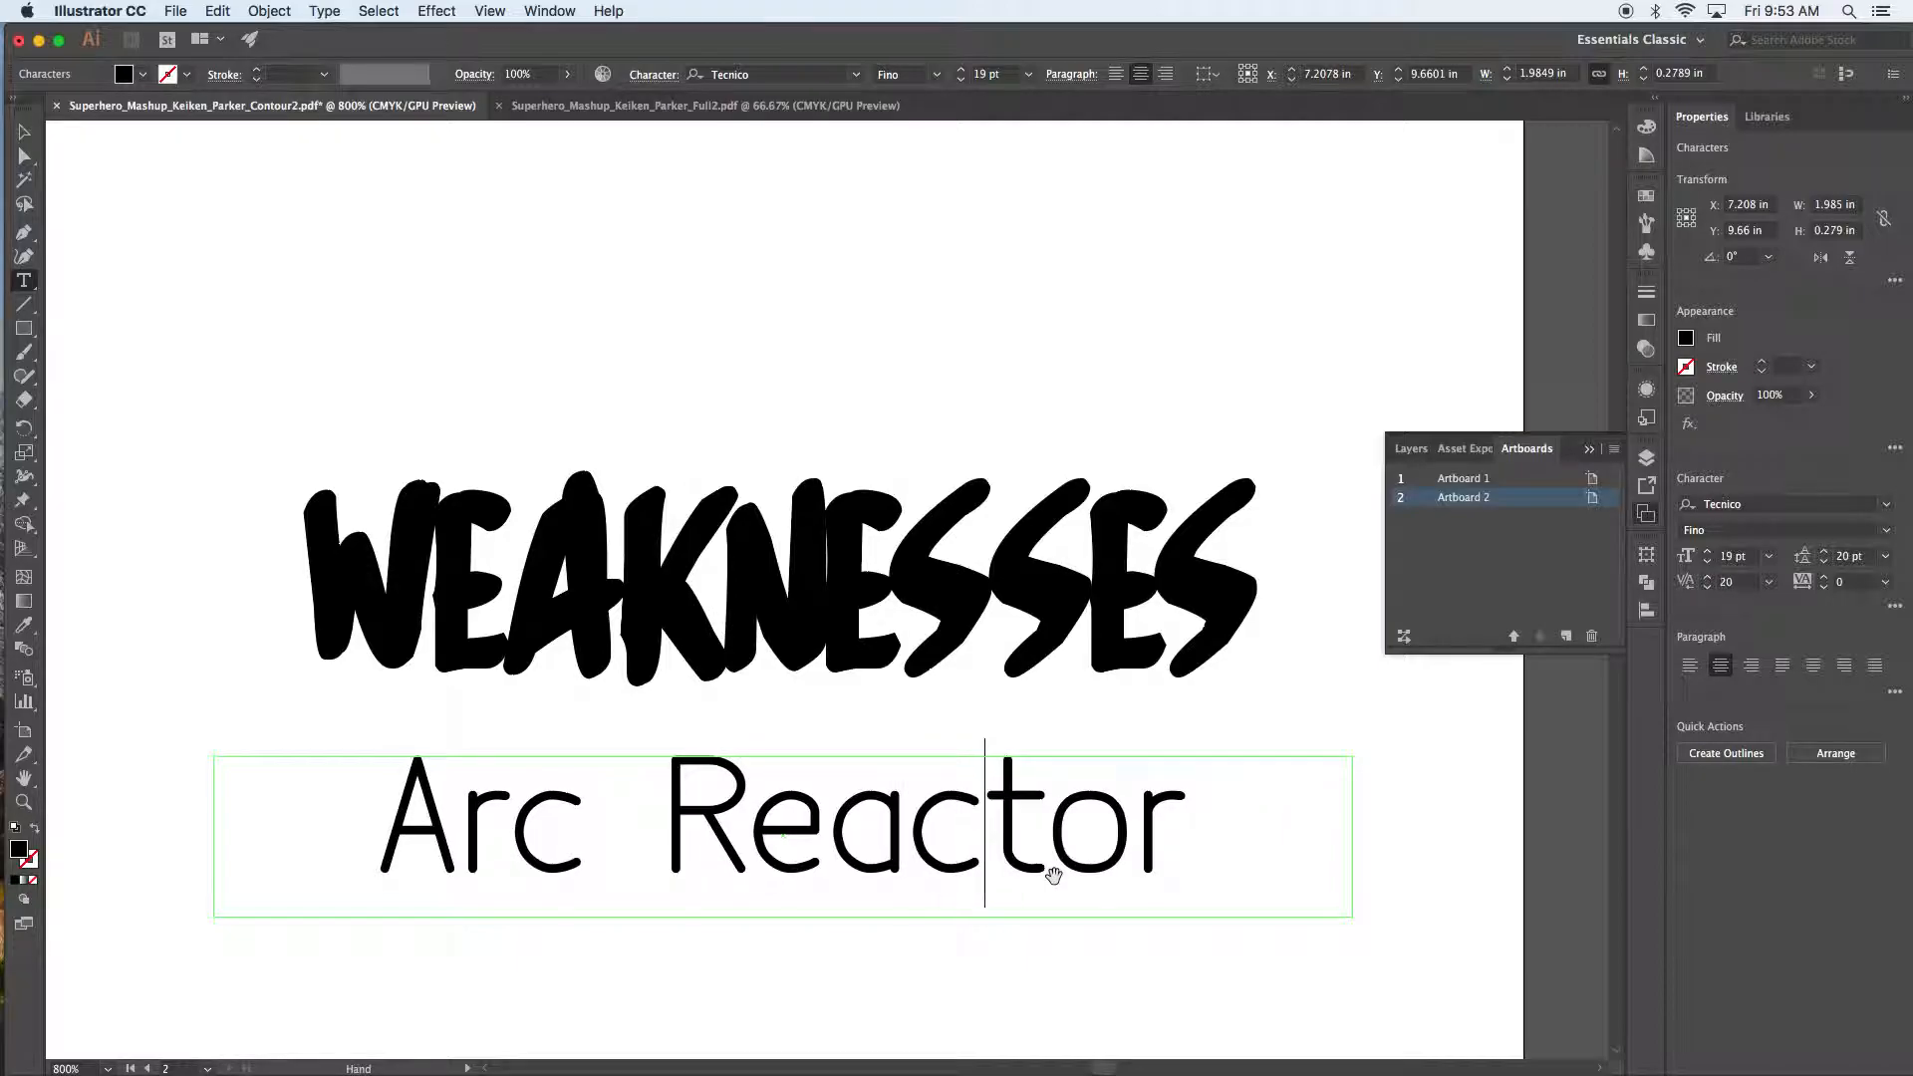
key(Right)
key(Right)
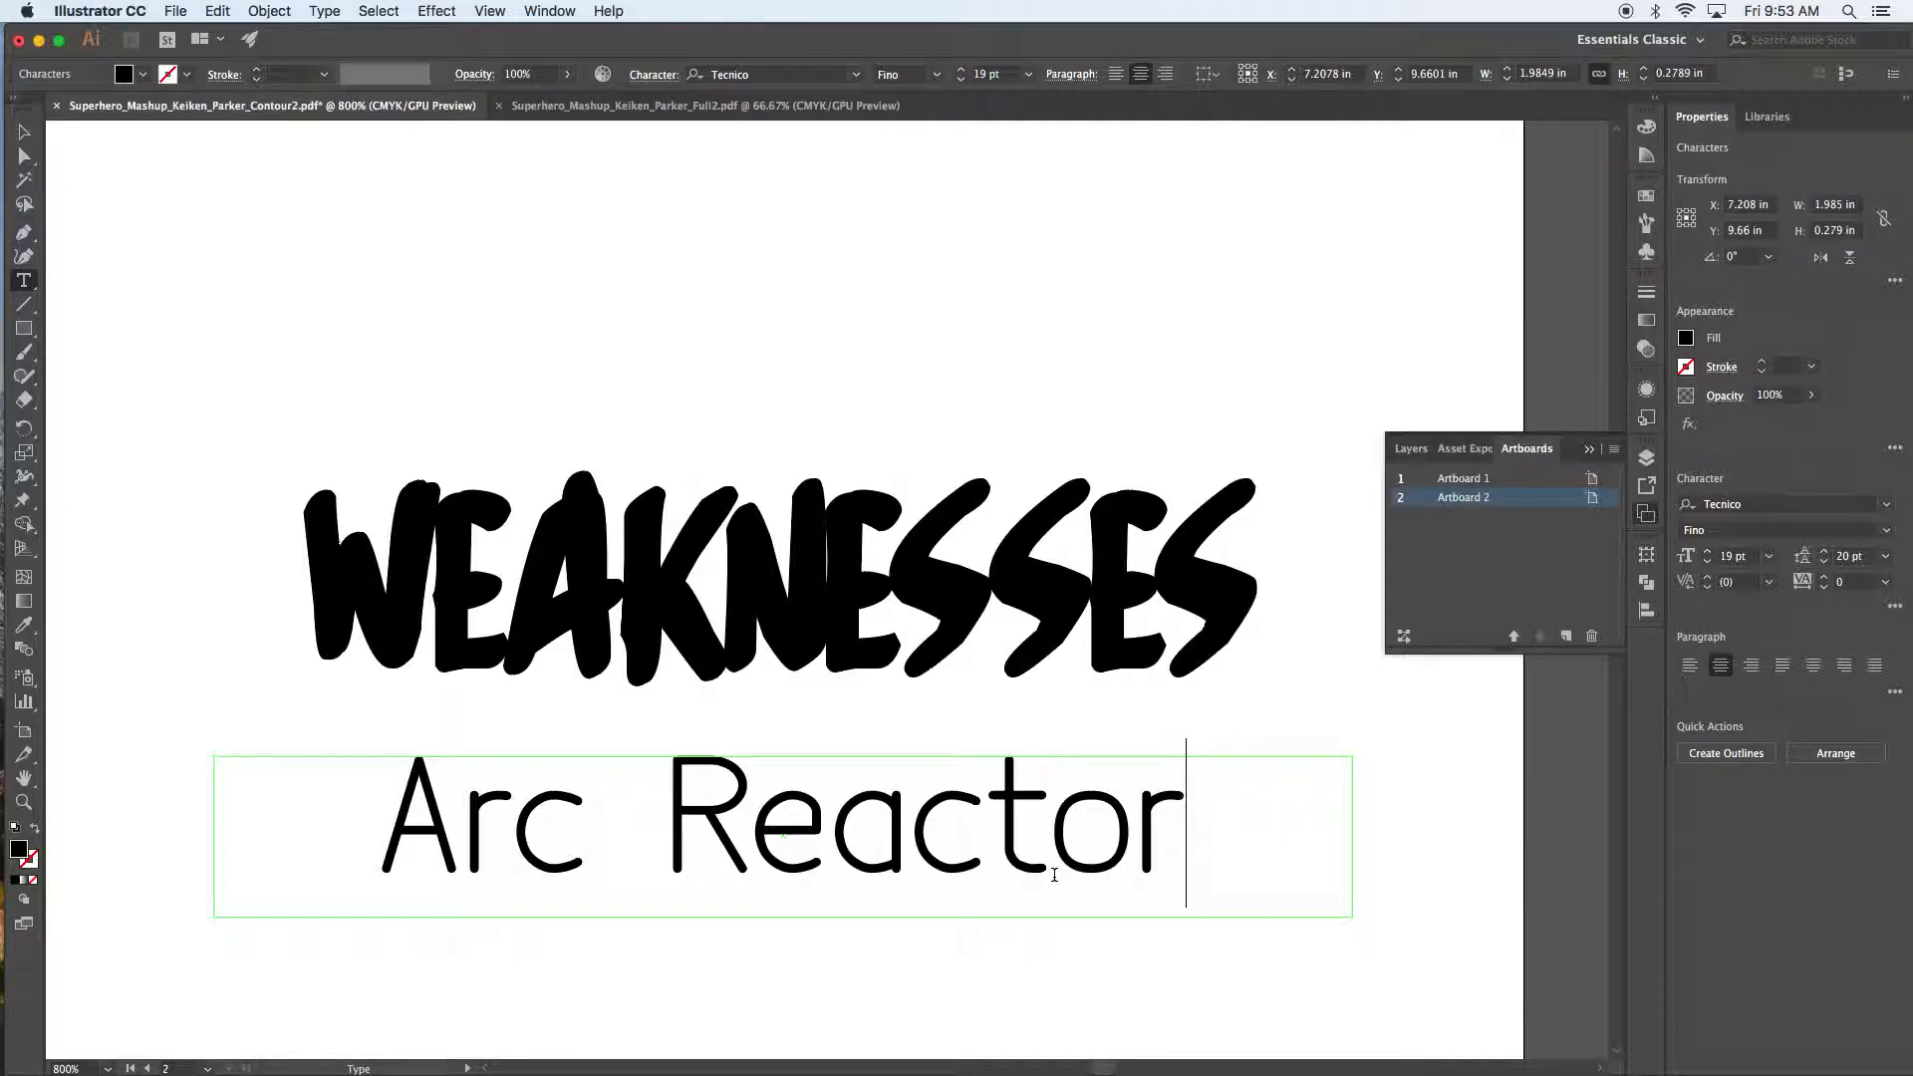
Step: Widen the kerning between each letter pair of the WEAKNESSES heading with Option+Right Arrow
click(447, 583)
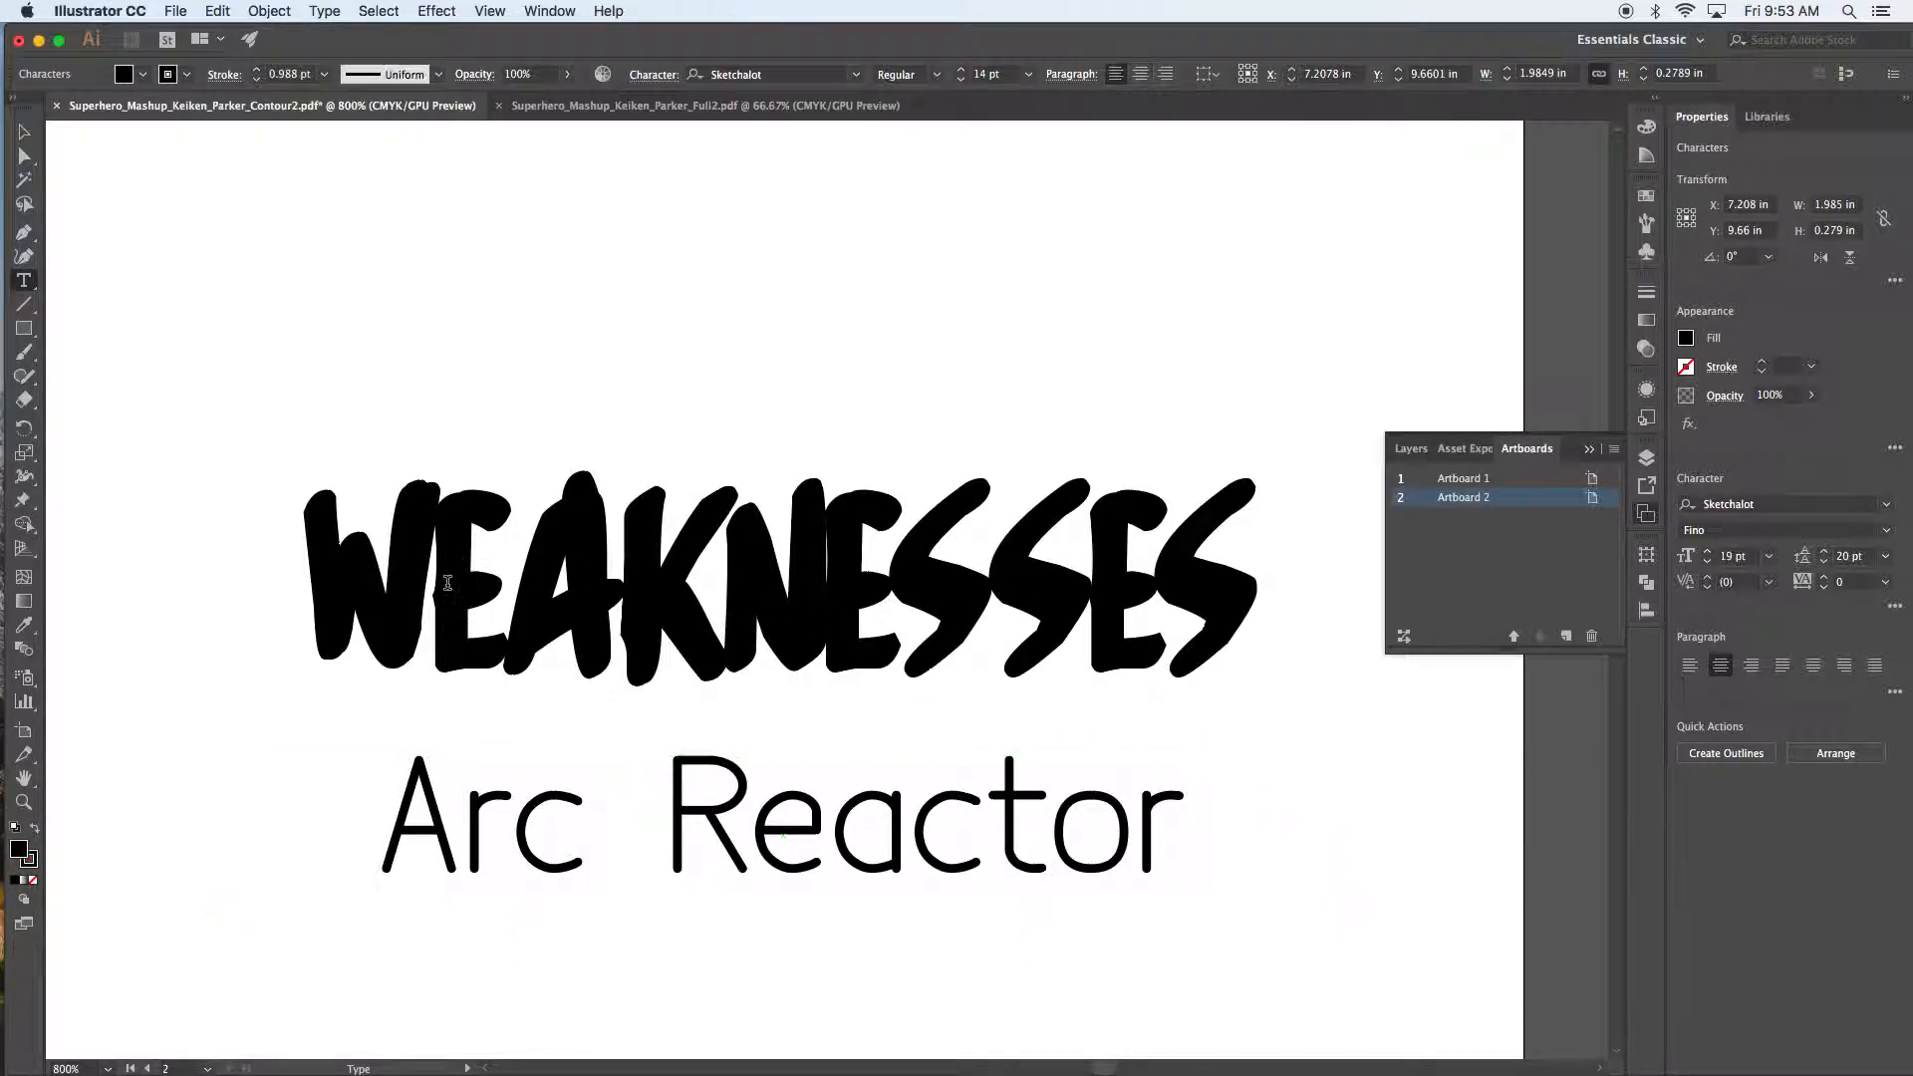
key(alt+Right)
key(alt+Right)
key(alt+Right)
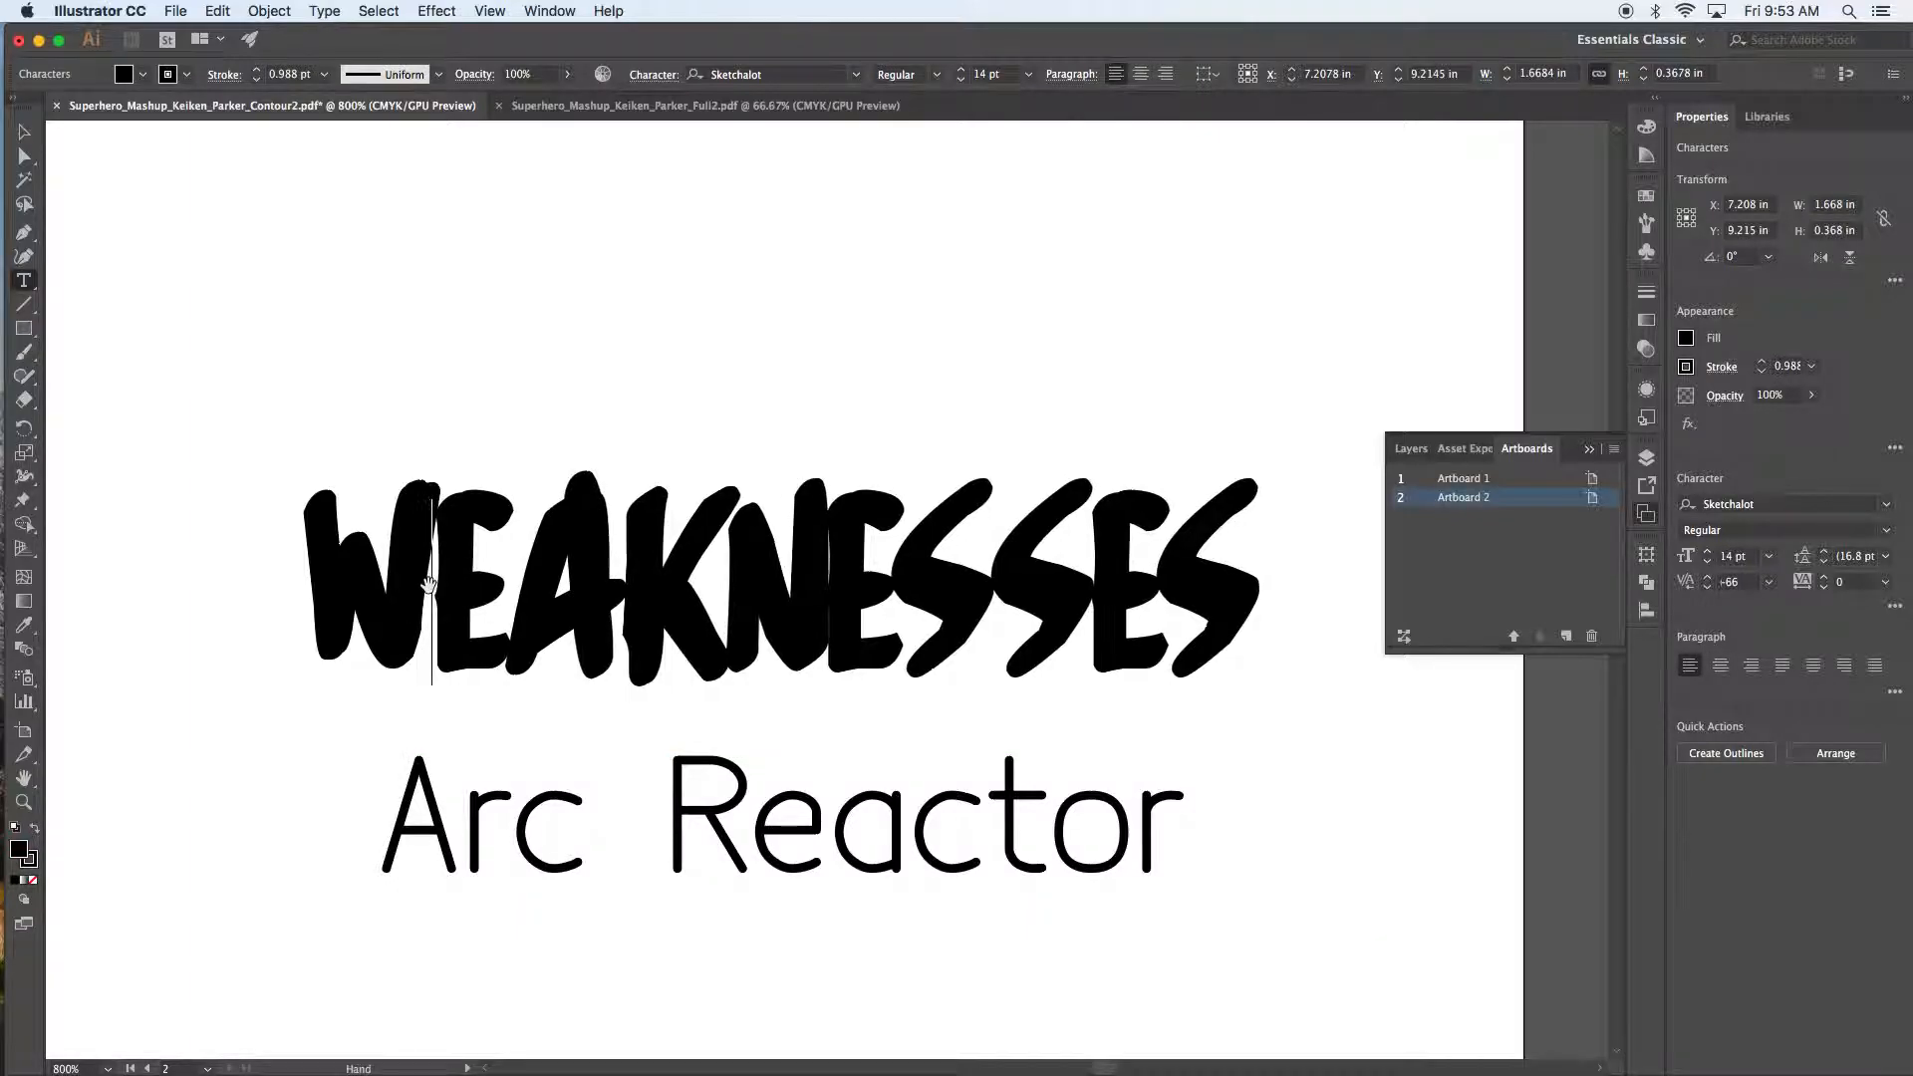
key(Right)
key(alt+Right)
key(alt+Right)
key(alt+Right)
key(Right)
key(alt+Right)
key(alt+Right)
key(Right)
key(alt+Right)
key(alt+Right)
key(alt+Right)
key(alt+Right)
key(Right)
key(alt+Right)
key(alt+Right)
key(alt+Right)
key(Right)
key(alt+Right)
key(alt+Right)
key(alt+Right)
key(alt+Right)
key(Right)
key(alt+Right)
key(alt+Right)
key(alt+Right)
key(Right)
key(Right)
key(Left)
key(alt+Right)
key(alt+Right)
key(alt+Right)
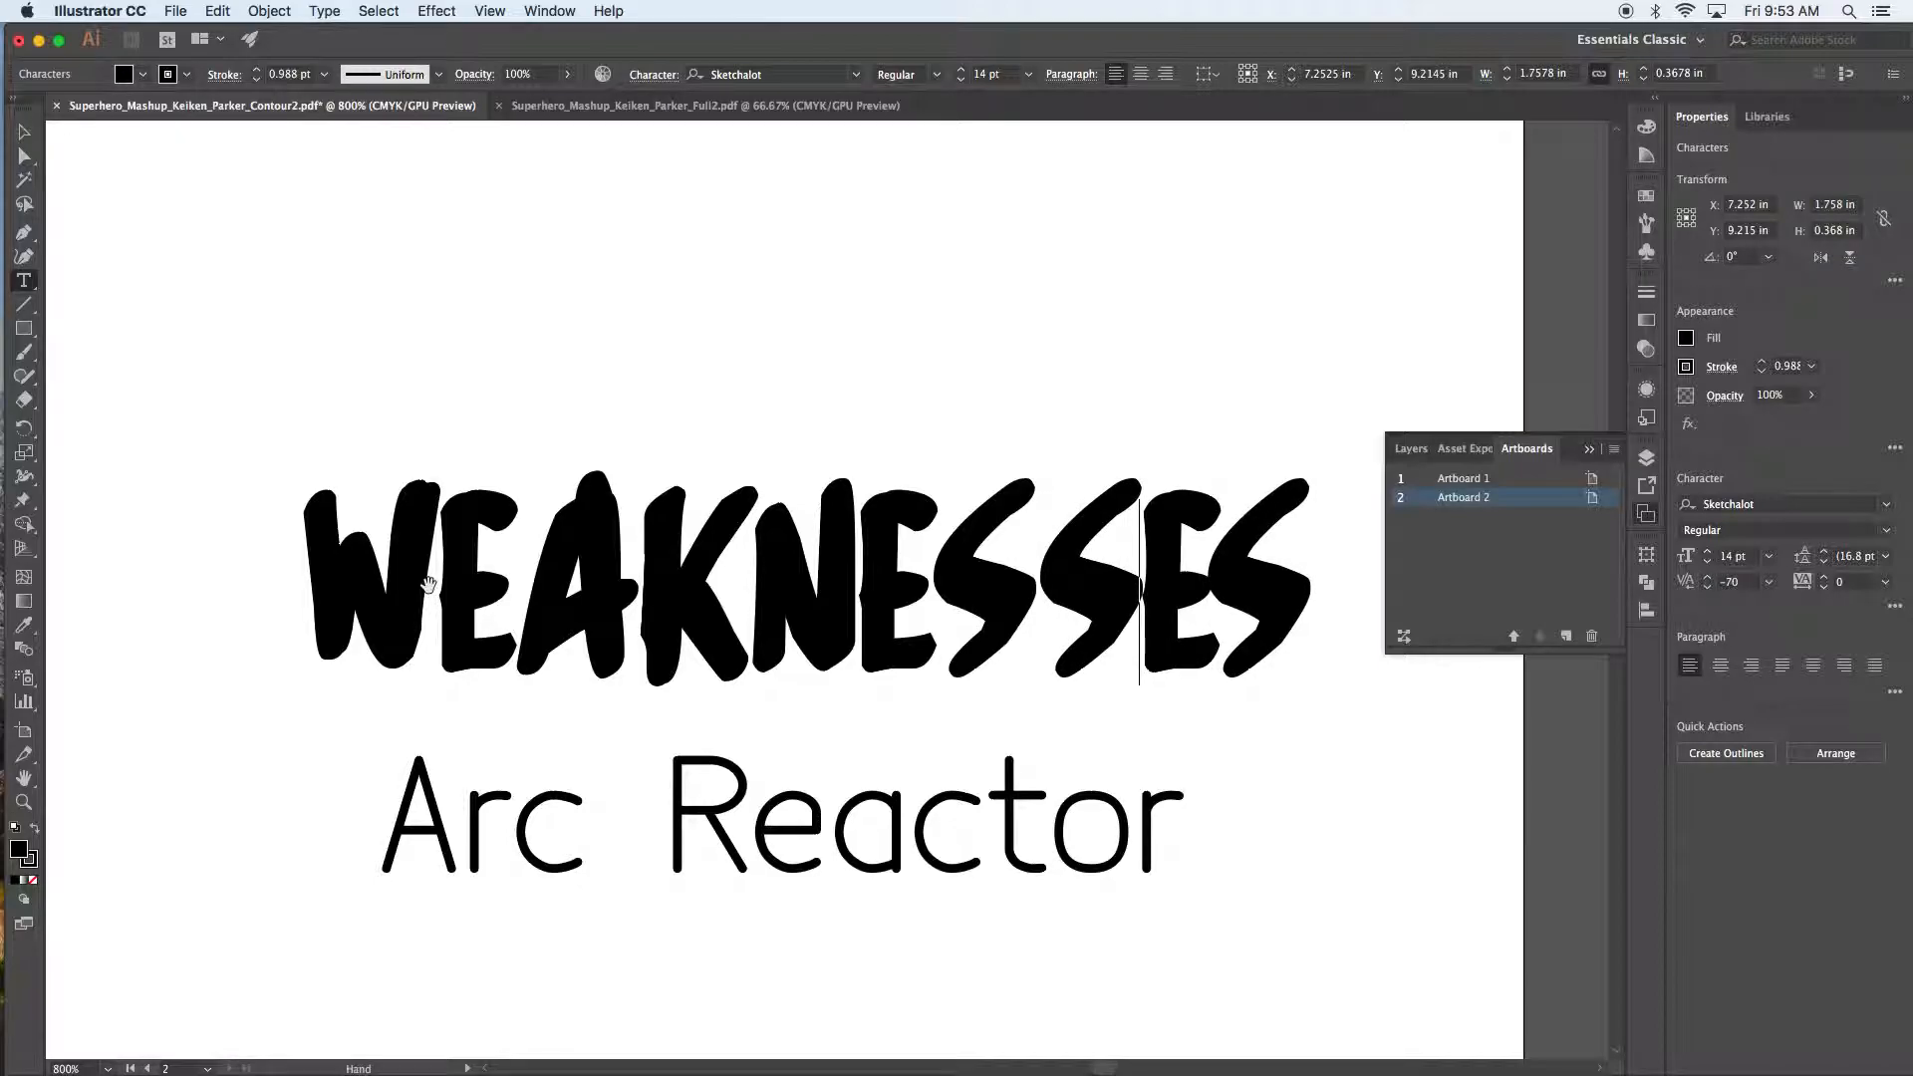
key(Right)
key(alt+Right)
key(alt+Right)
key(alt+Right)
Step: Tighten the P–a letter pair in the byline with Option+Left Arrow
key(super+minus)
key(super+minus)
key(super+minus)
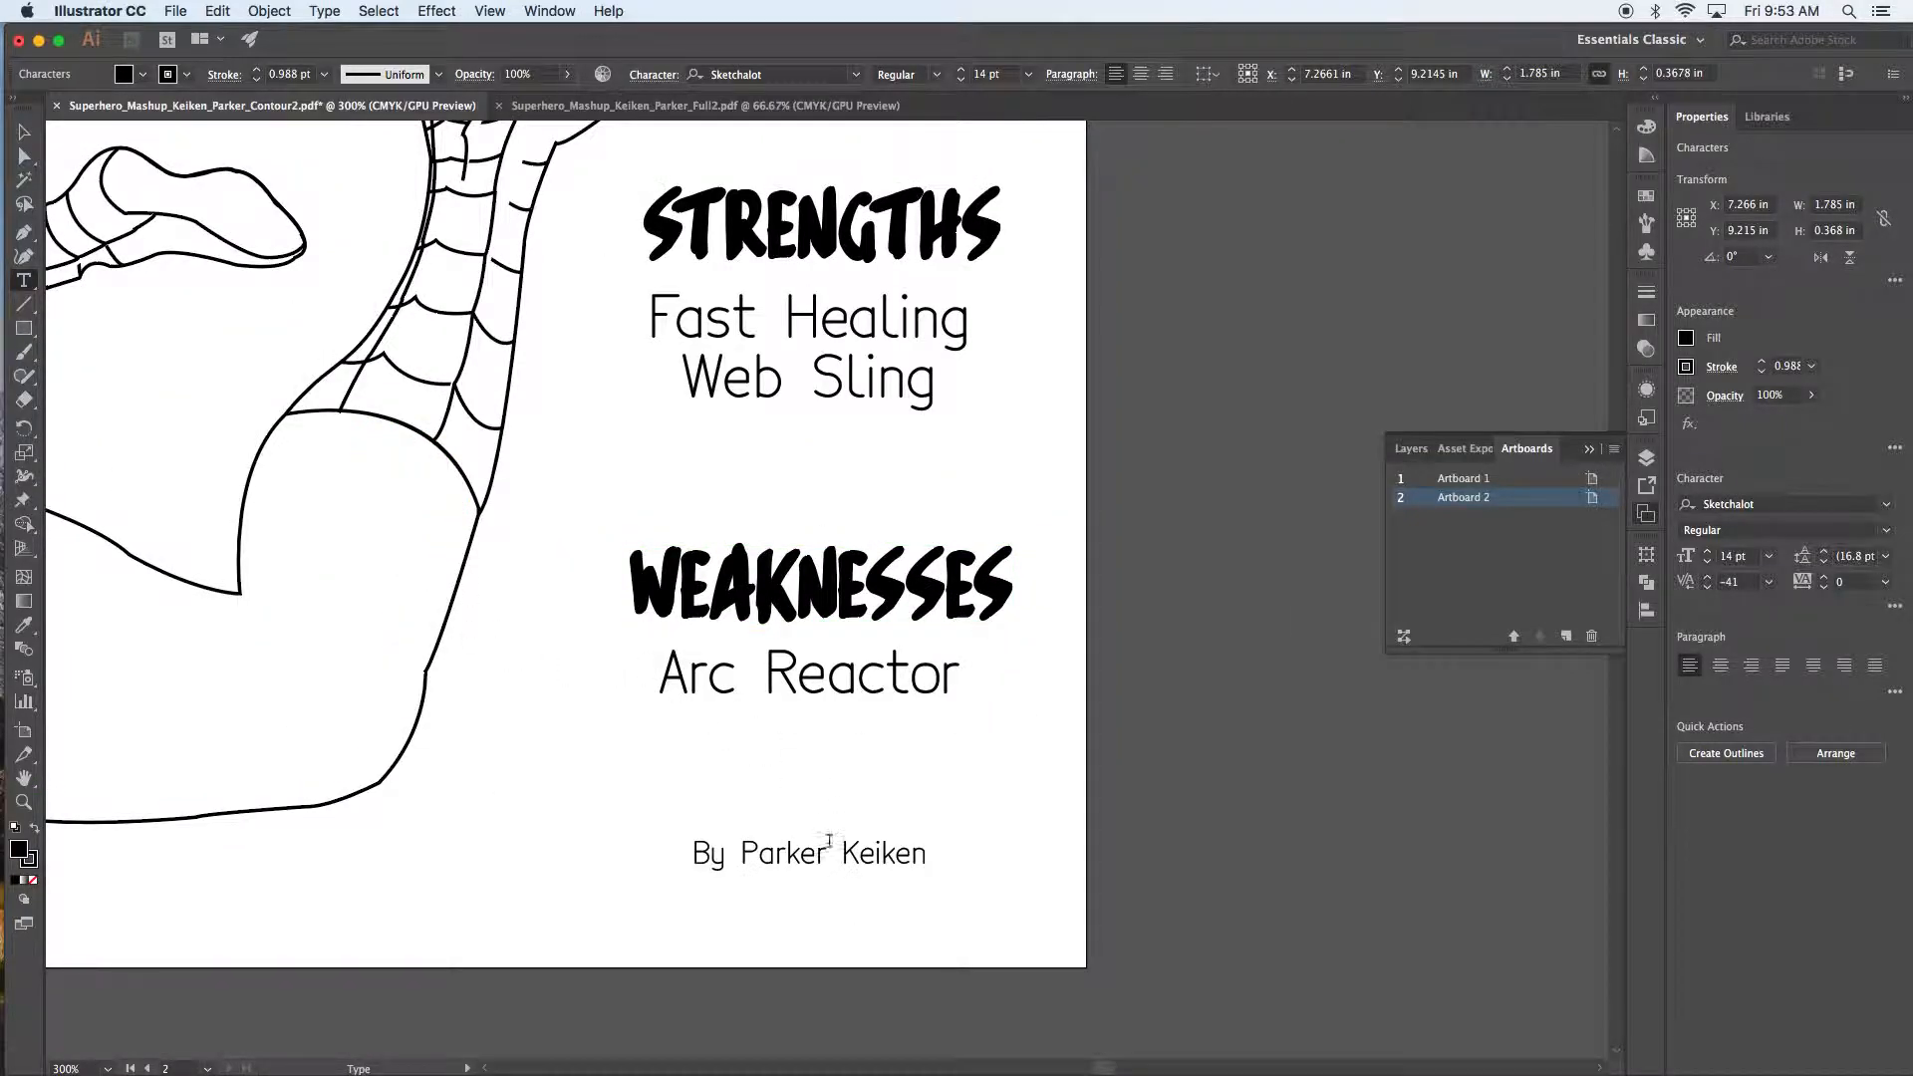
click(762, 854)
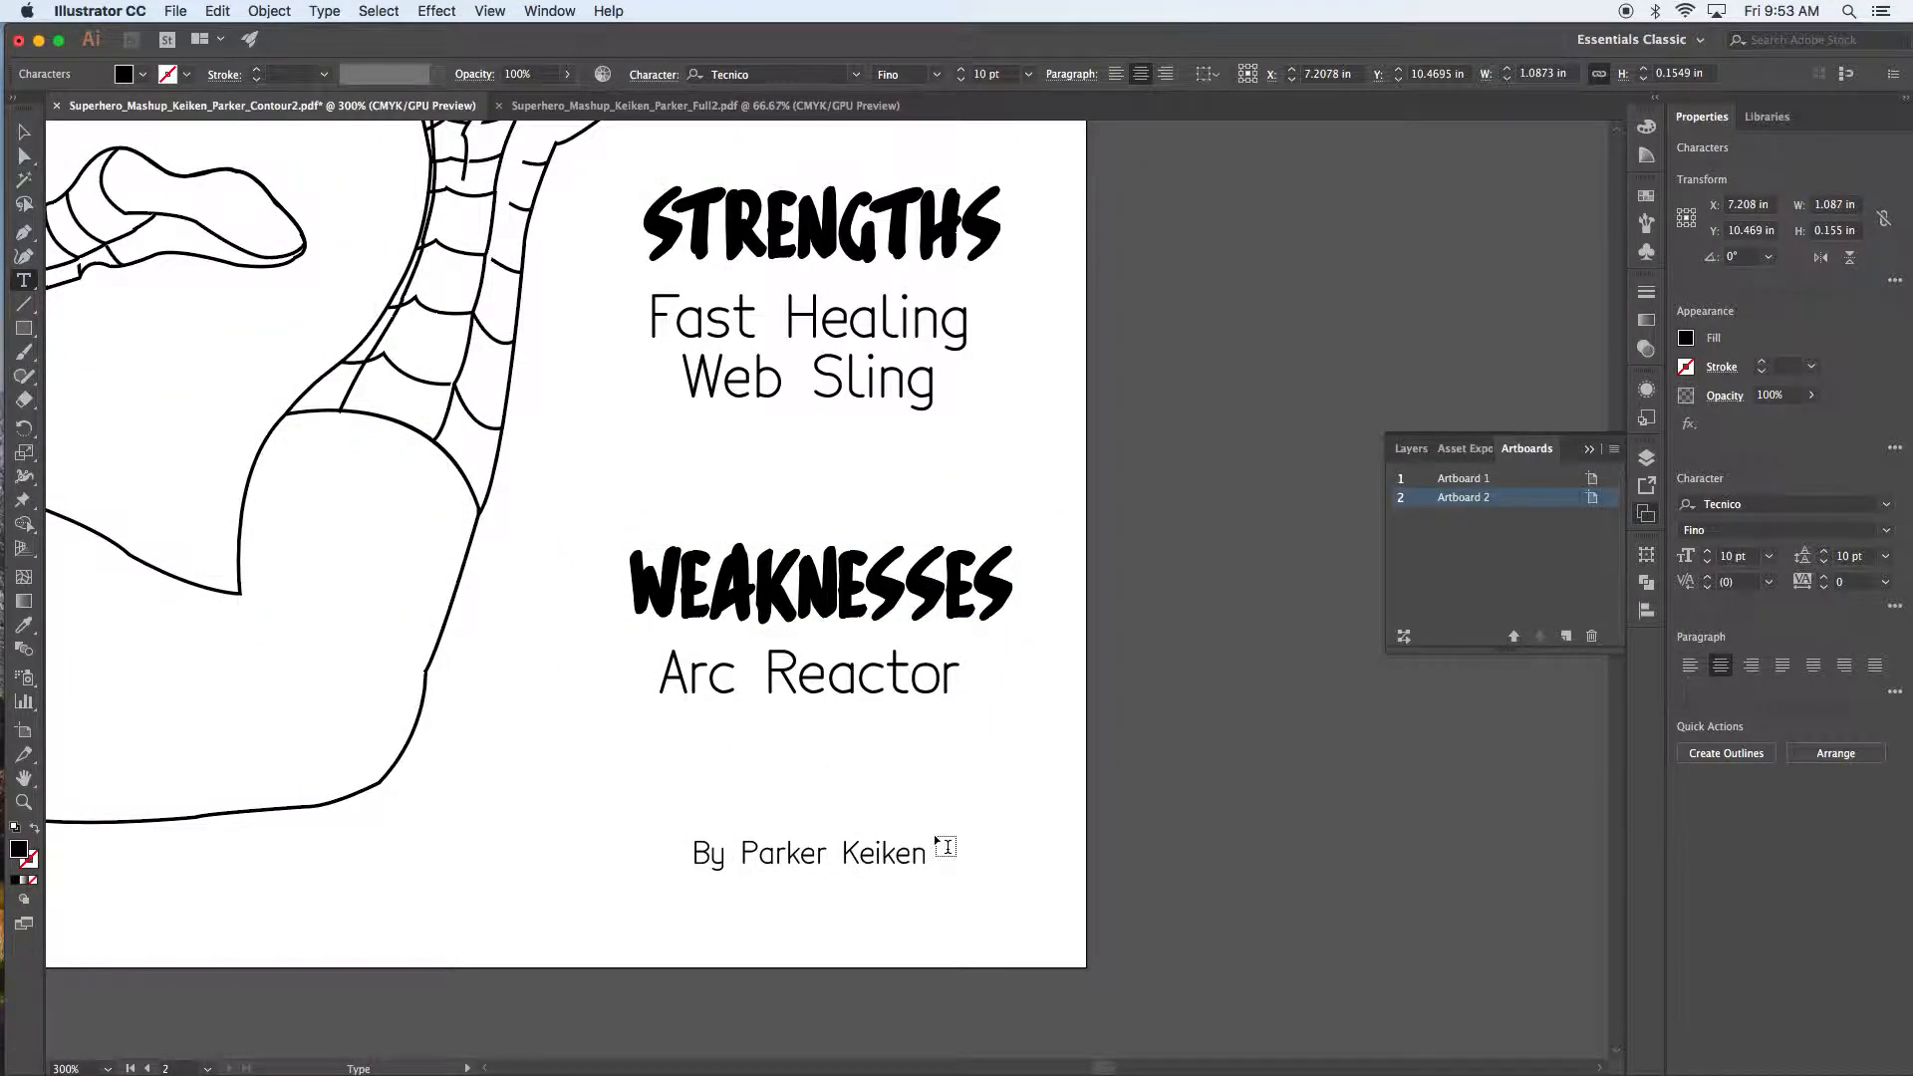
key(alt+Left)
key(Escape)
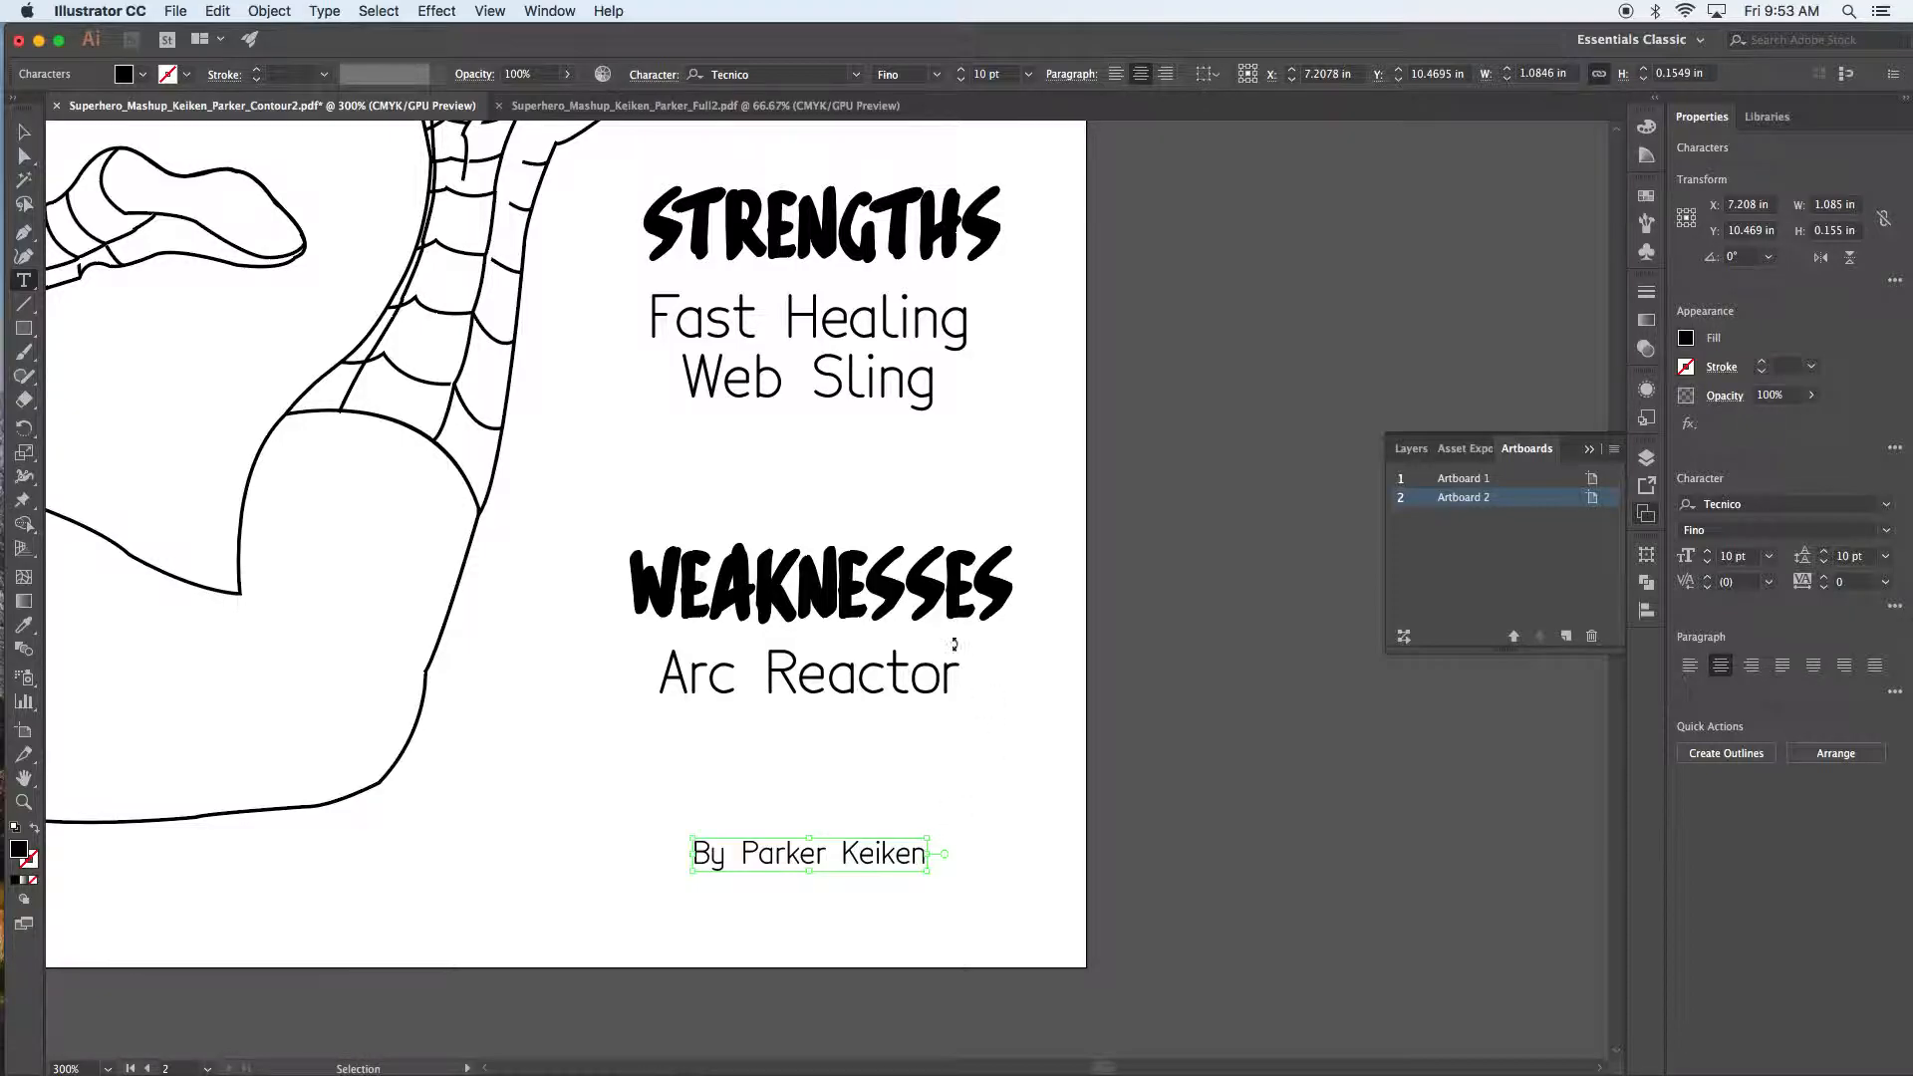
Step: Zoom out to show the neighbouring poster, exit text editing, and save the document
key(super+minus)
key(super+minus)
key(super+minus)
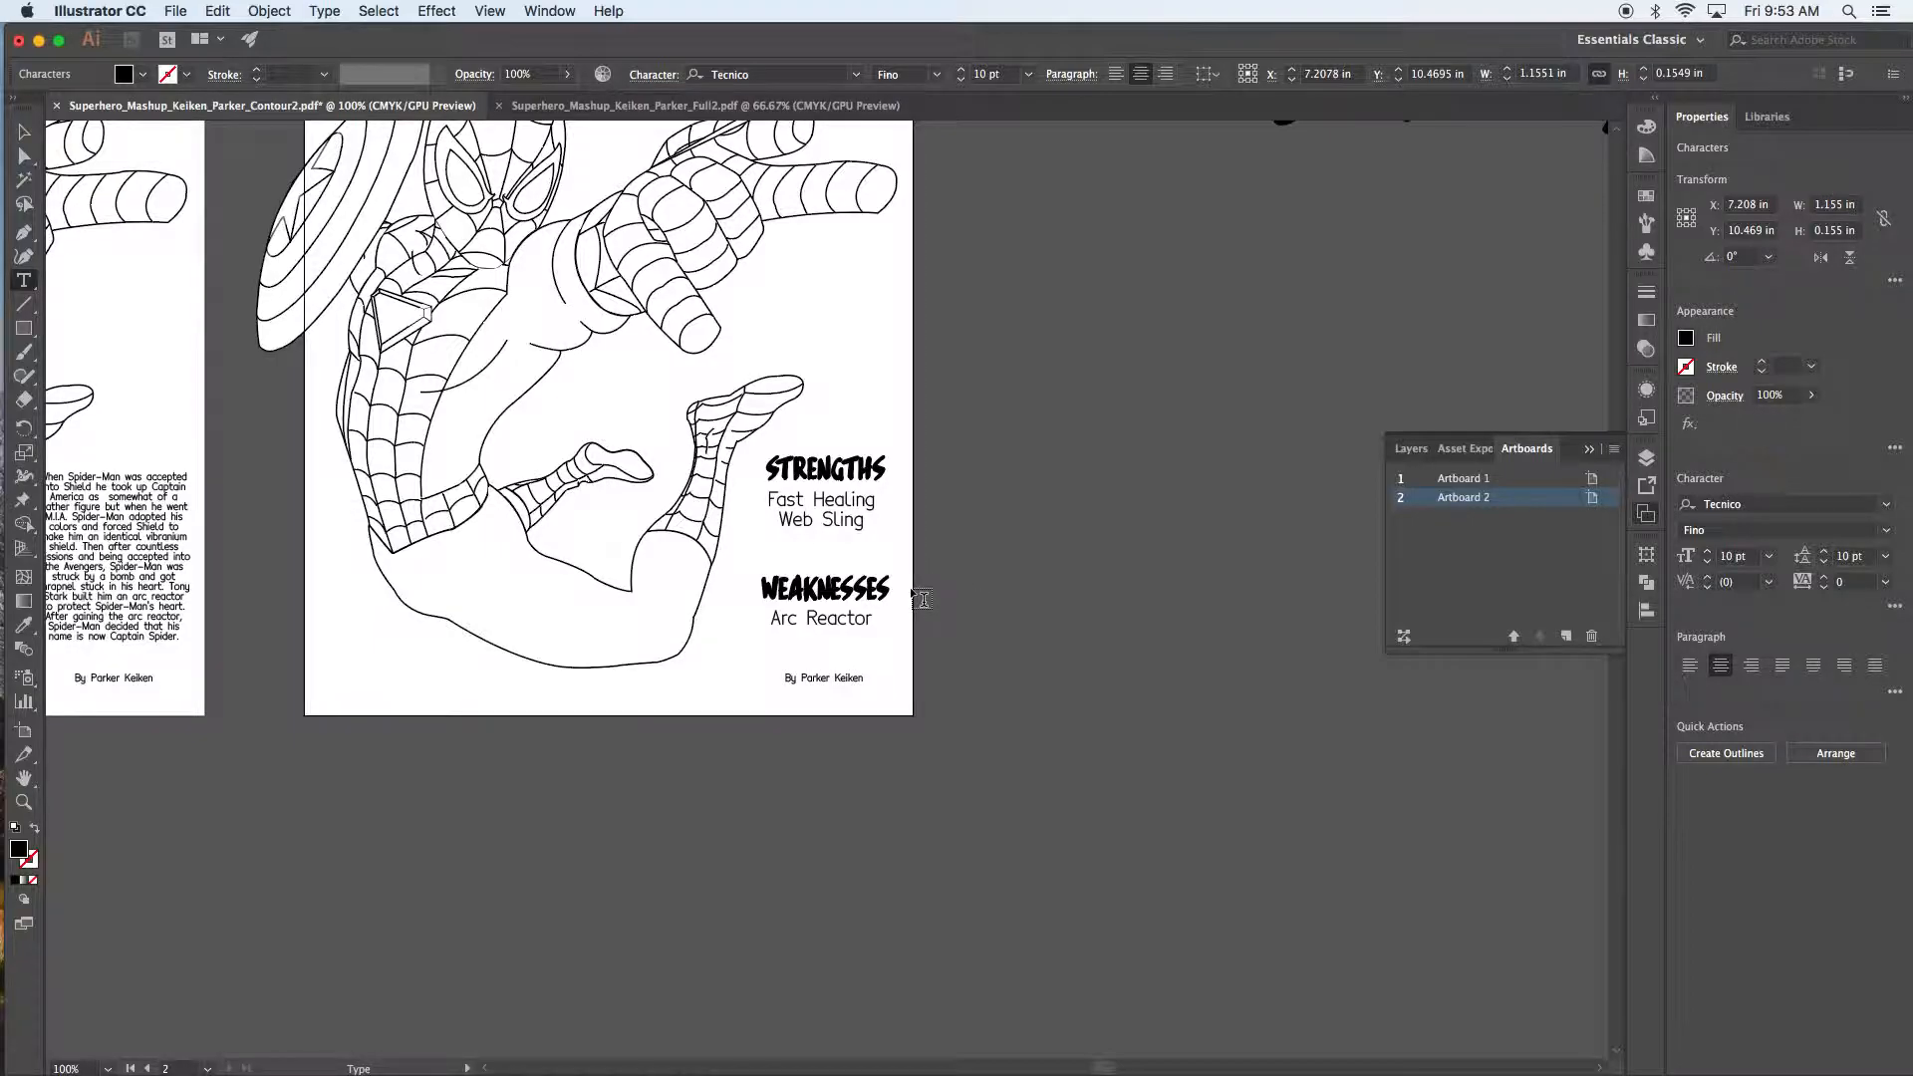
key(Escape)
key(super+z)
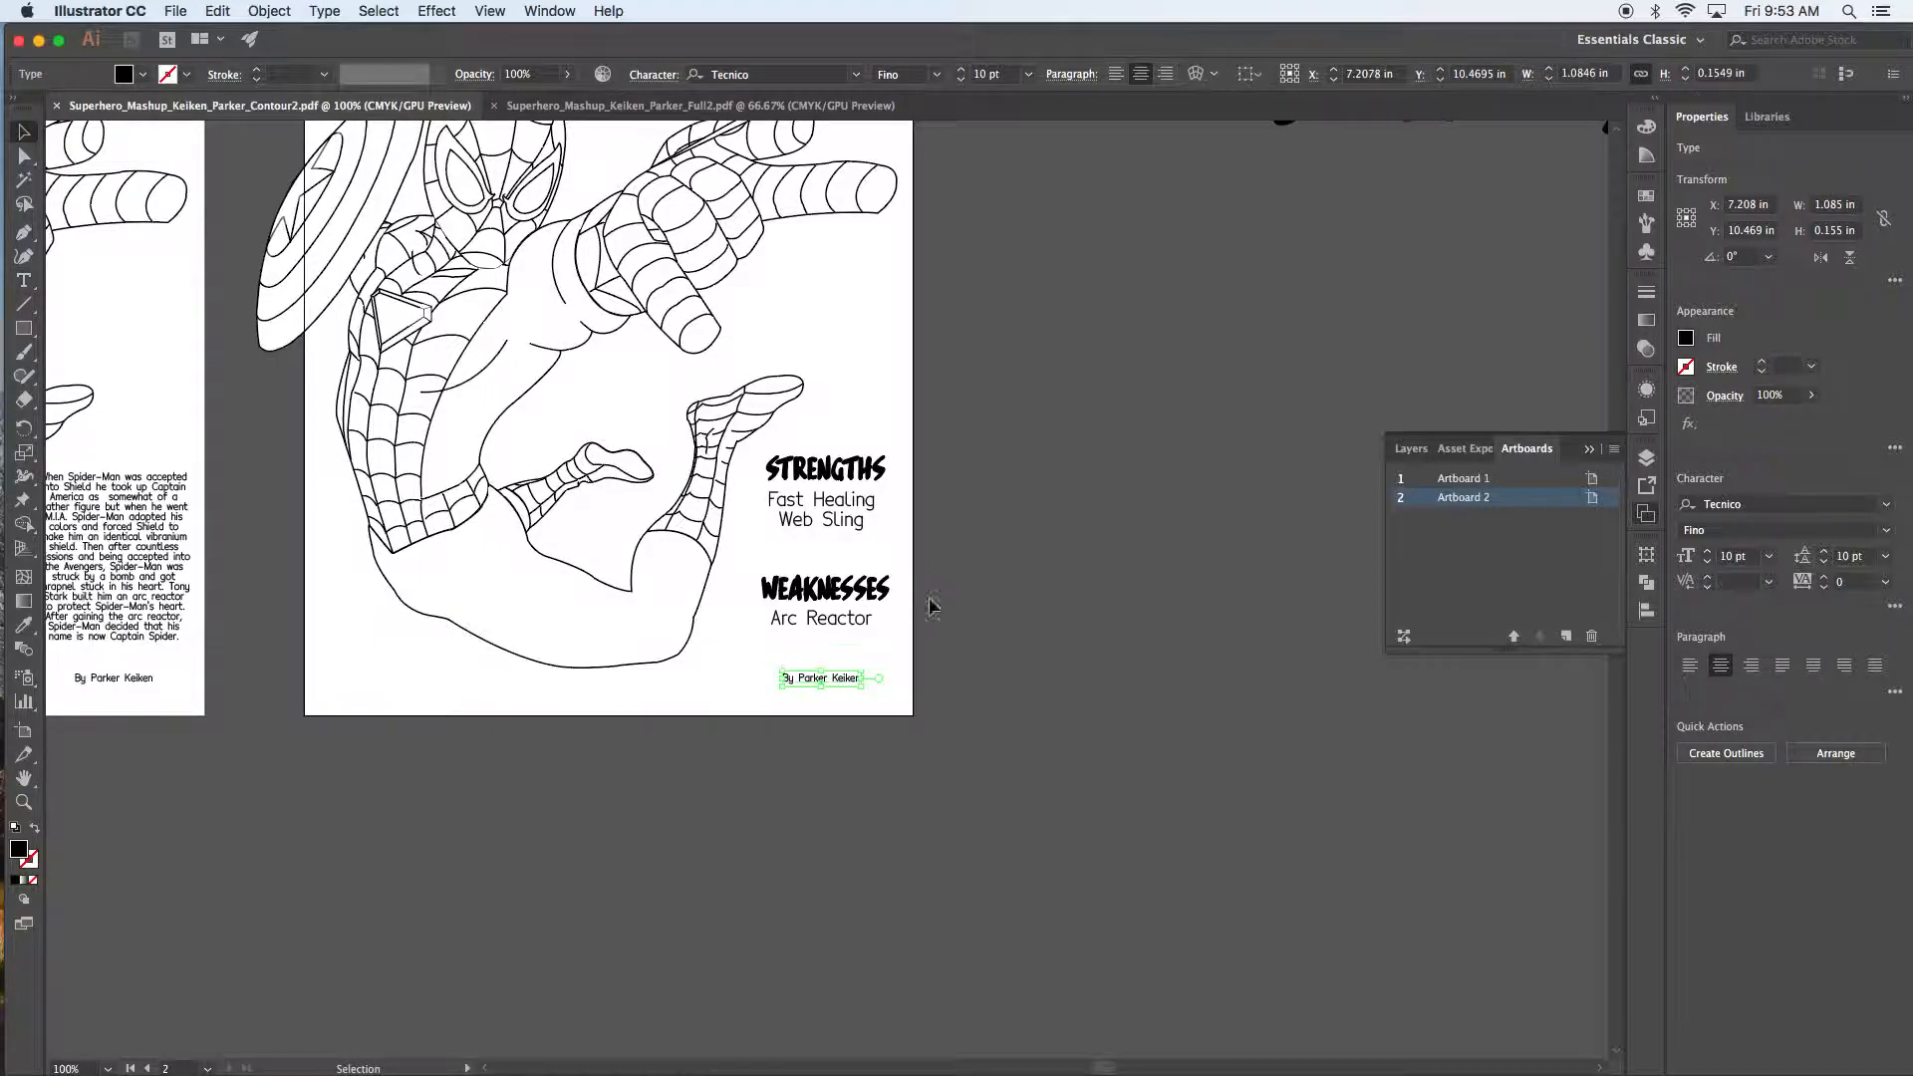
Step: Deselect the byline, frame both Captain Spider posters side by side, and bring up the Edit menu
click(1008, 648)
drag(937, 474, 1209, 626)
drag(913, 620, 1086, 621)
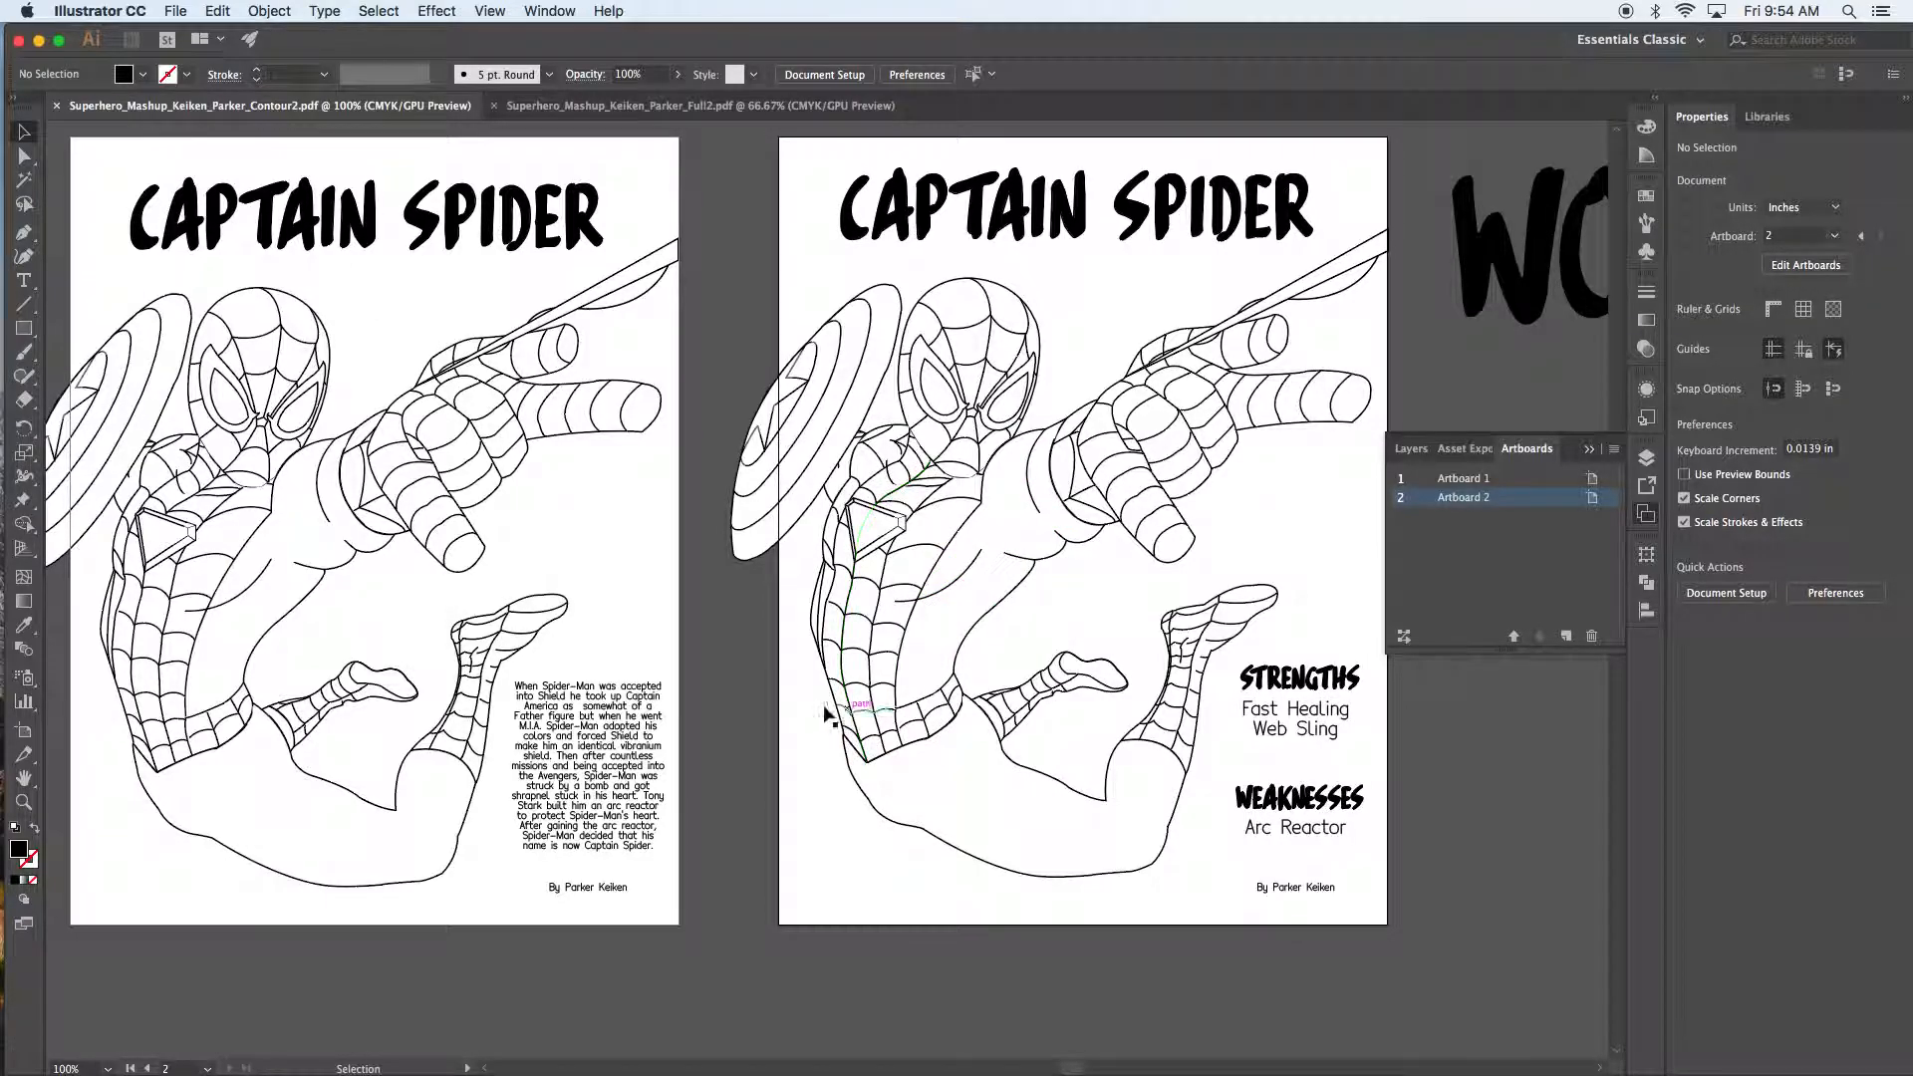
drag(798, 686, 842, 725)
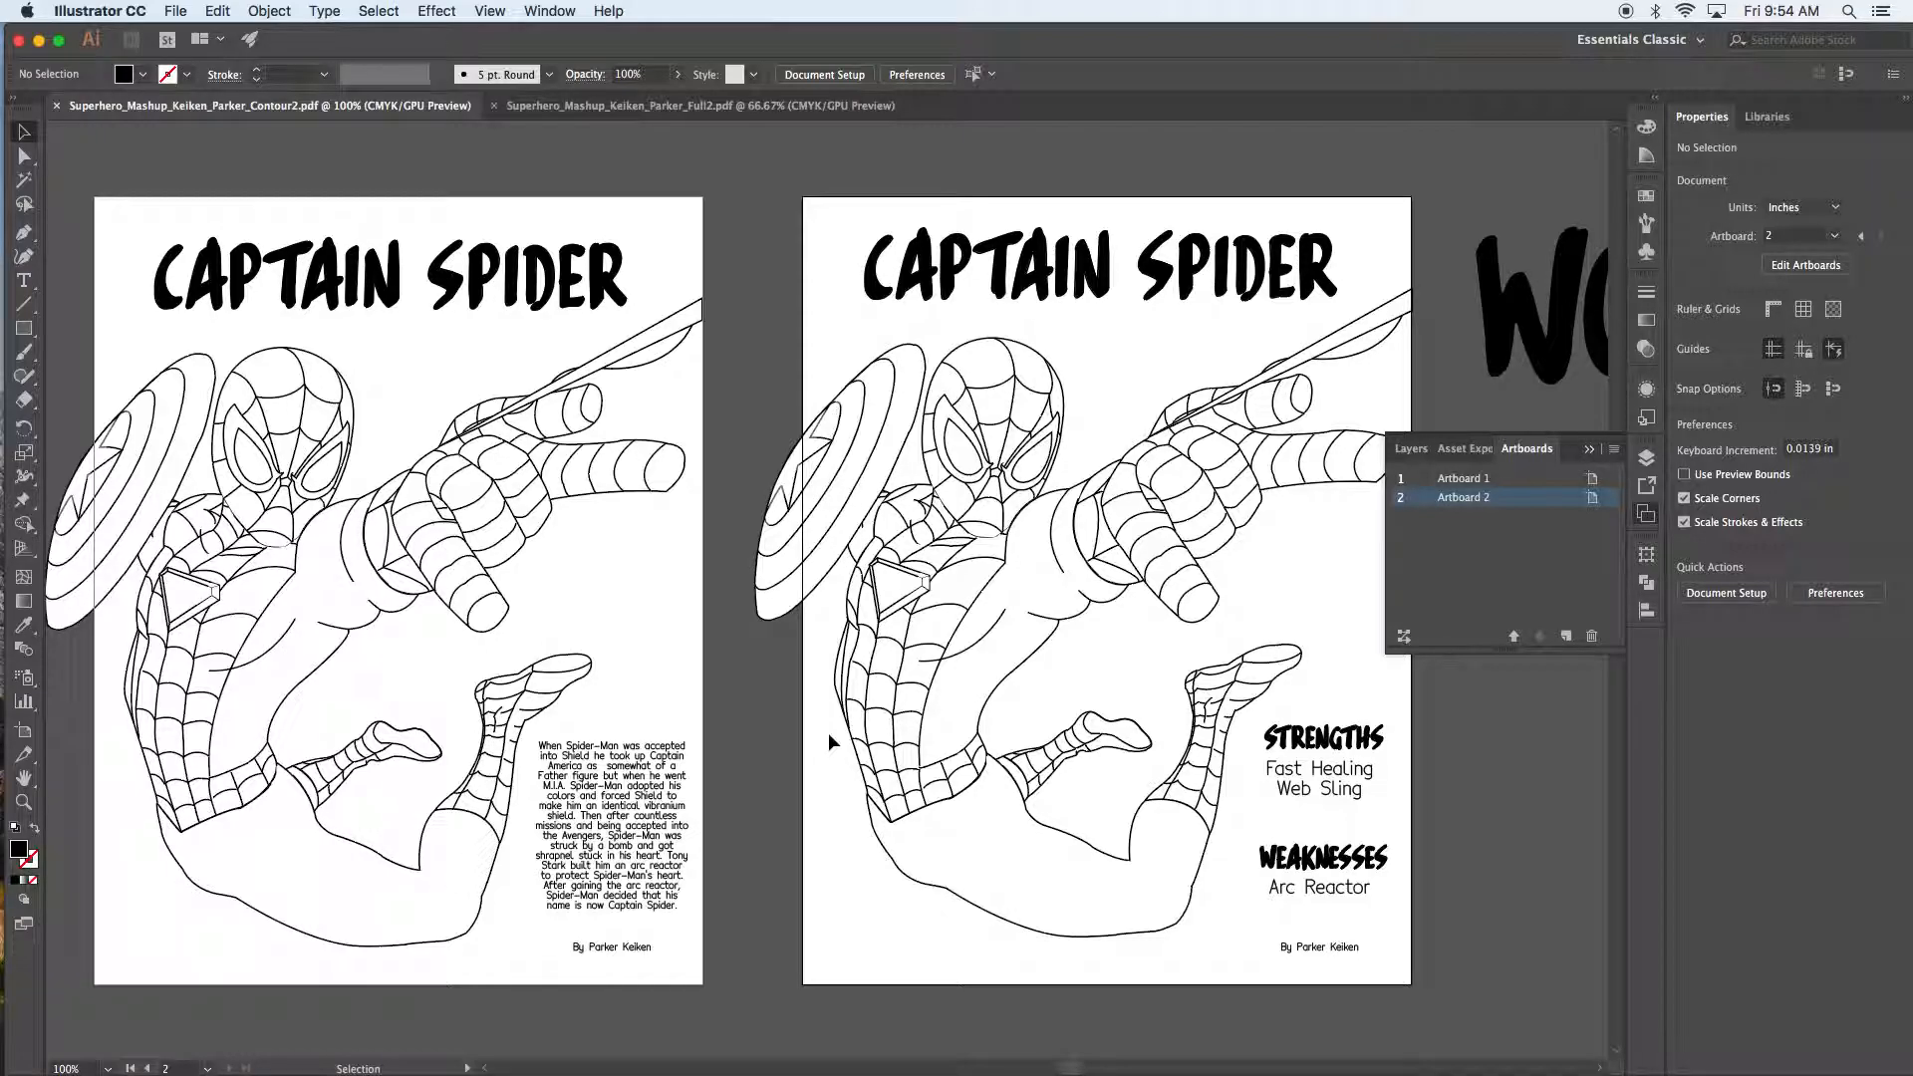
key(space)
mouse_move(771, 789)
mouse_down()
mouse_move(790, 726)
mouse_move(781, 765)
mouse_up()
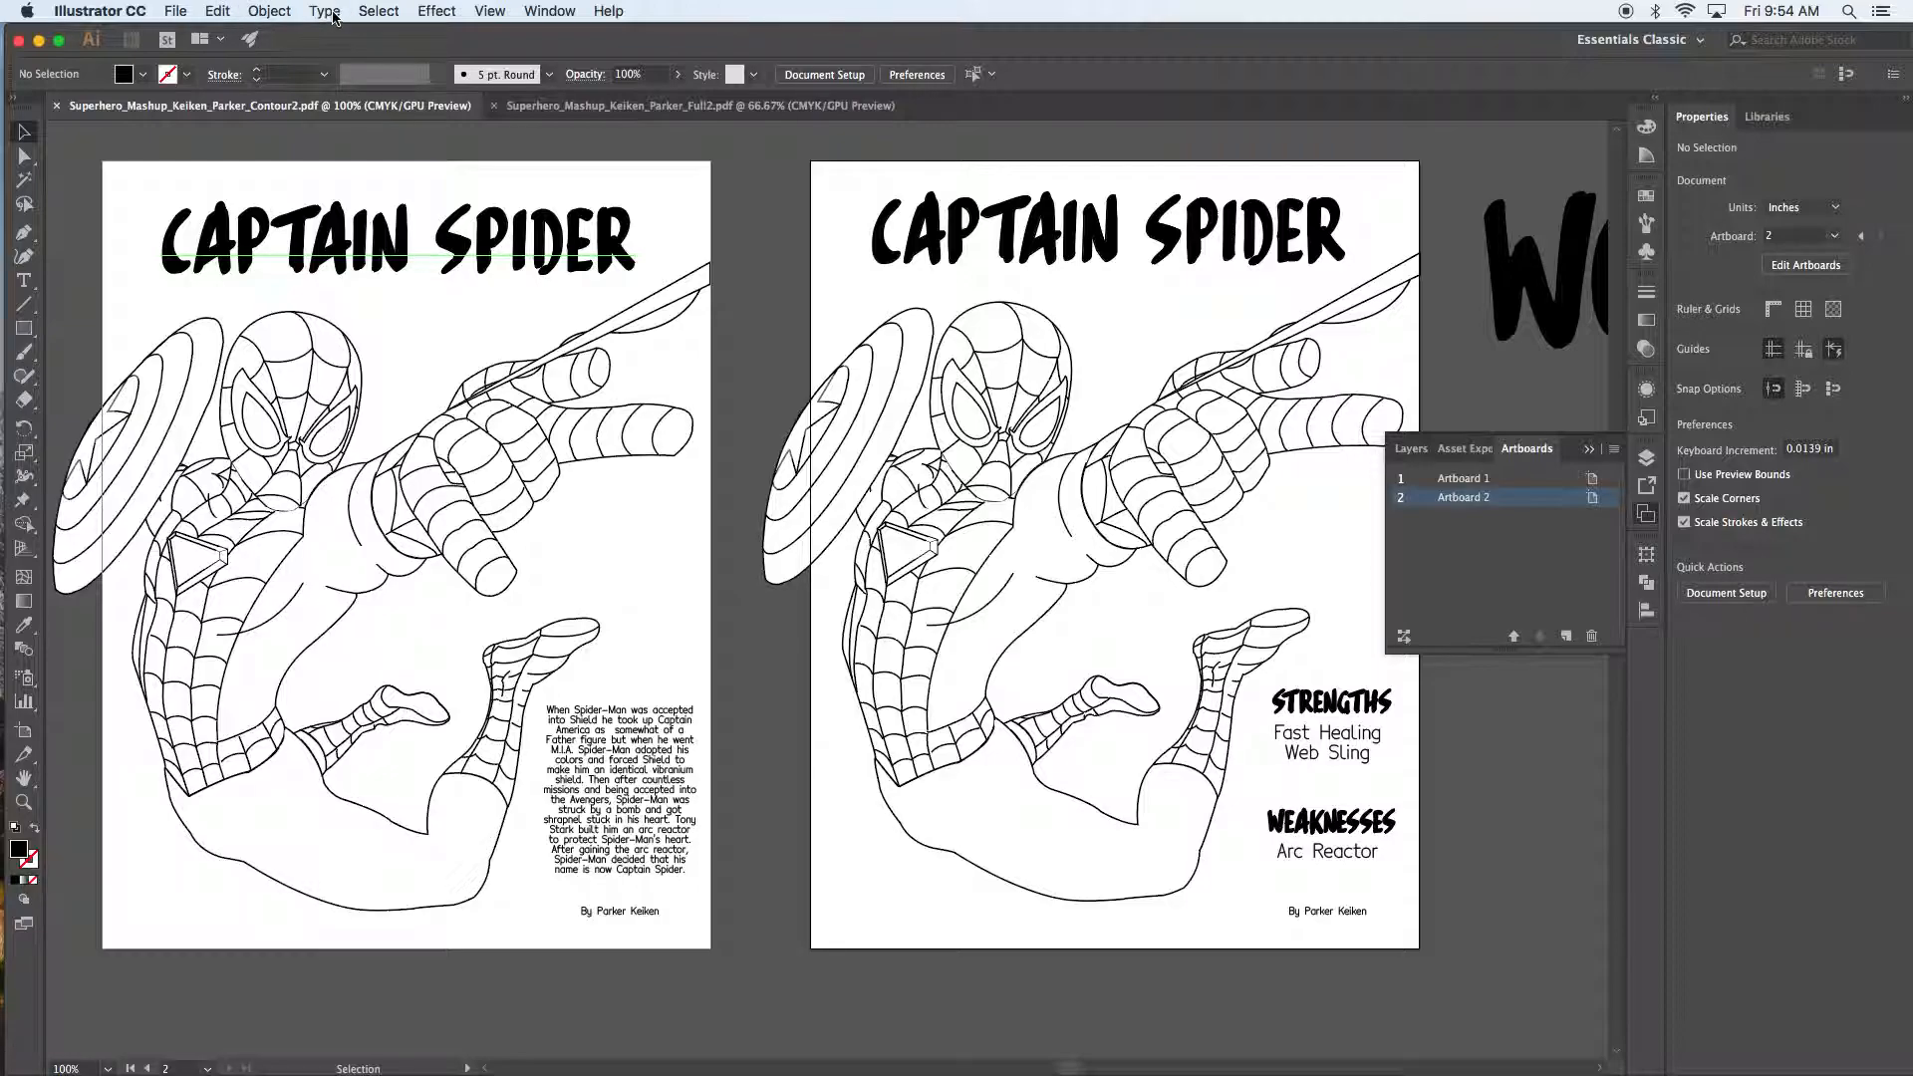
click(326, 11)
mouse_move(221, 11)
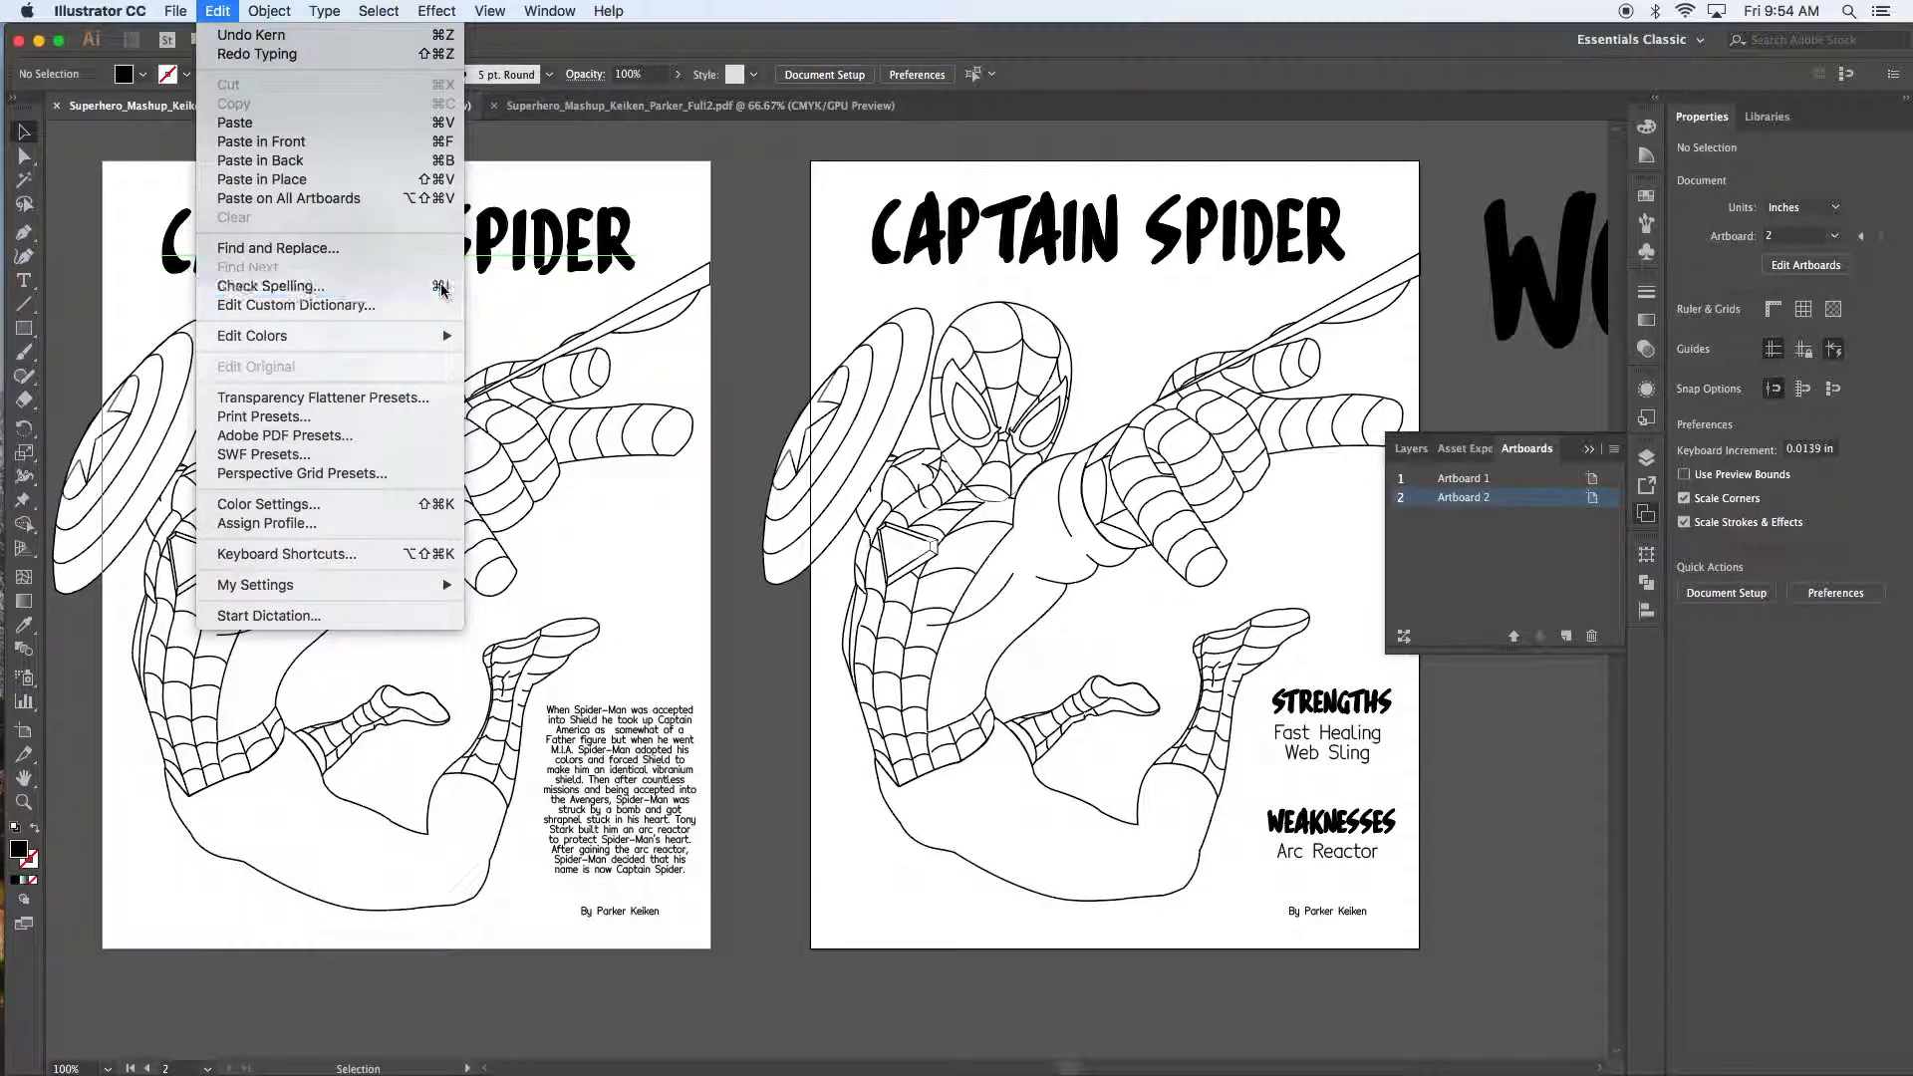
Step: Run Check Spelling on all text, ignoring M.I.A., vibranium and both byline surnames
click(442, 289)
drag(837, 366, 664, 401)
click(953, 467)
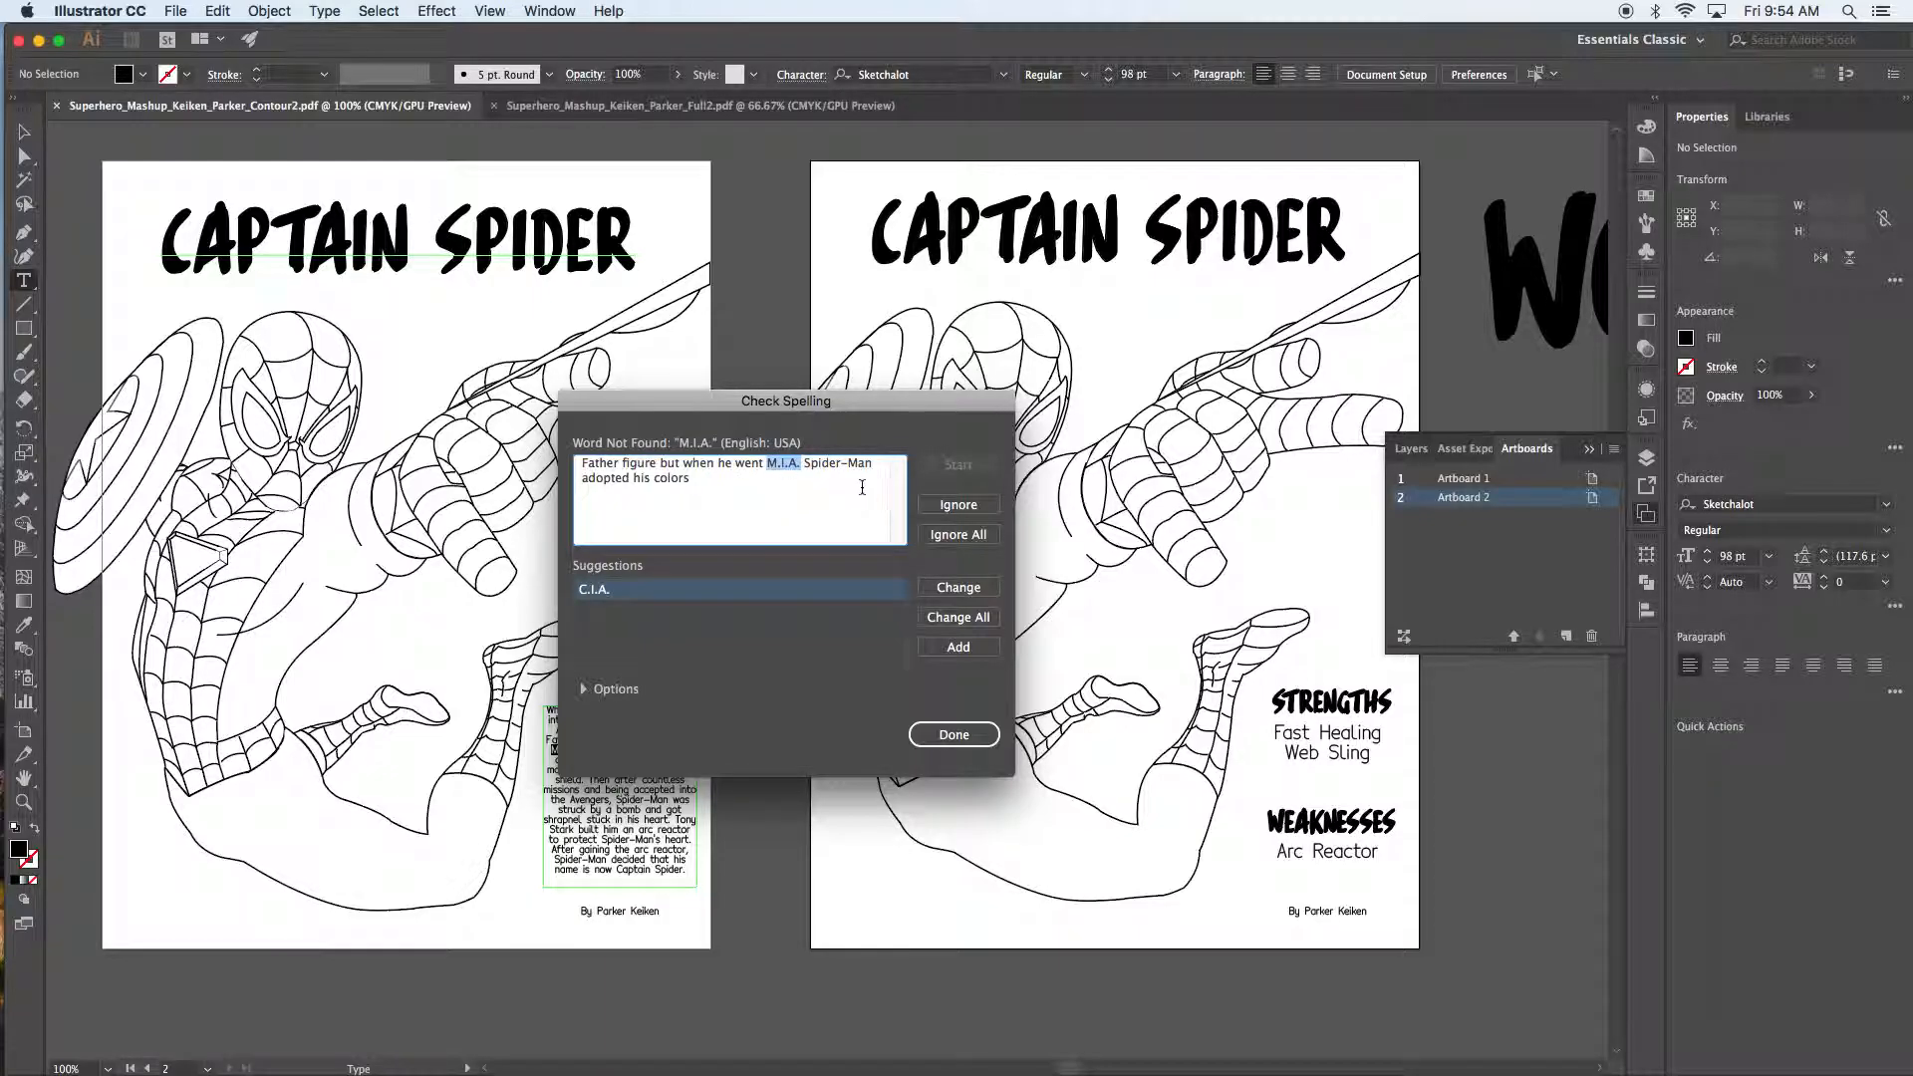
click(958, 507)
click(958, 507)
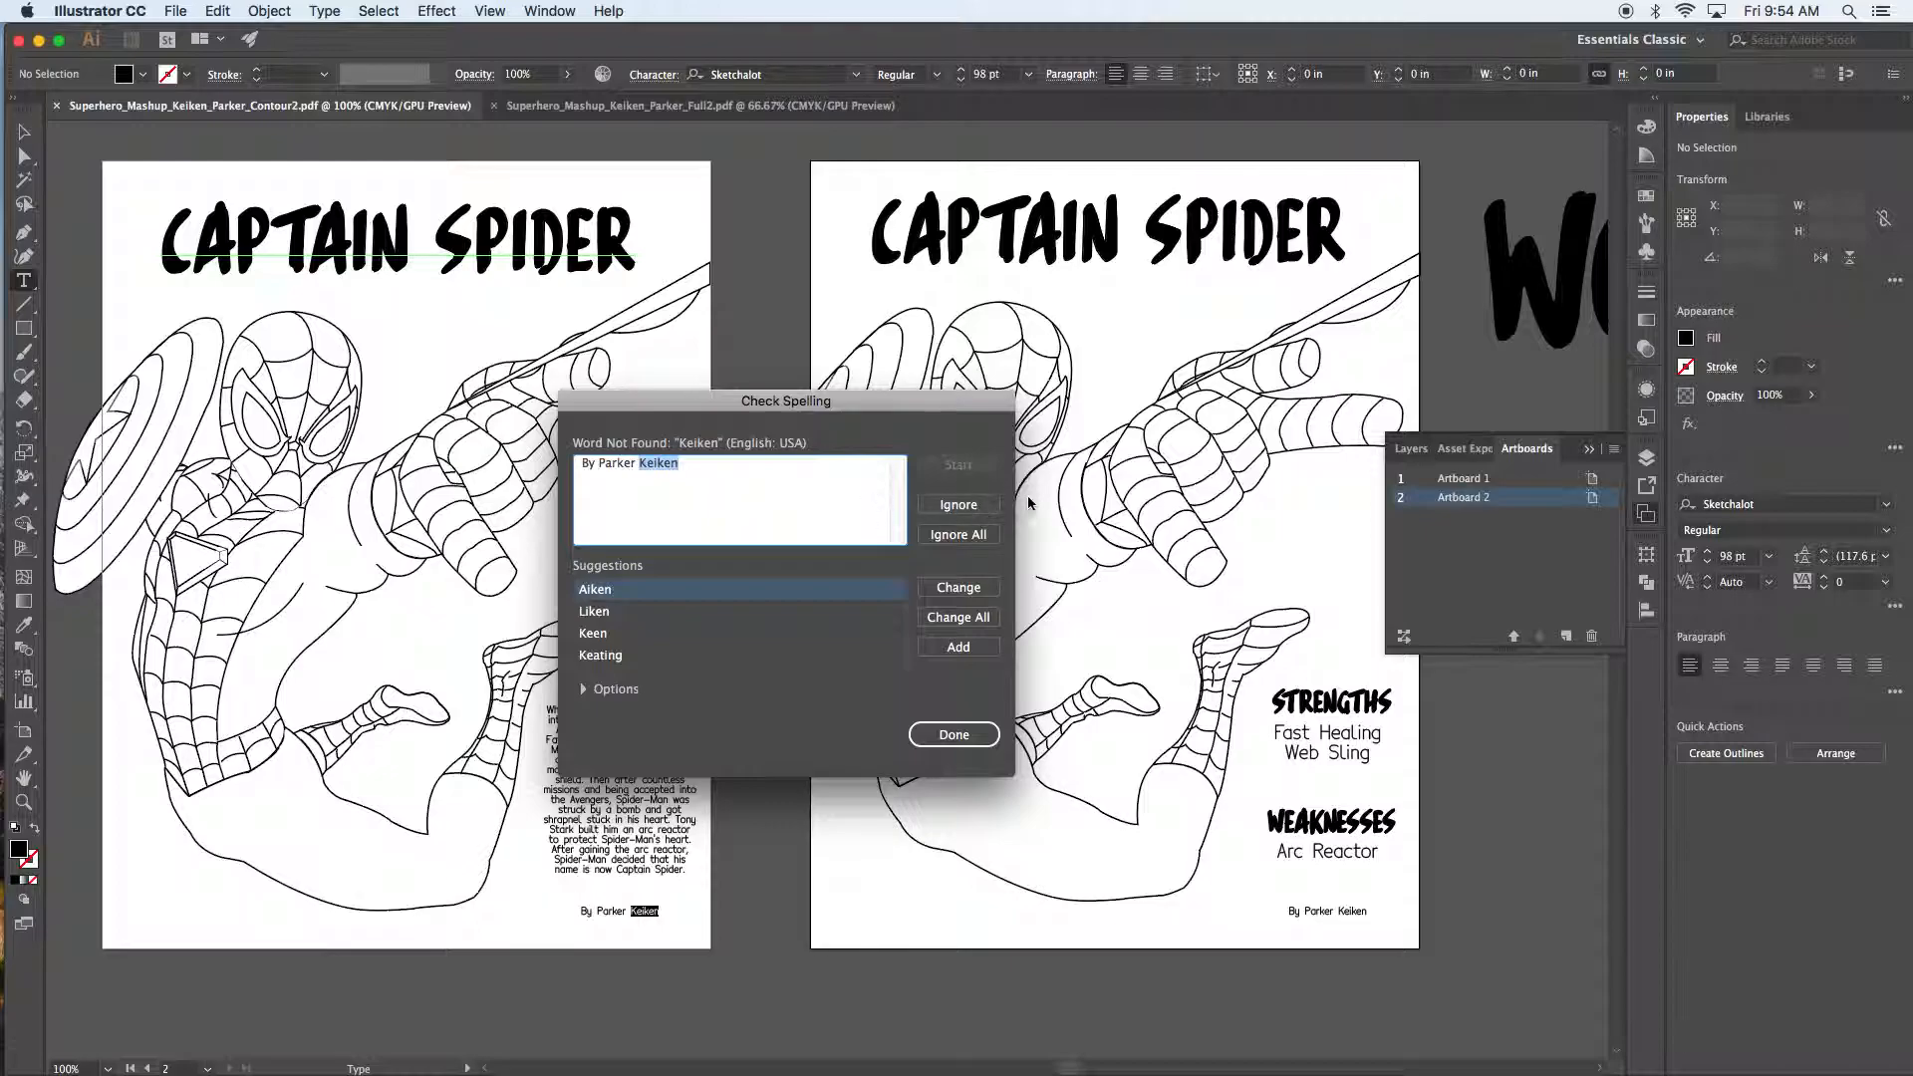
click(959, 506)
click(982, 511)
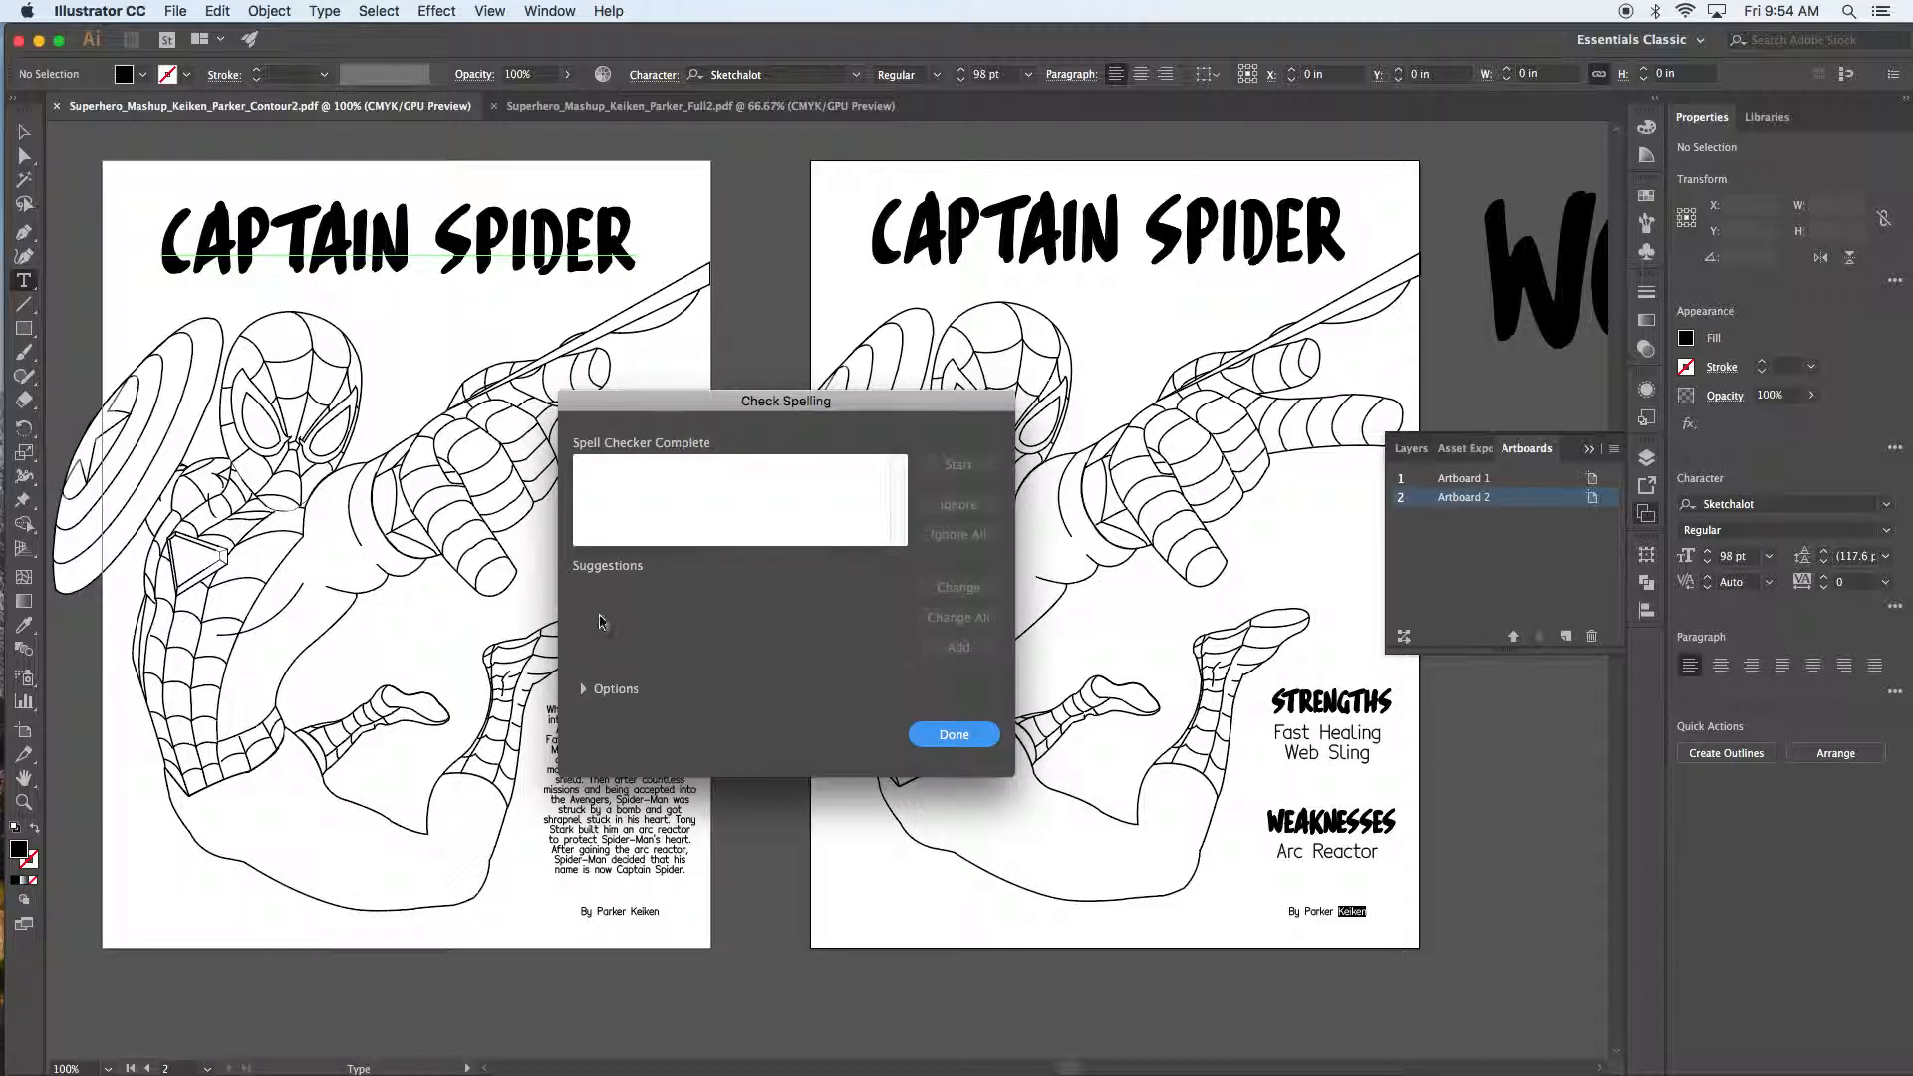
click(951, 736)
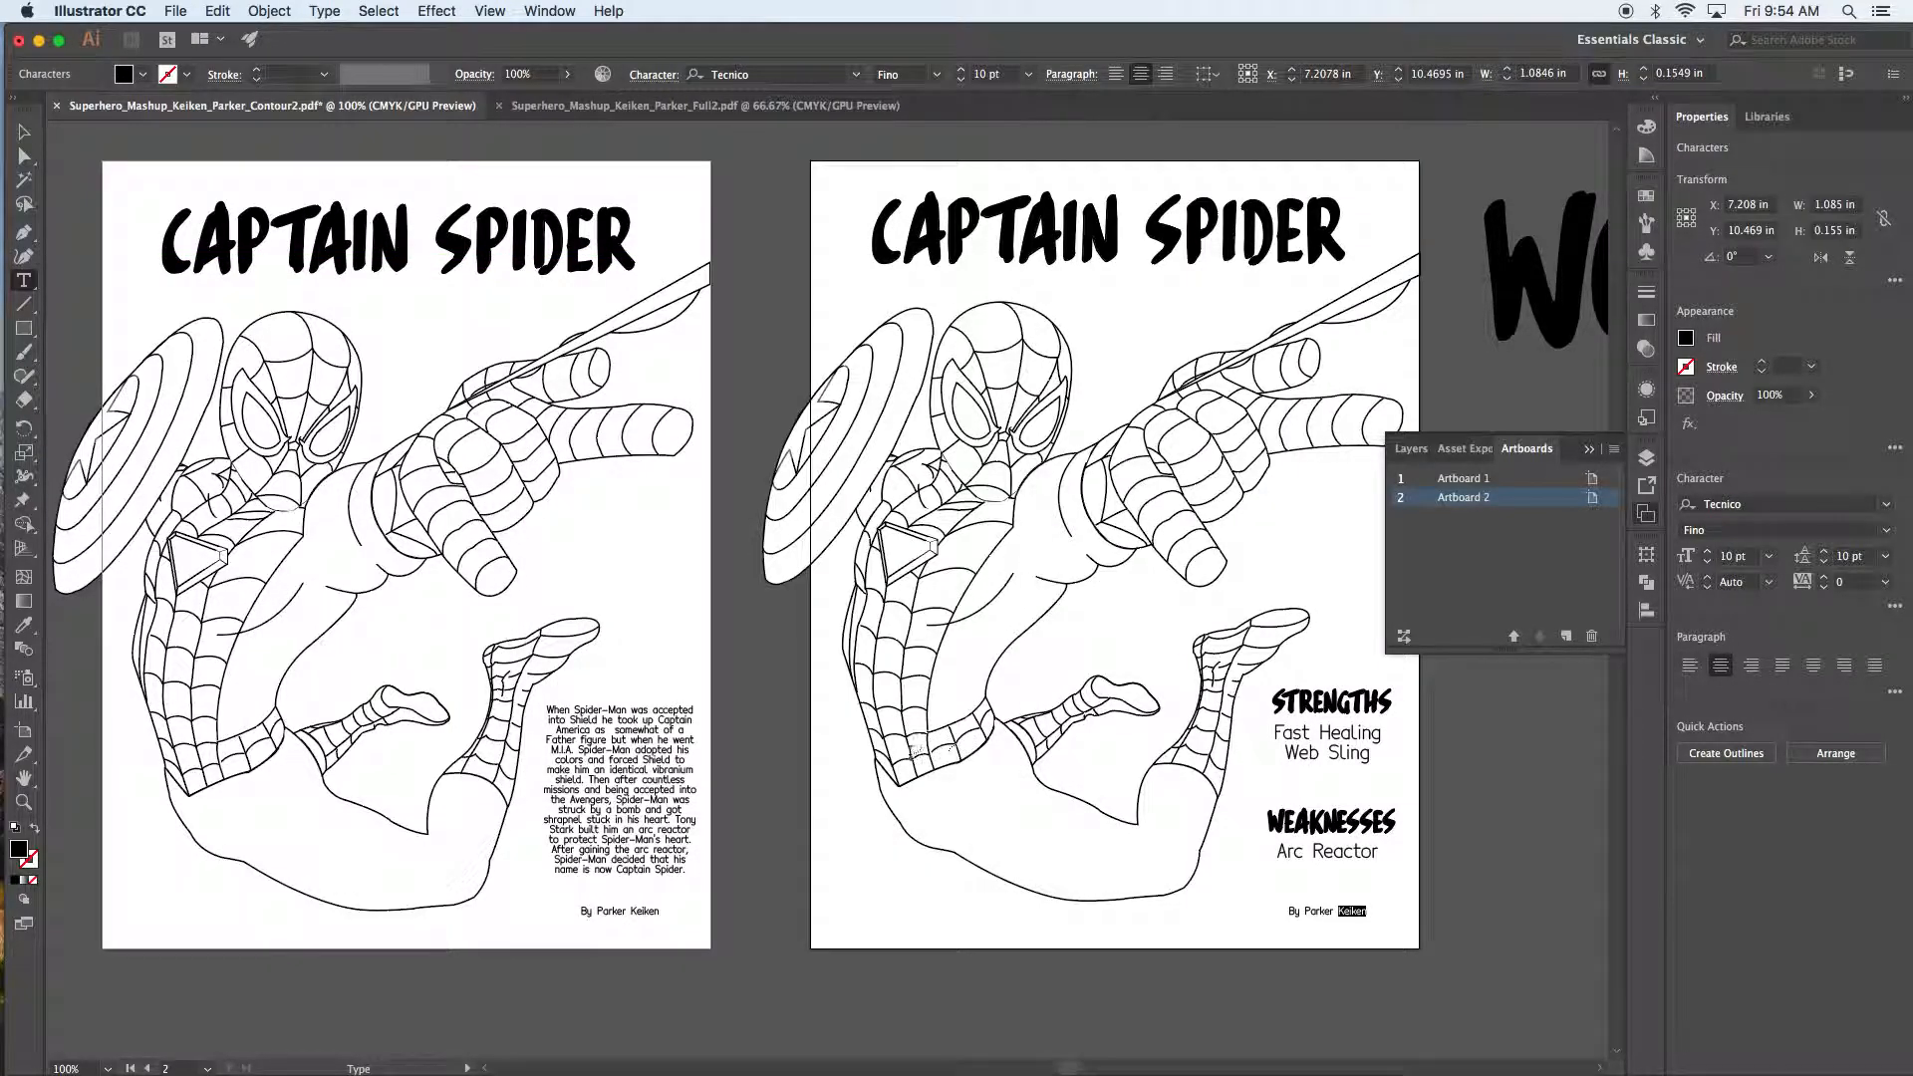
Step: Exit text editing, deselect the byline, and shift the view of both posters slightly
key(Escape)
click(790, 697)
key(space)
drag(988, 782, 1062, 745)
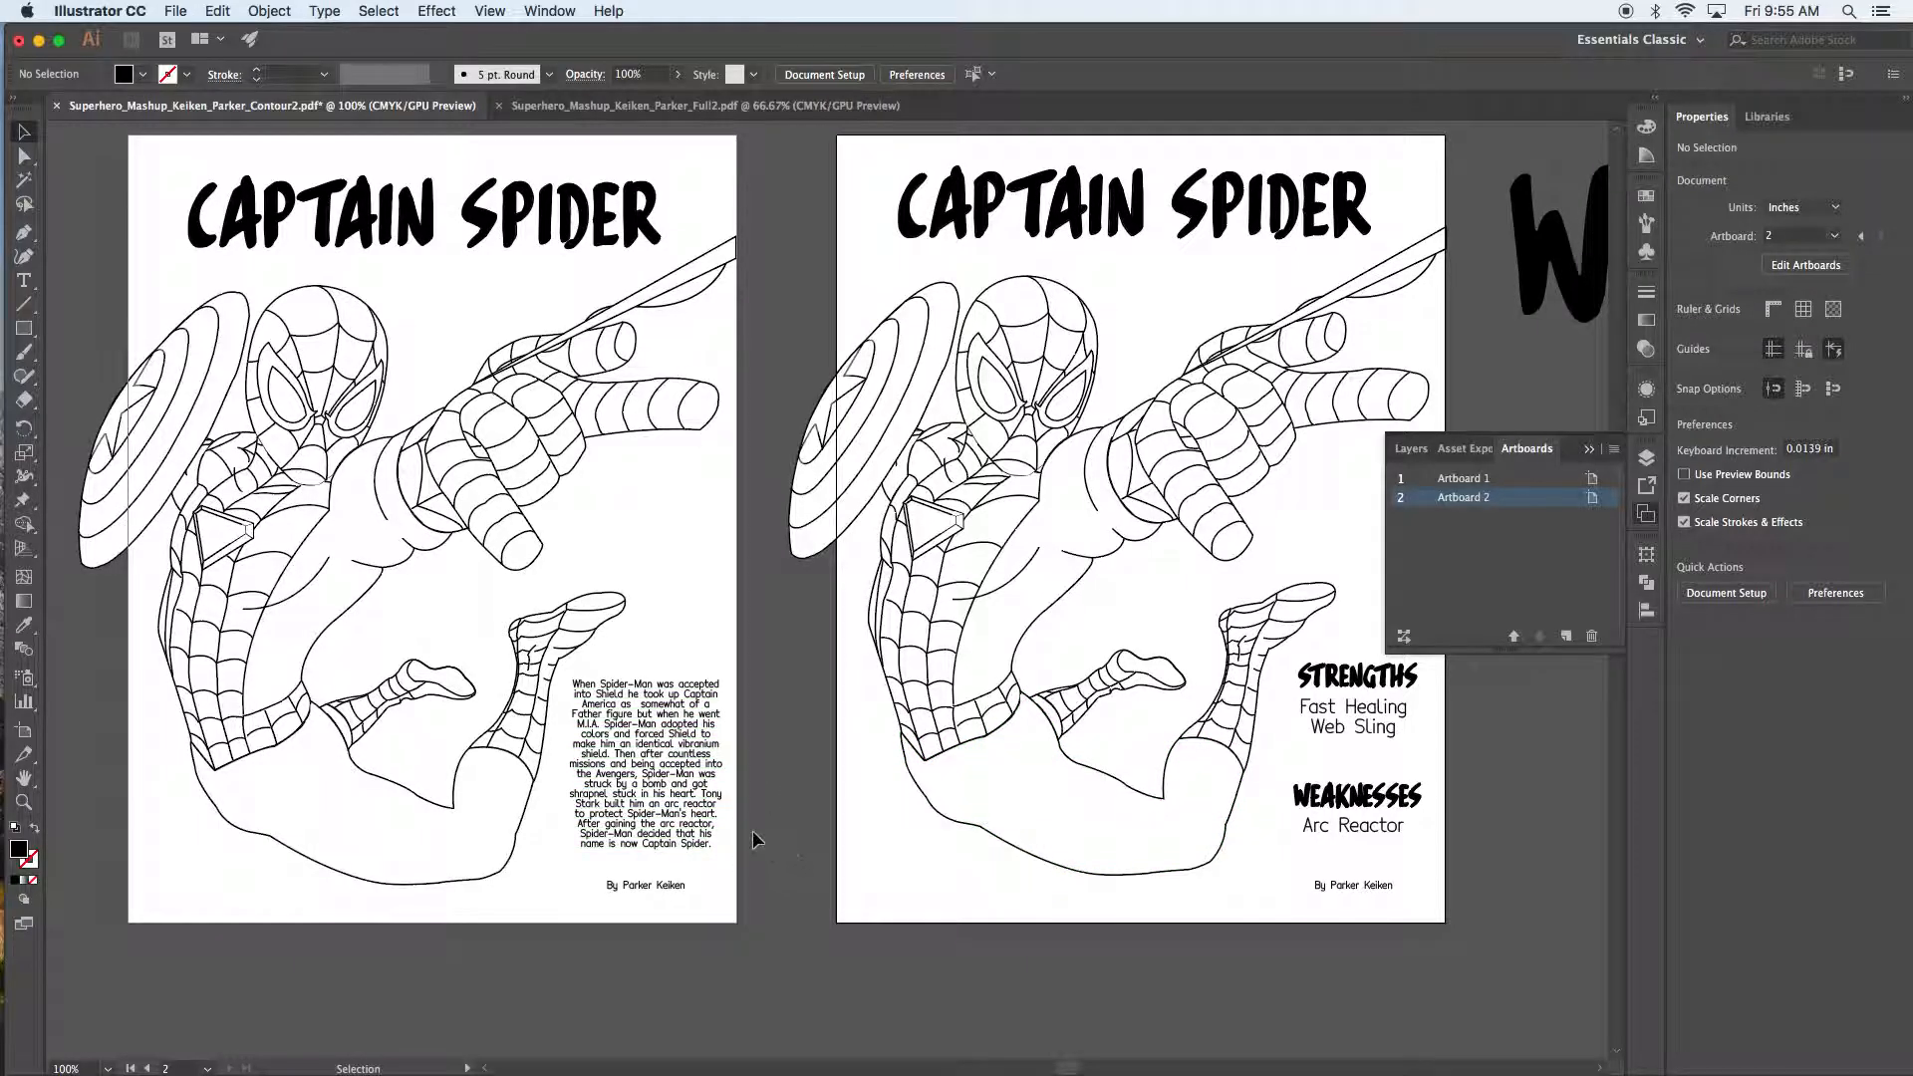
Step: Zoom to 200% on the first poster's body paragraph, try a smaller font size, then restore 10 pt
click(697, 802)
key(space)
drag(648, 596, 684, 478)
key(super+equal)
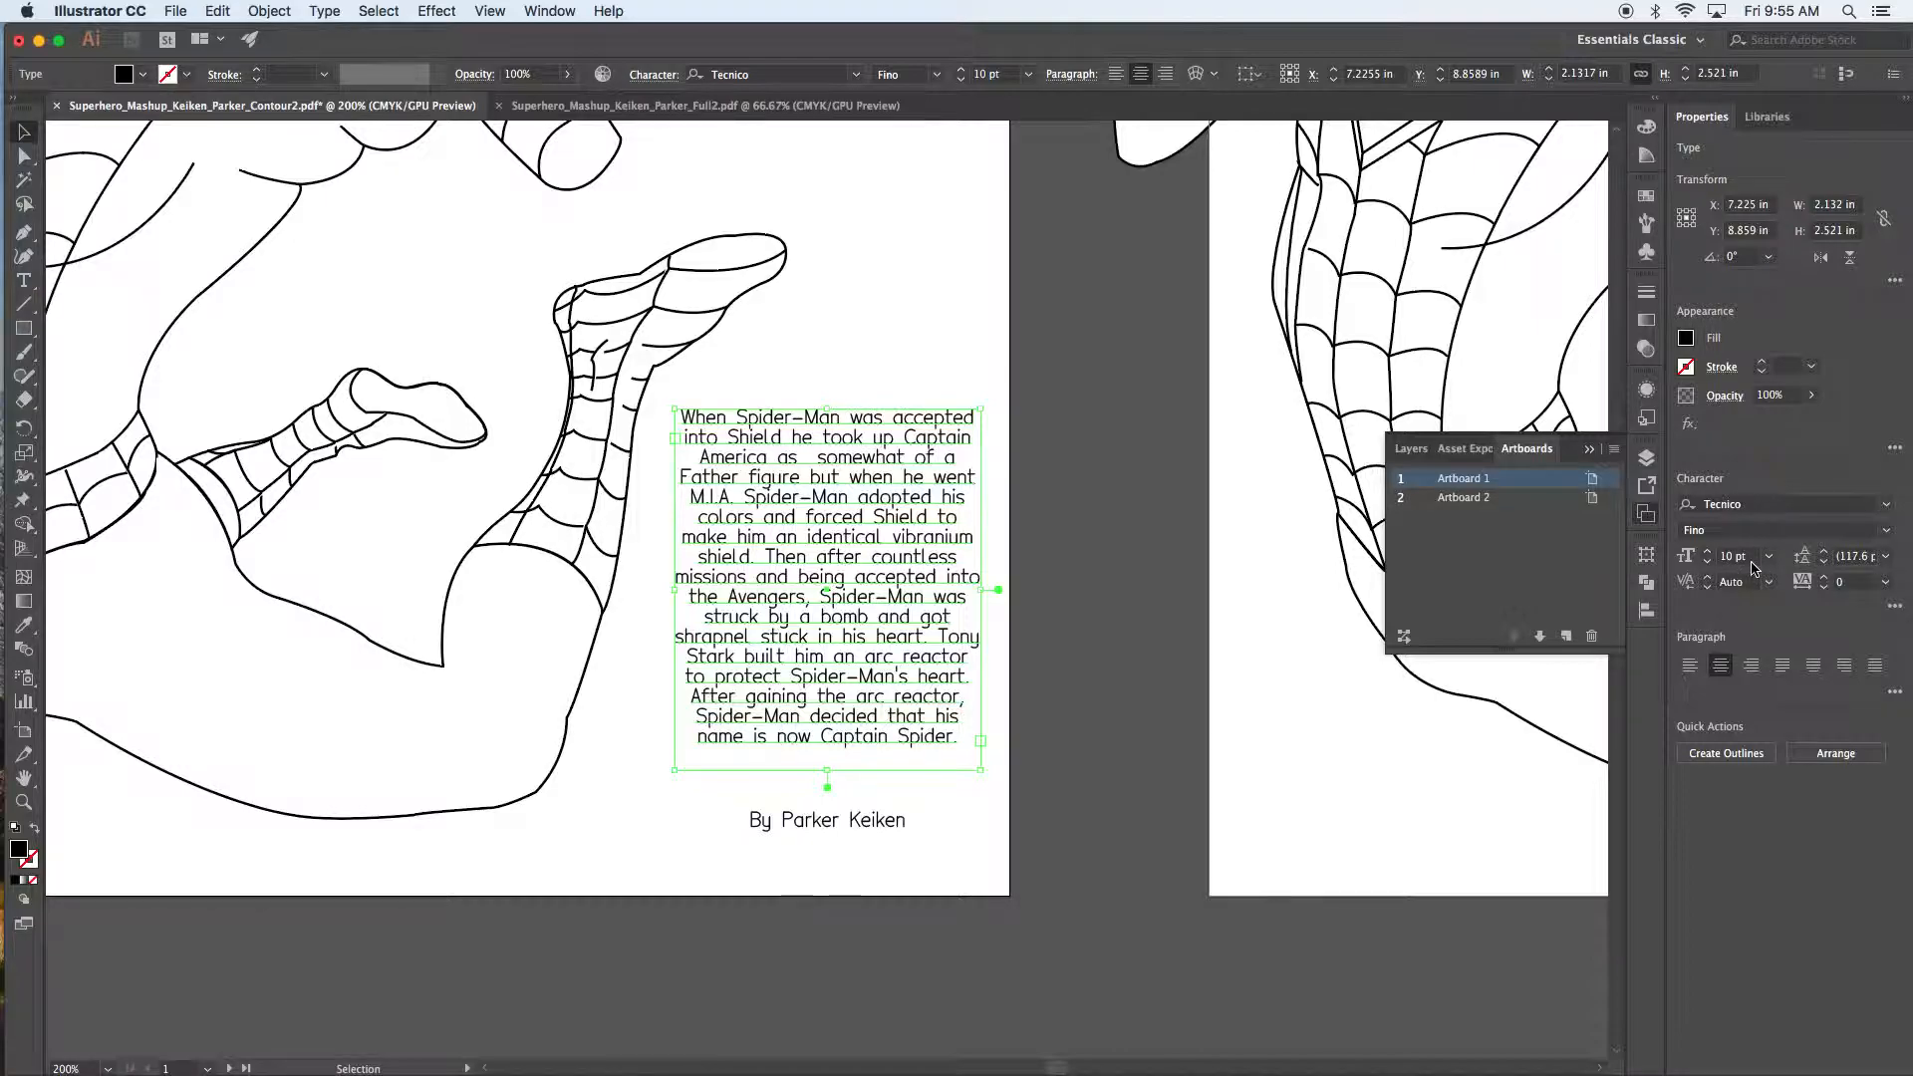
click(1710, 565)
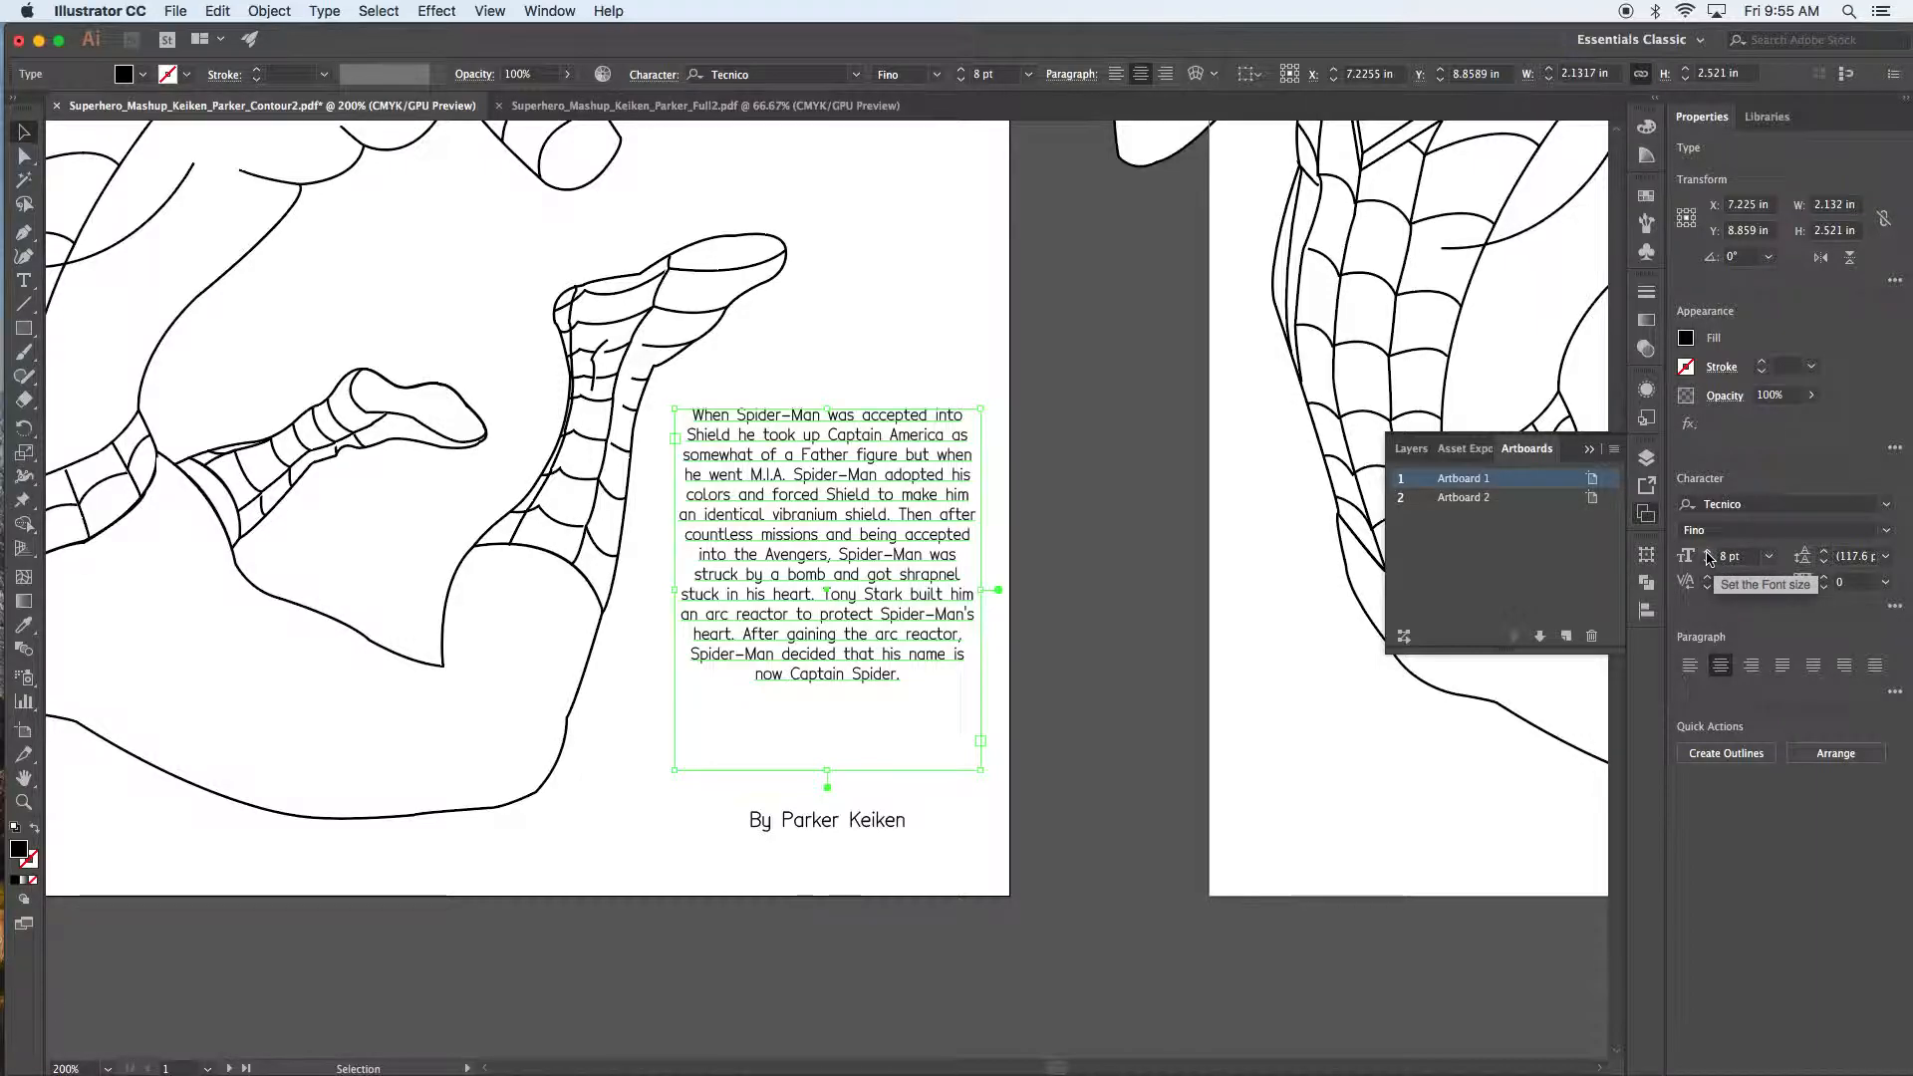
click(1707, 554)
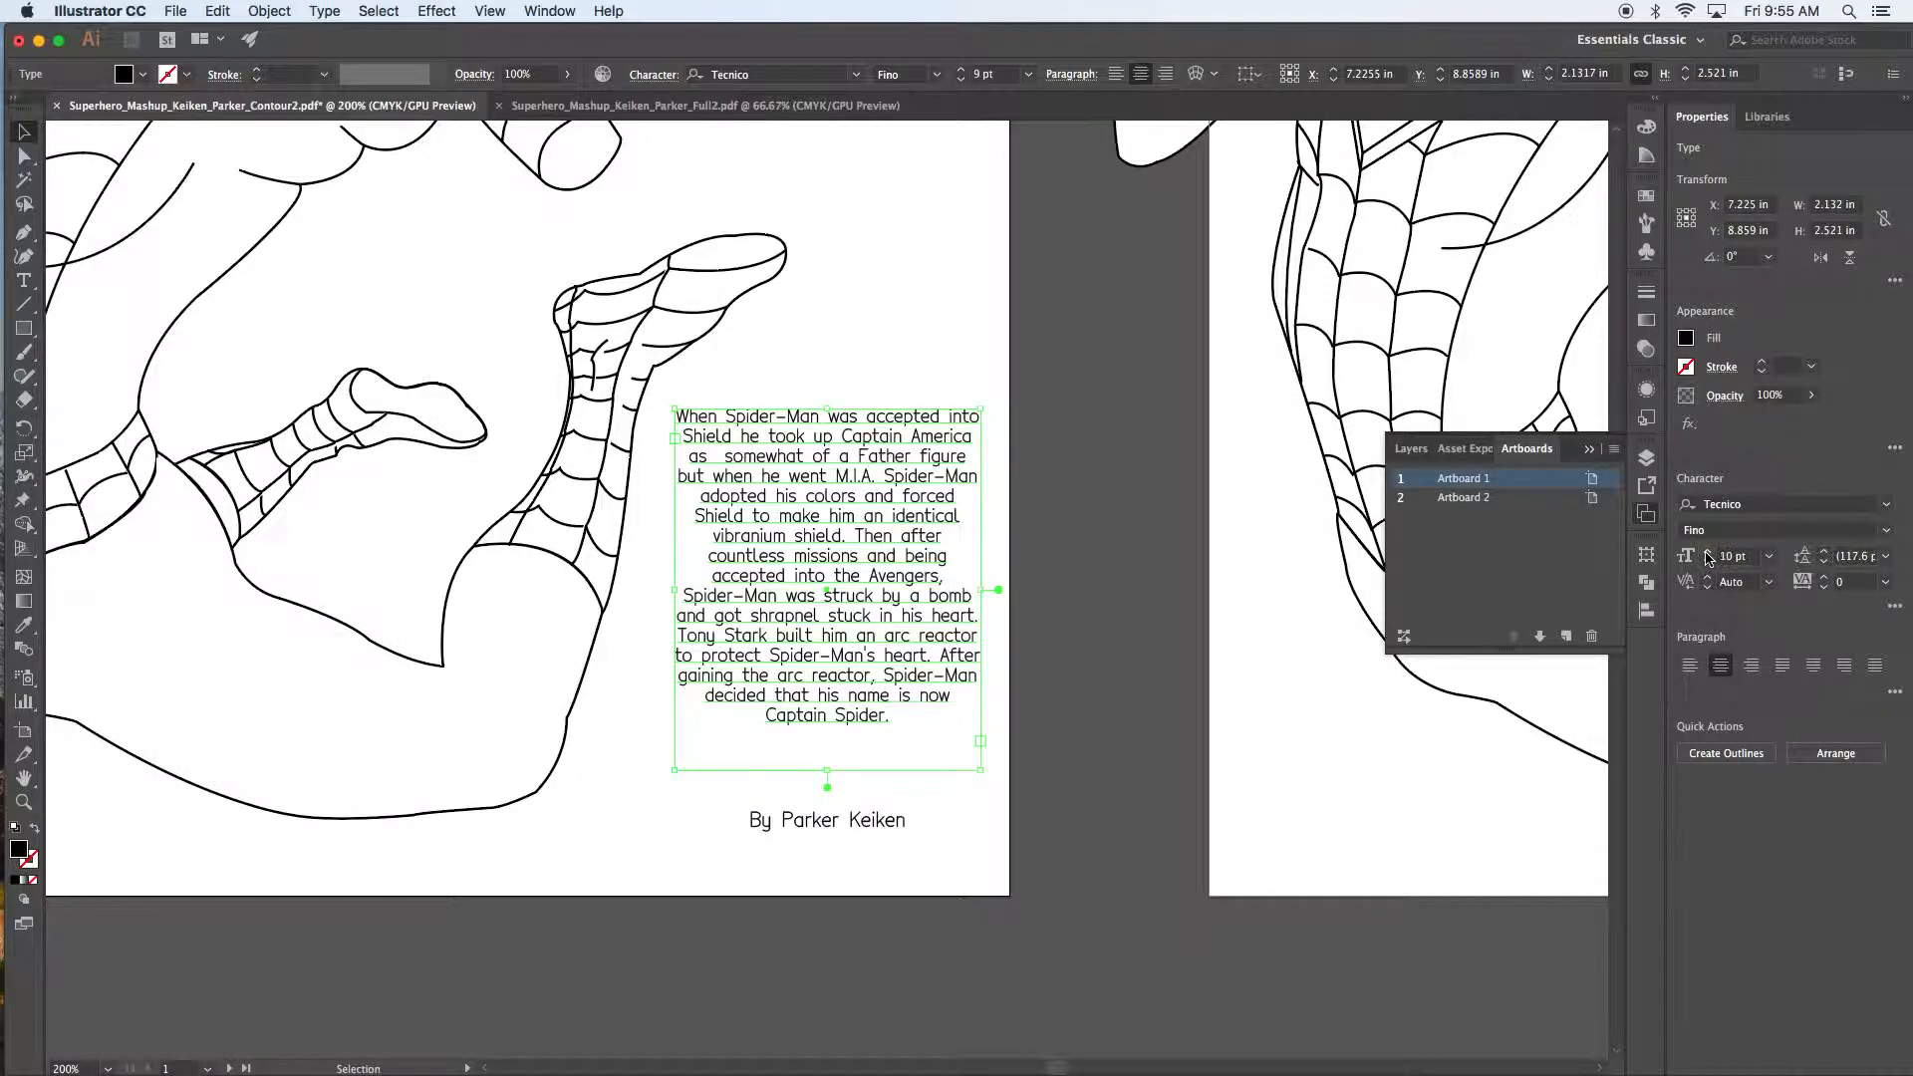
click(1707, 554)
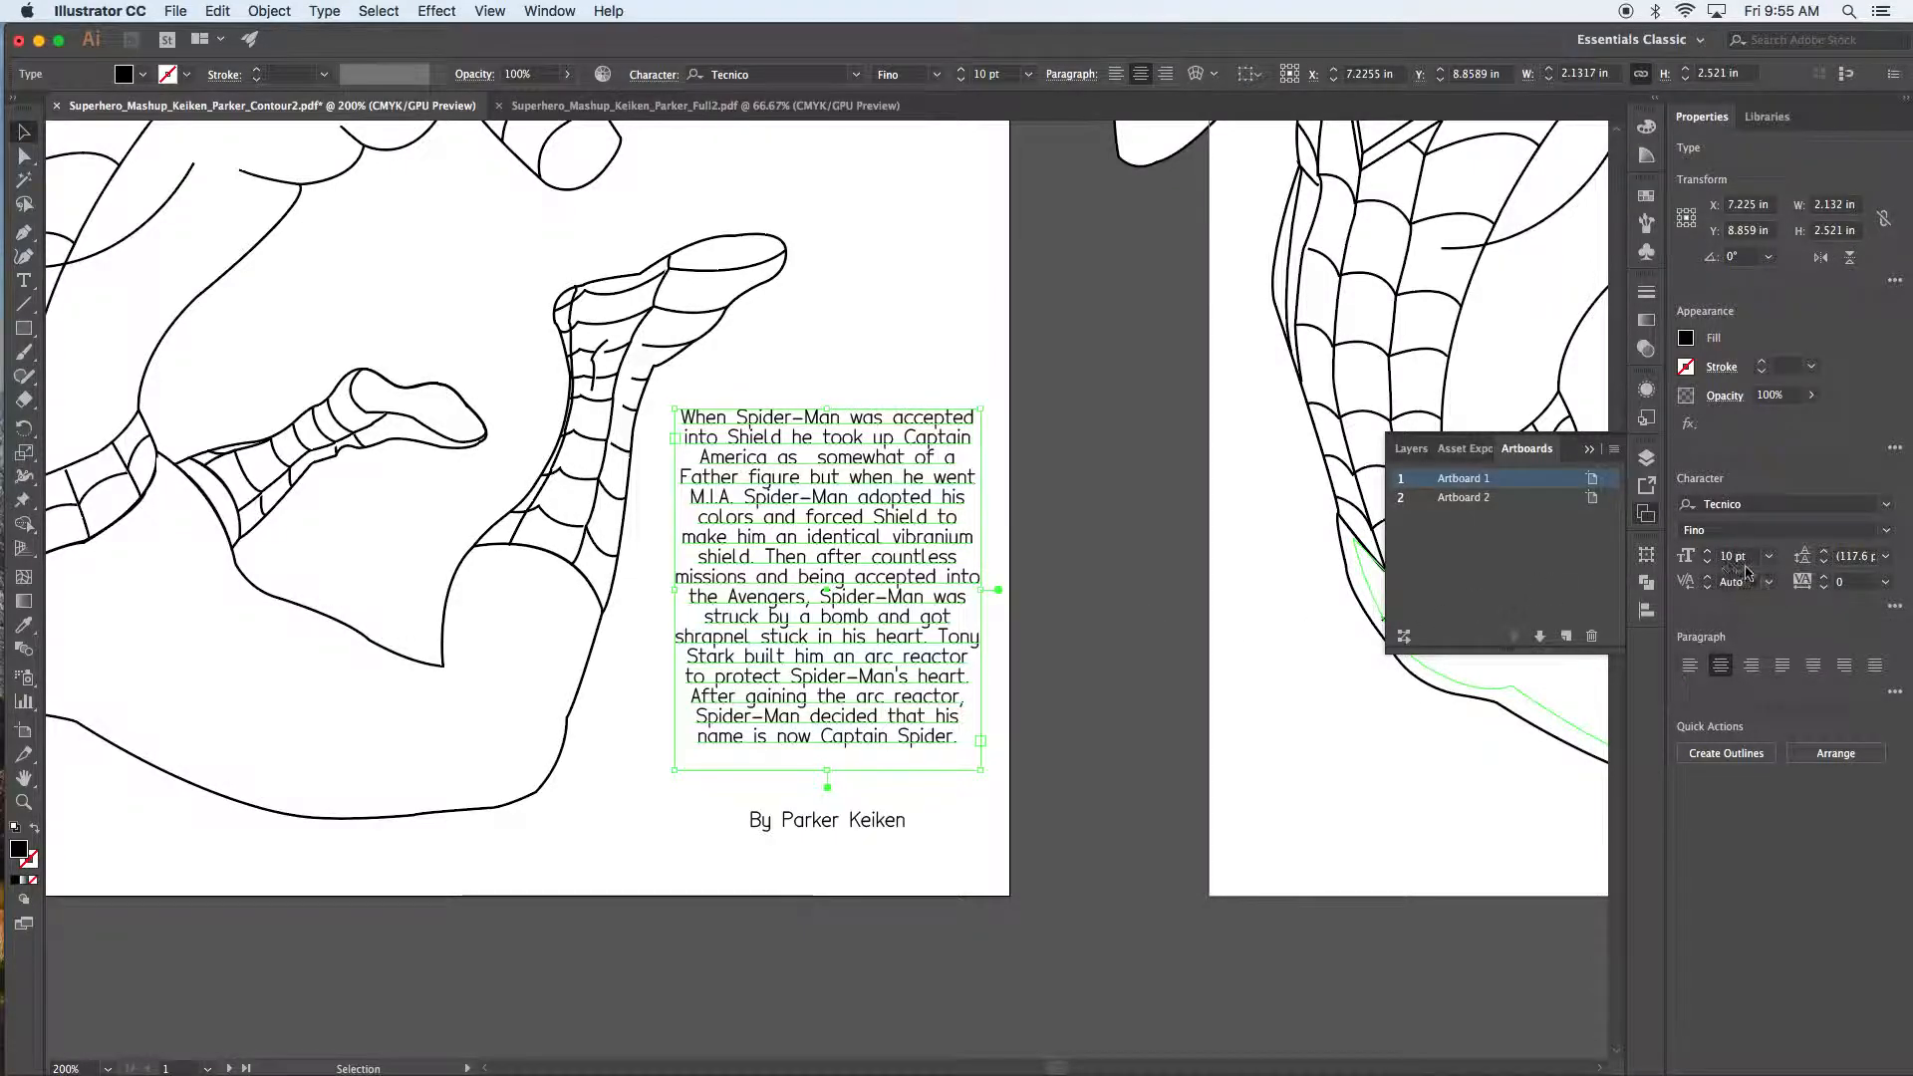
click(1048, 685)
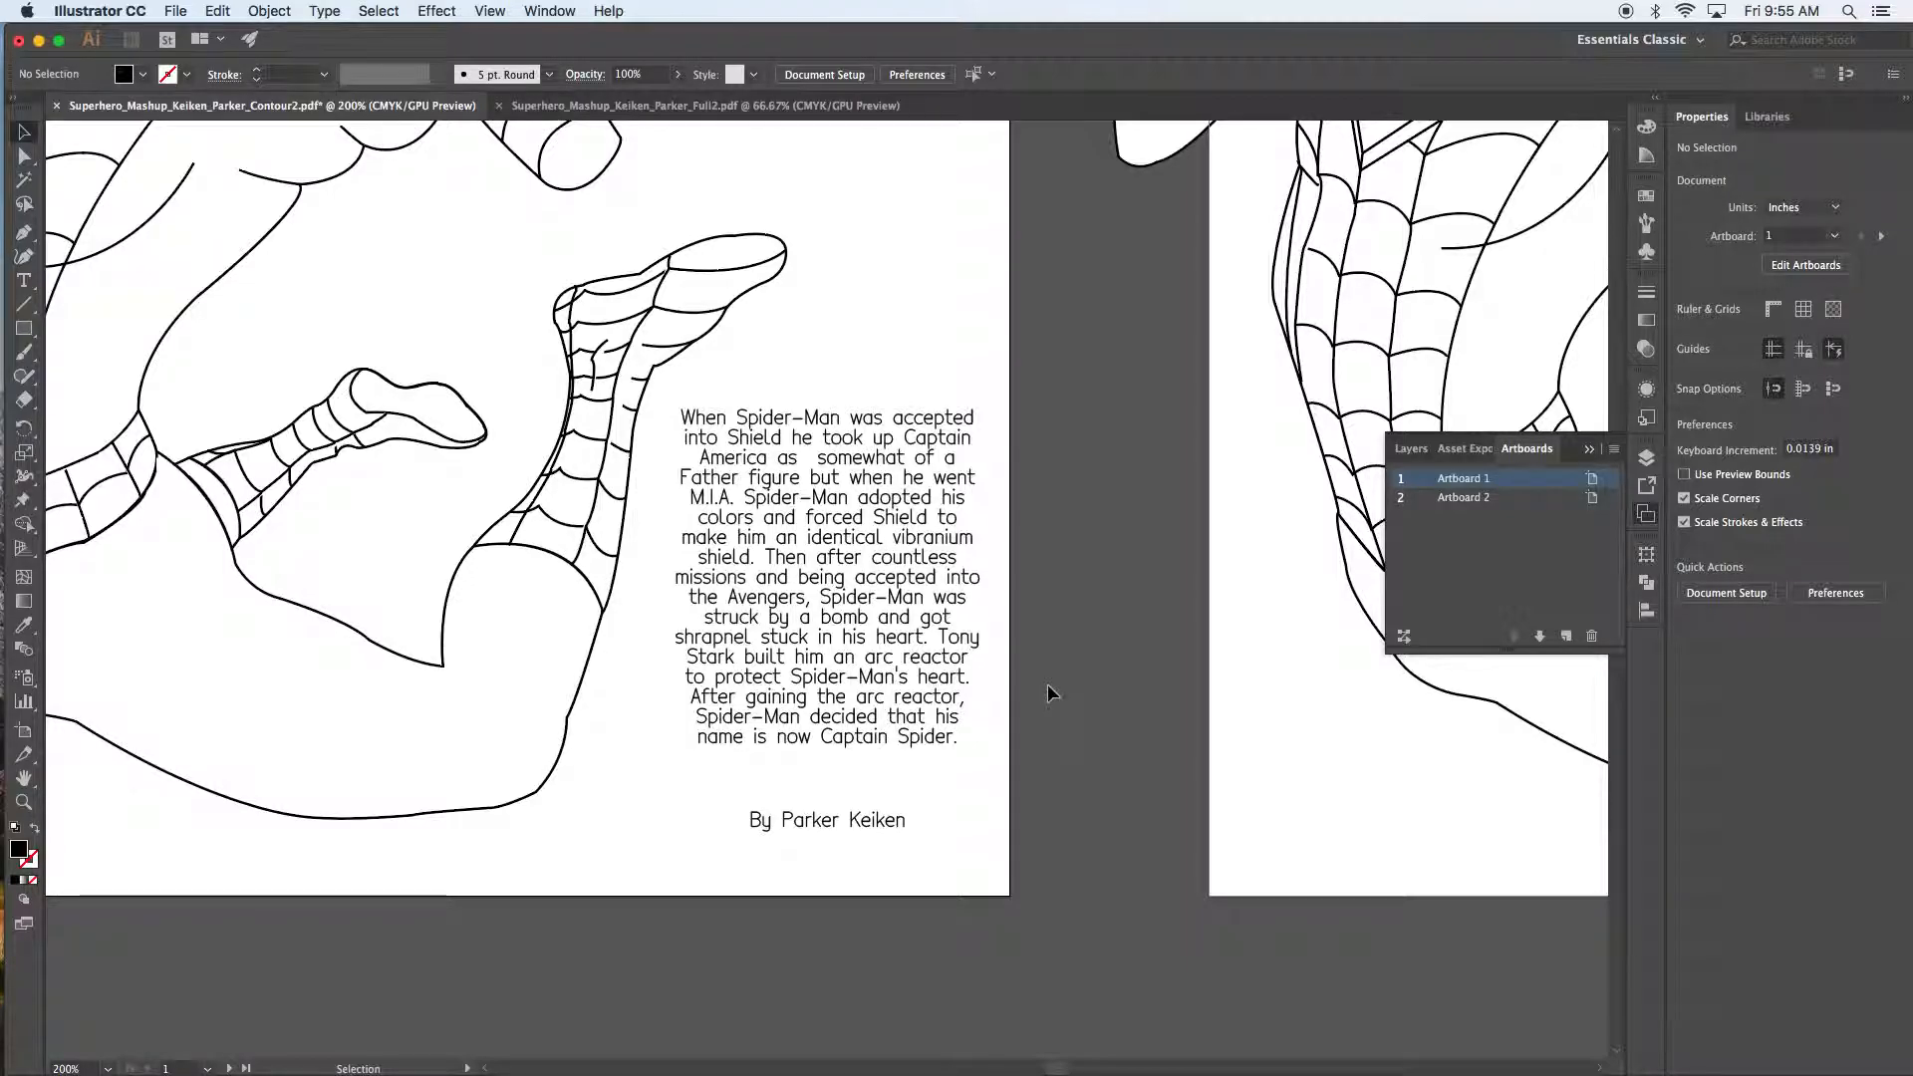
click(877, 635)
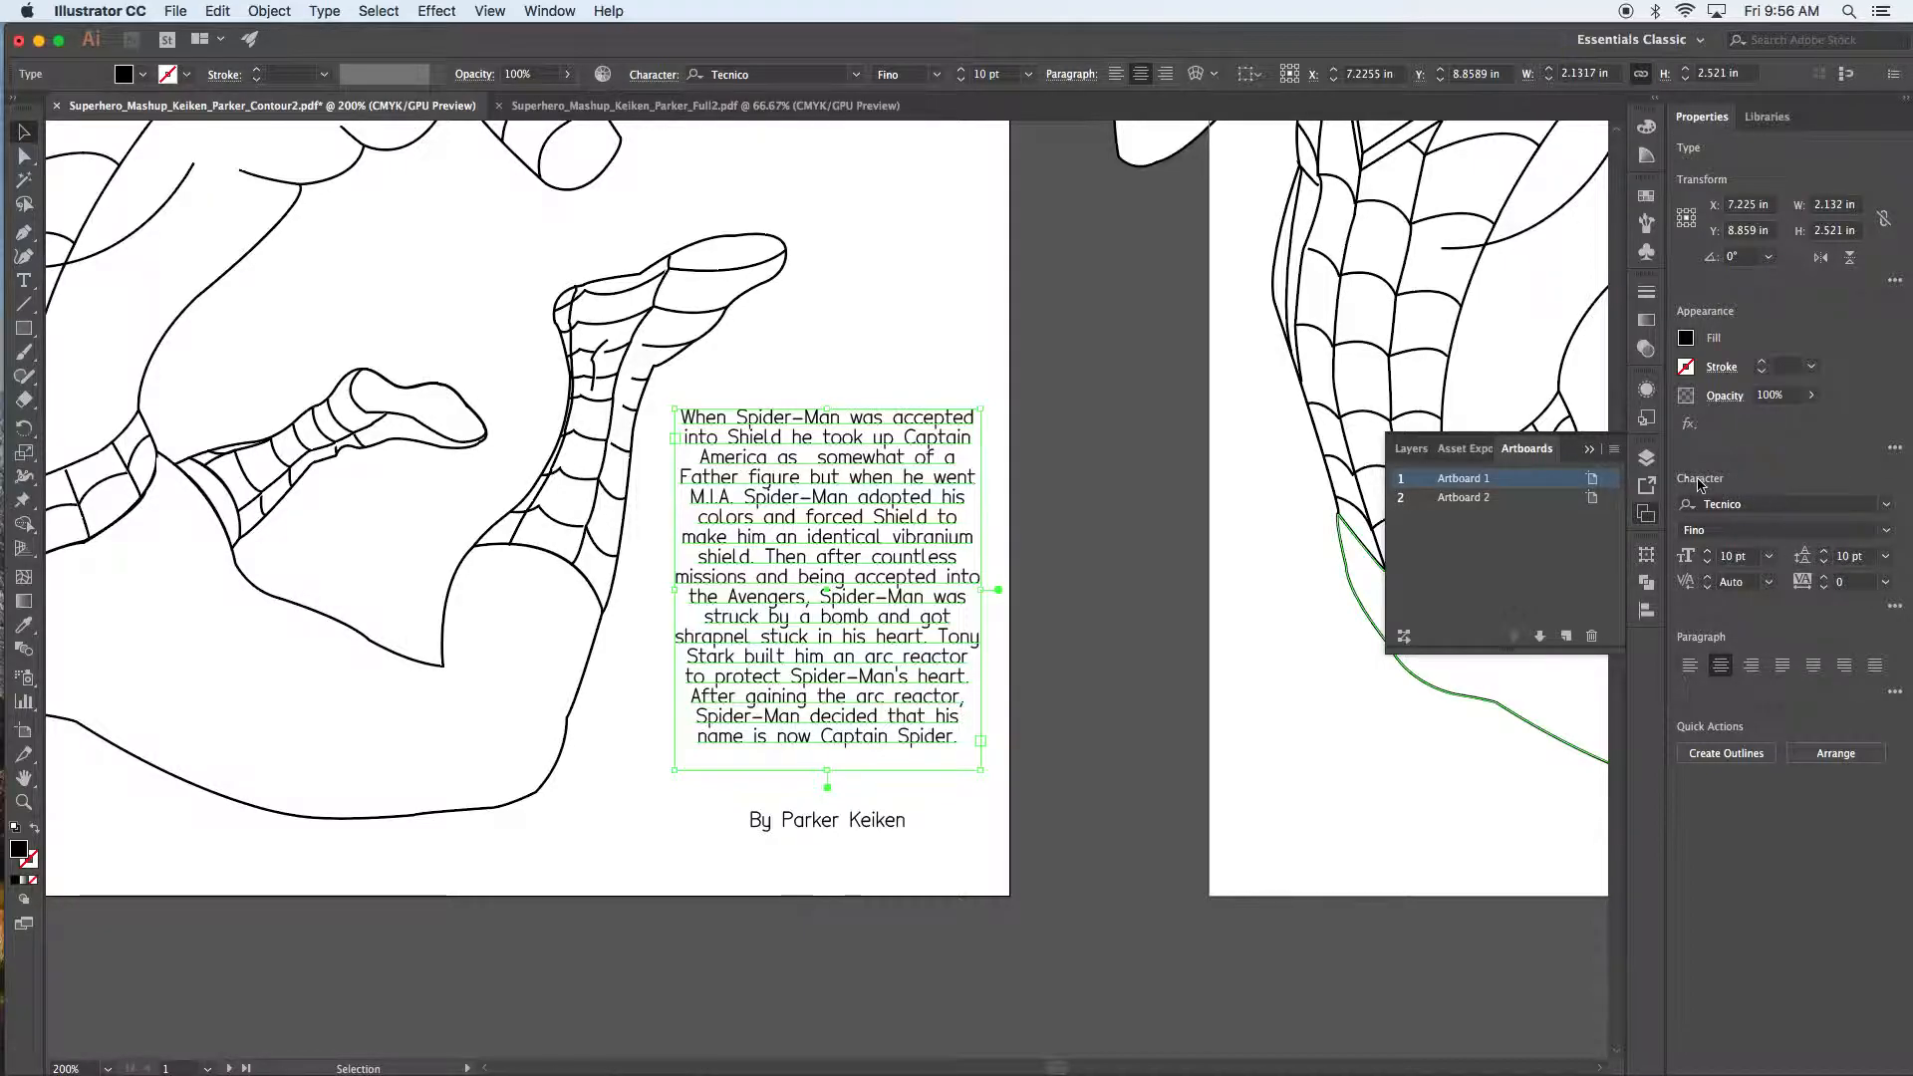
key(super+t)
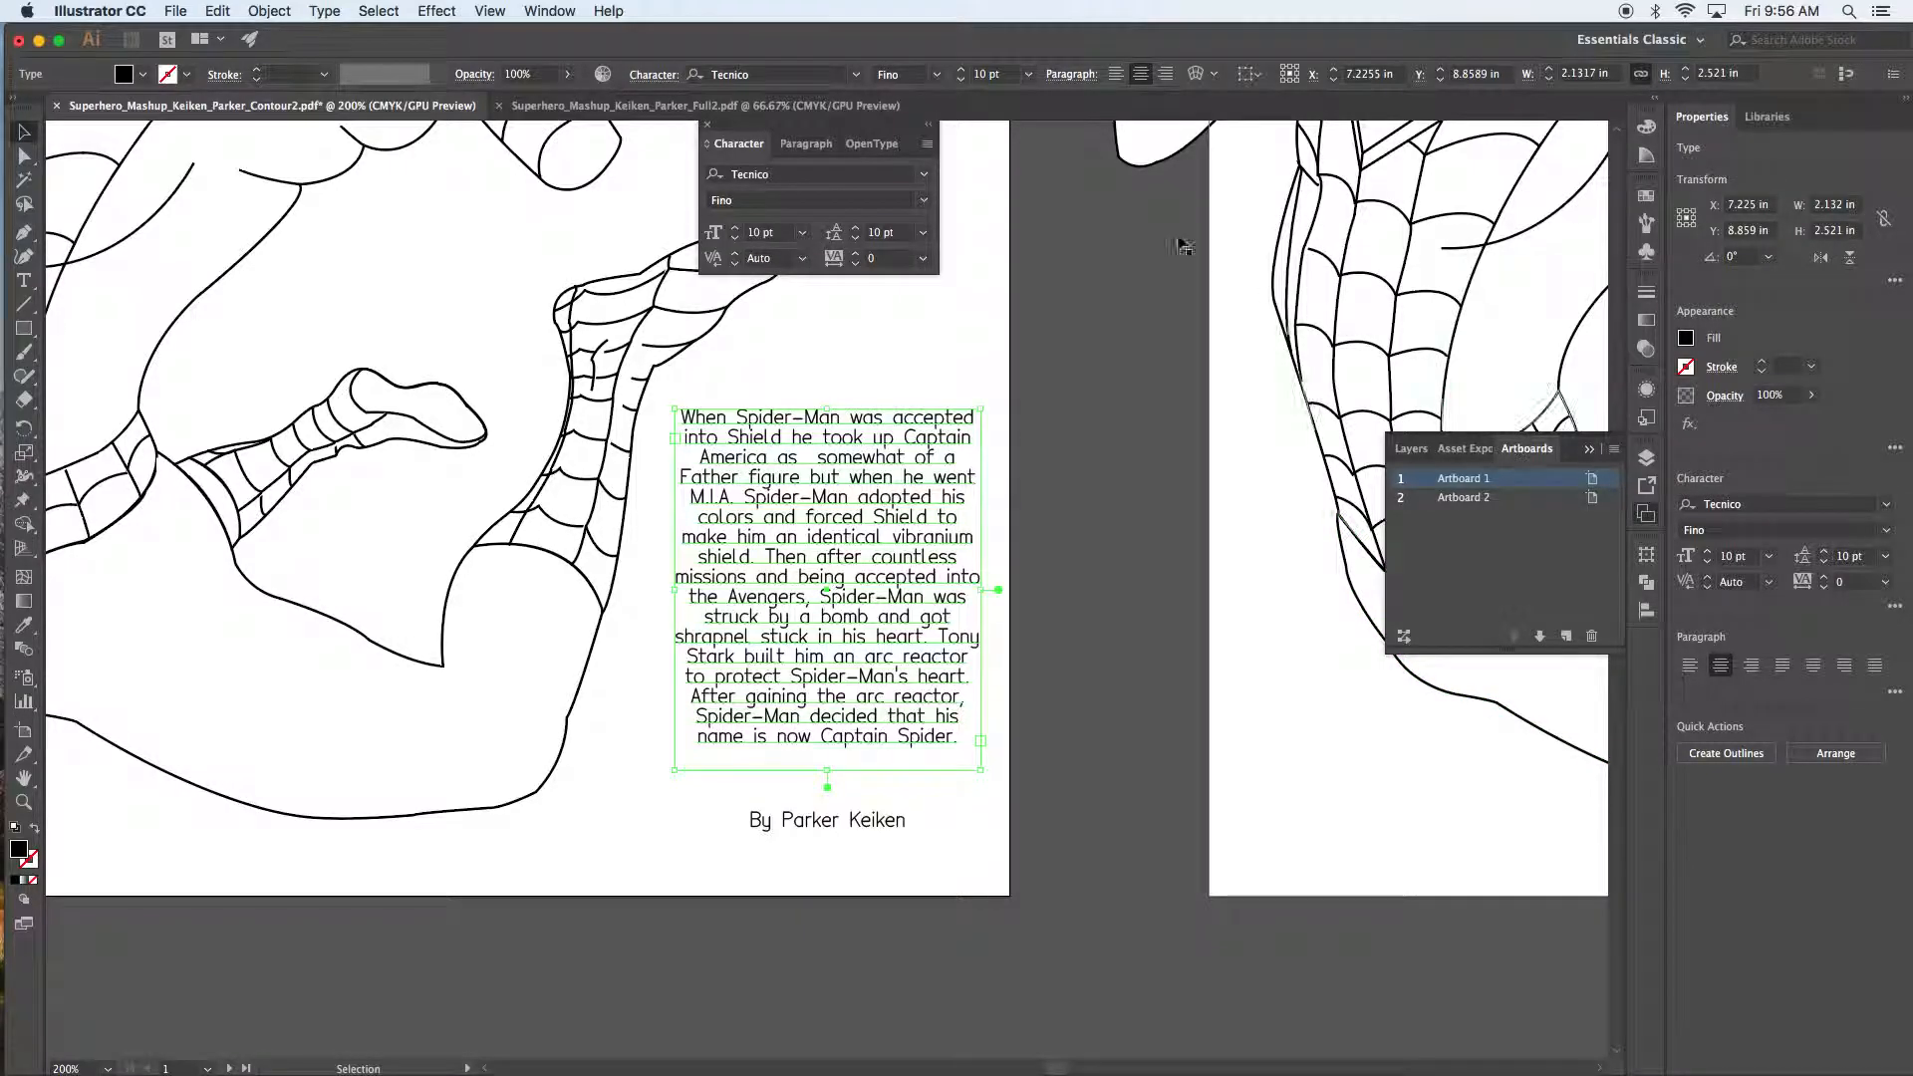
drag(744, 128, 1047, 564)
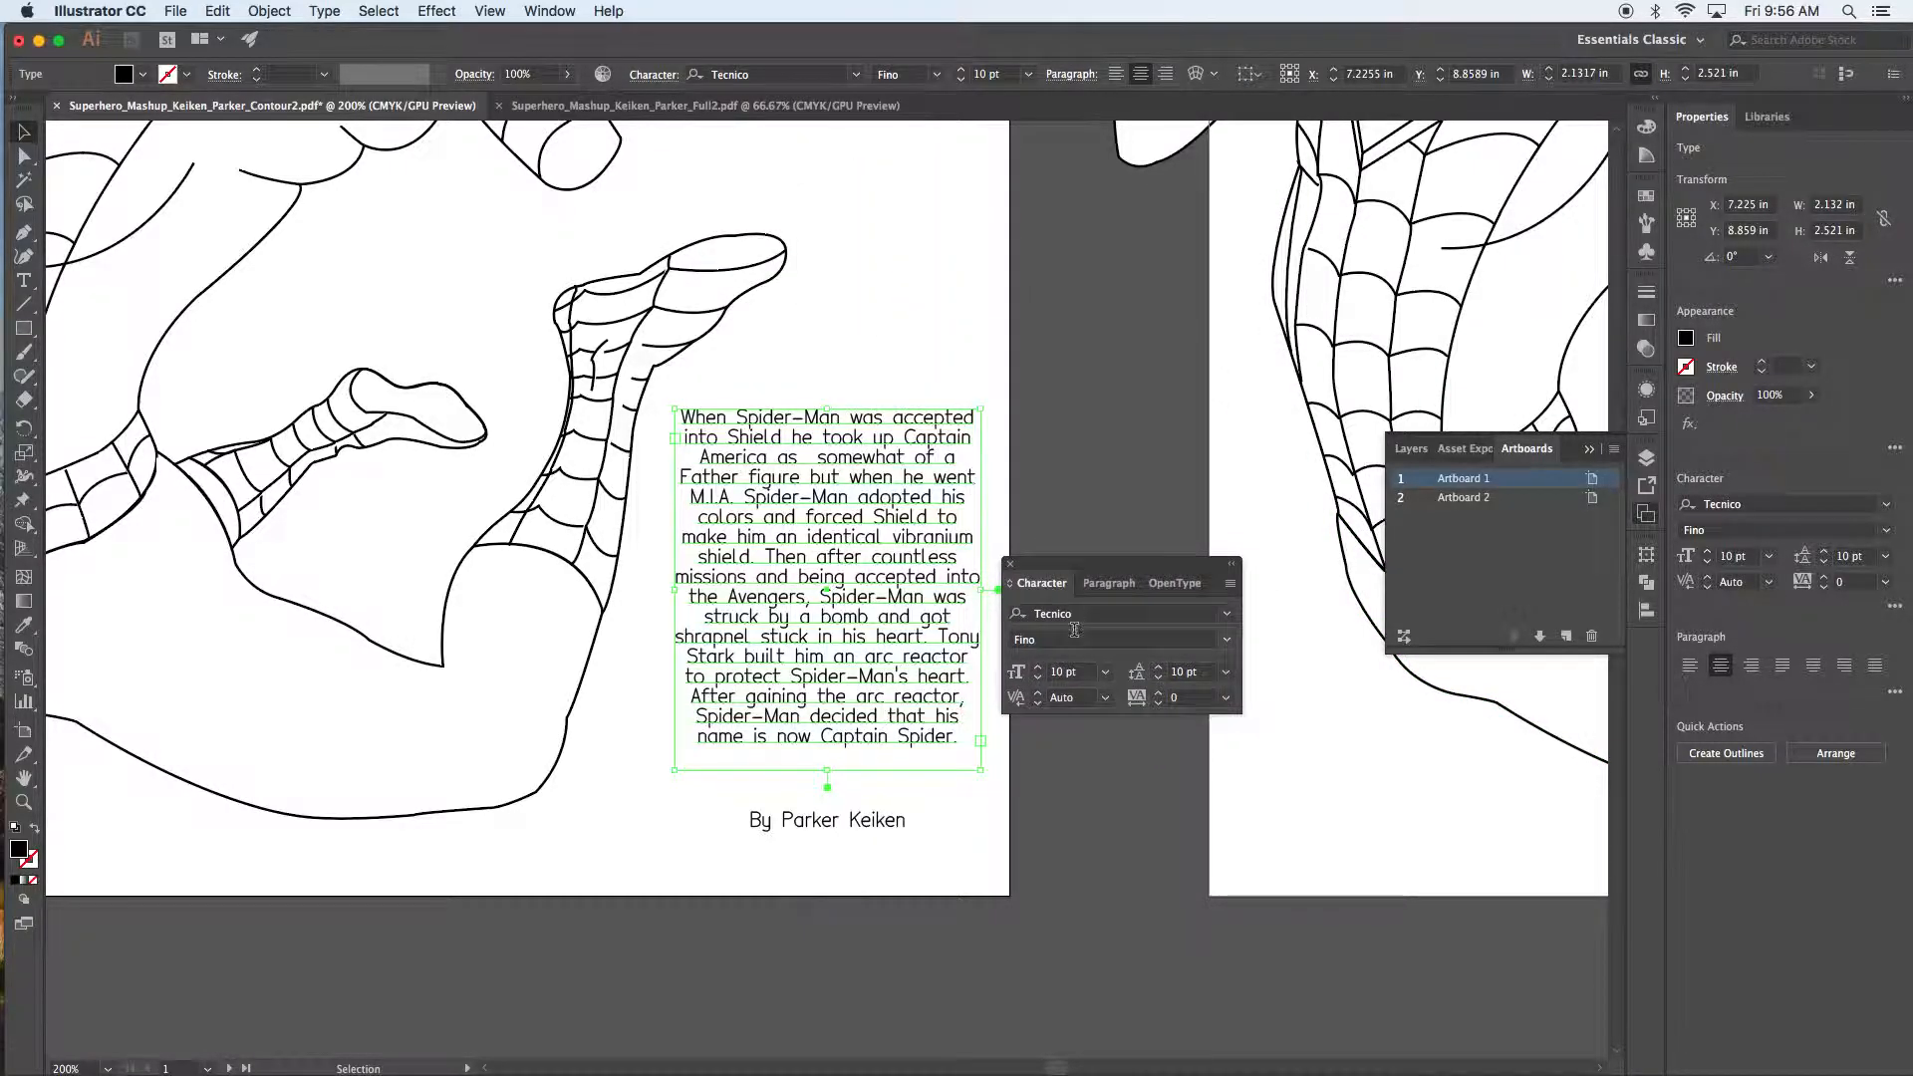
click(1160, 669)
click(1160, 670)
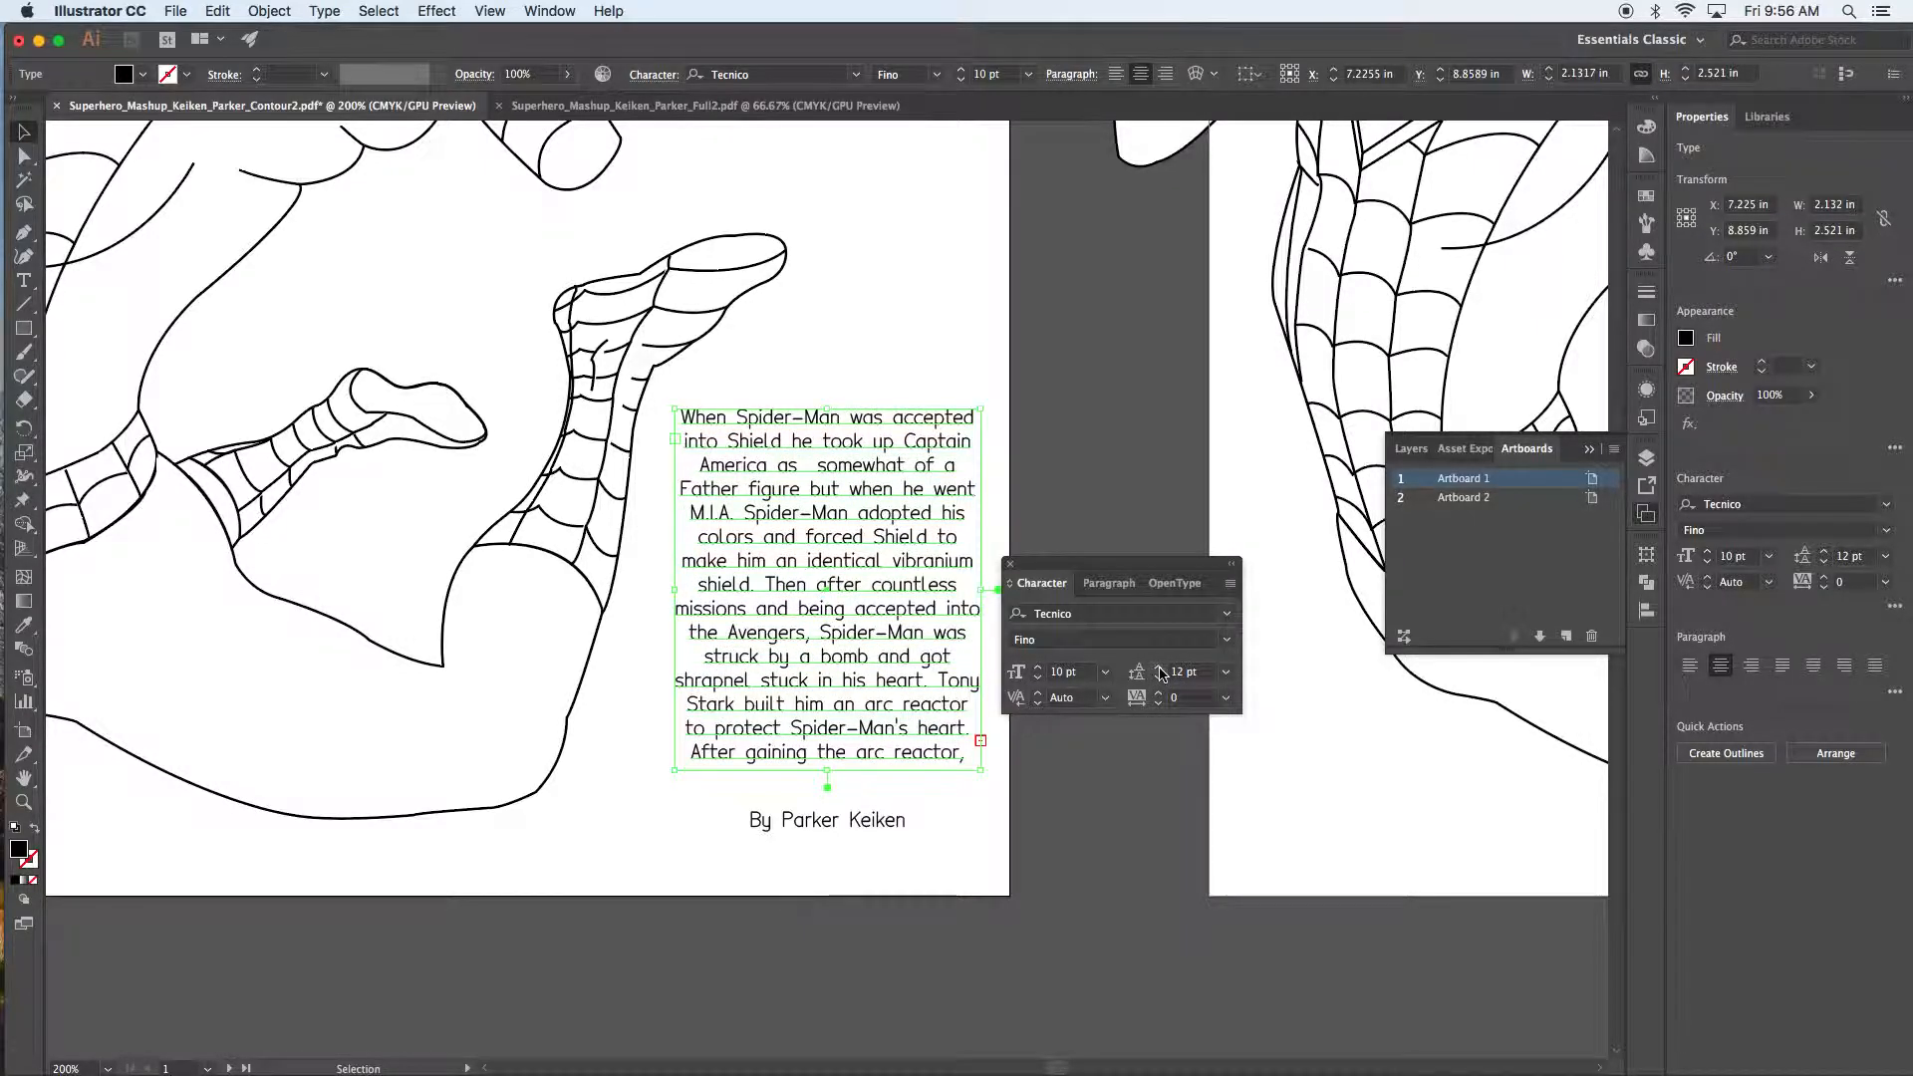
click(1160, 670)
click(1160, 680)
click(1159, 680)
click(1160, 680)
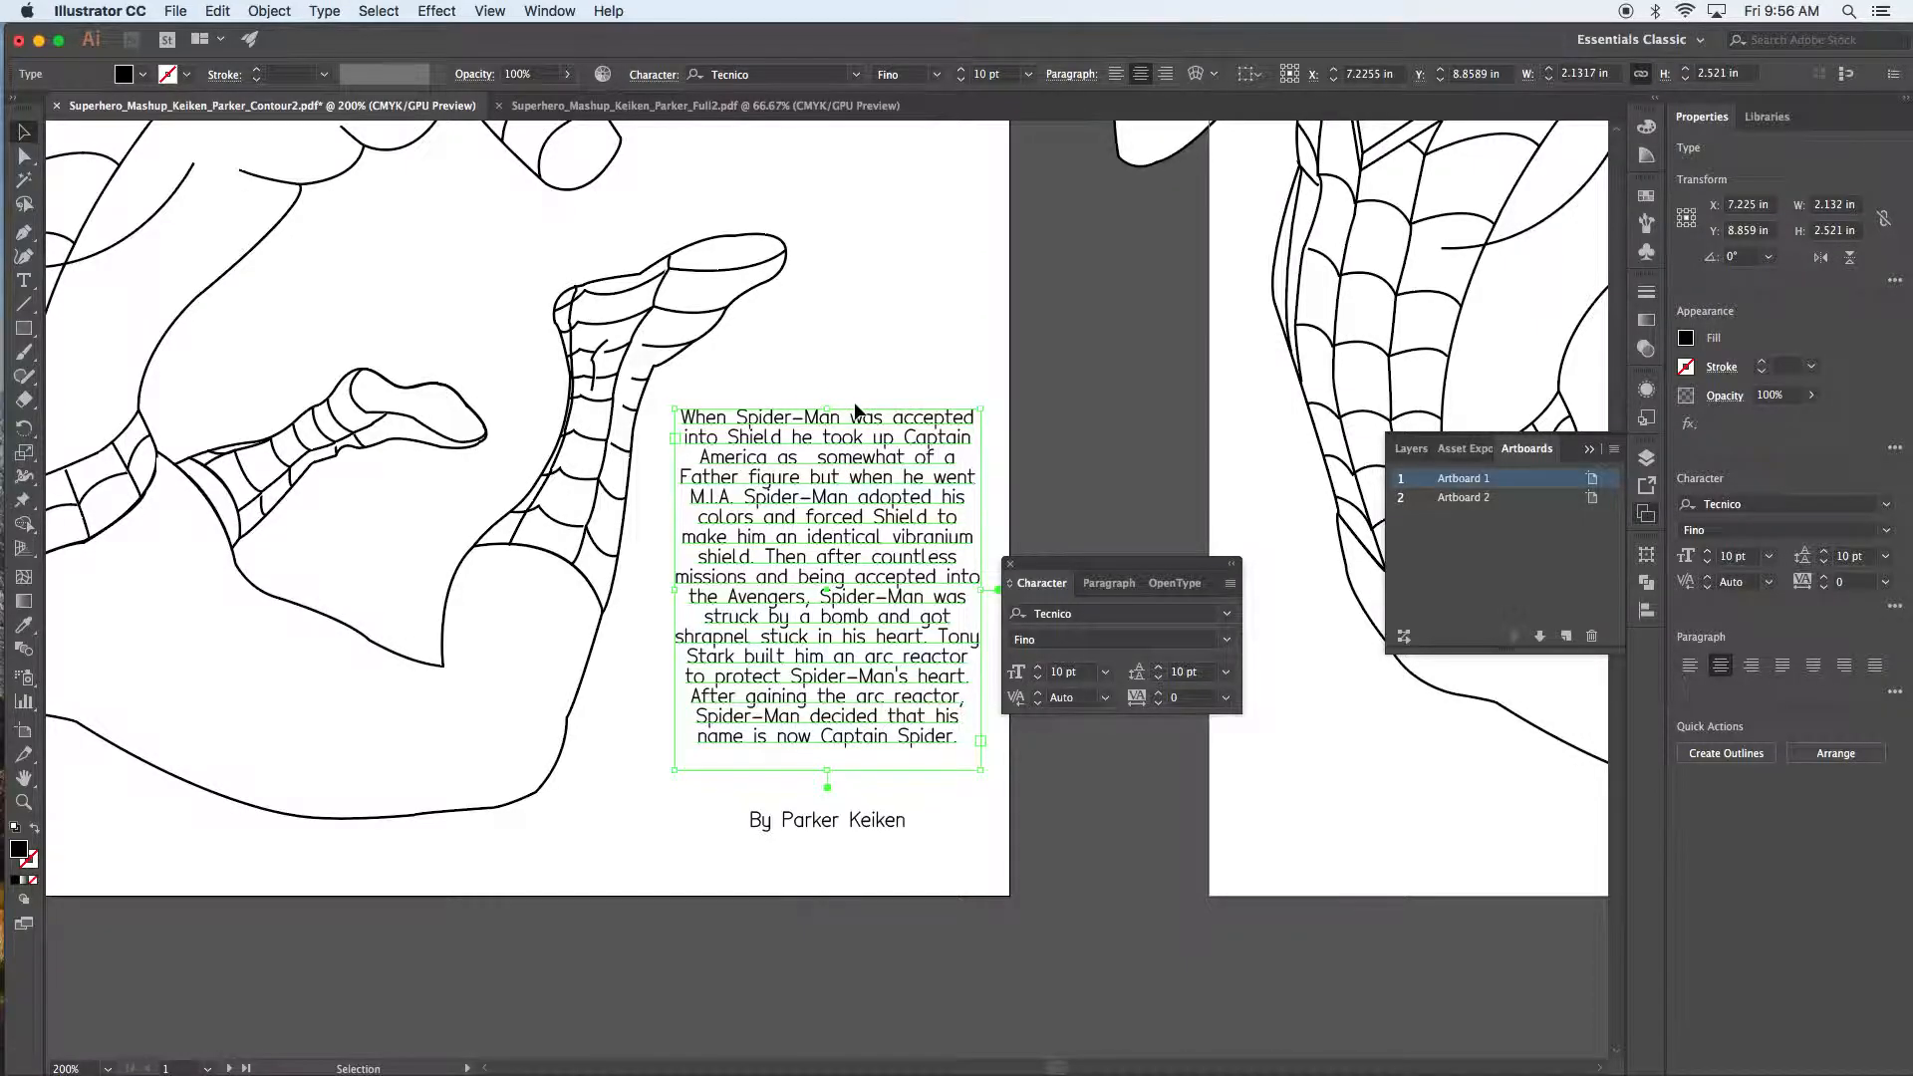
click(1159, 677)
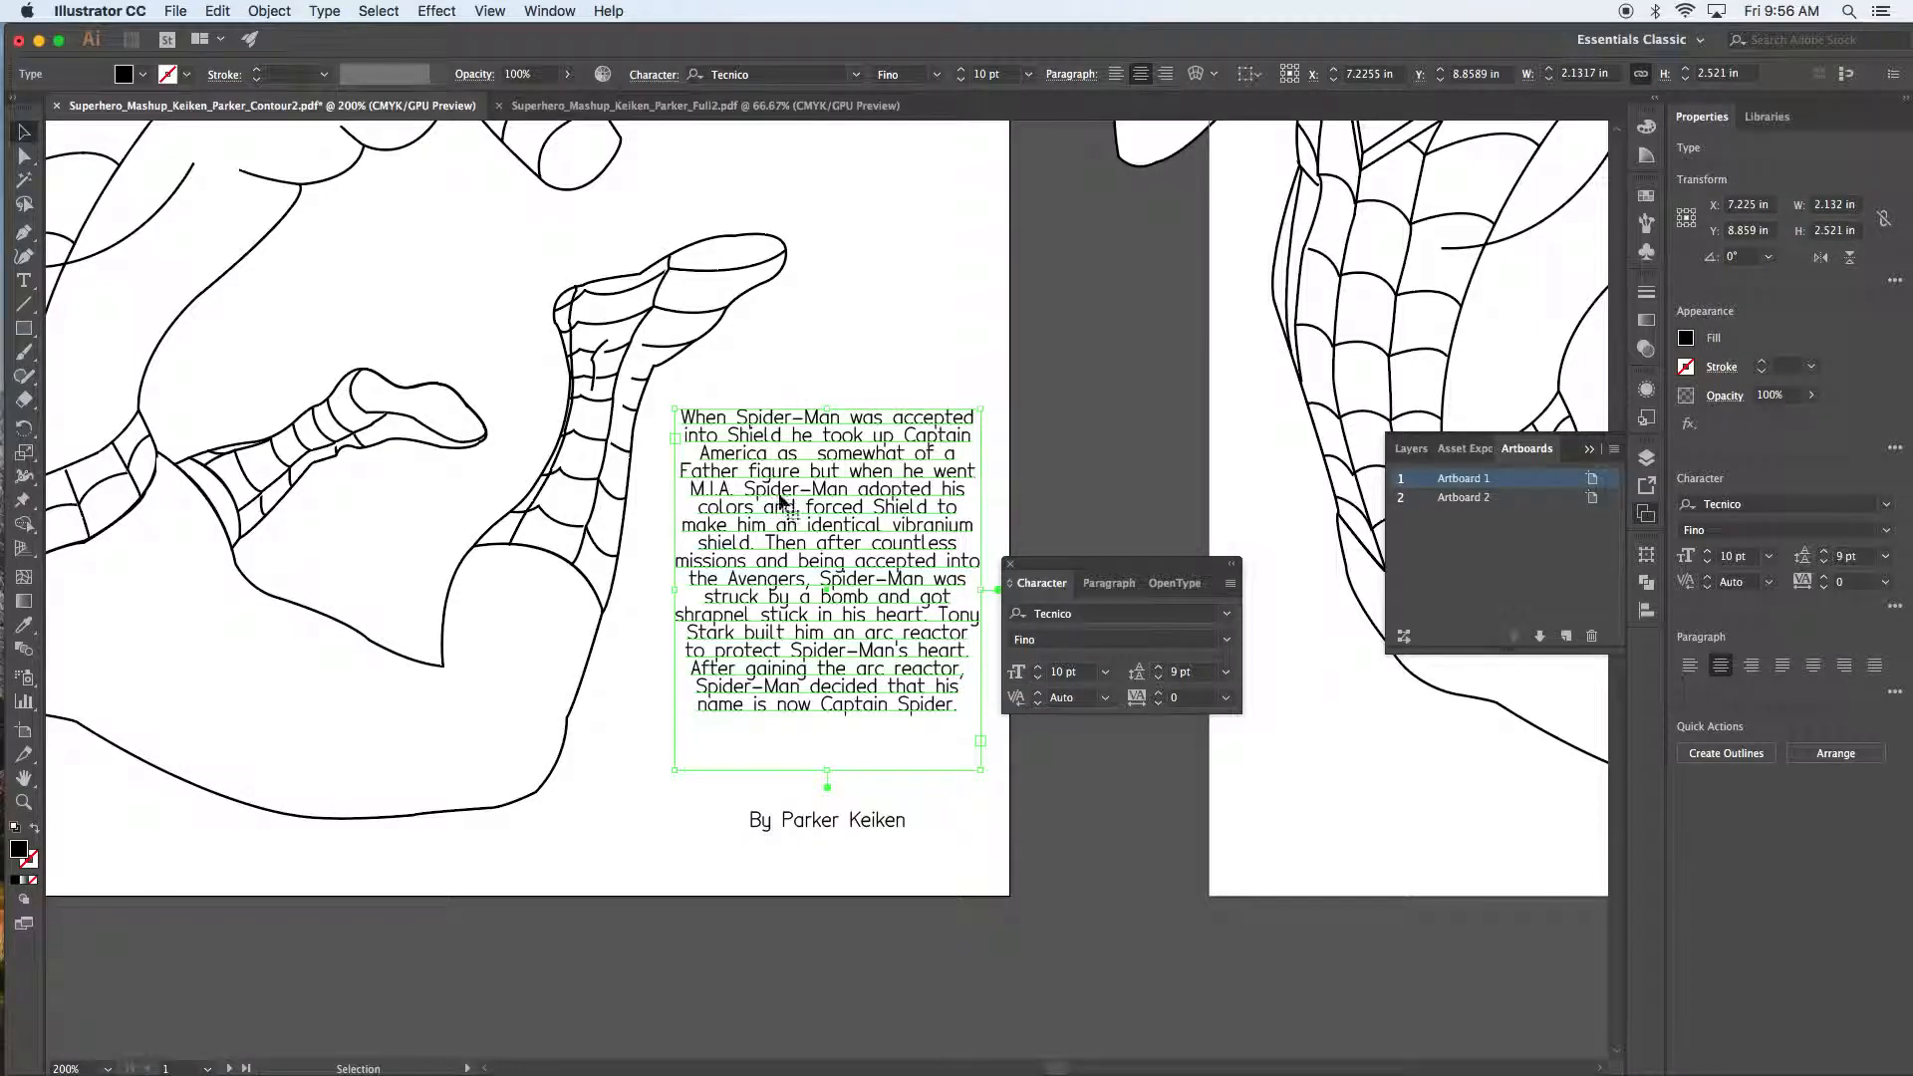
click(845, 390)
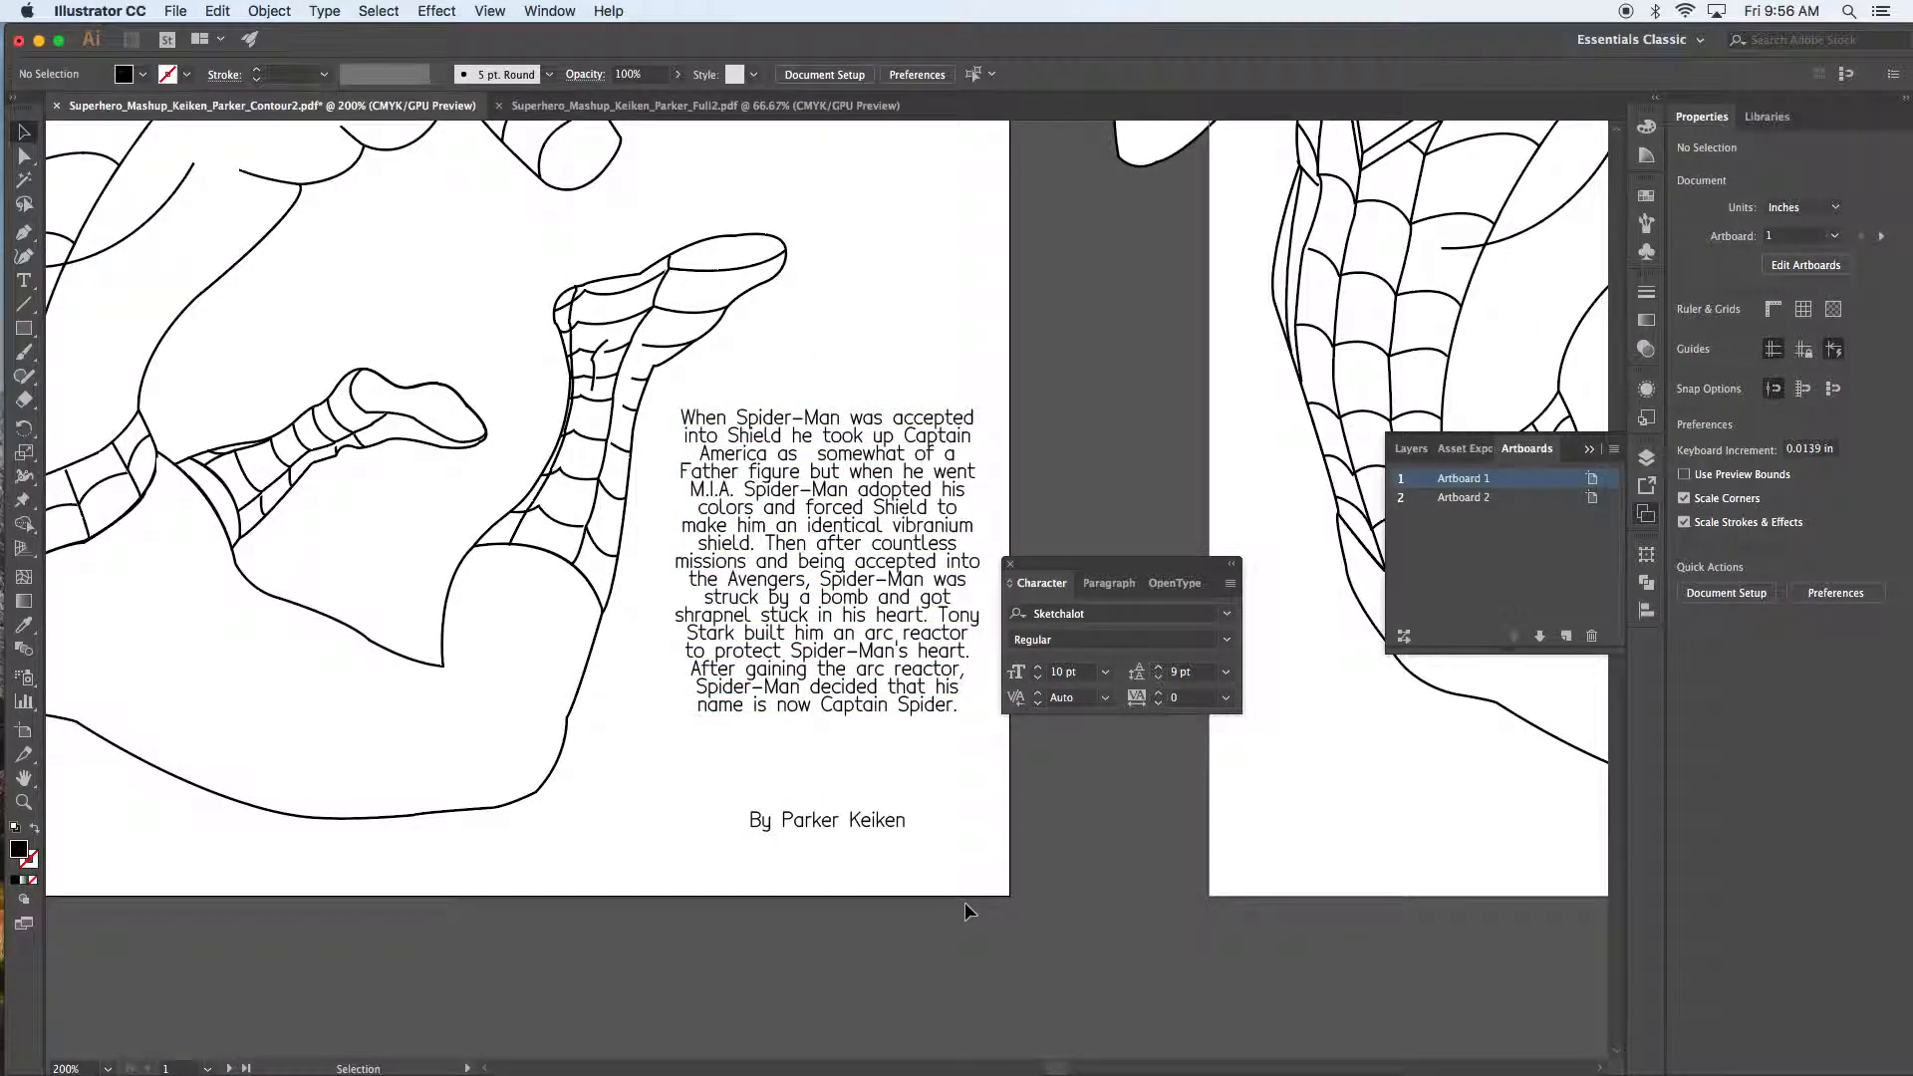
click(922, 652)
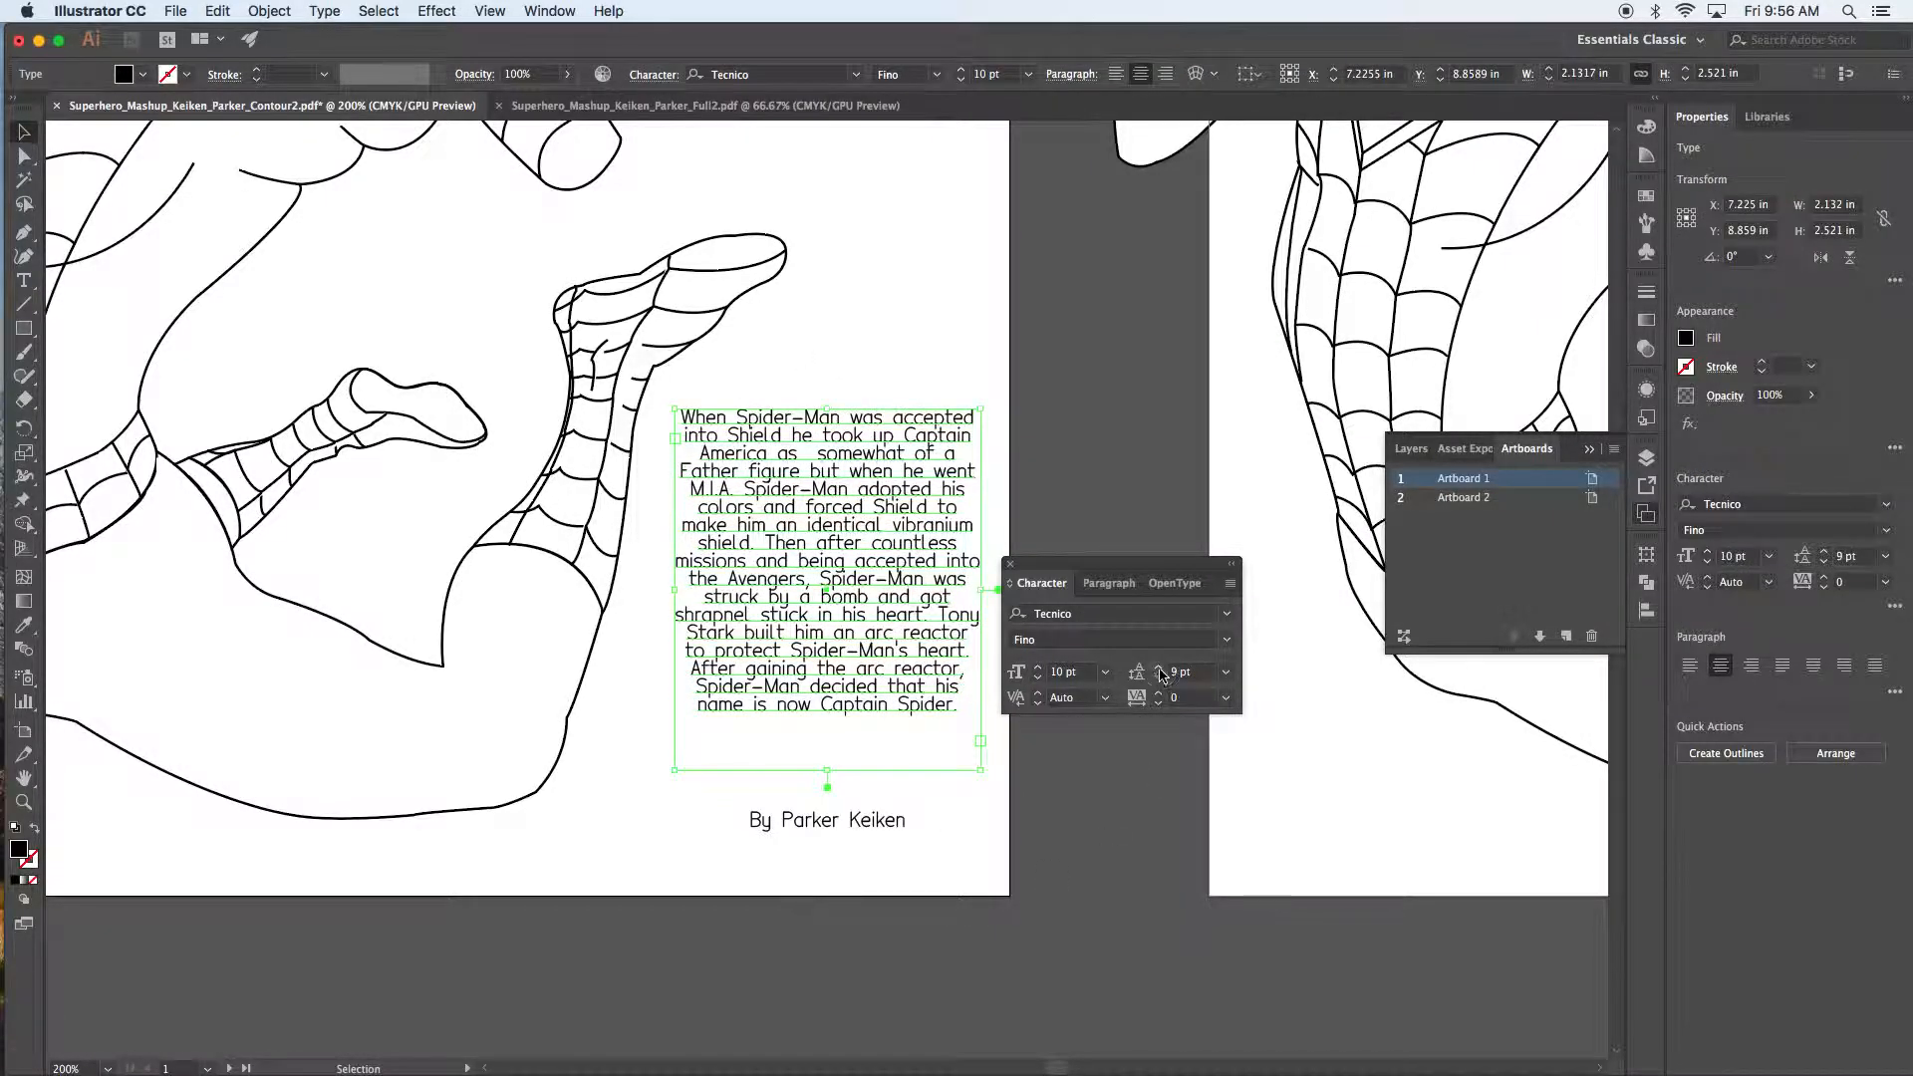
click(1160, 667)
click(1055, 794)
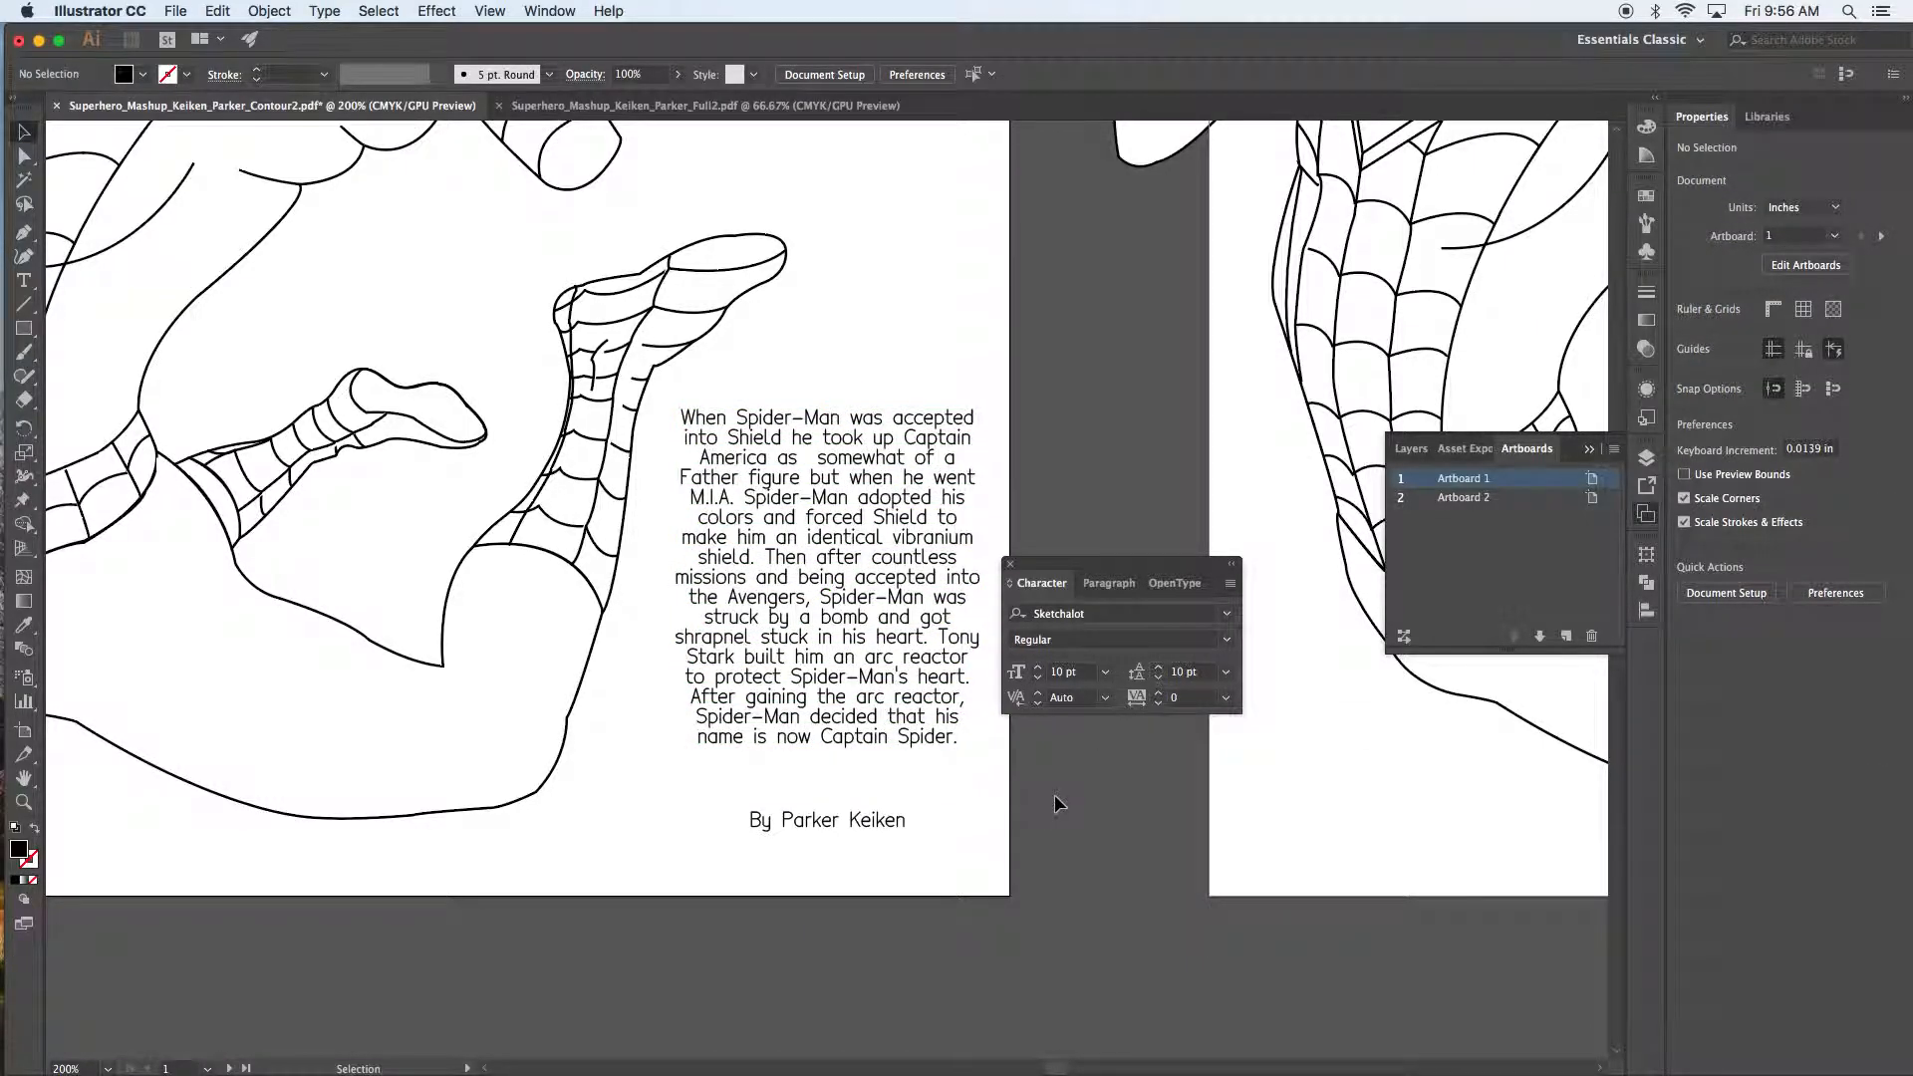
drag(1047, 564, 1461, 761)
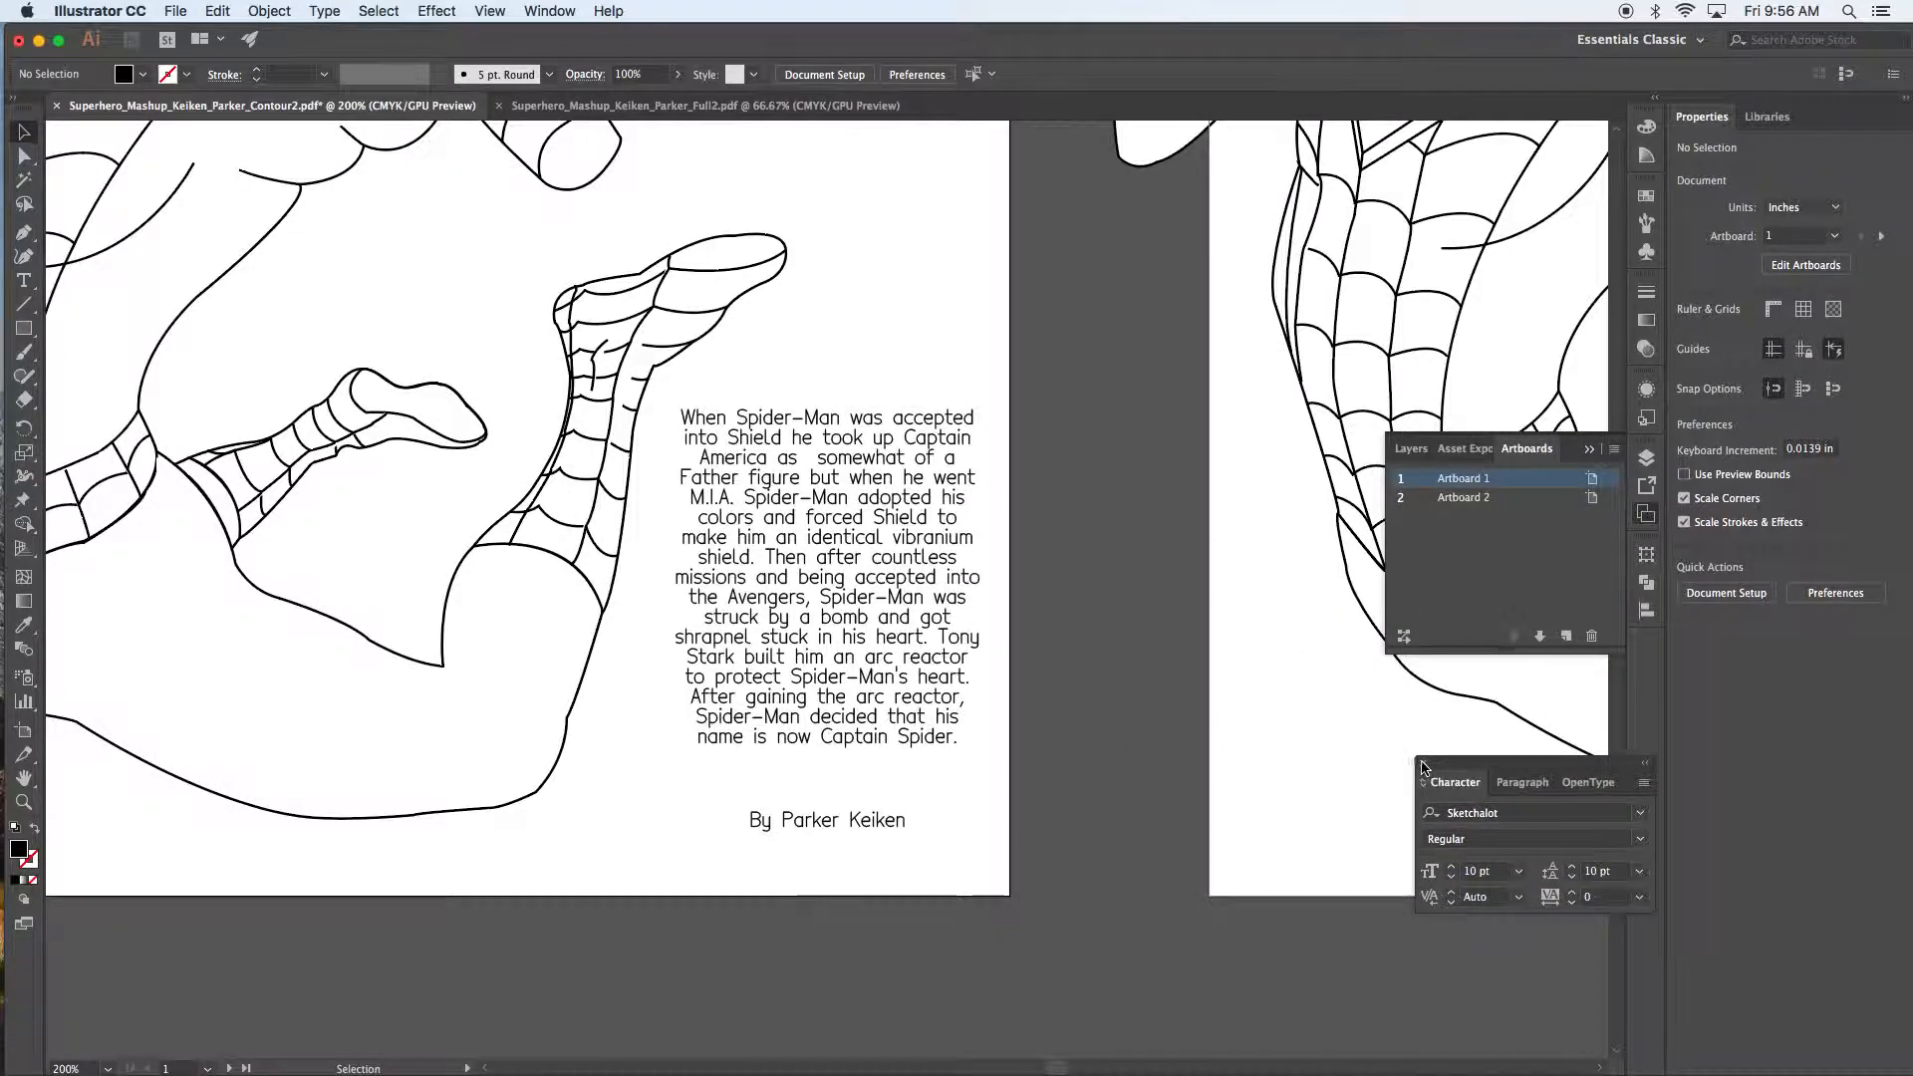
click(1426, 763)
Step: At 100% zoom, nudge the first poster's body paragraph slightly up and left
key(super+minus)
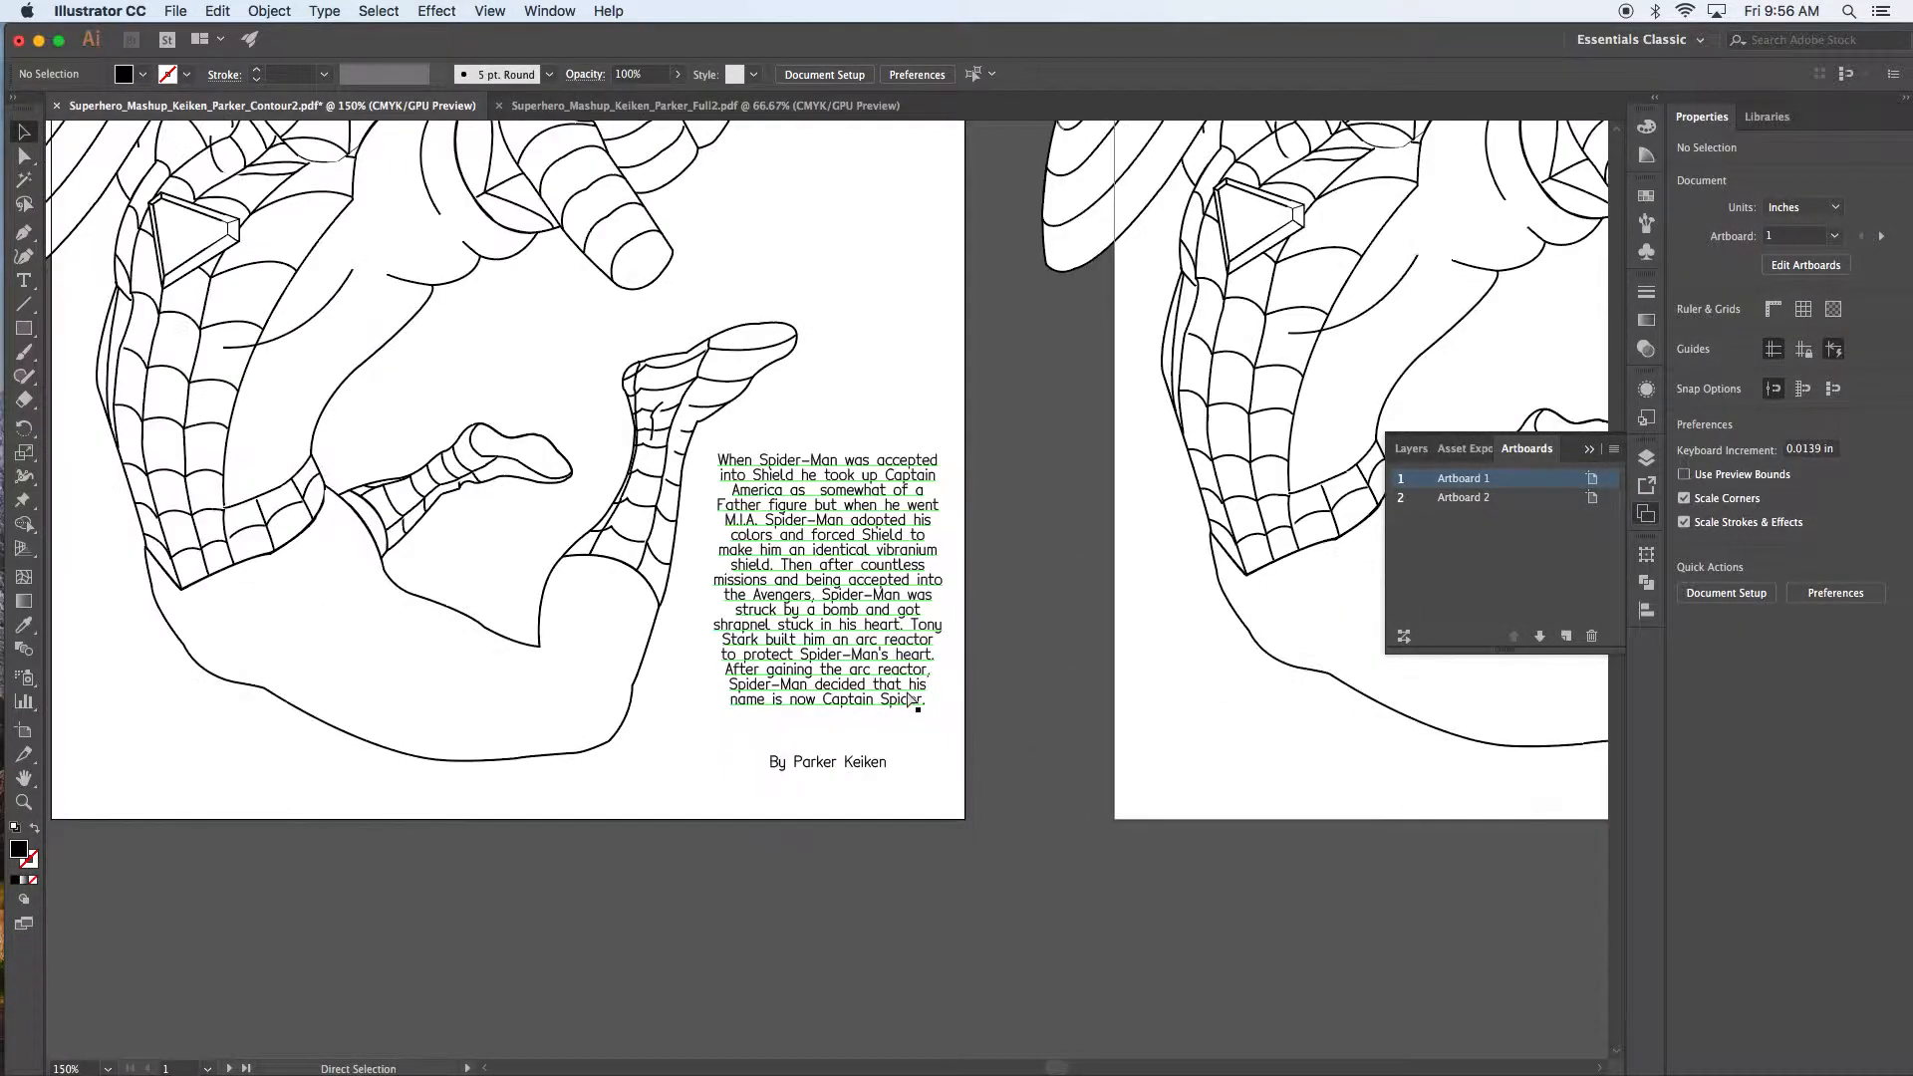
drag(876, 367, 892, 623)
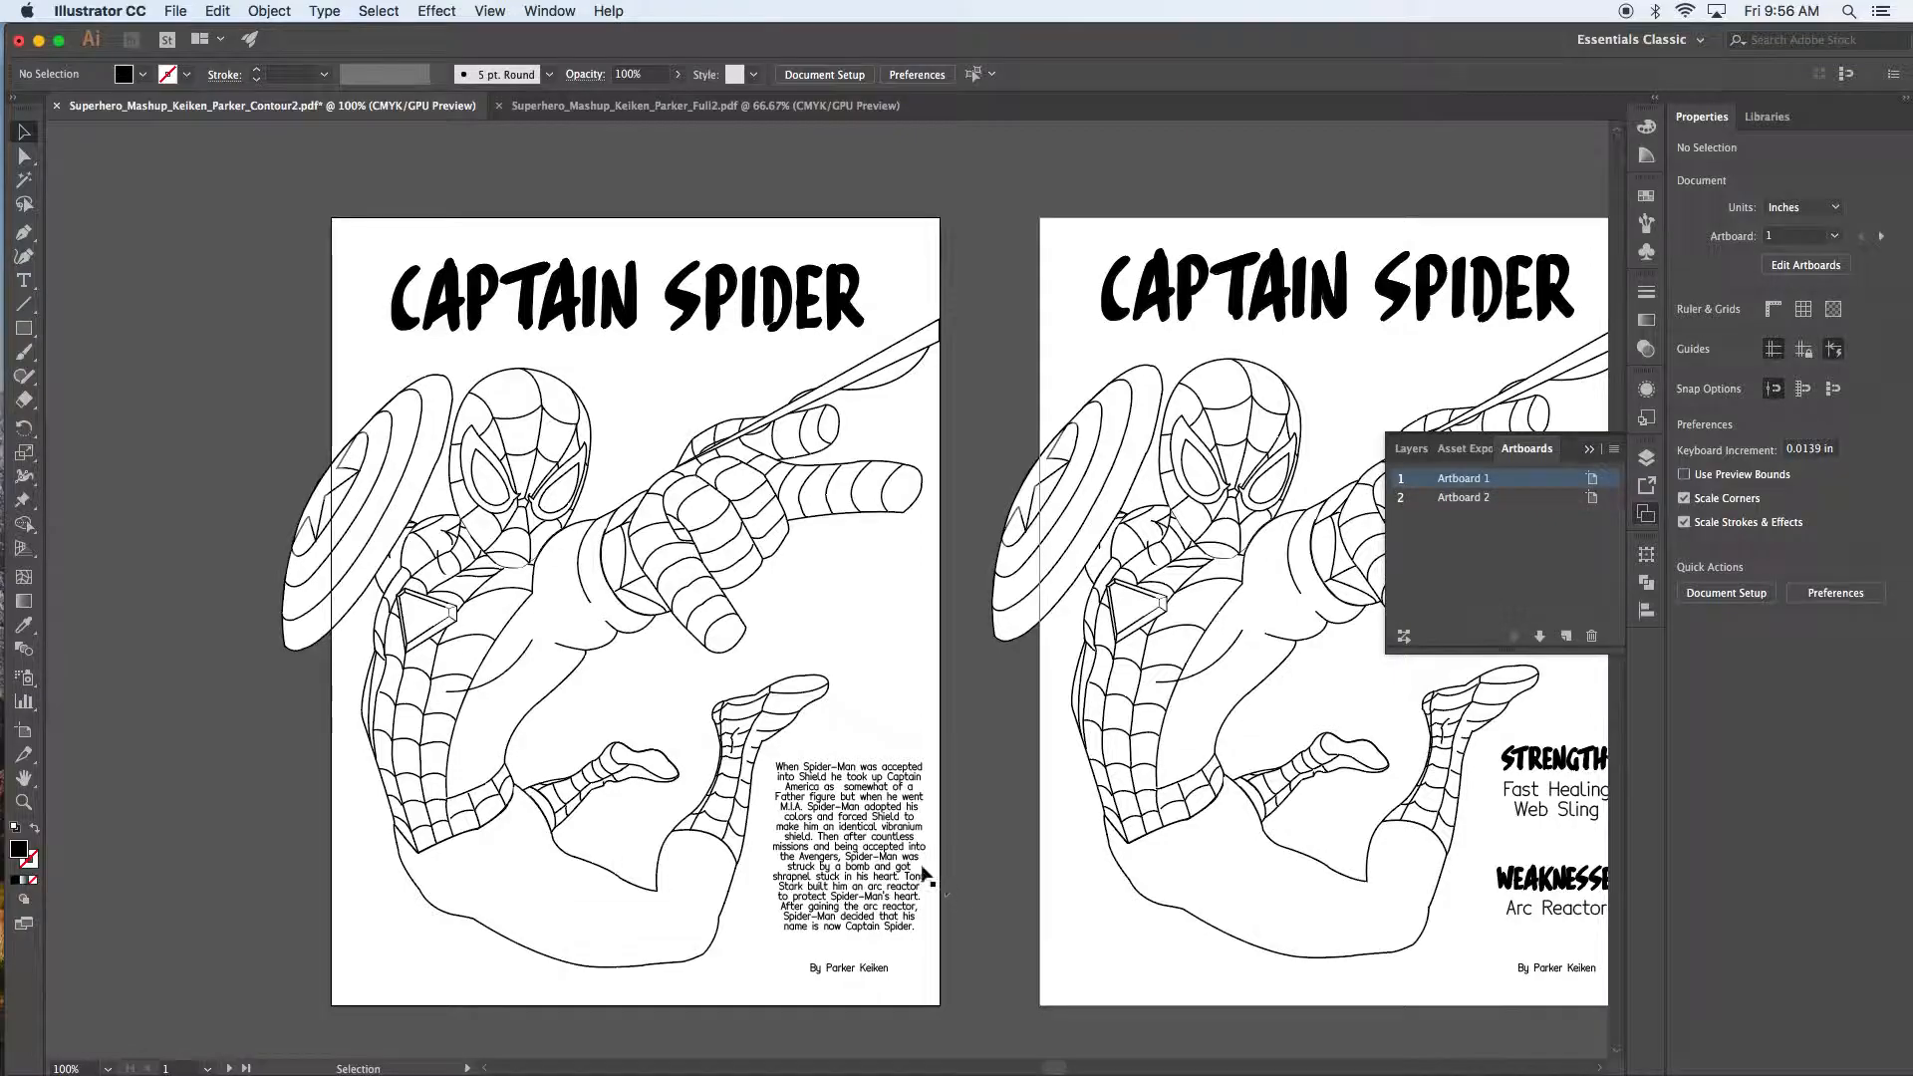
click(810, 795)
drag(809, 797, 873, 835)
click(956, 841)
click(855, 819)
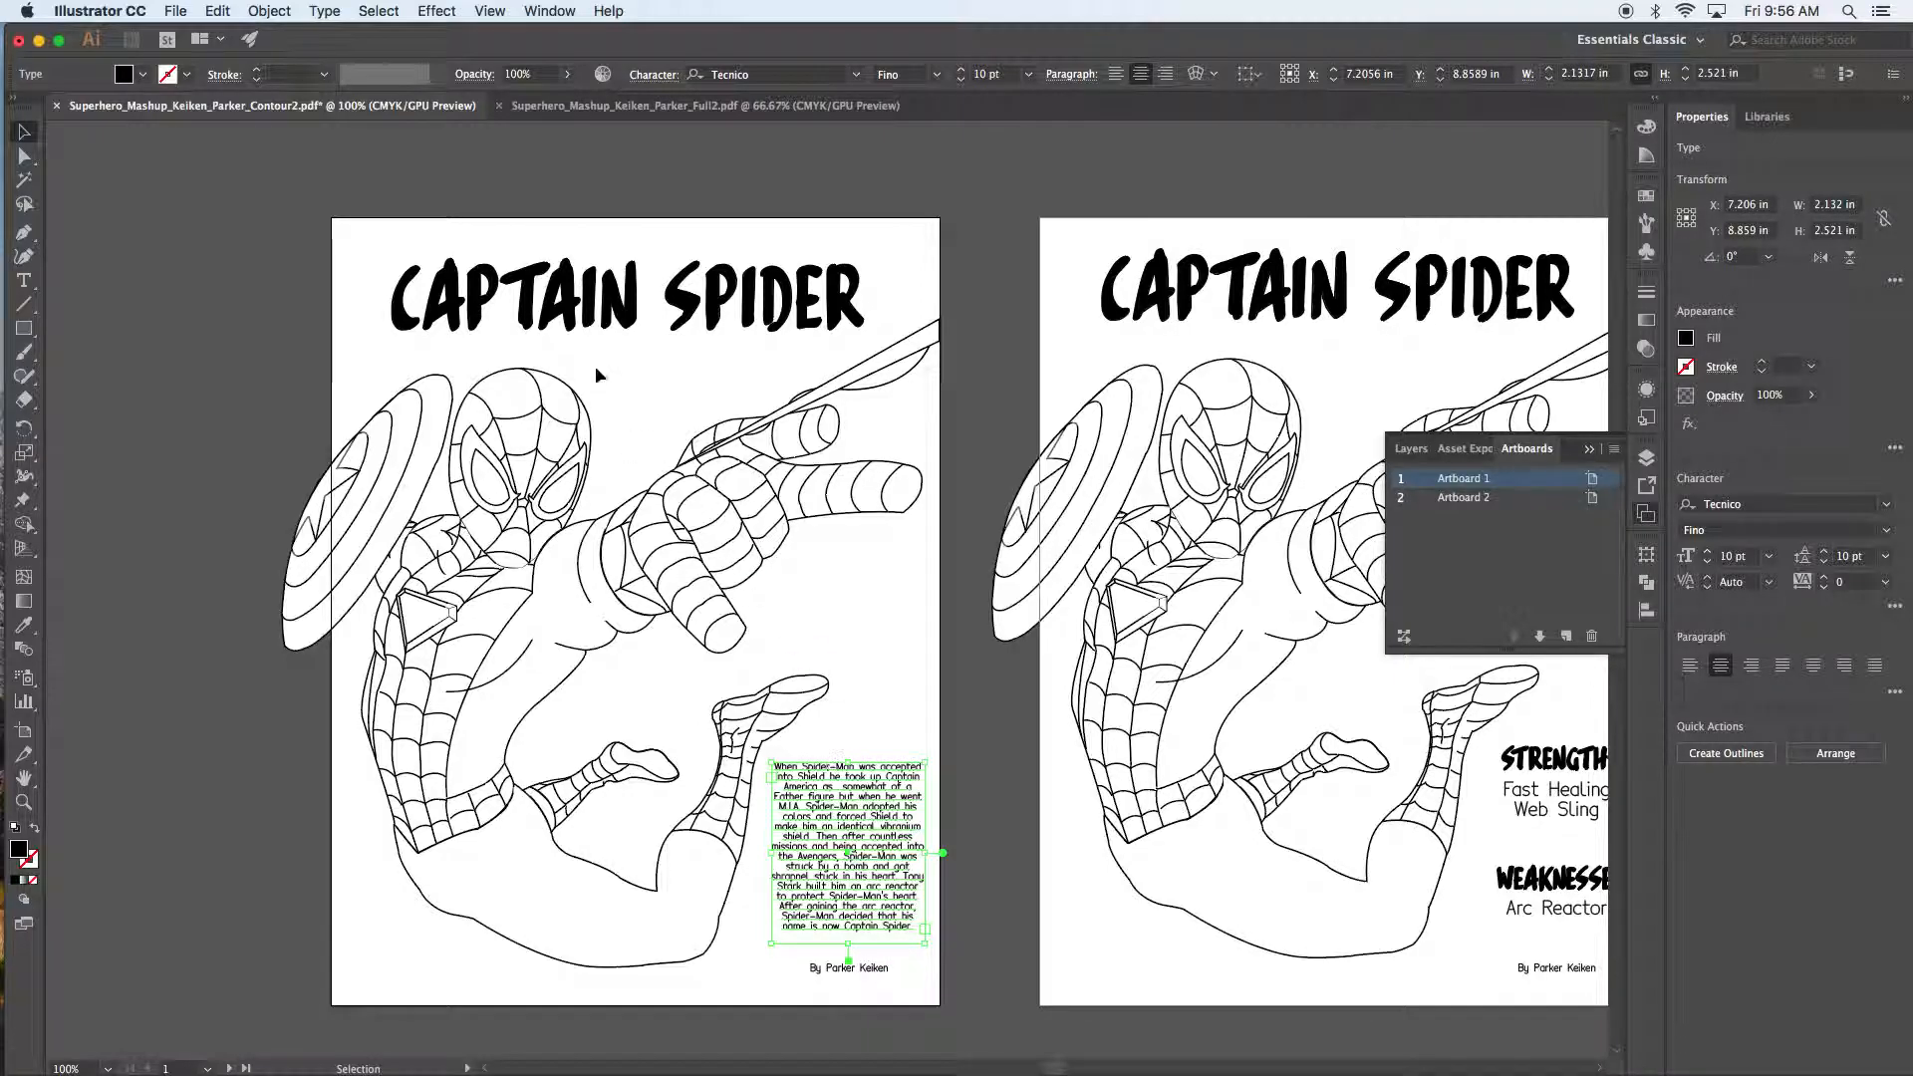
Step: Drag the CAPTAIN SPIDER title until it sits centred near the top of the poster
drag(611, 327, 588, 296)
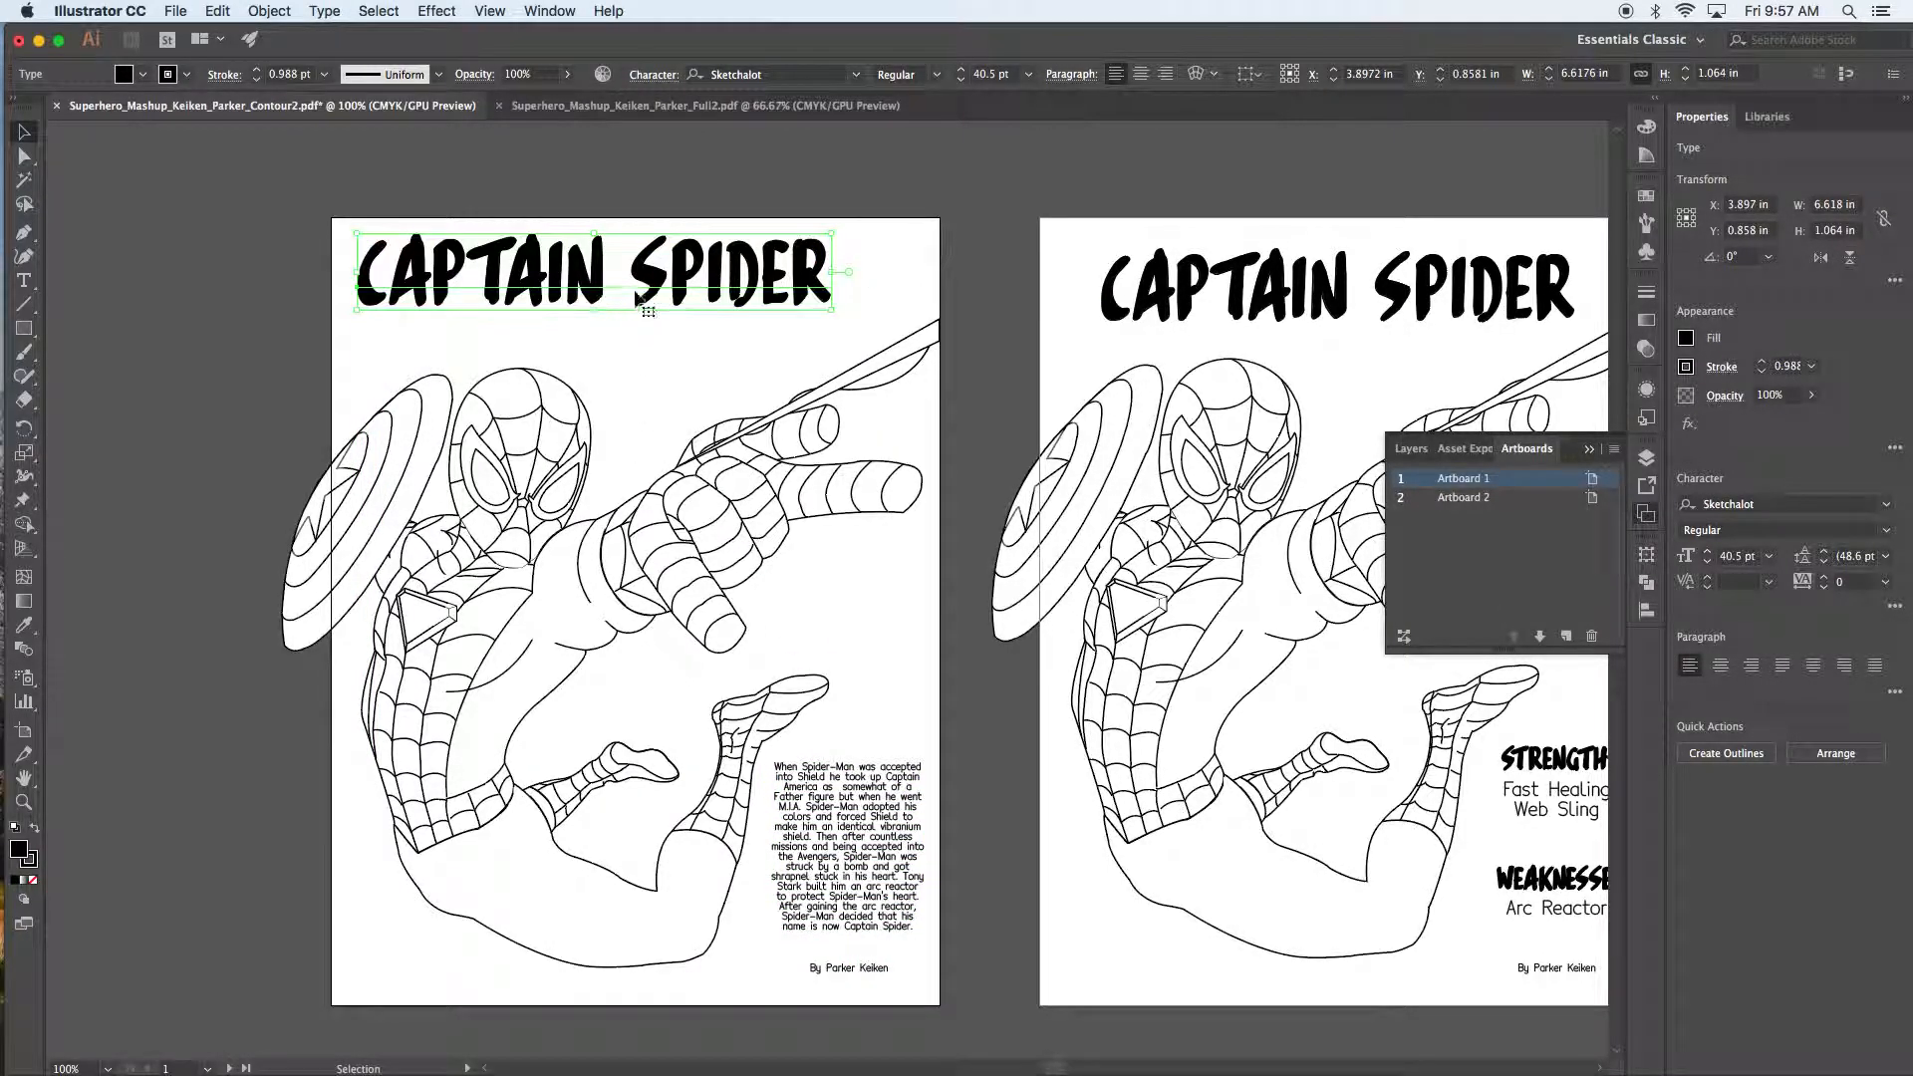
click(978, 209)
drag(686, 259, 719, 272)
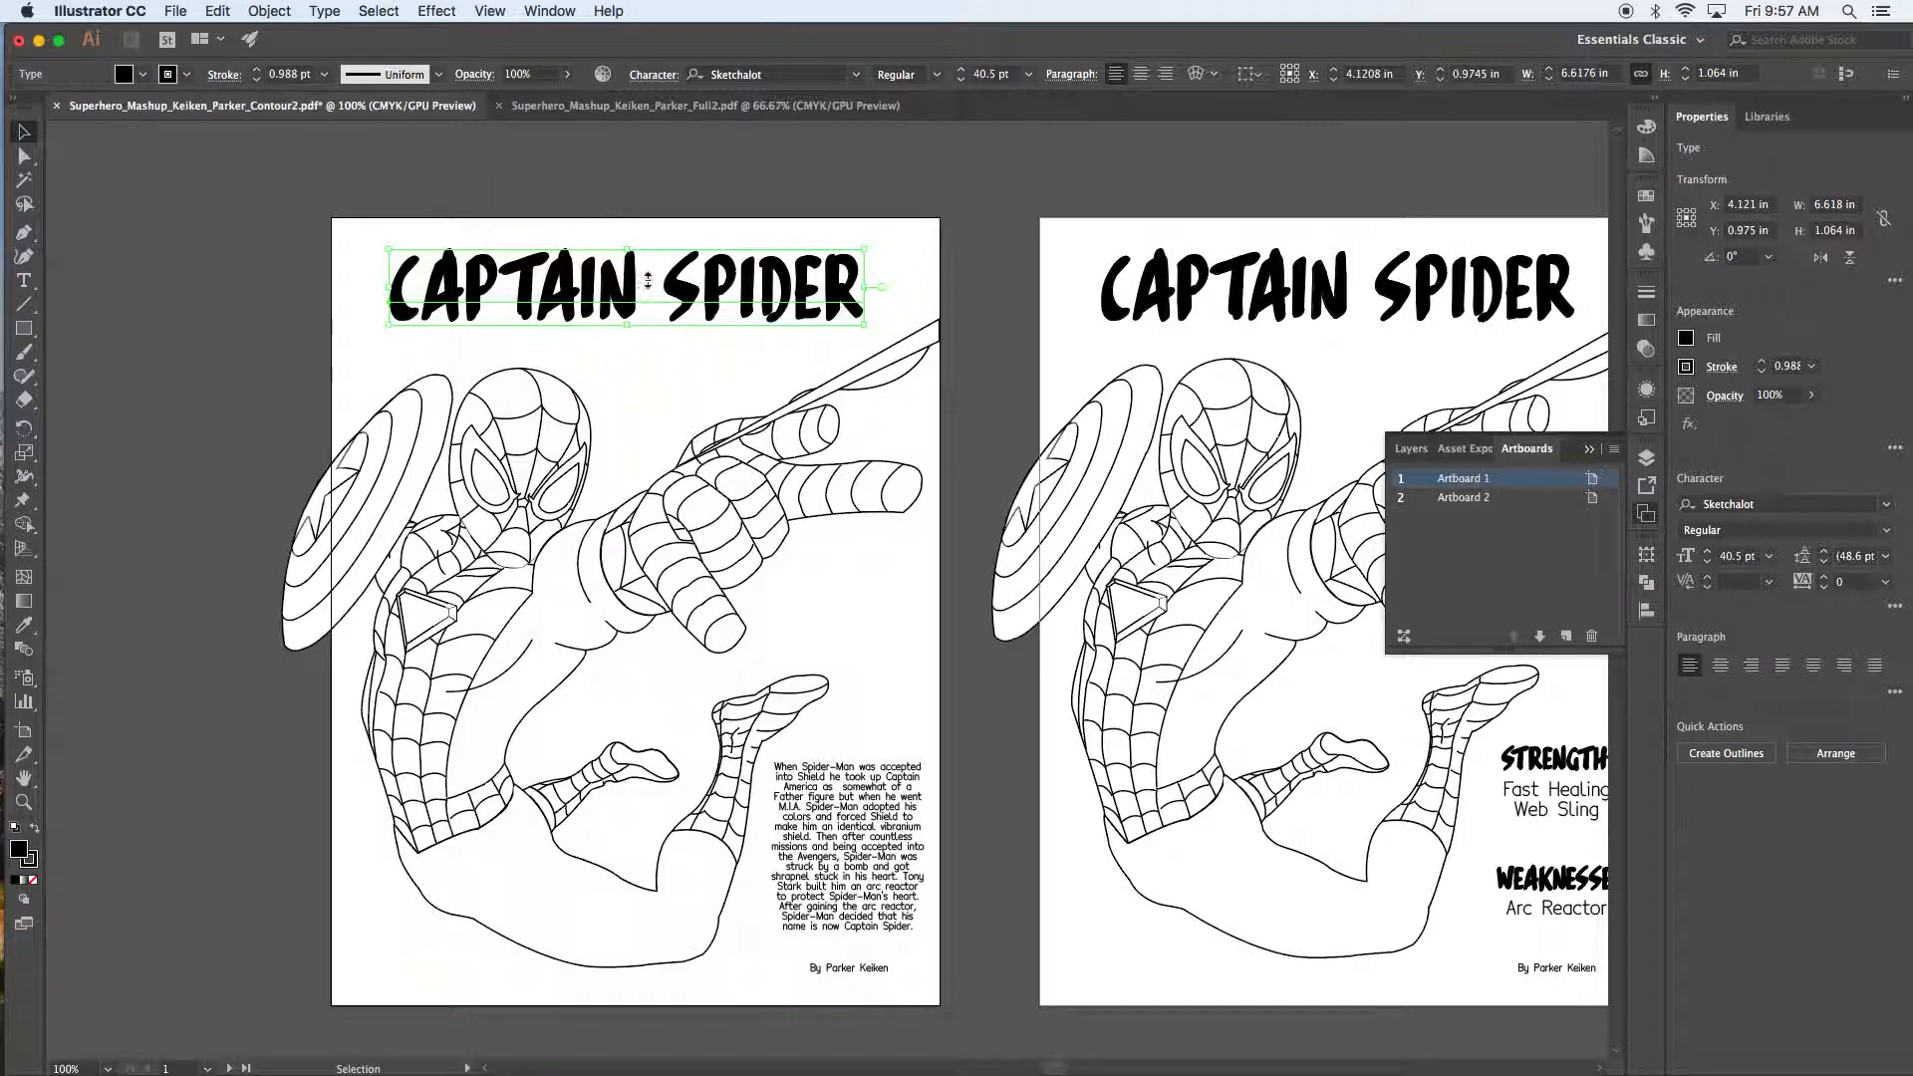
click(666, 371)
click(643, 311)
drag(818, 304, 830, 349)
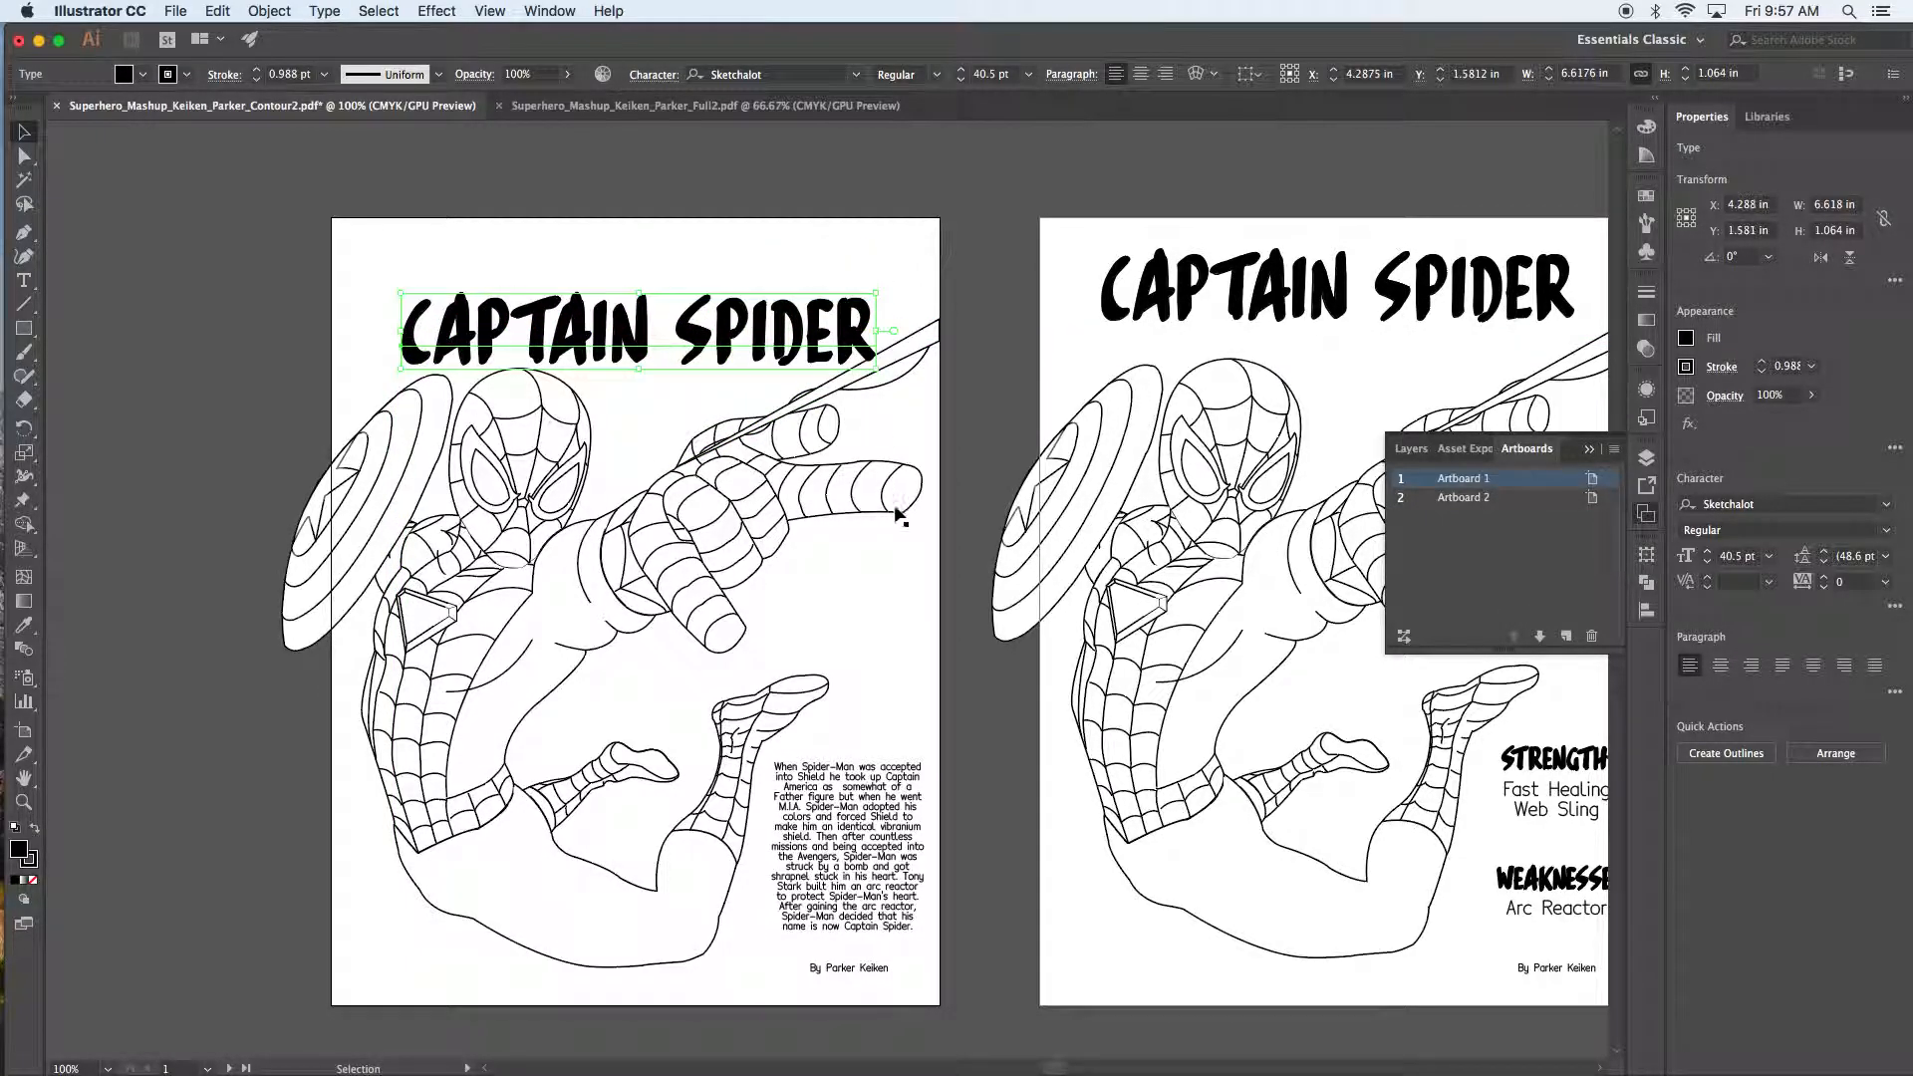
click(961, 666)
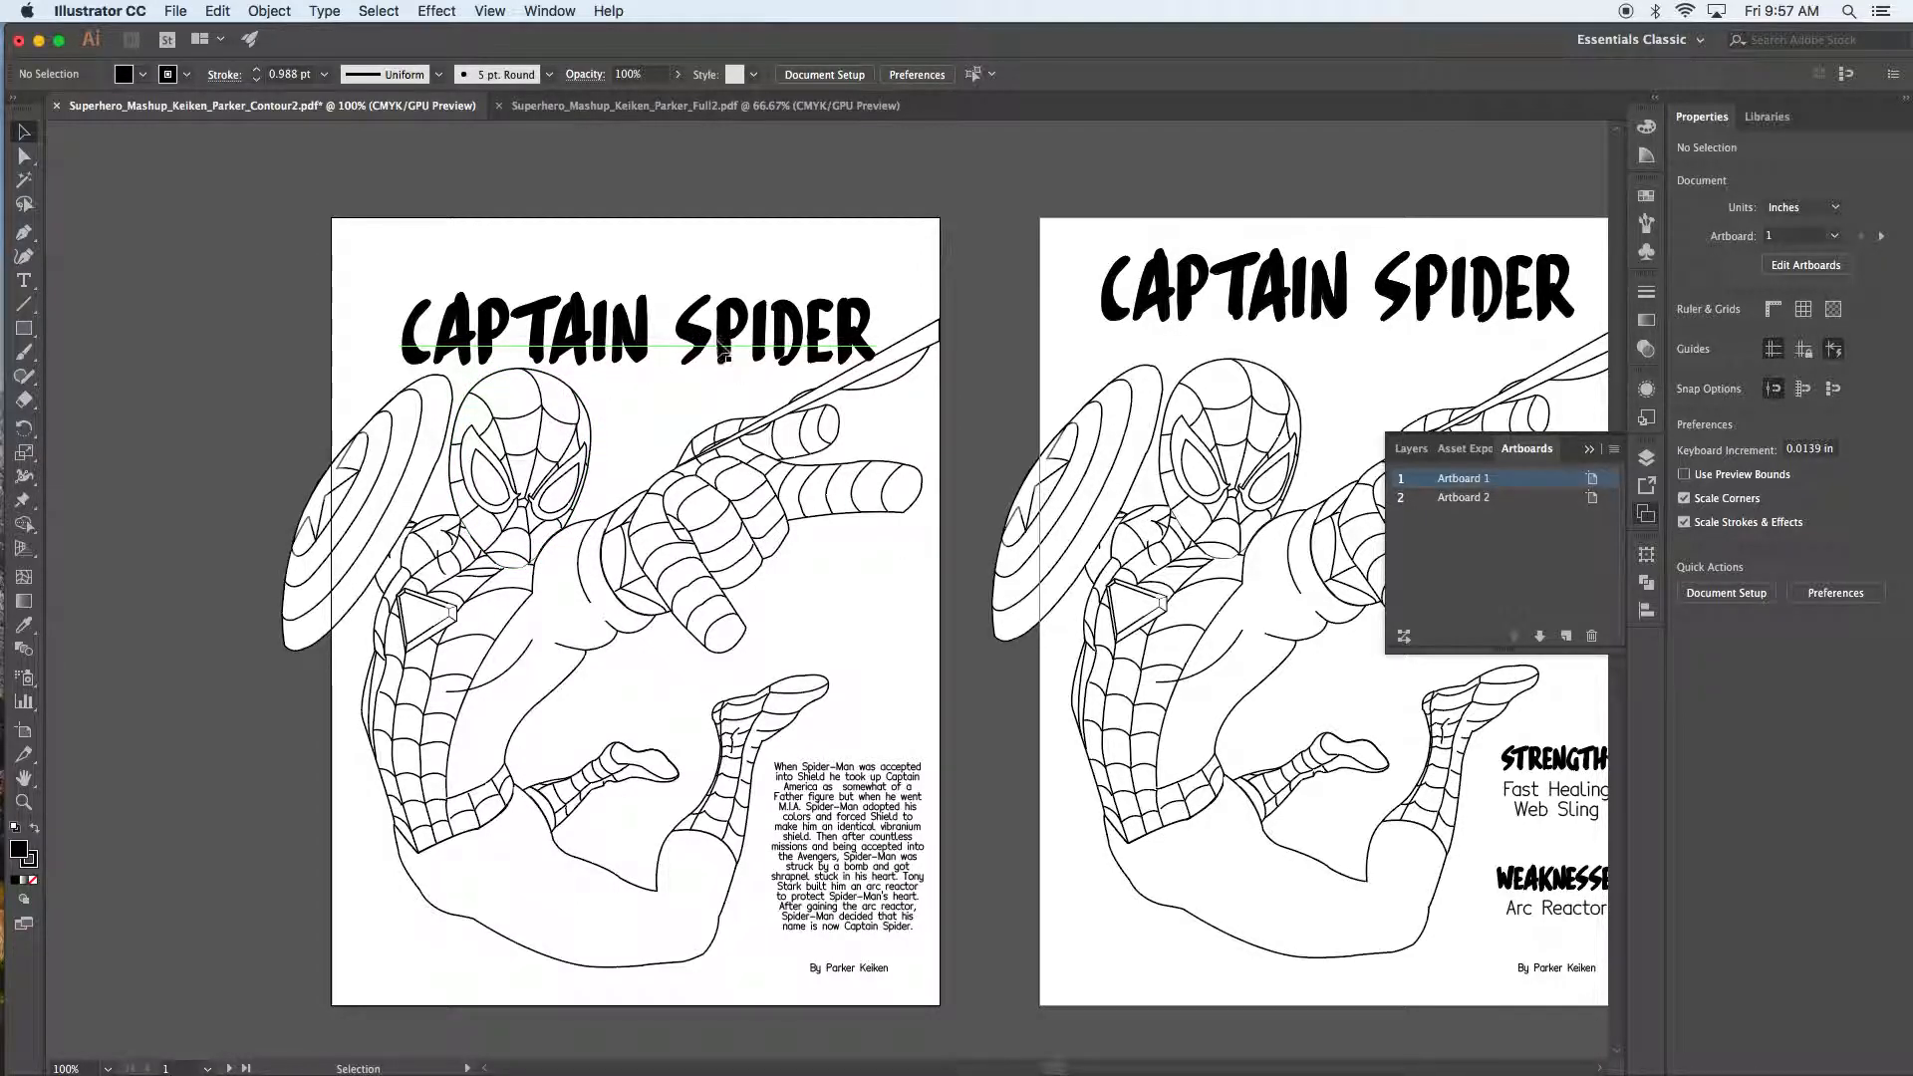
drag(680, 330, 653, 225)
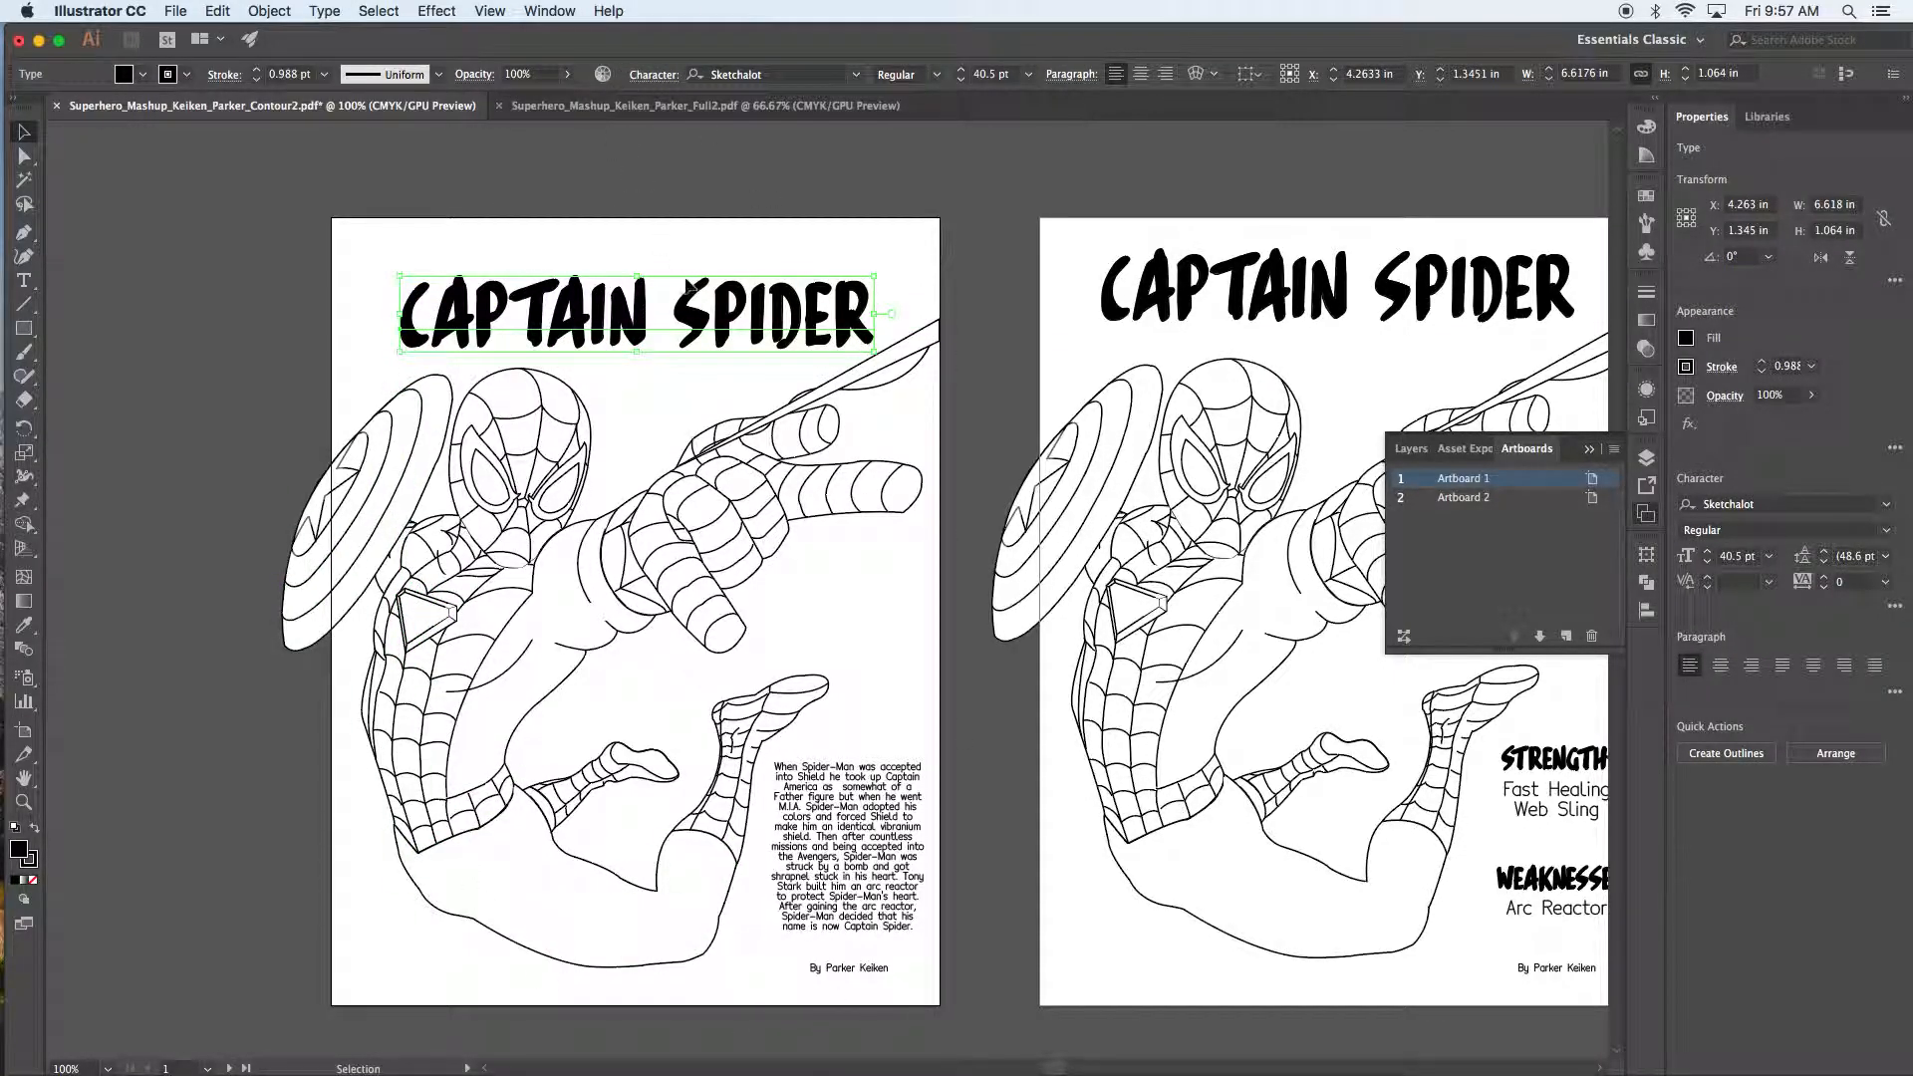
drag(692, 287, 698, 225)
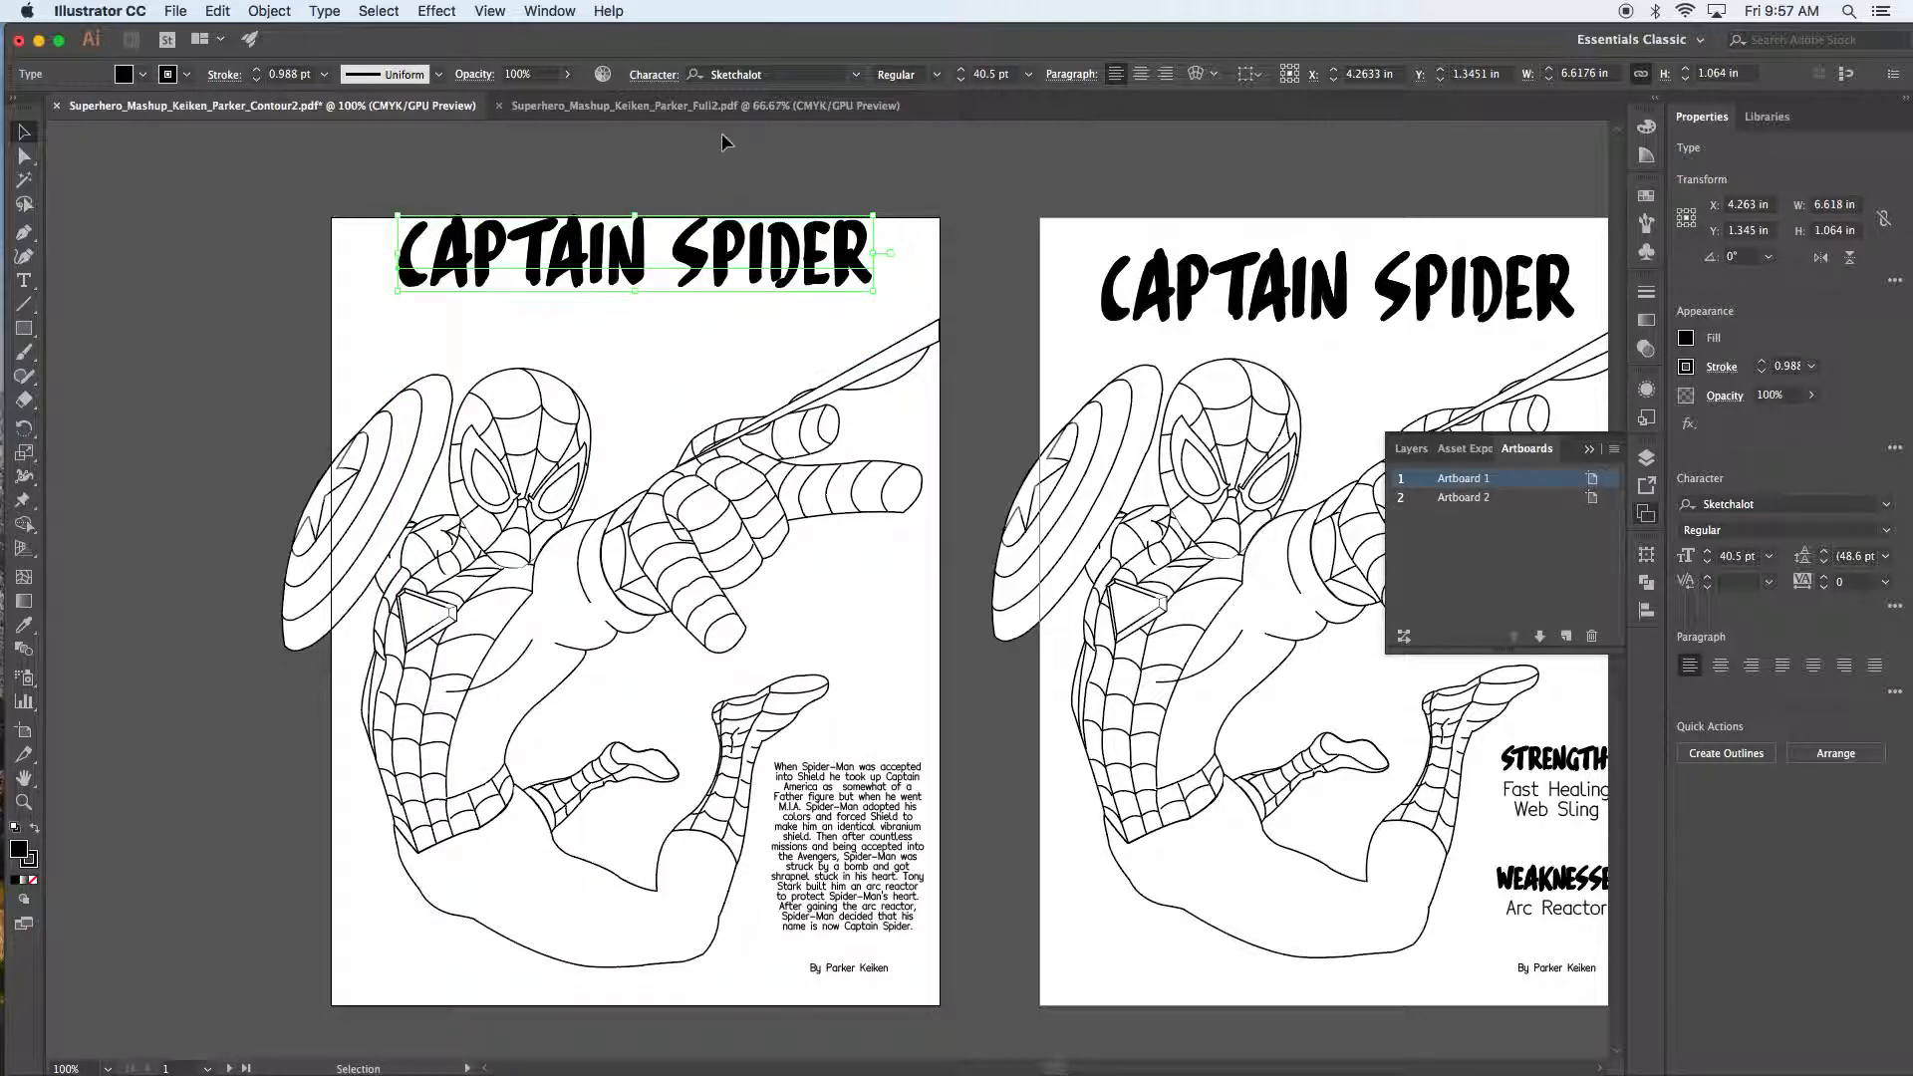
click(725, 142)
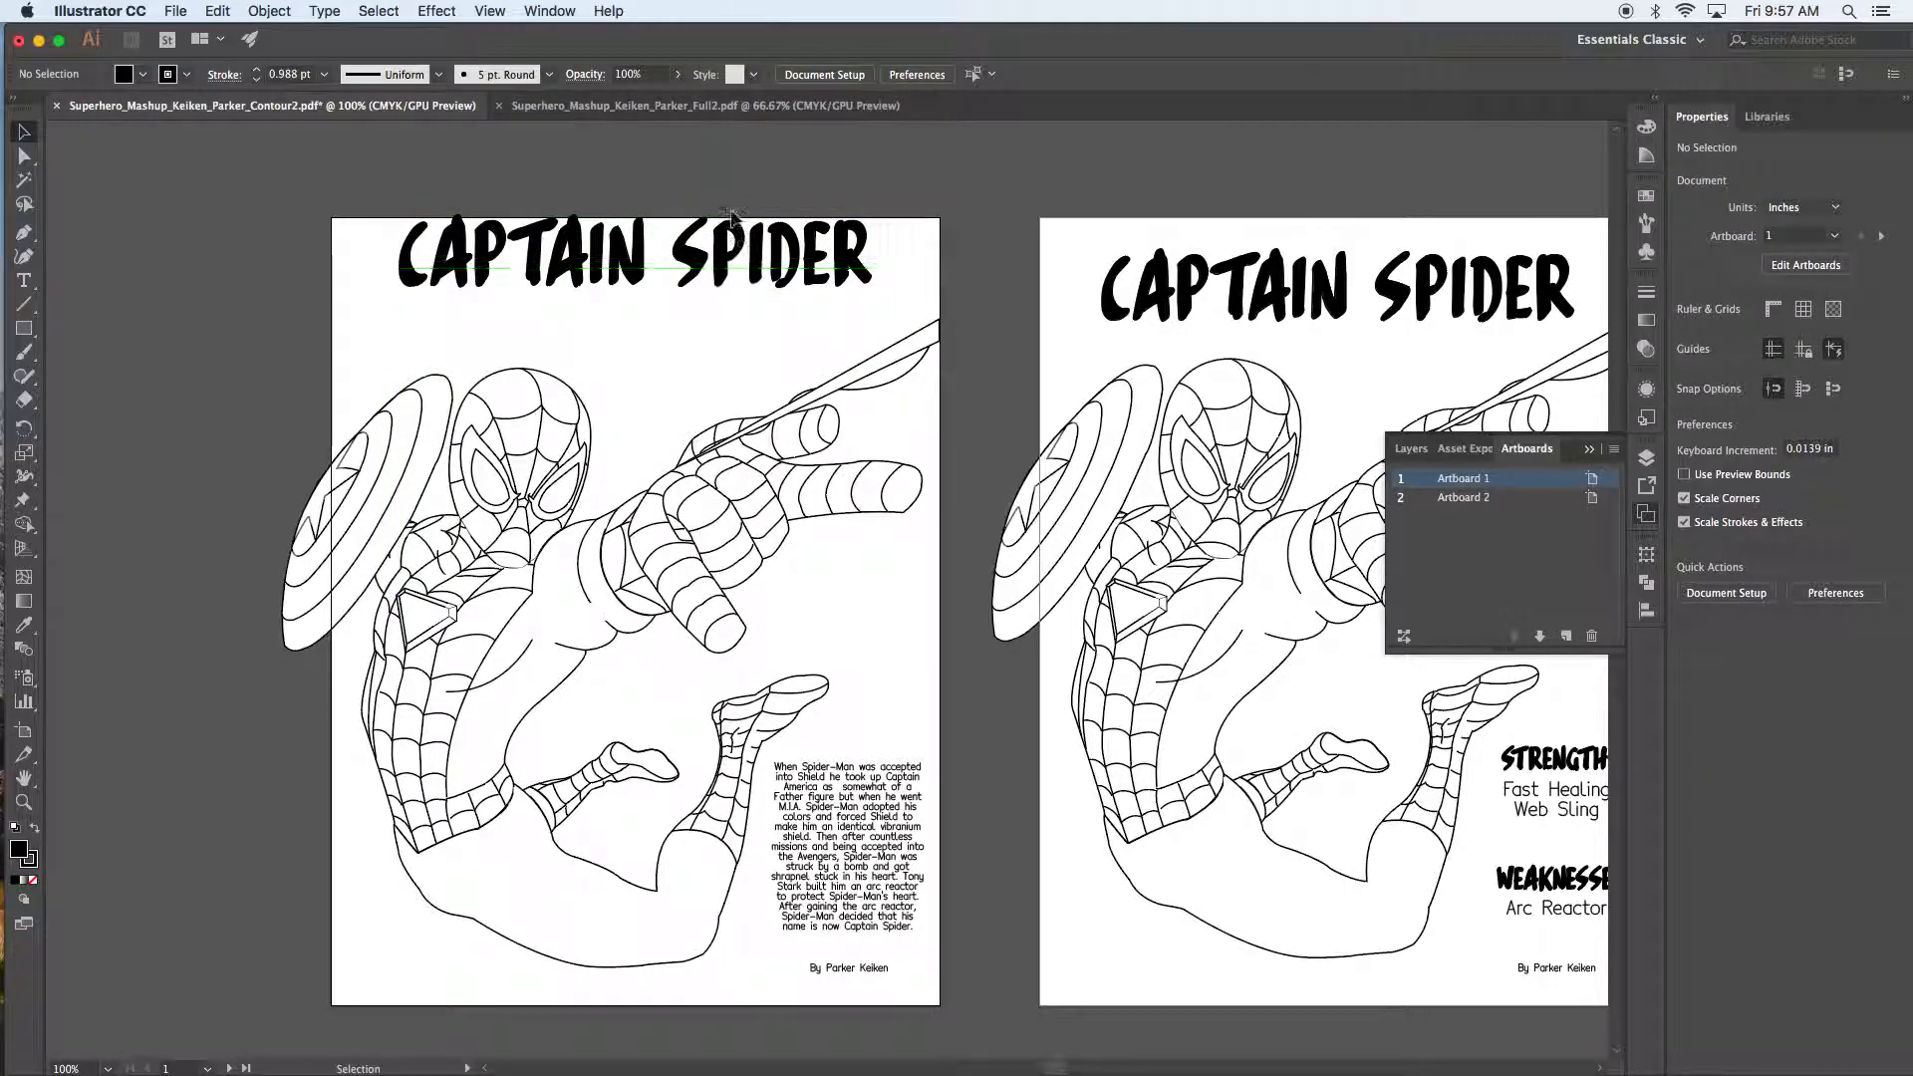
drag(732, 227, 736, 245)
click(854, 968)
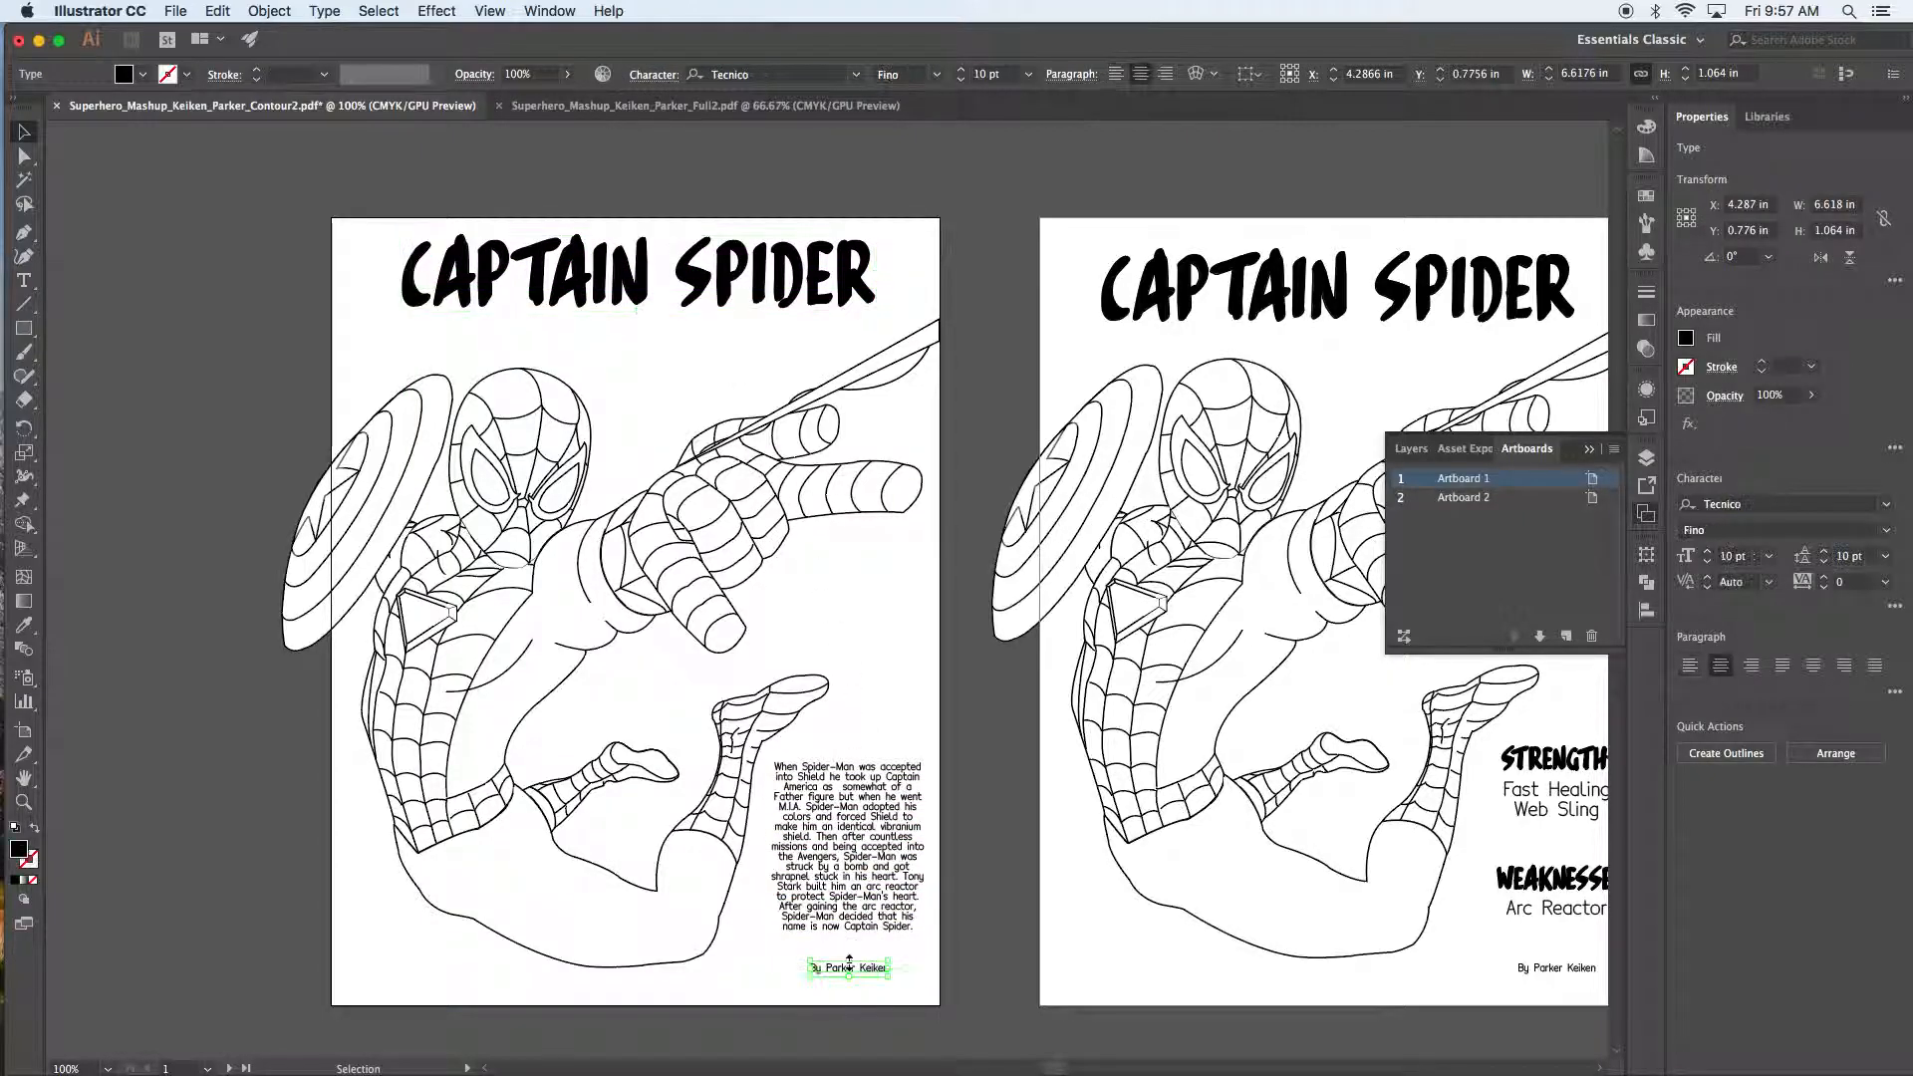
mouse_move(871, 967)
mouse_down()
mouse_move(884, 1008)
mouse_move(883, 982)
mouse_up()
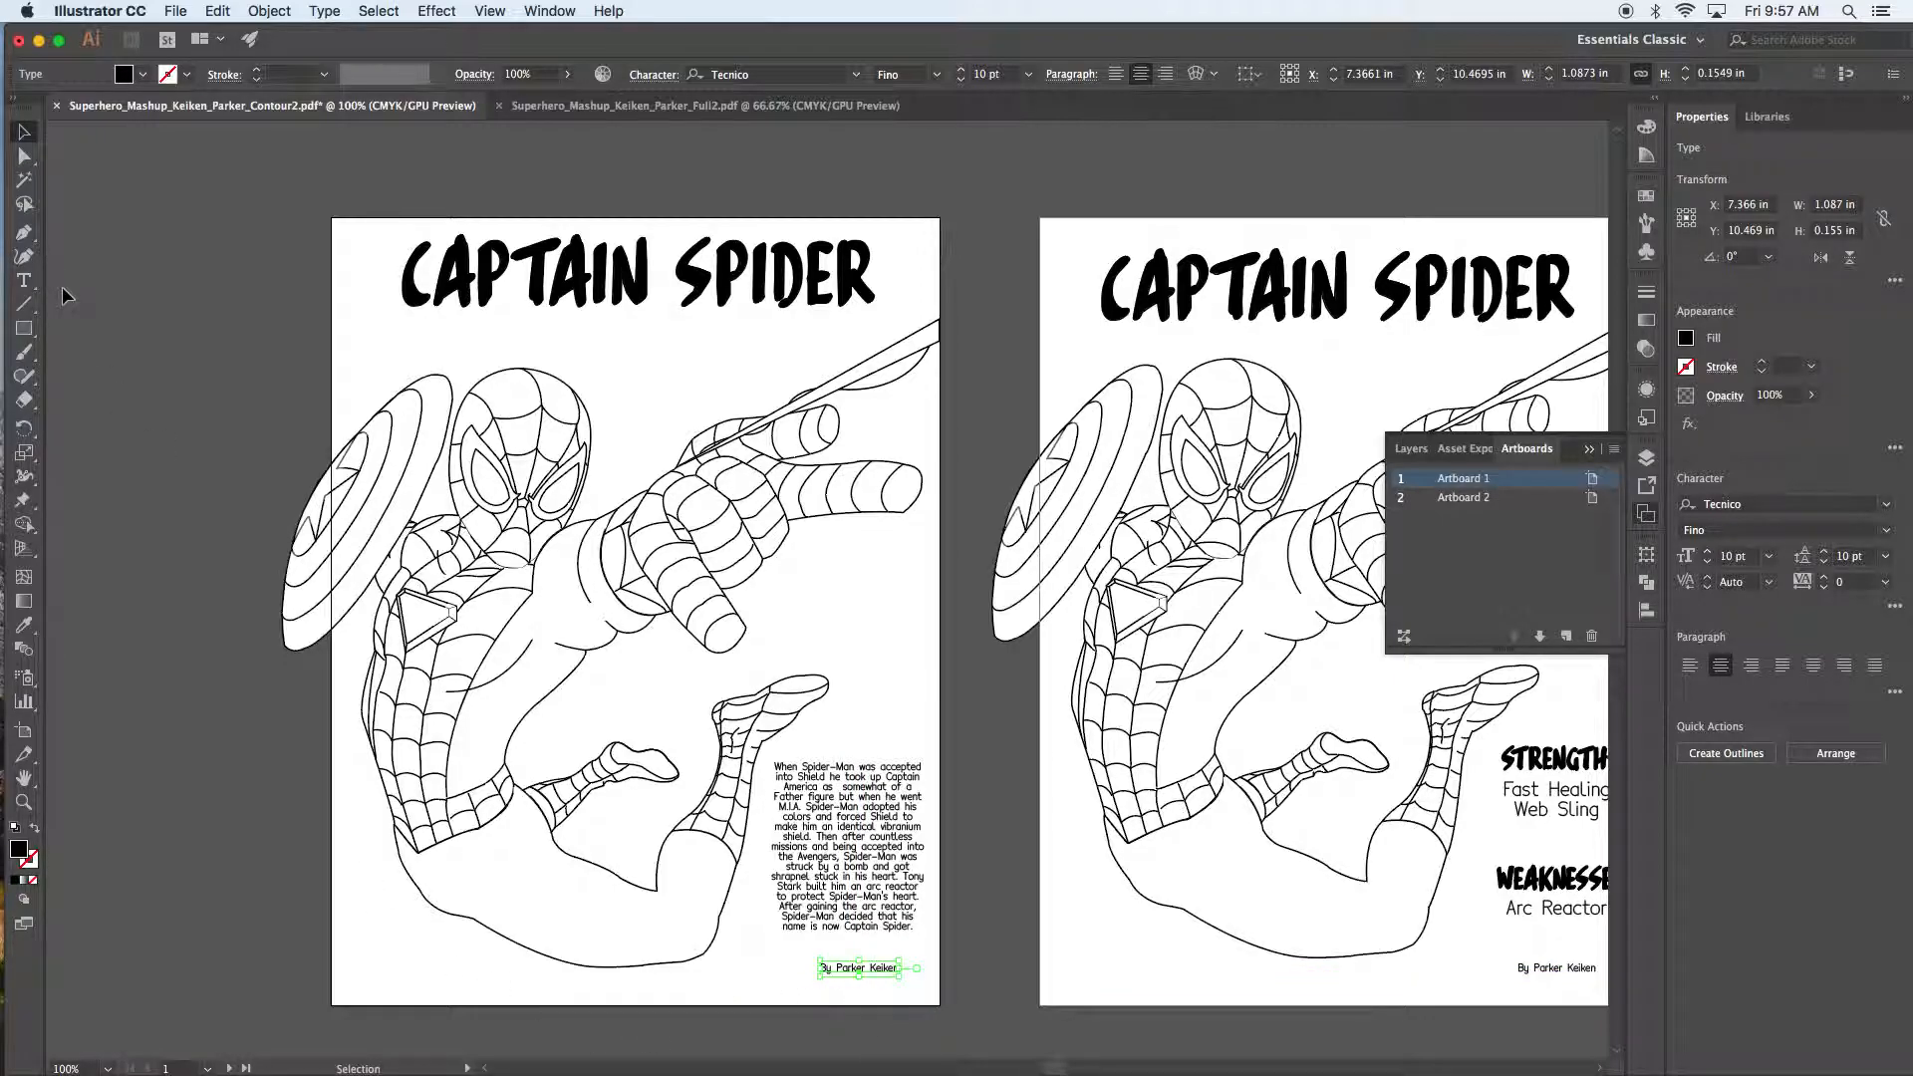
key(super)
key(super+r)
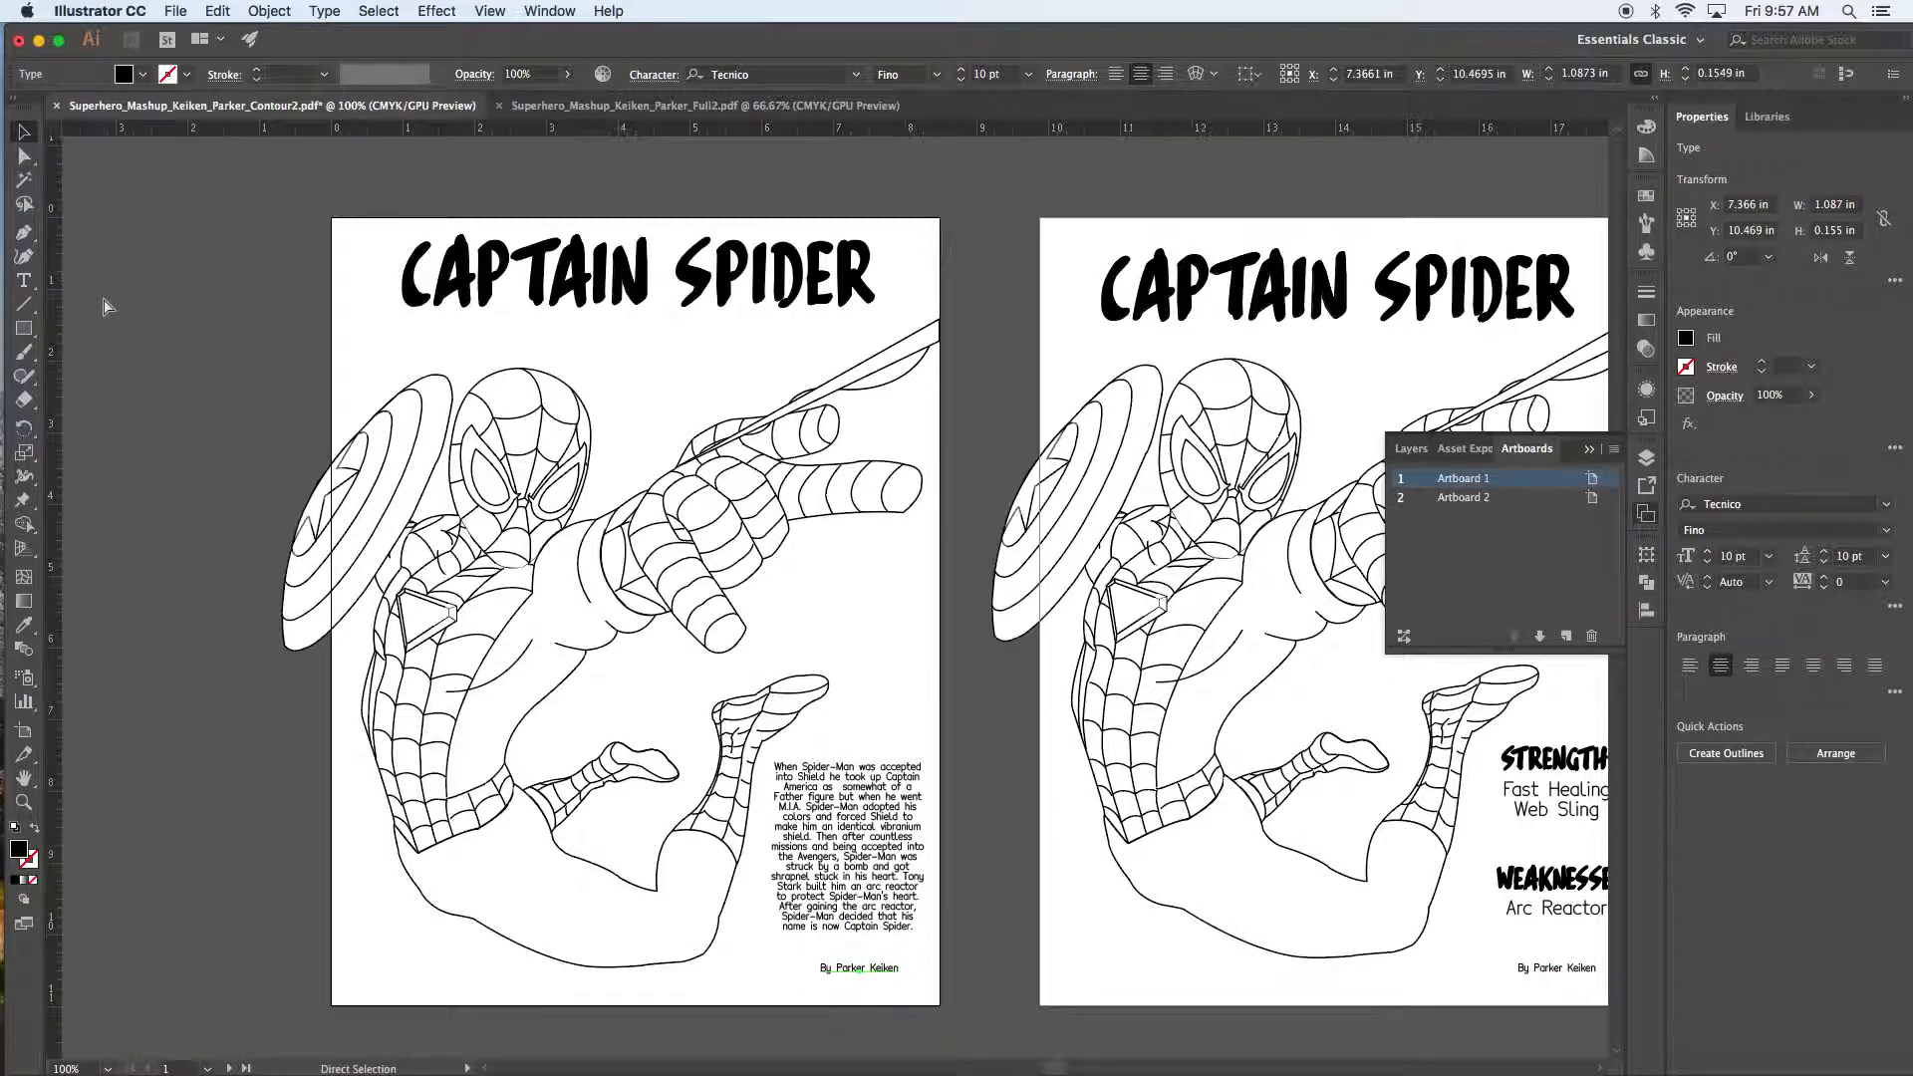
drag(57, 304, 351, 296)
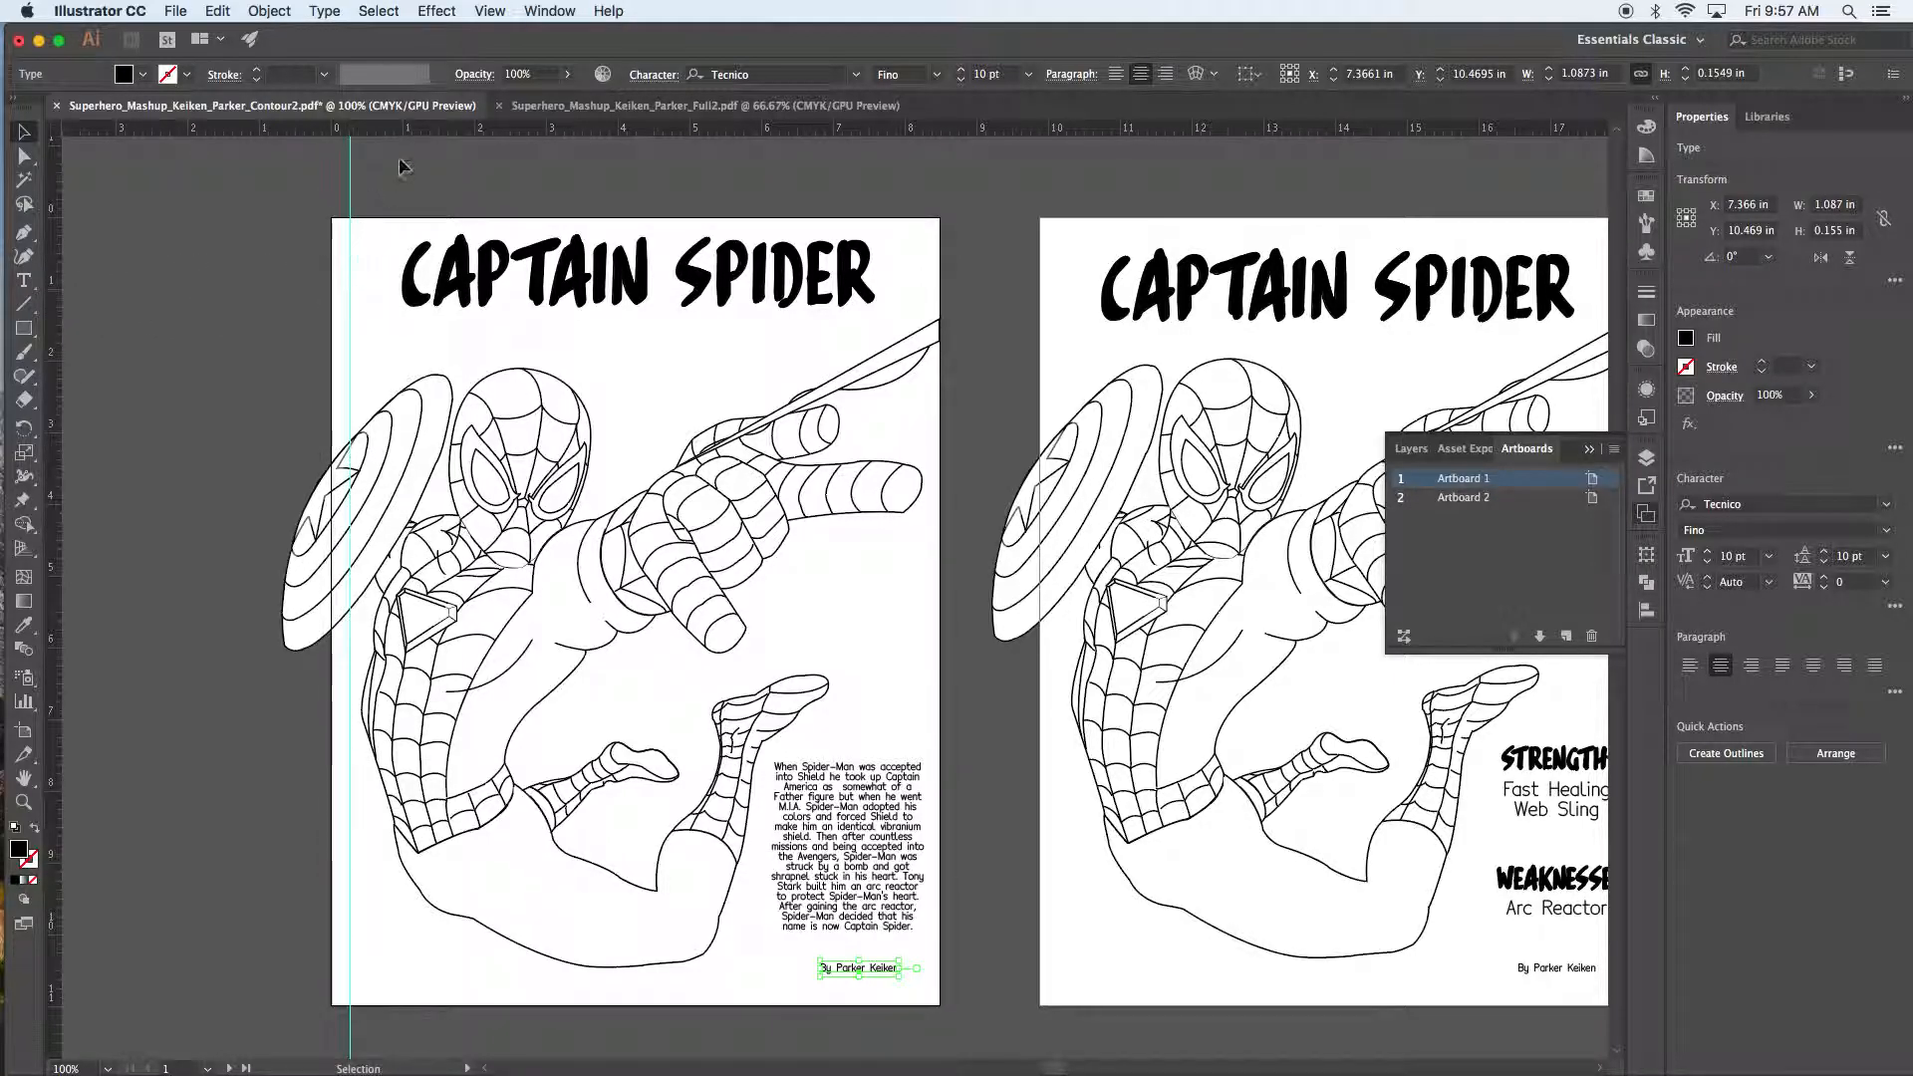
drag(405, 128, 478, 989)
drag(49, 593, 923, 581)
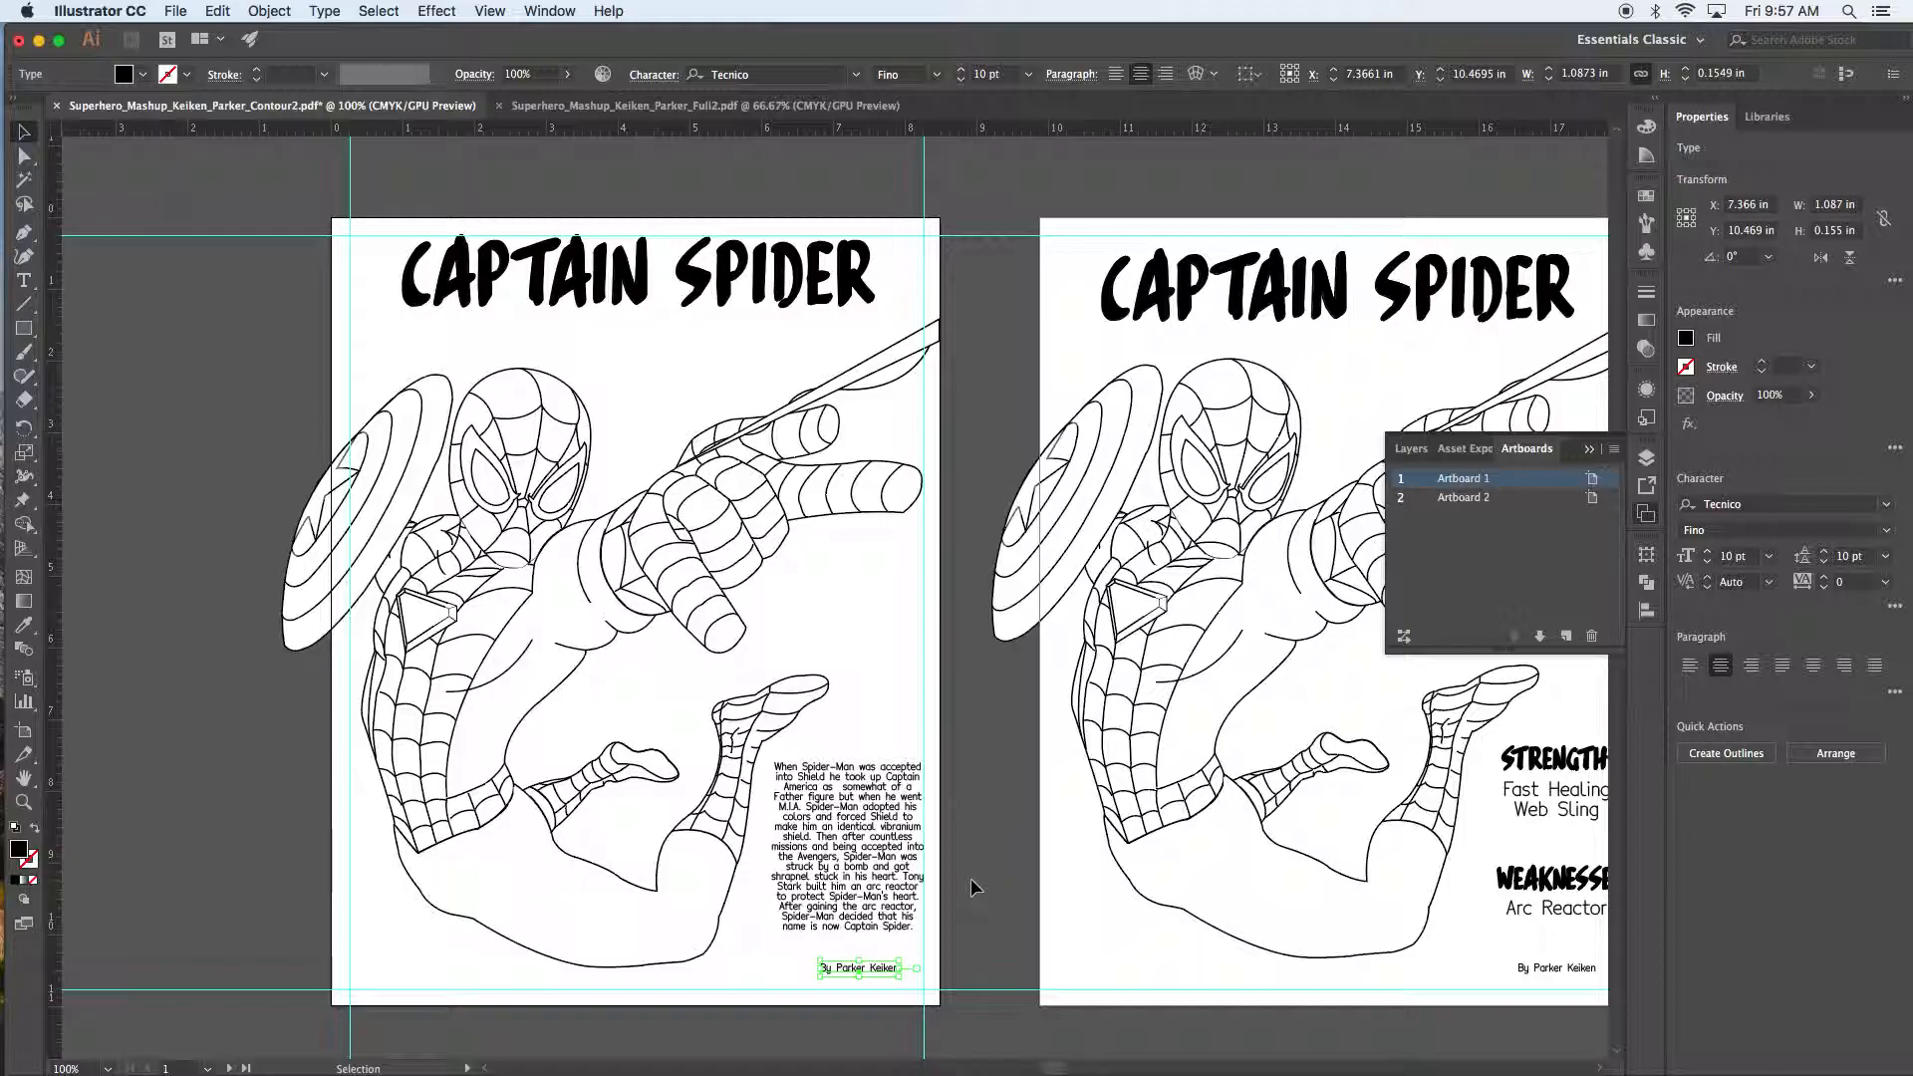
click(899, 849)
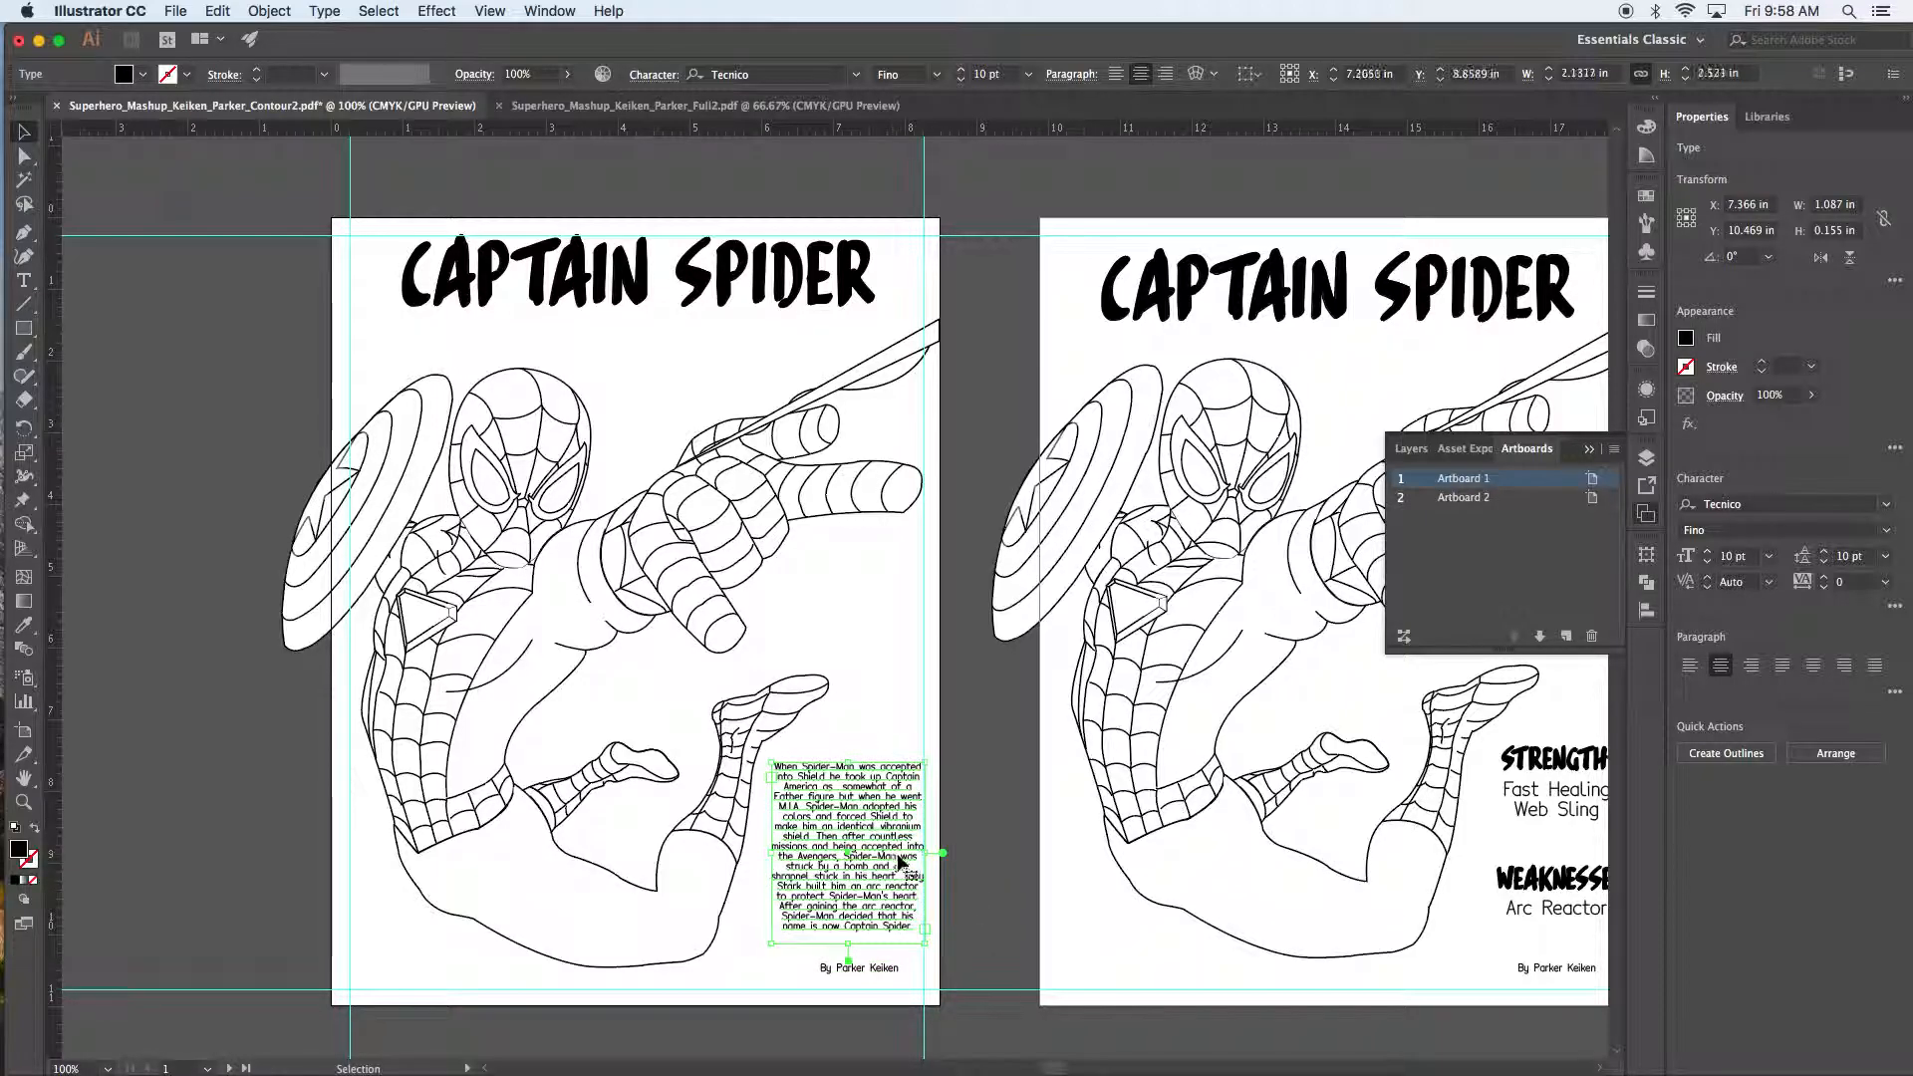
click(981, 872)
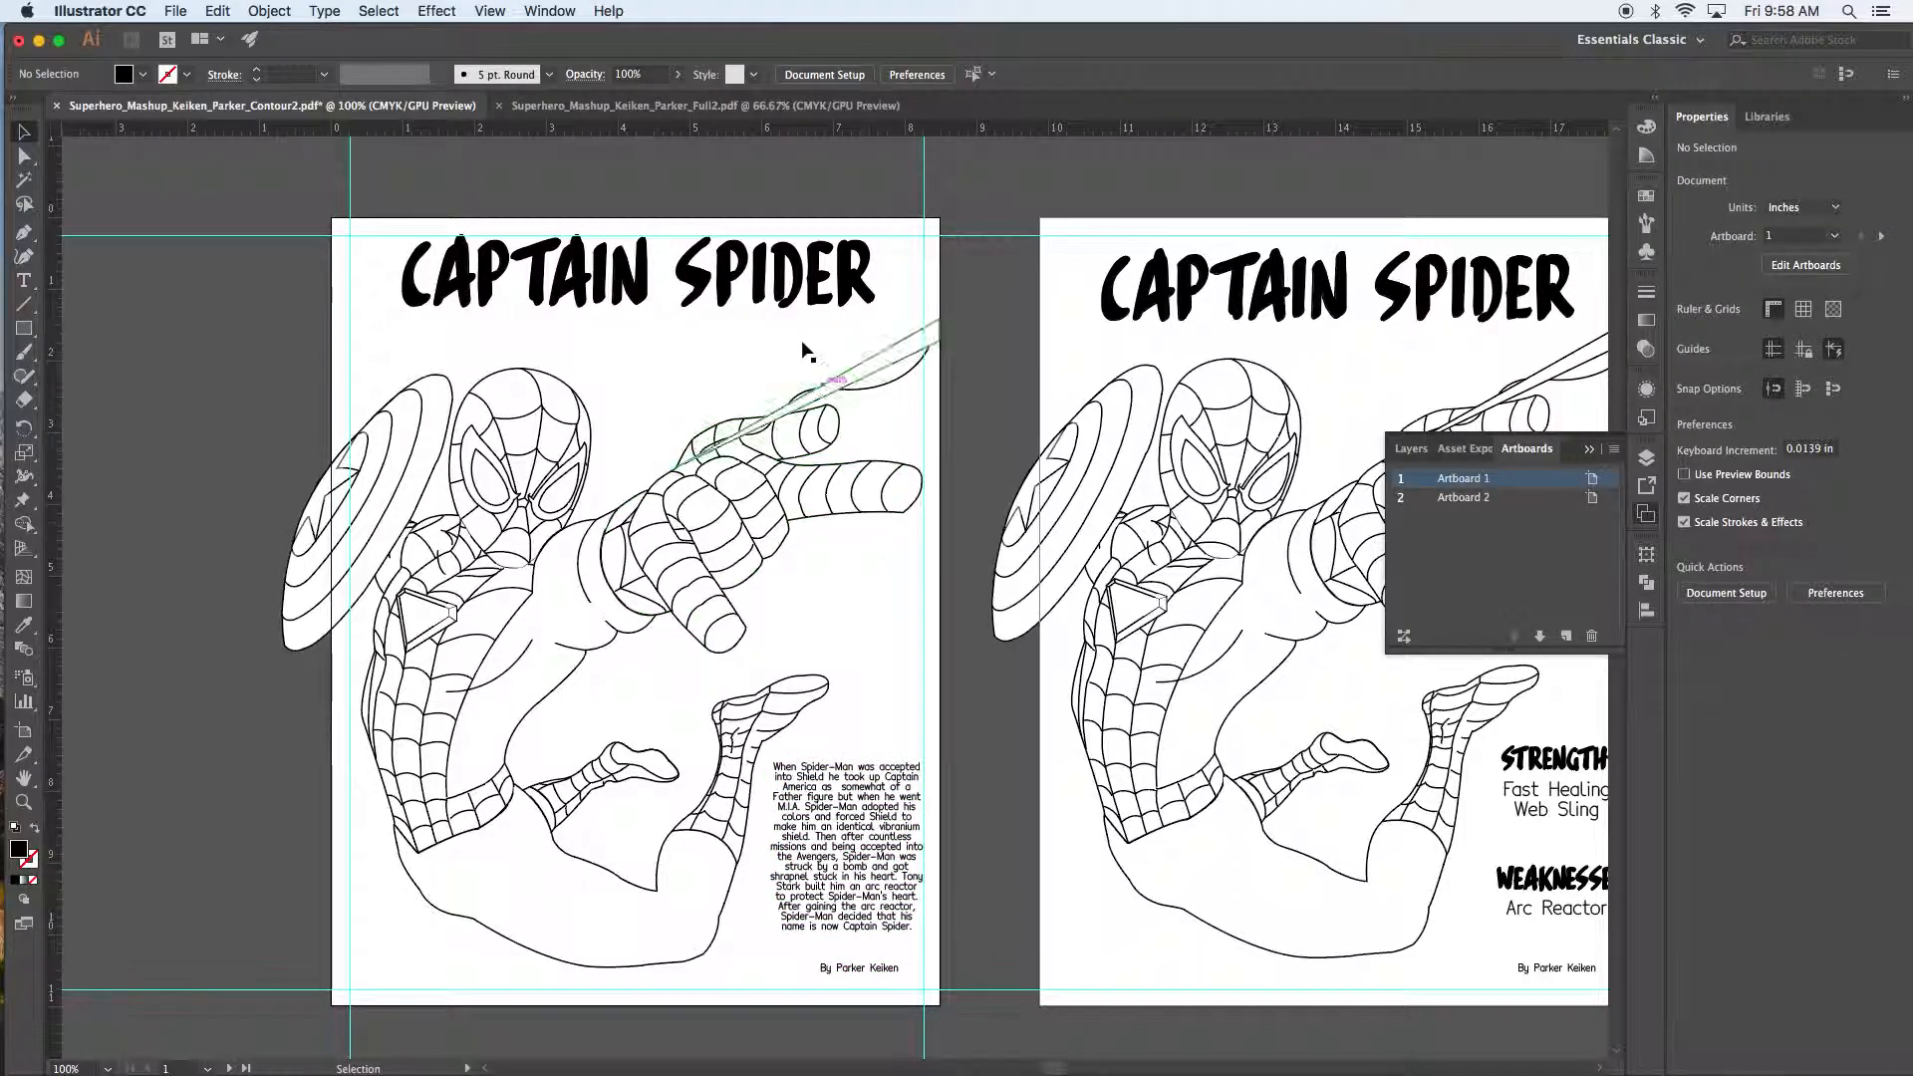
click(588, 267)
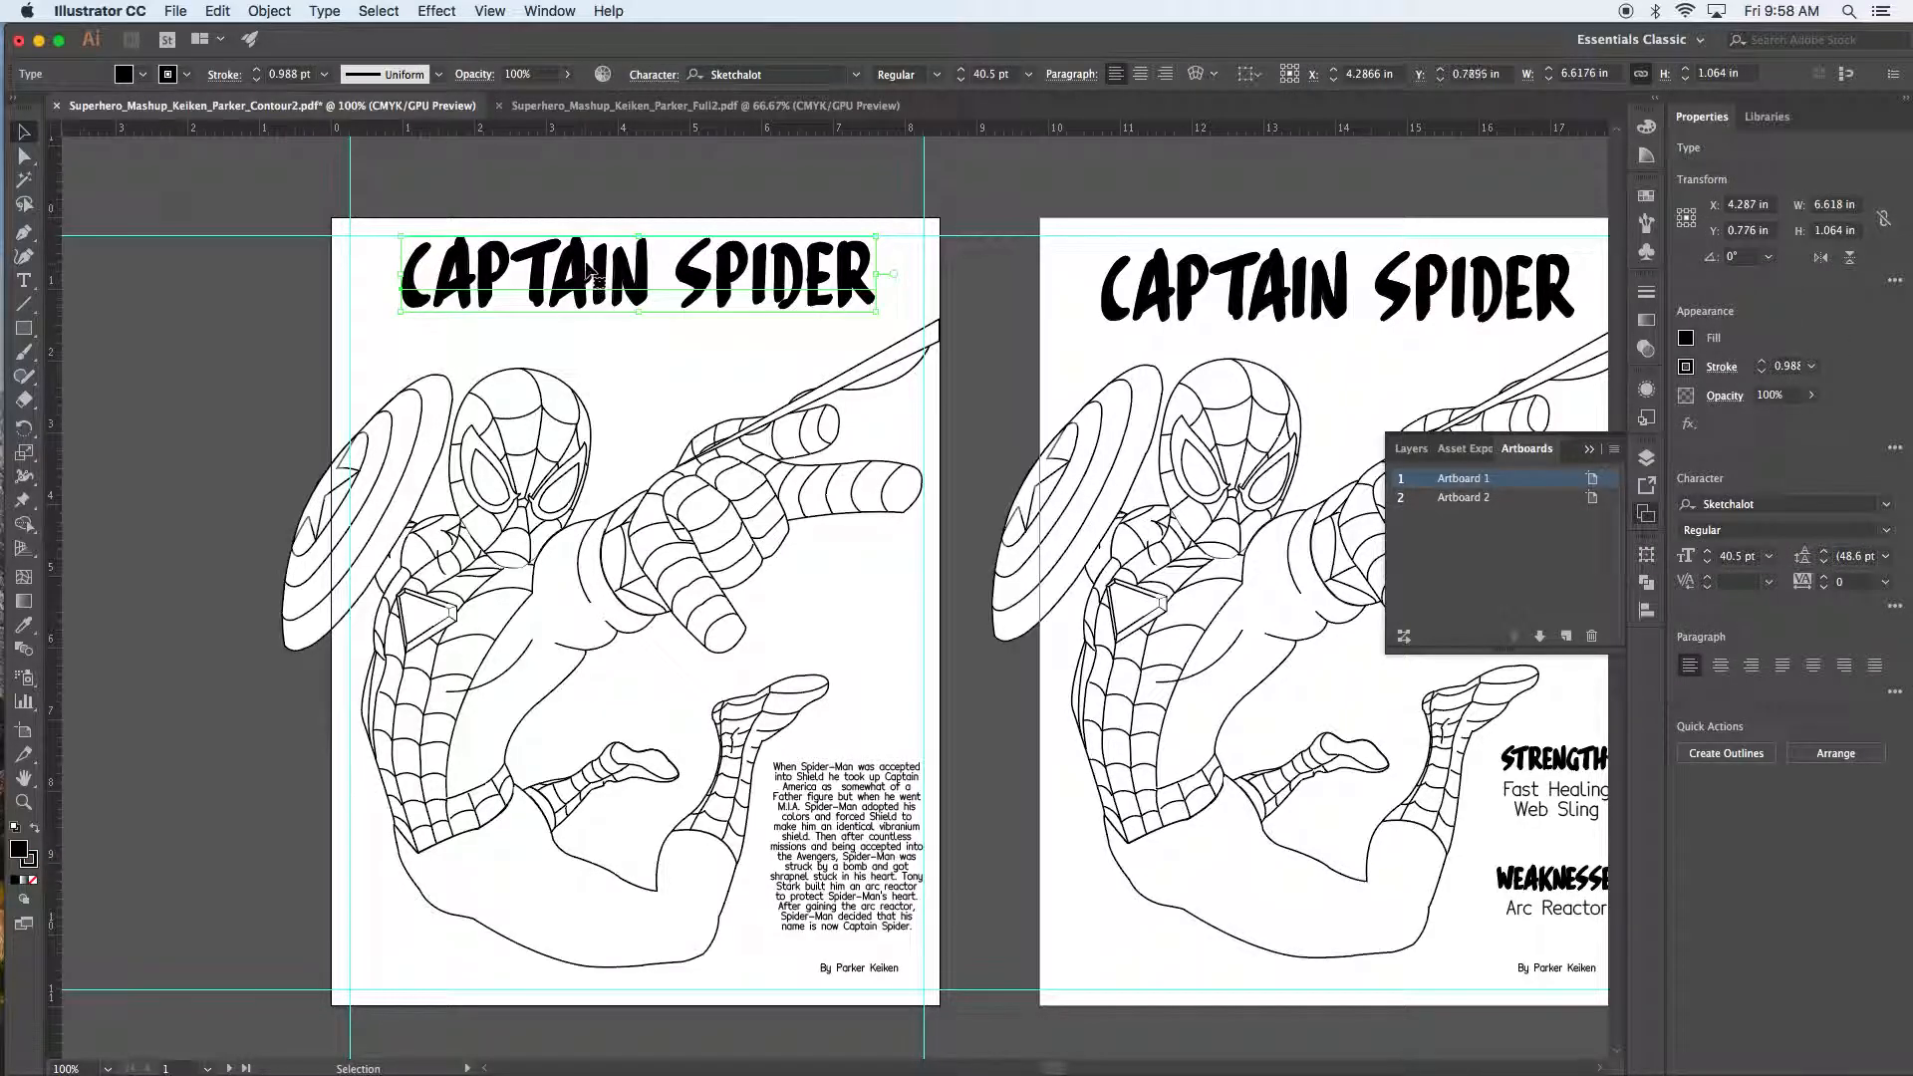
click(688, 206)
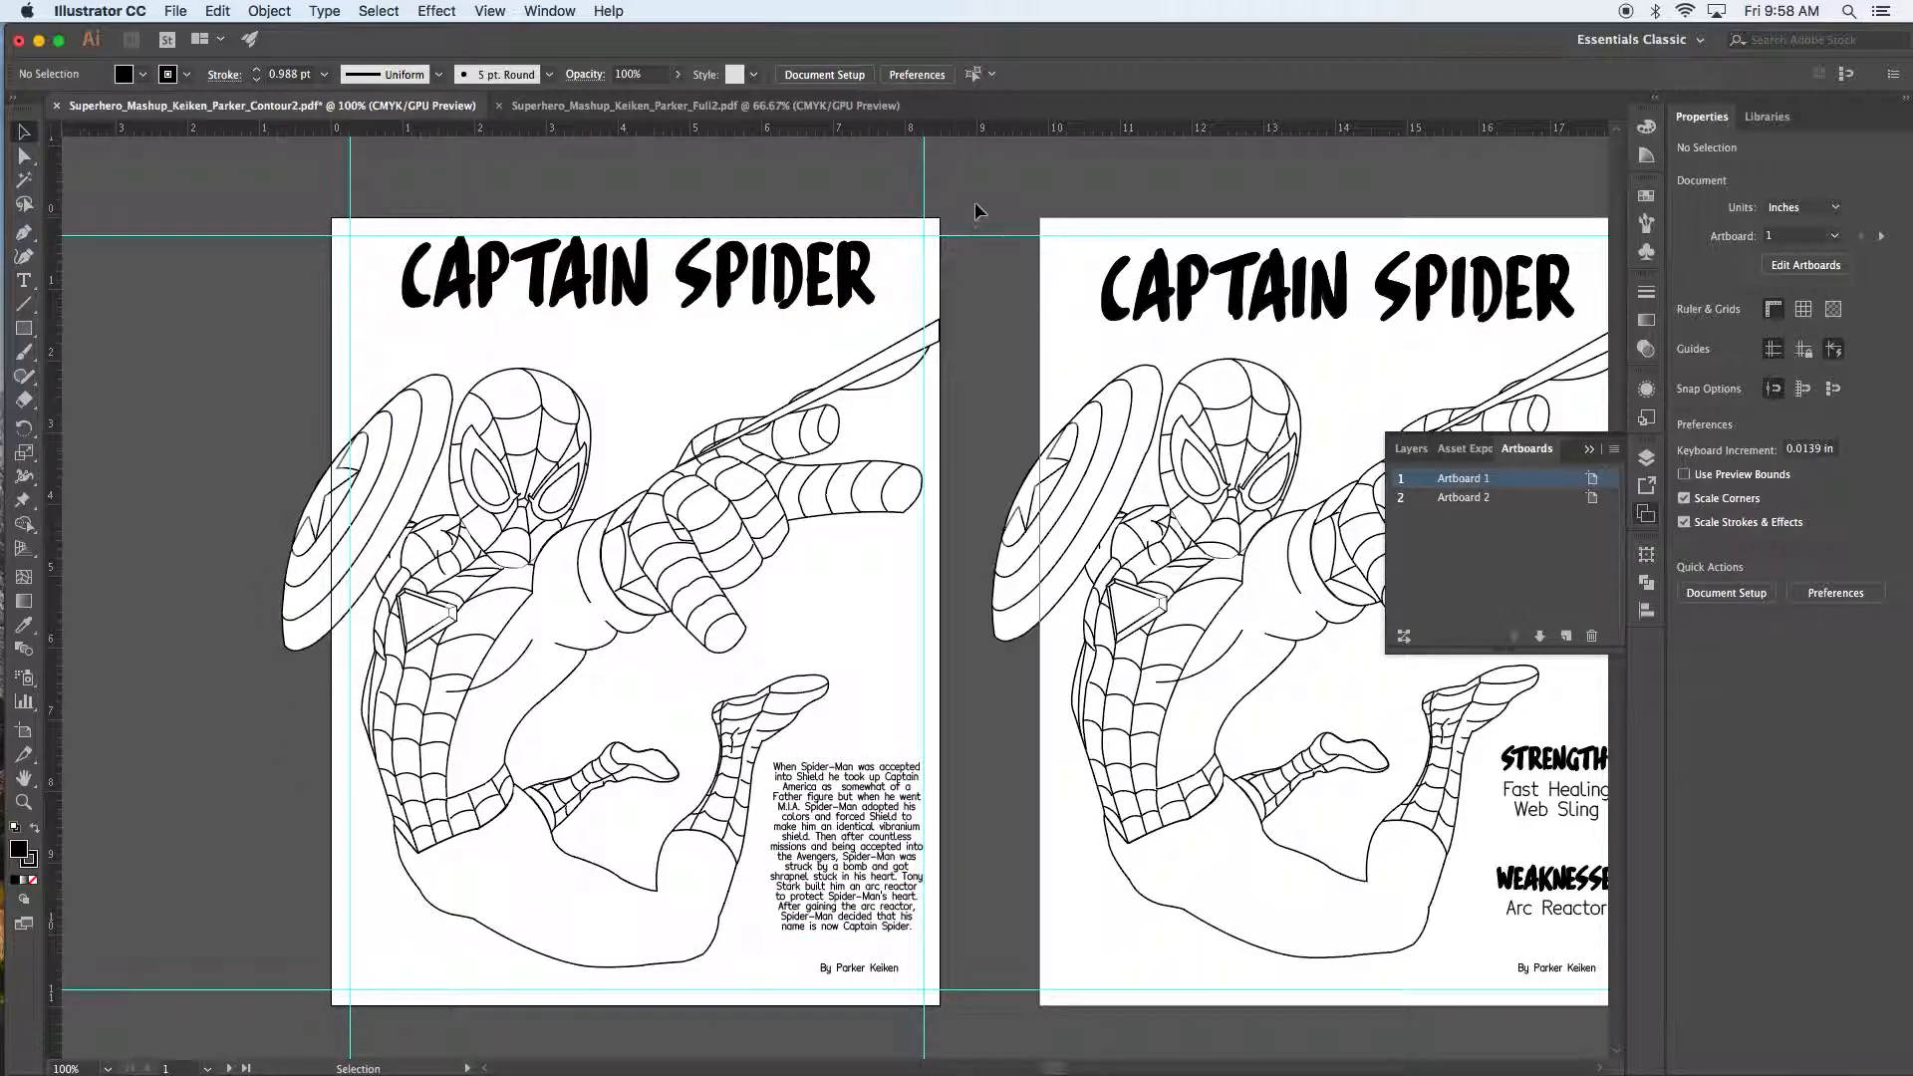
click(784, 297)
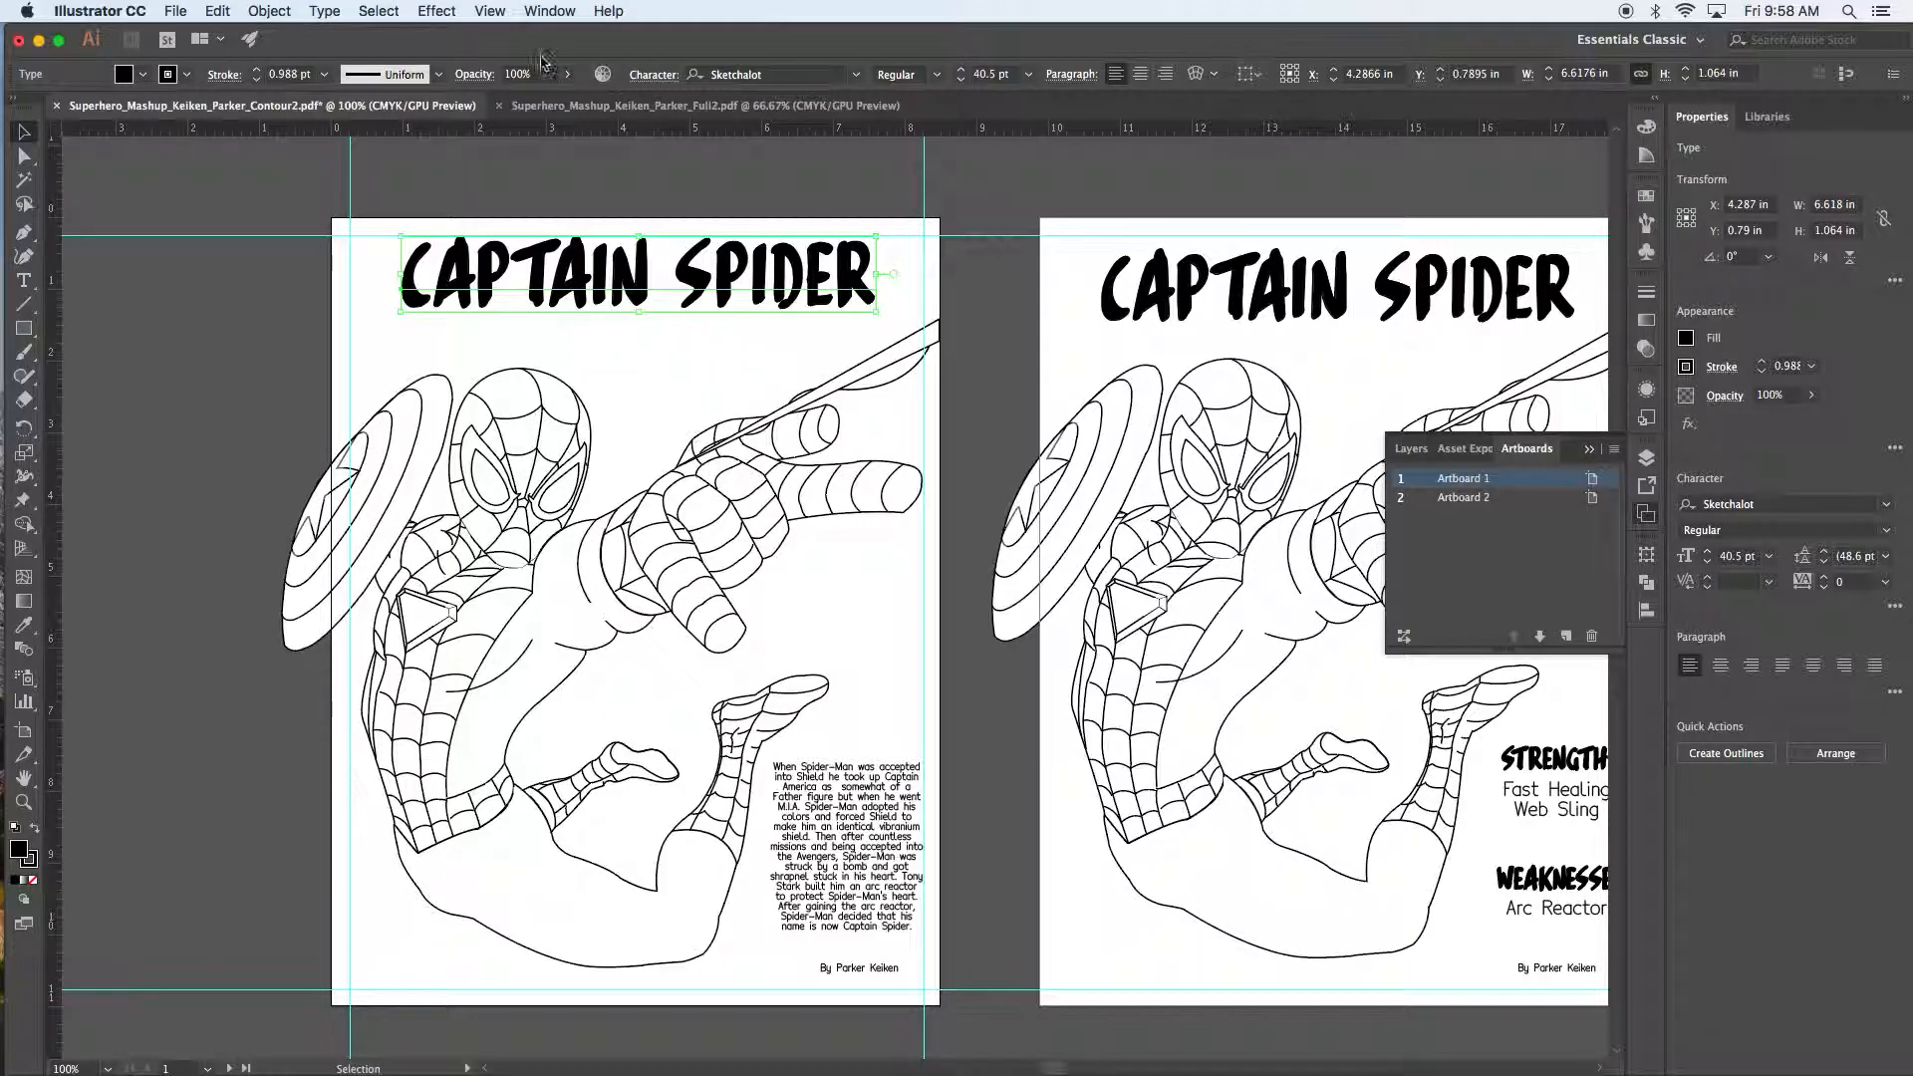
Step: Show the Align panel via Window > Align, then centre-align the CAPTAIN SPIDER title's text
click(547, 11)
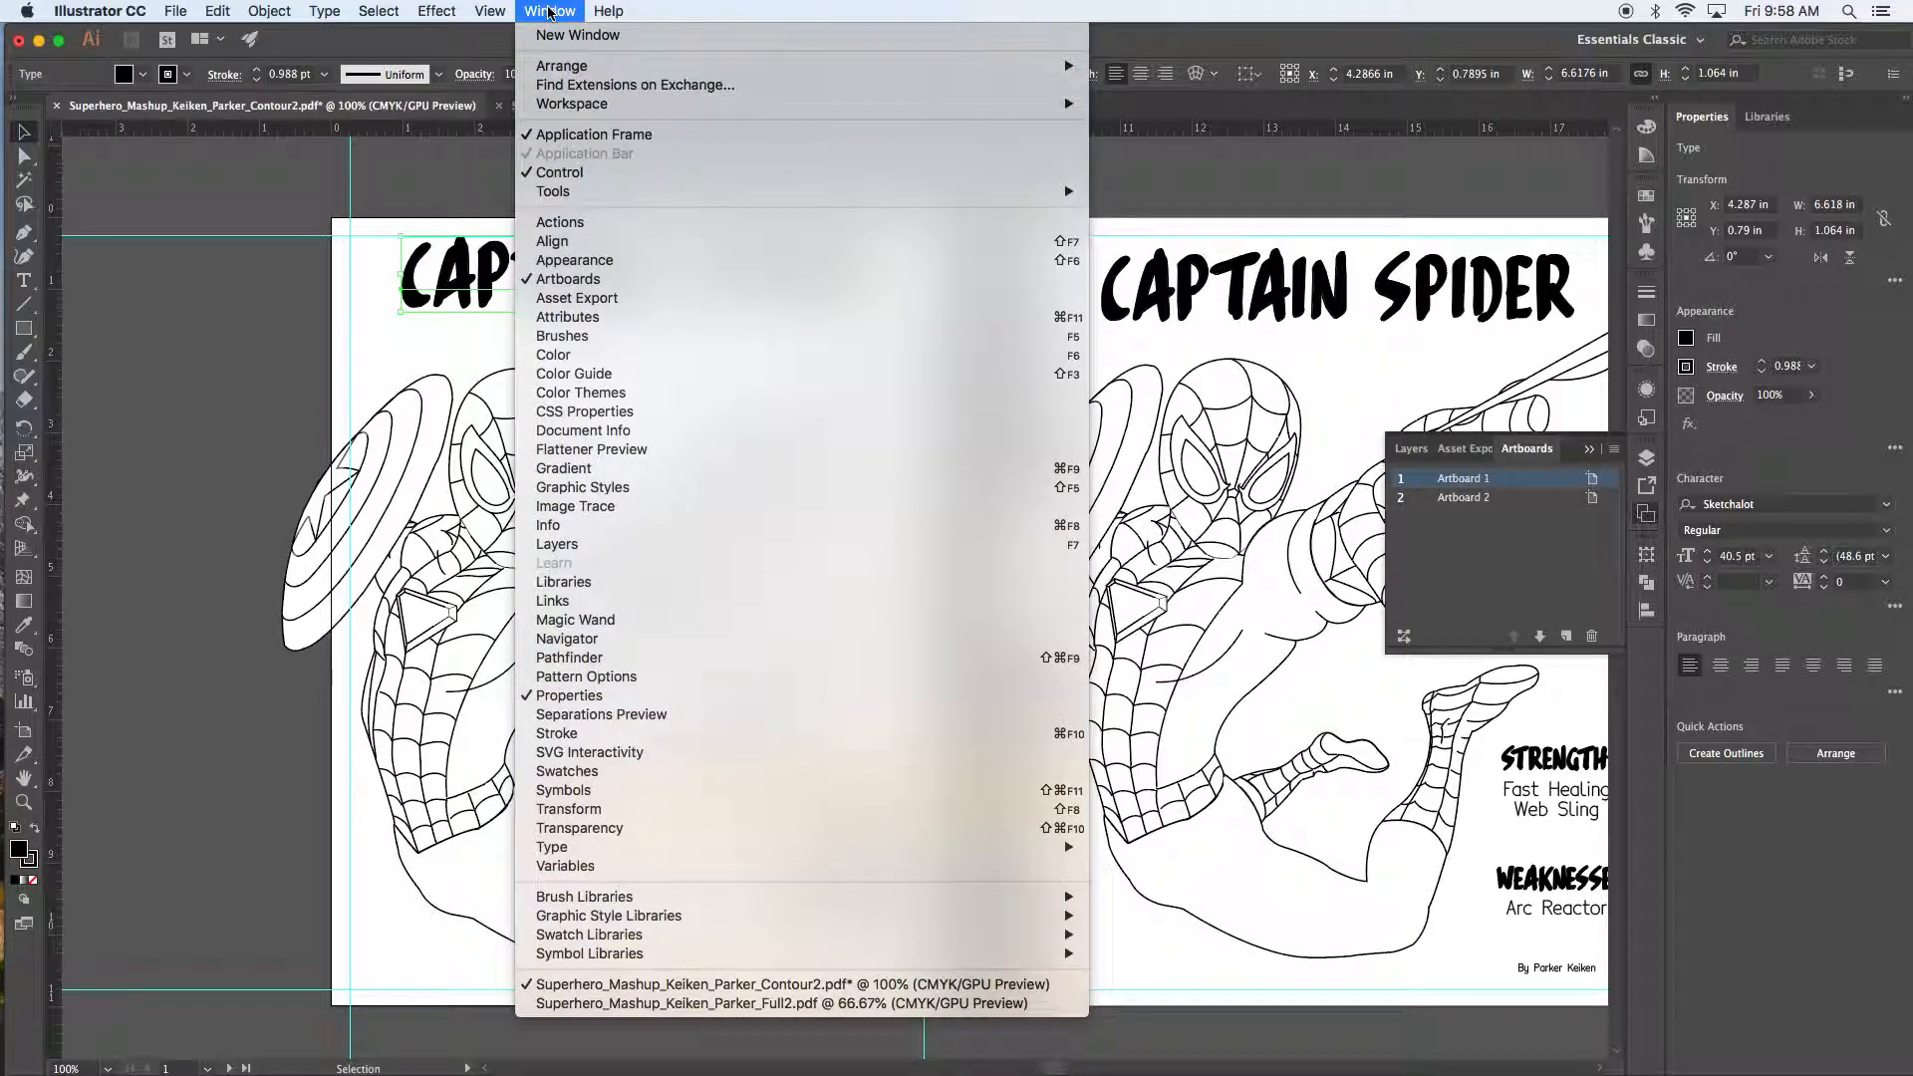
click(581, 242)
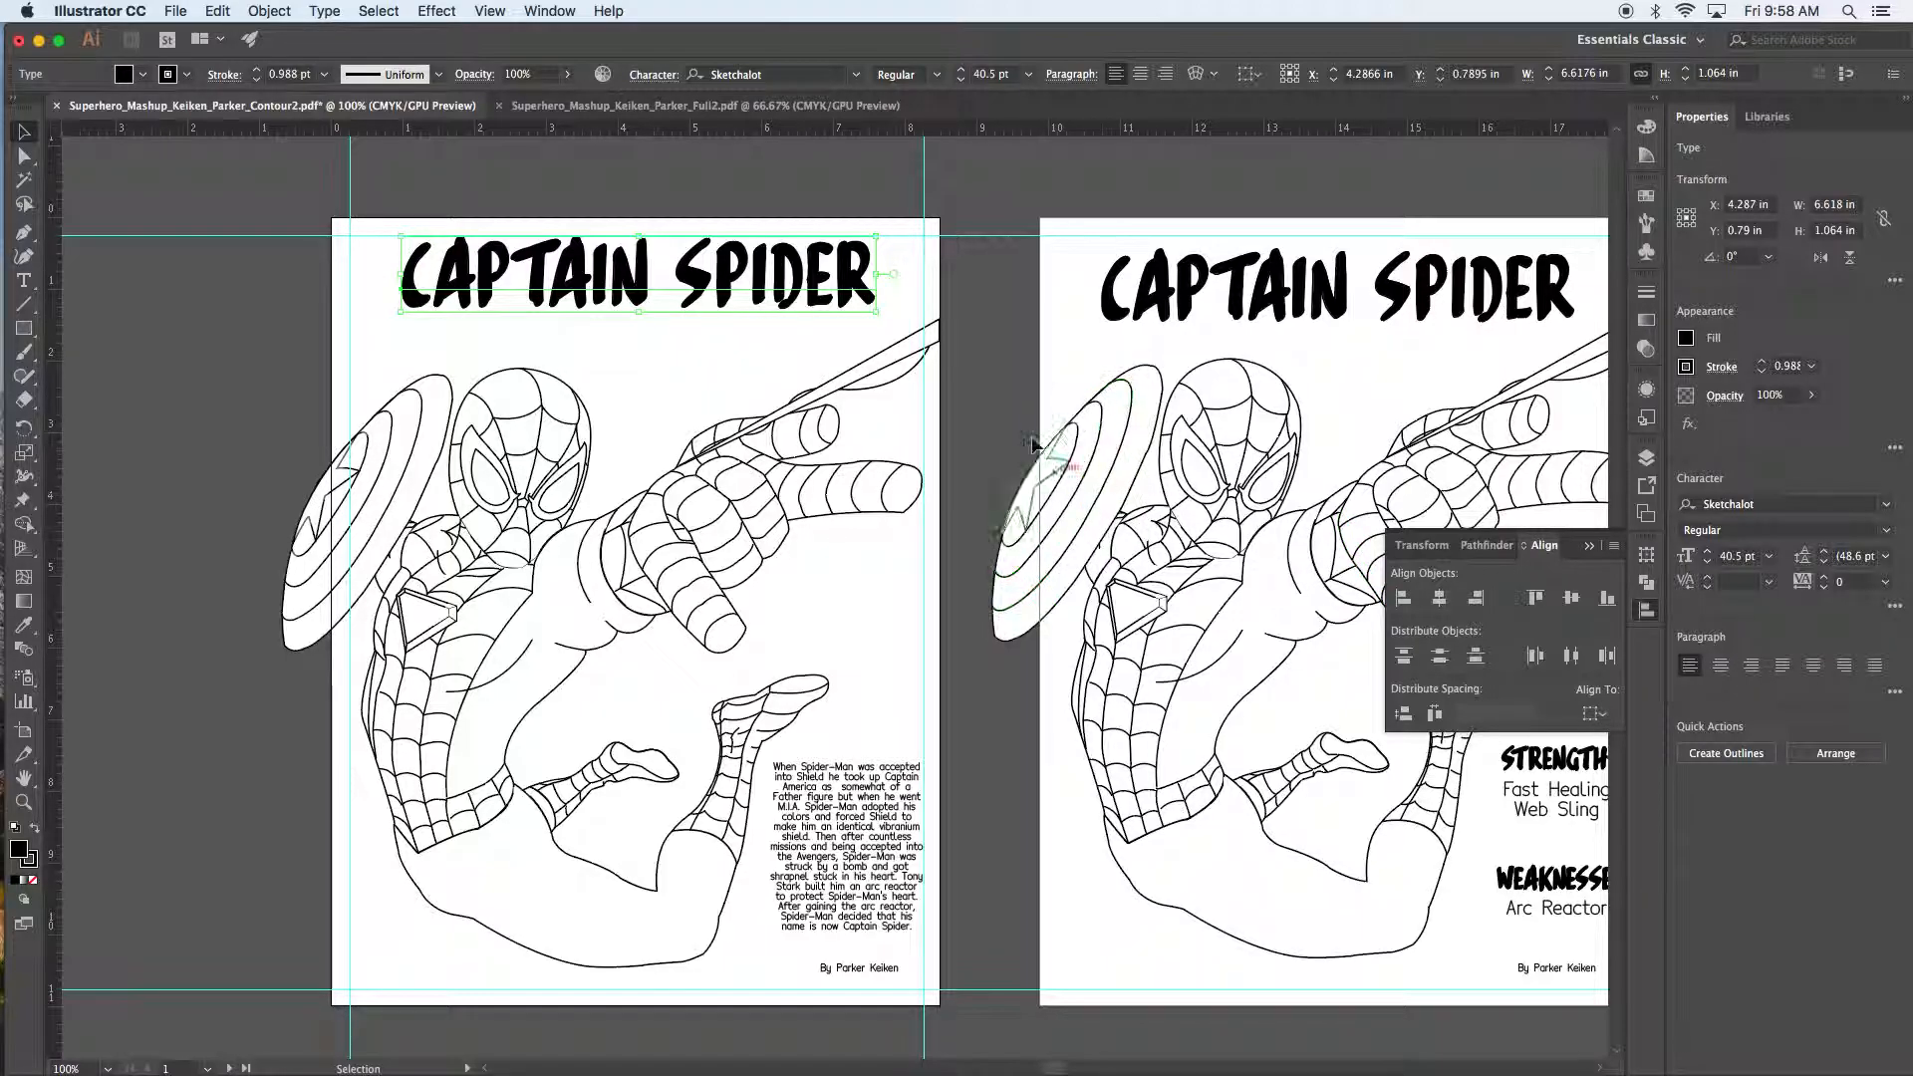
drag(703, 276, 789, 286)
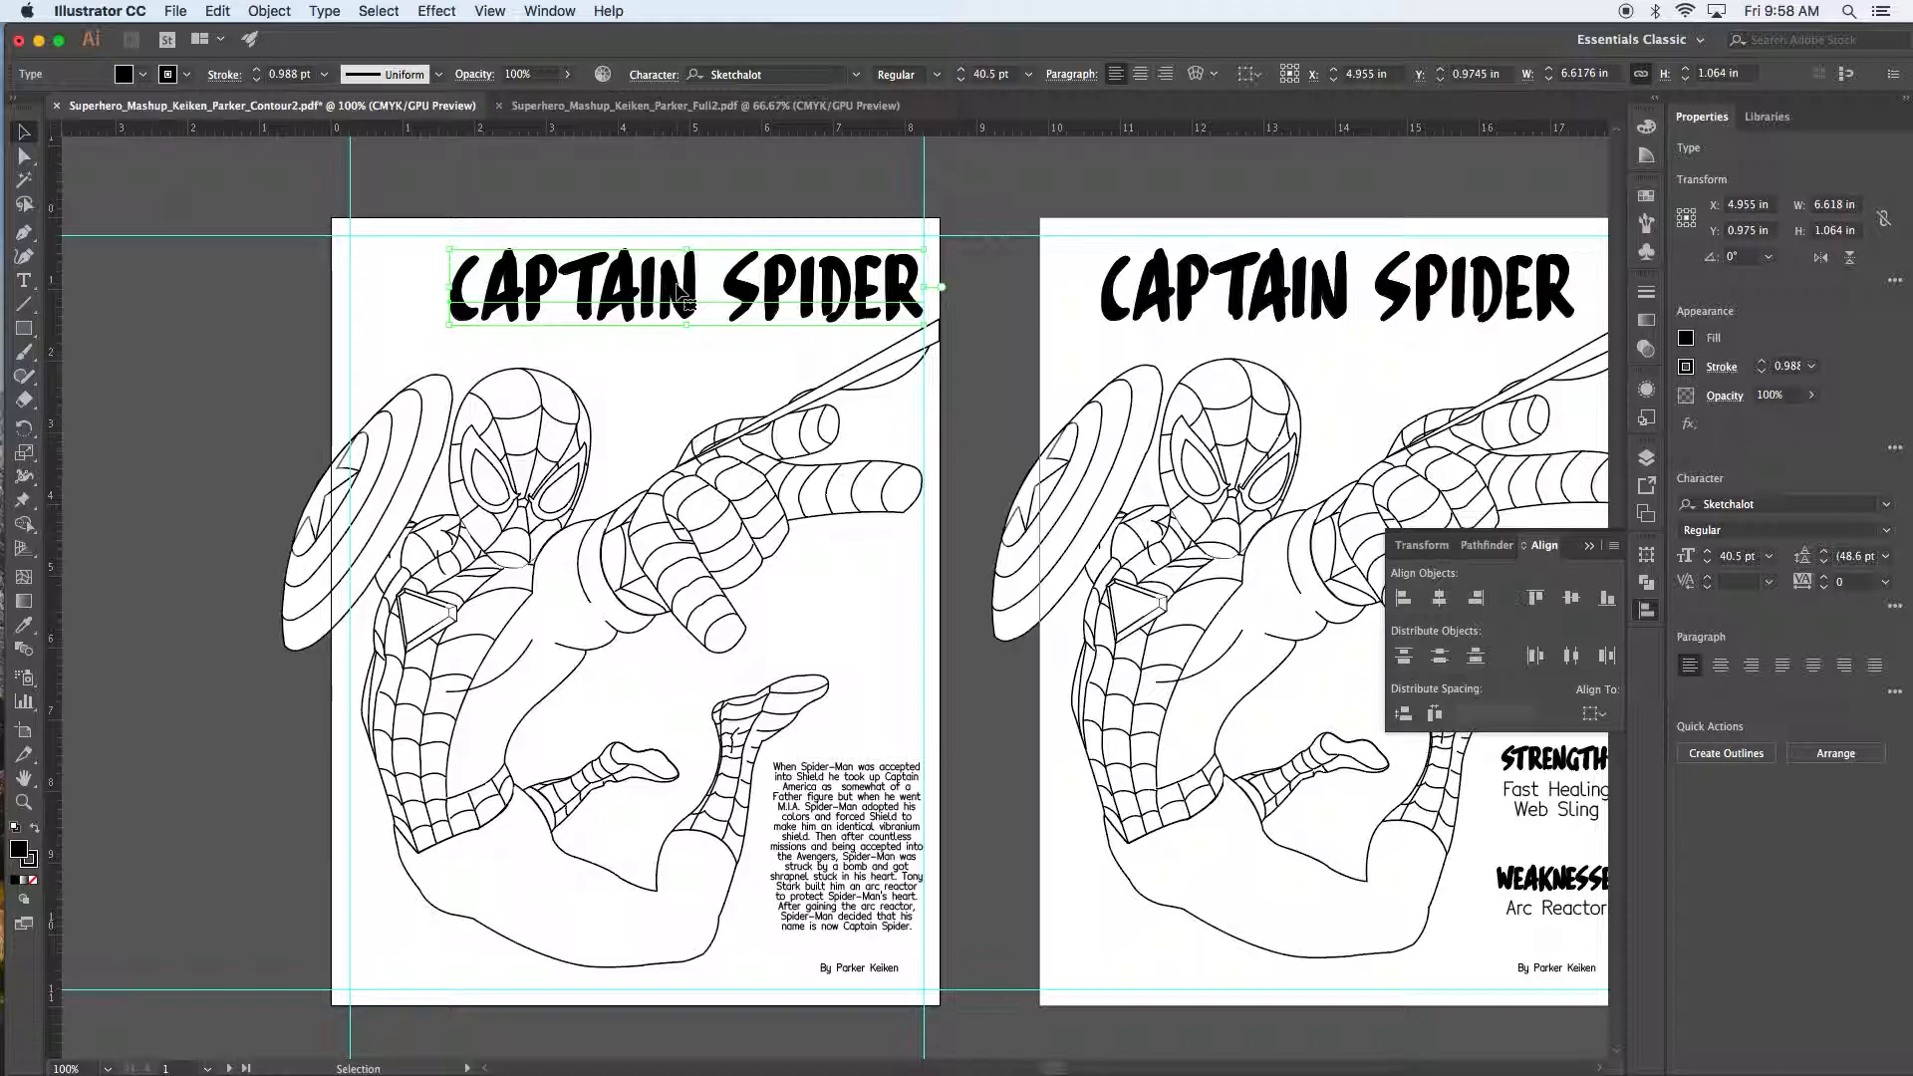
click(1722, 669)
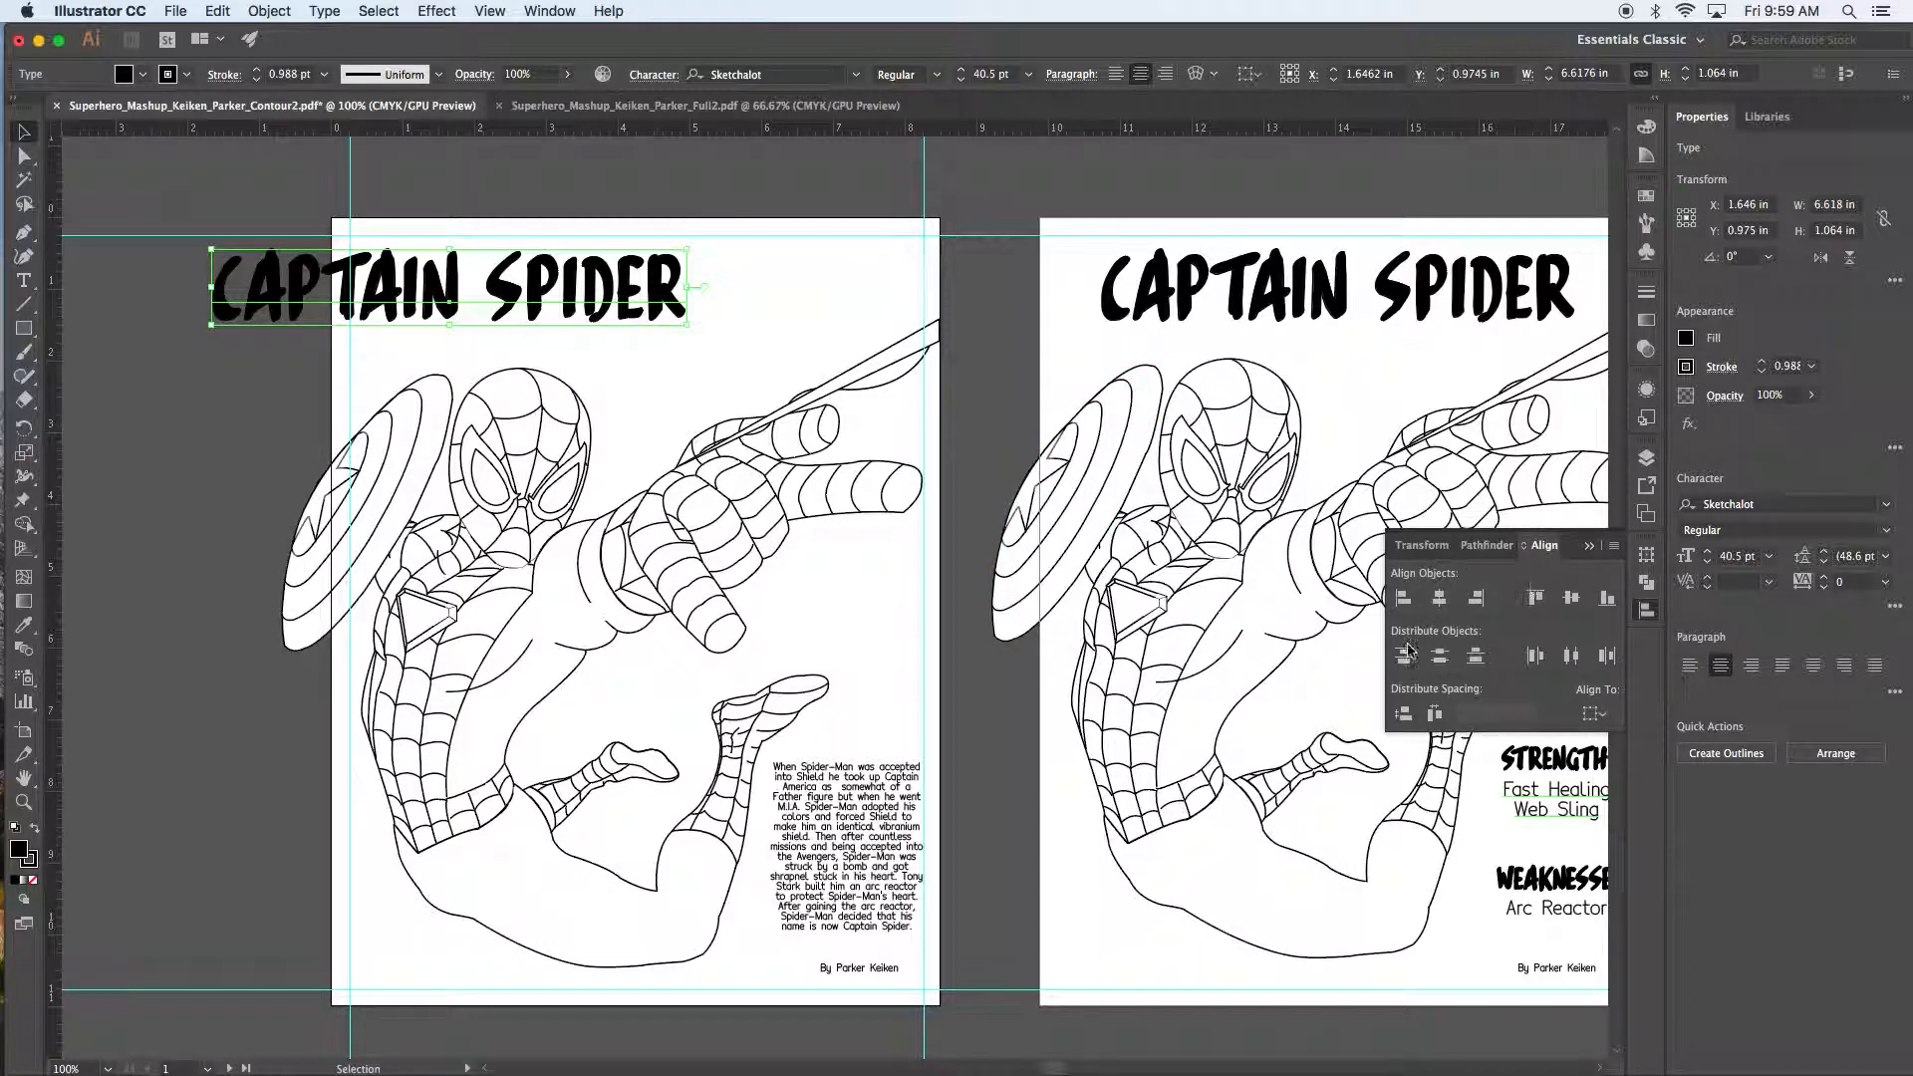
Step: Centre the CAPTAIN SPIDER title horizontally on the artboard, undoing a trial vertical centring
click(1612, 719)
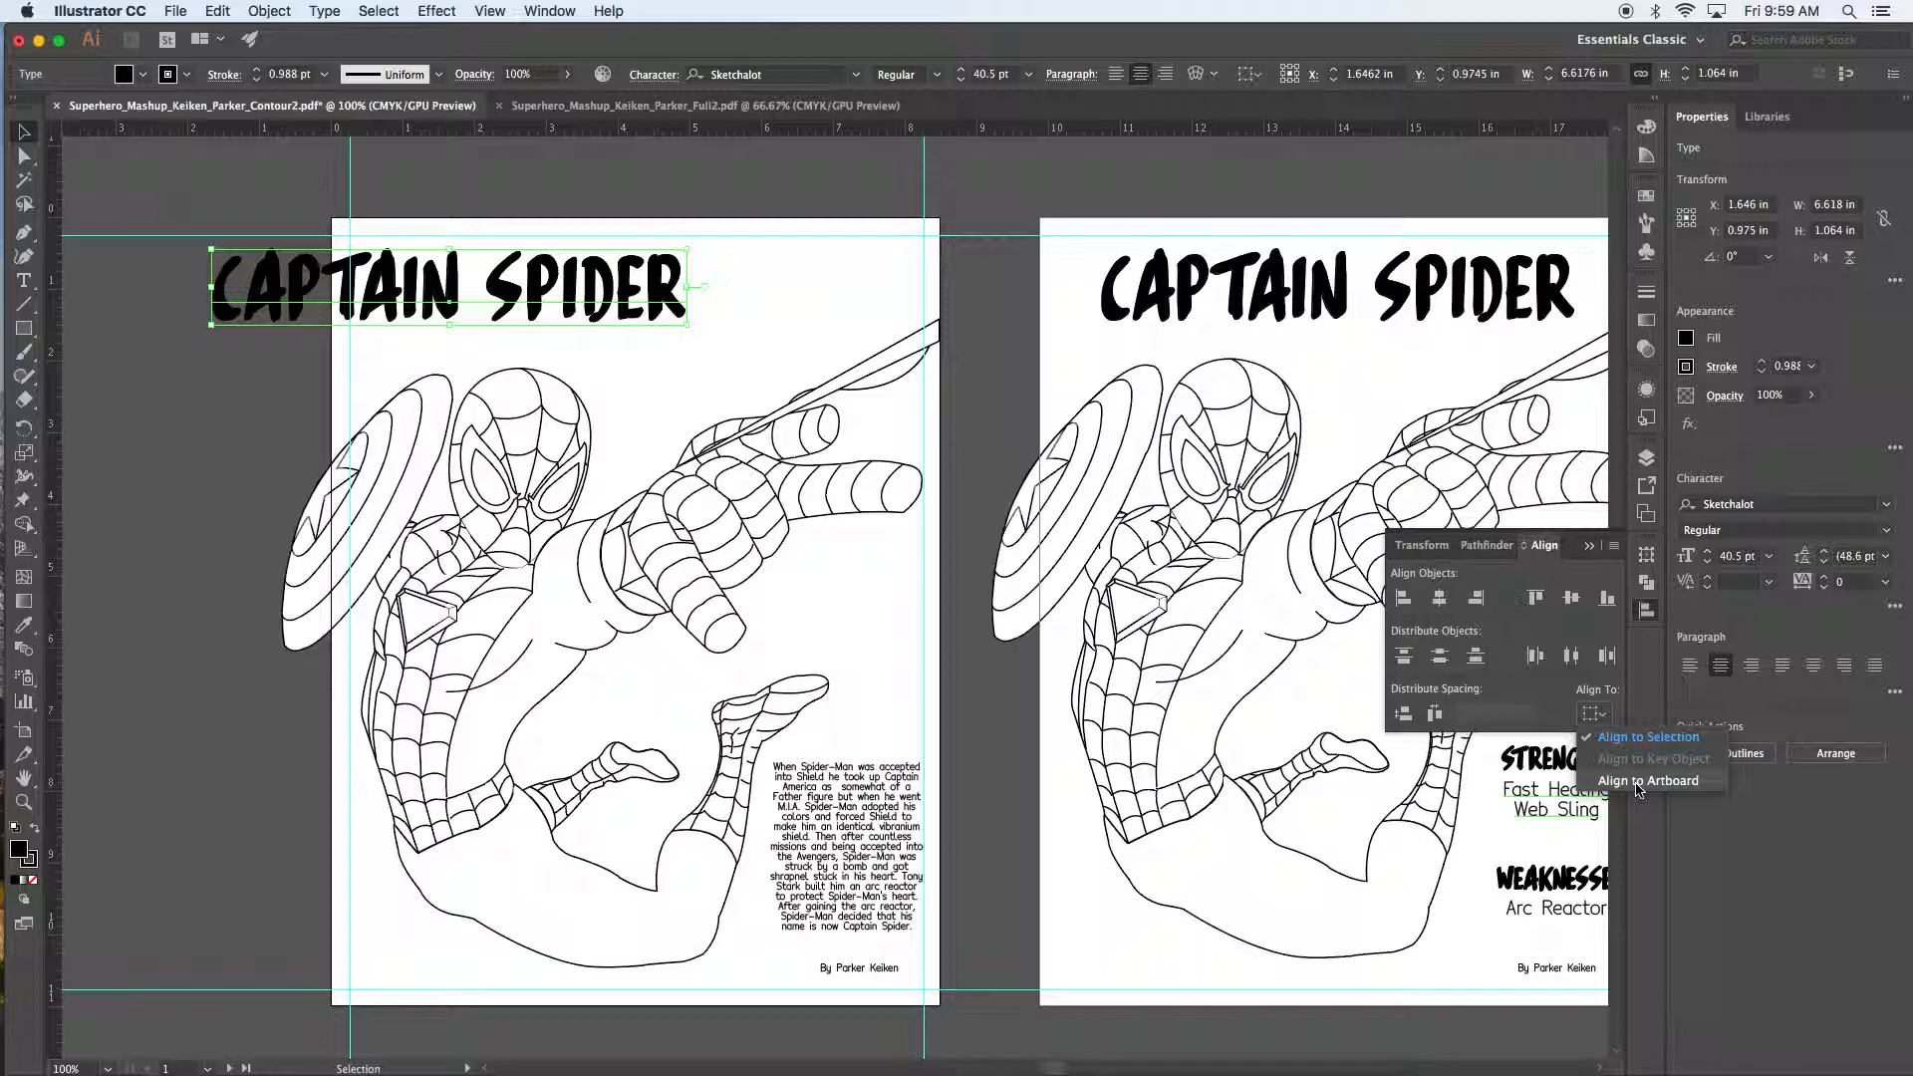
click(1639, 785)
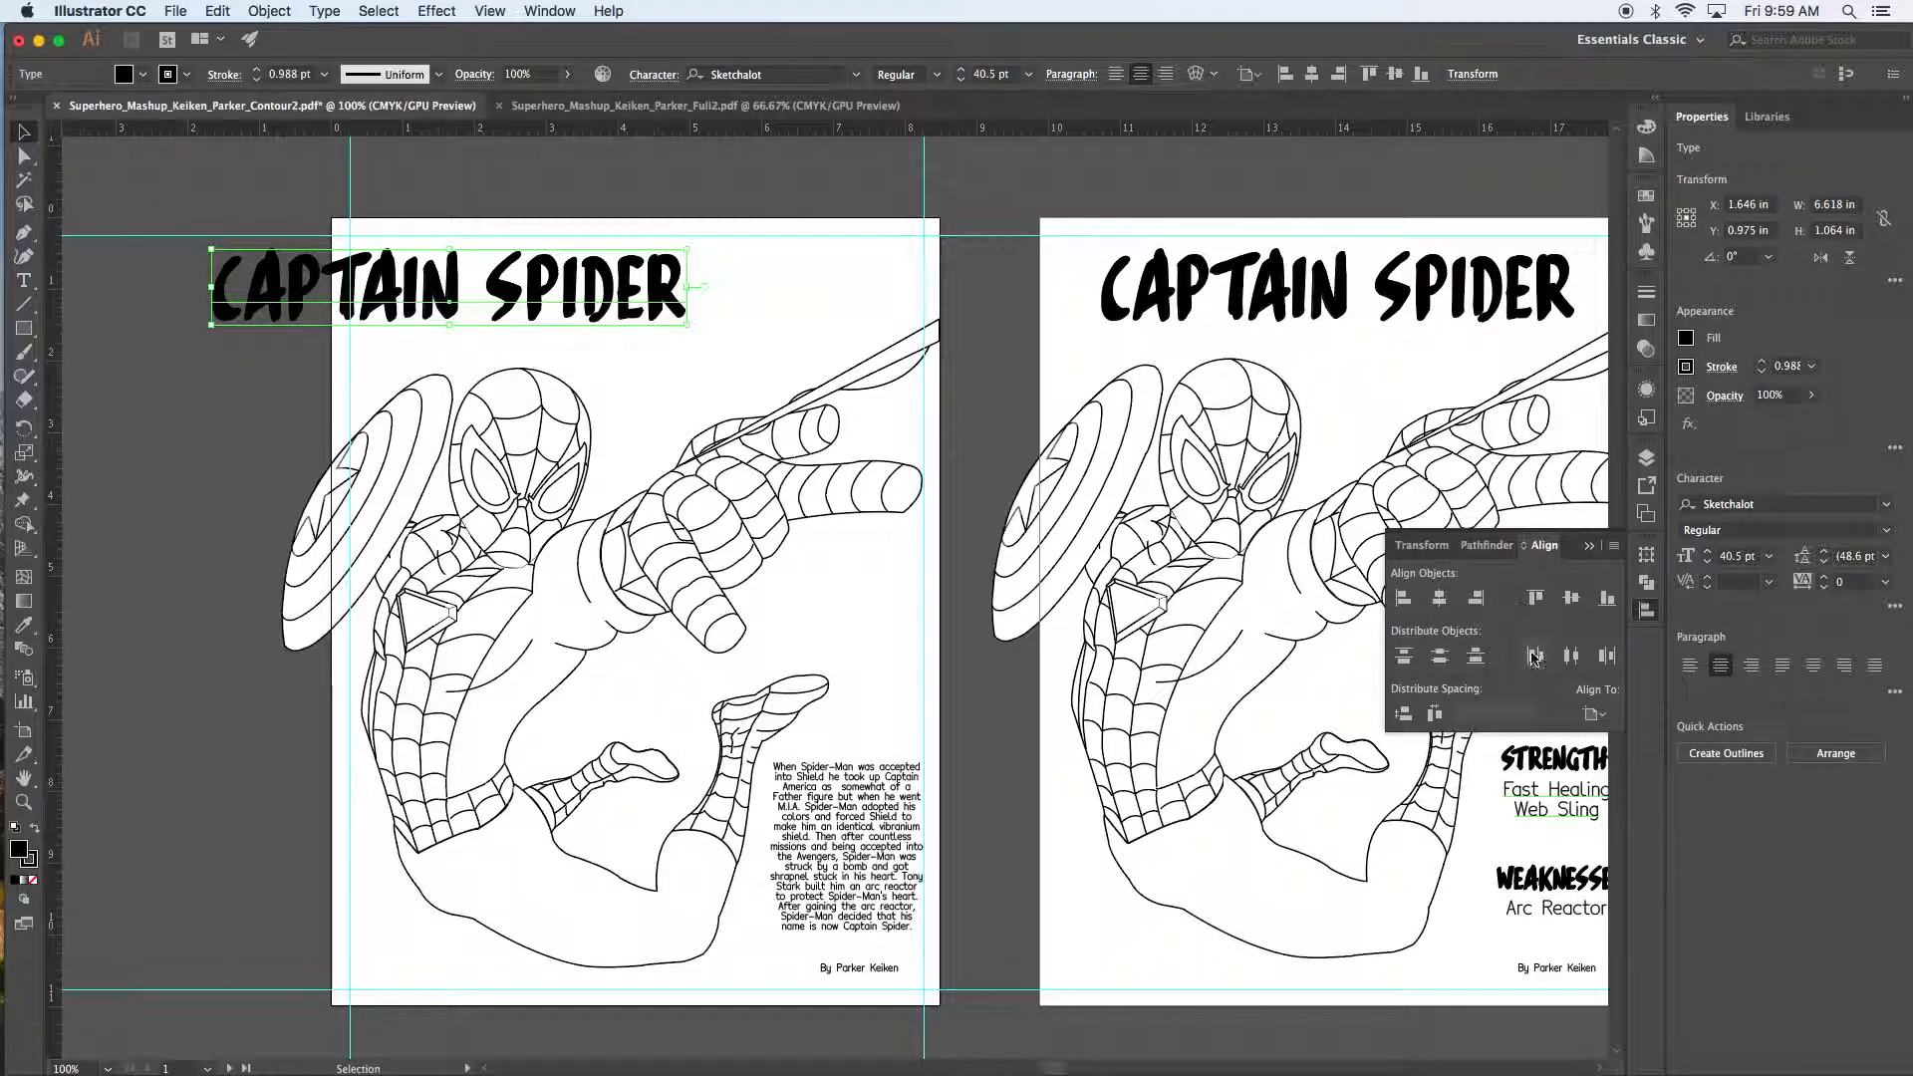
click(1441, 599)
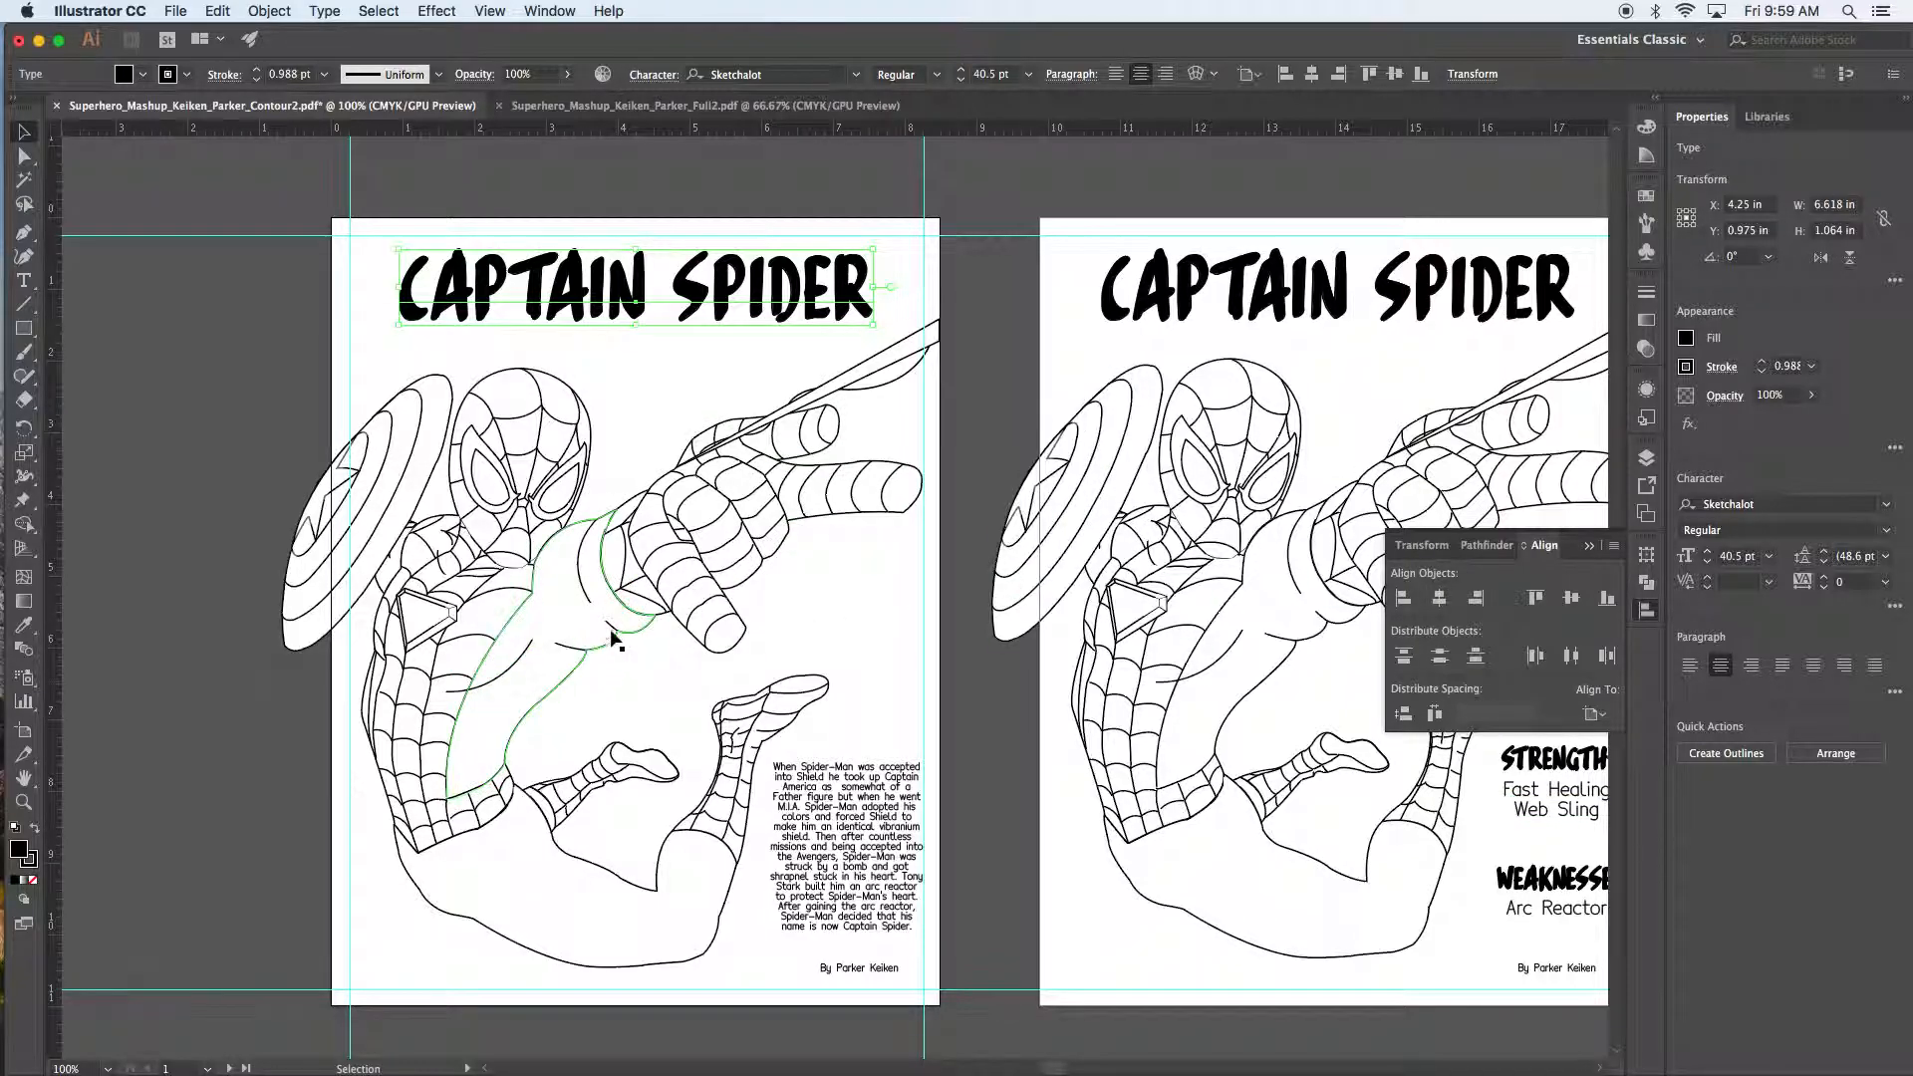
click(1572, 599)
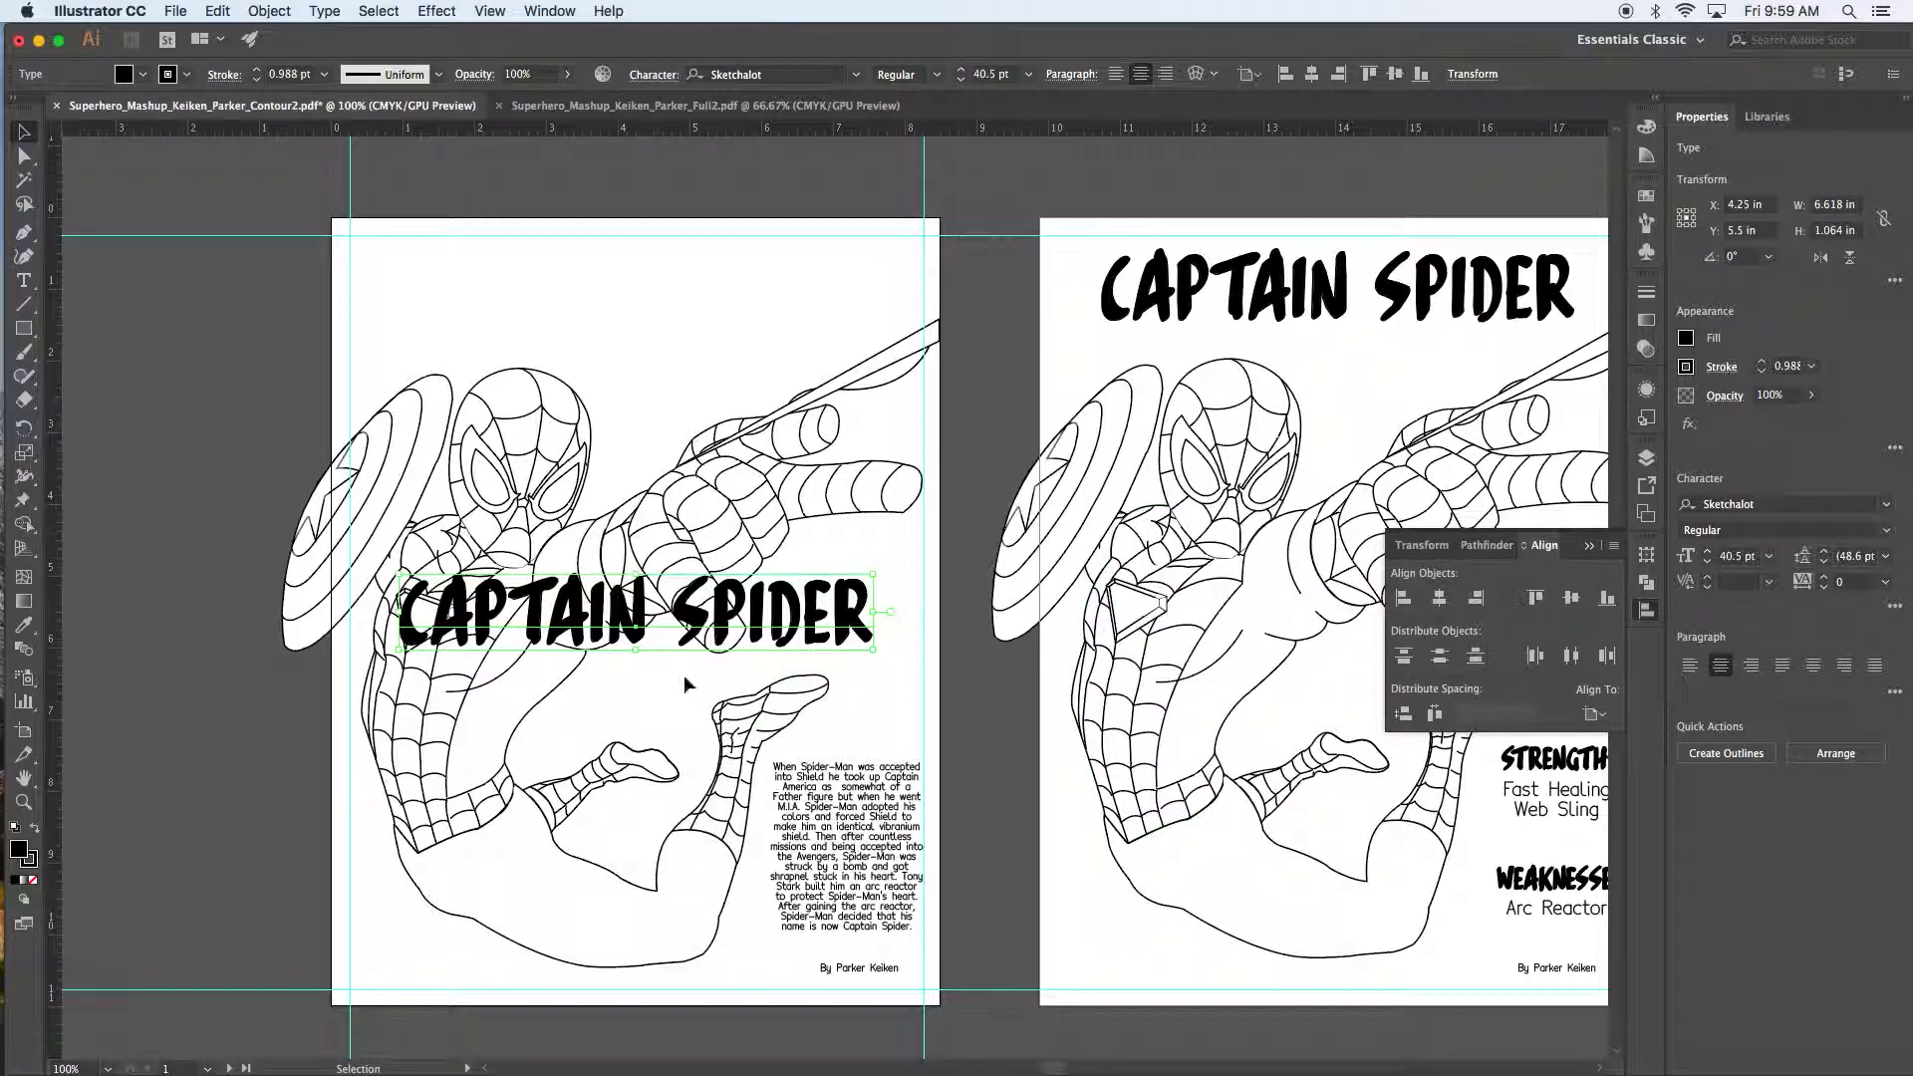
key(super+z)
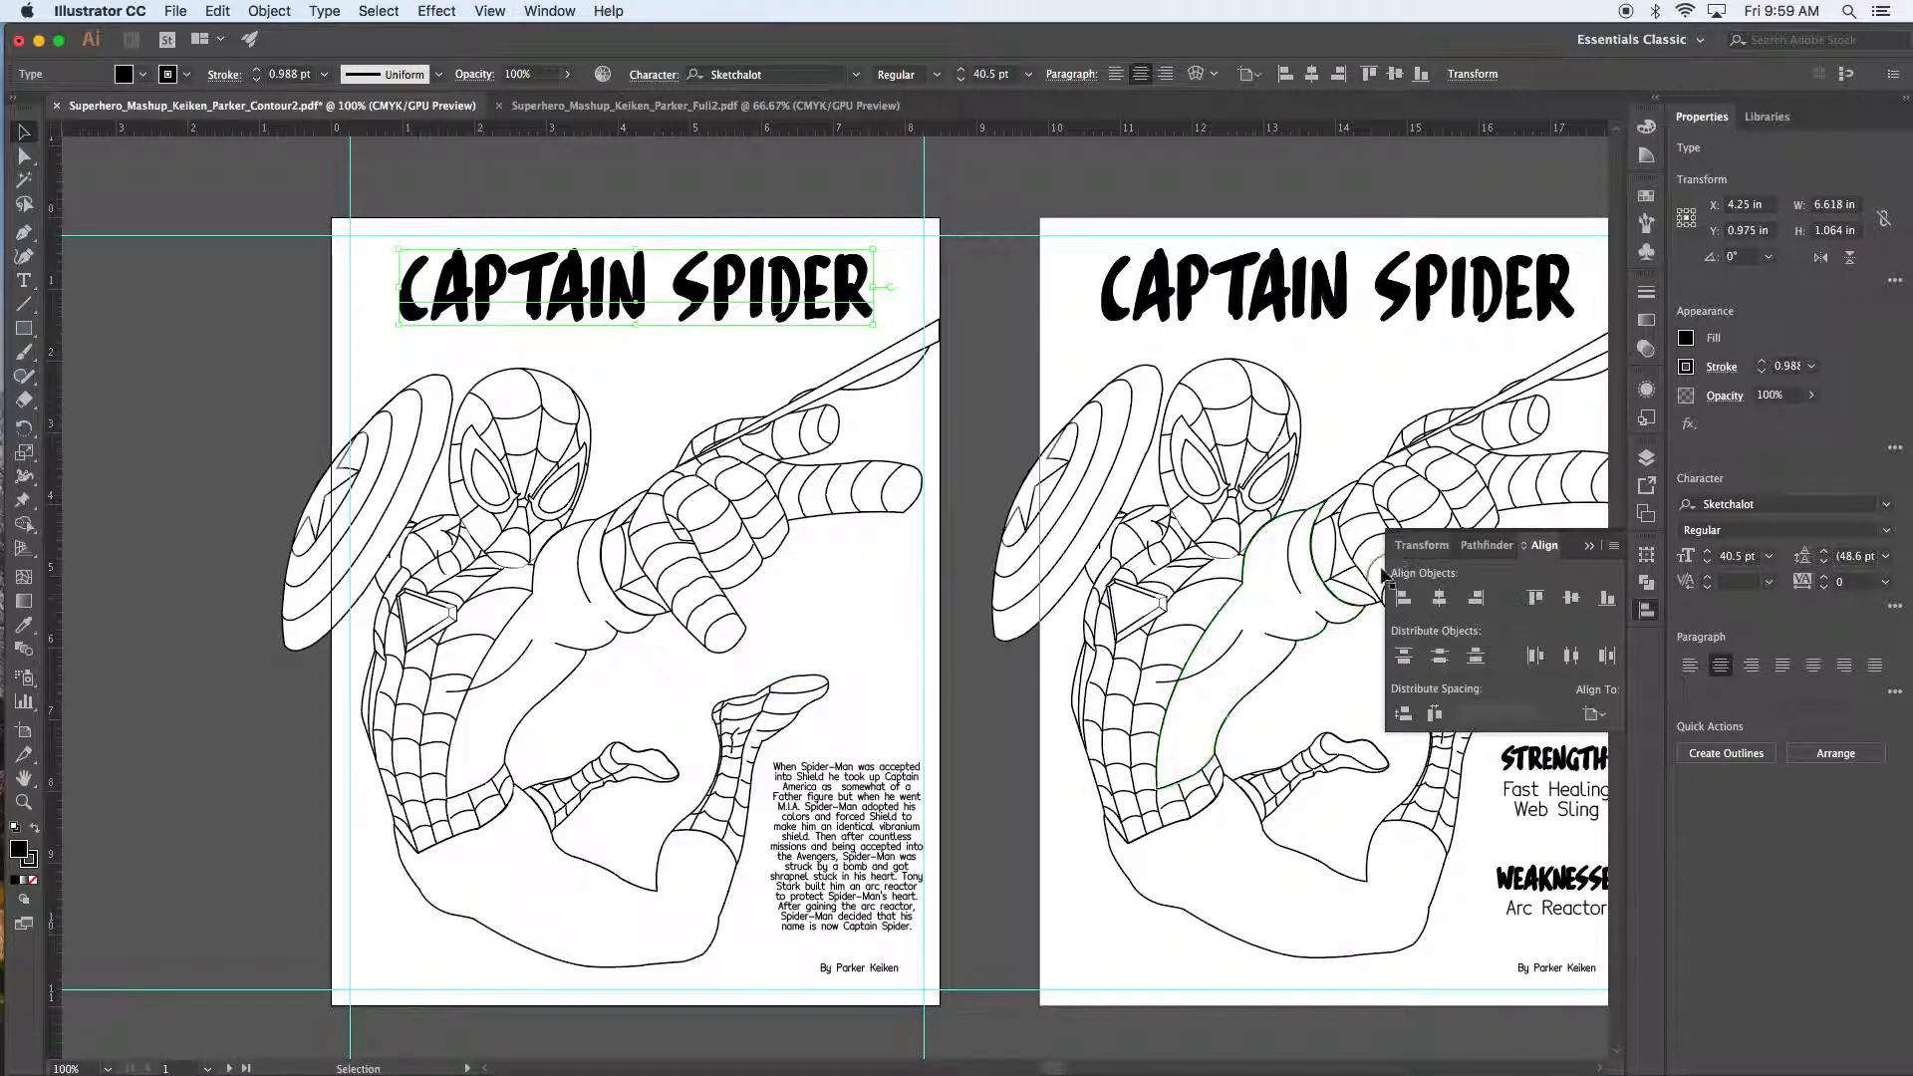
Step: Select the first poster's body text paragraph
click(859, 855)
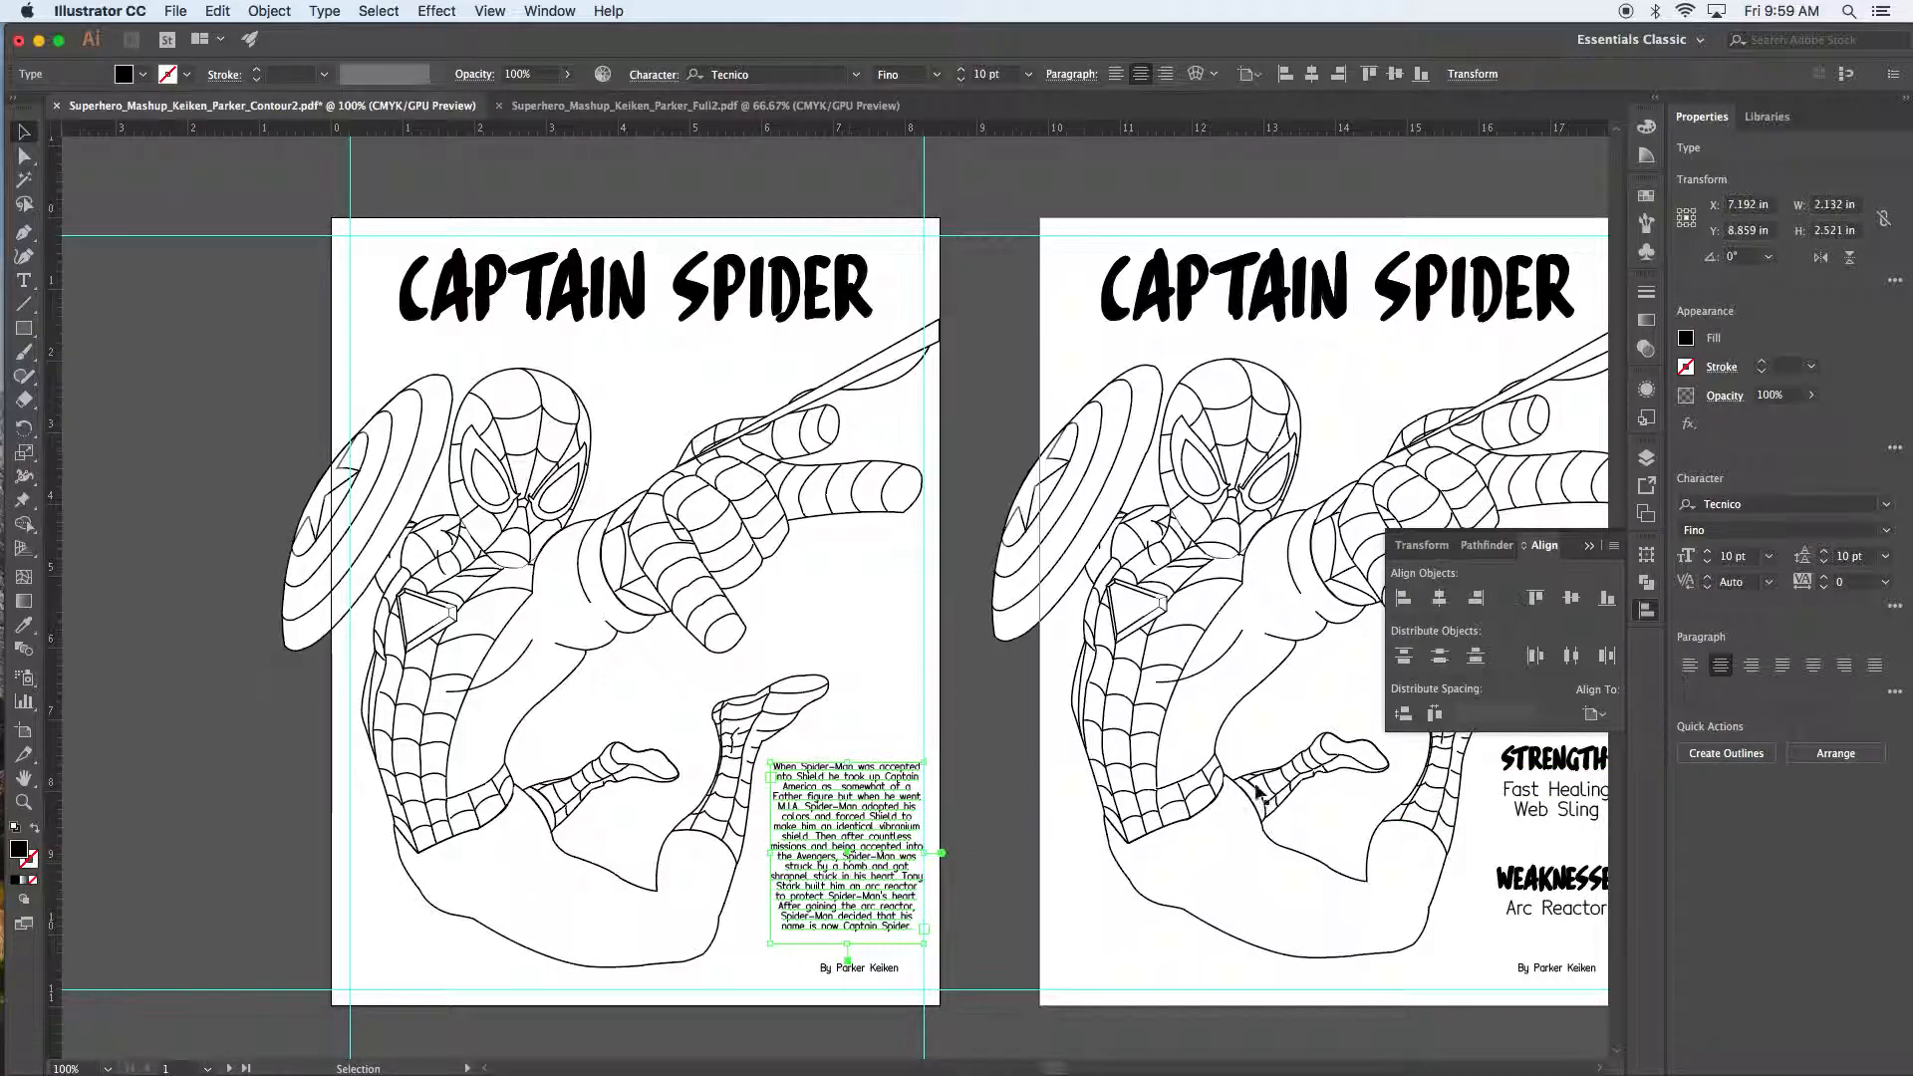
click(1004, 738)
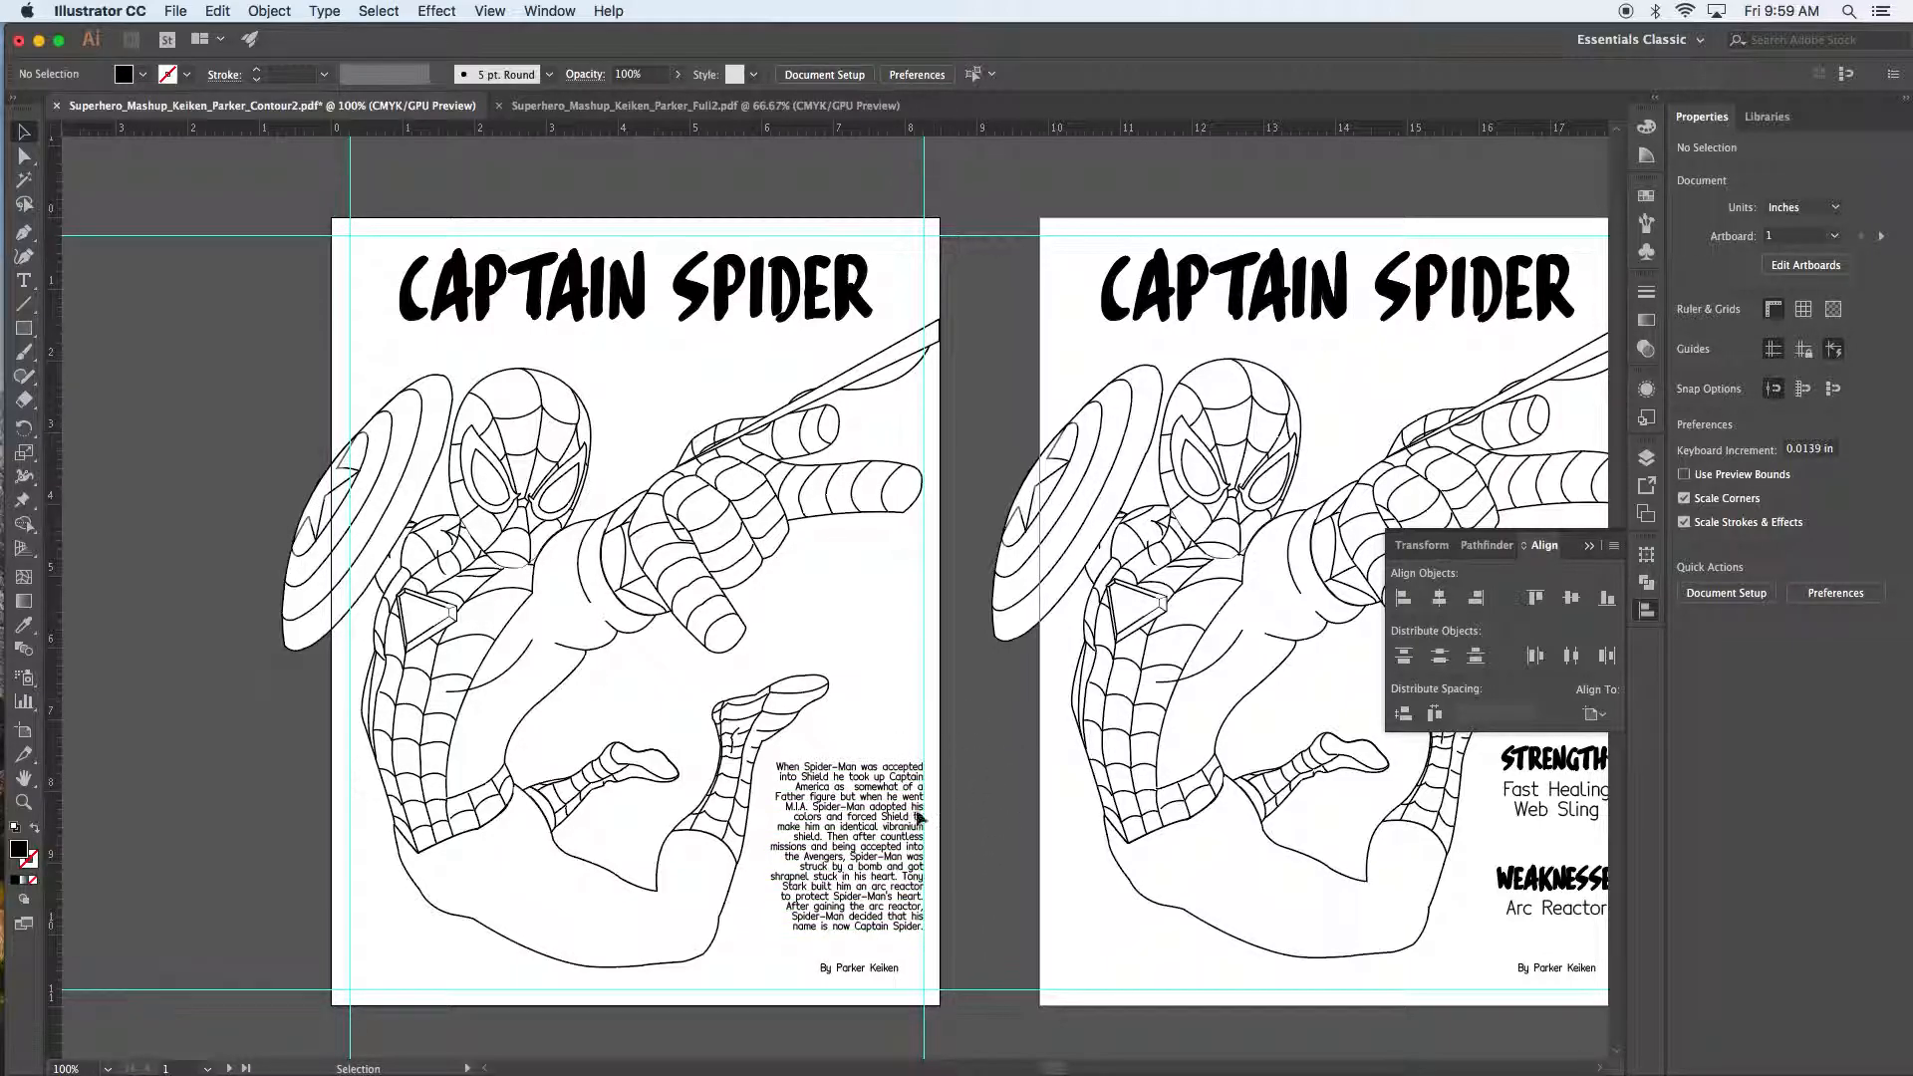
click(884, 835)
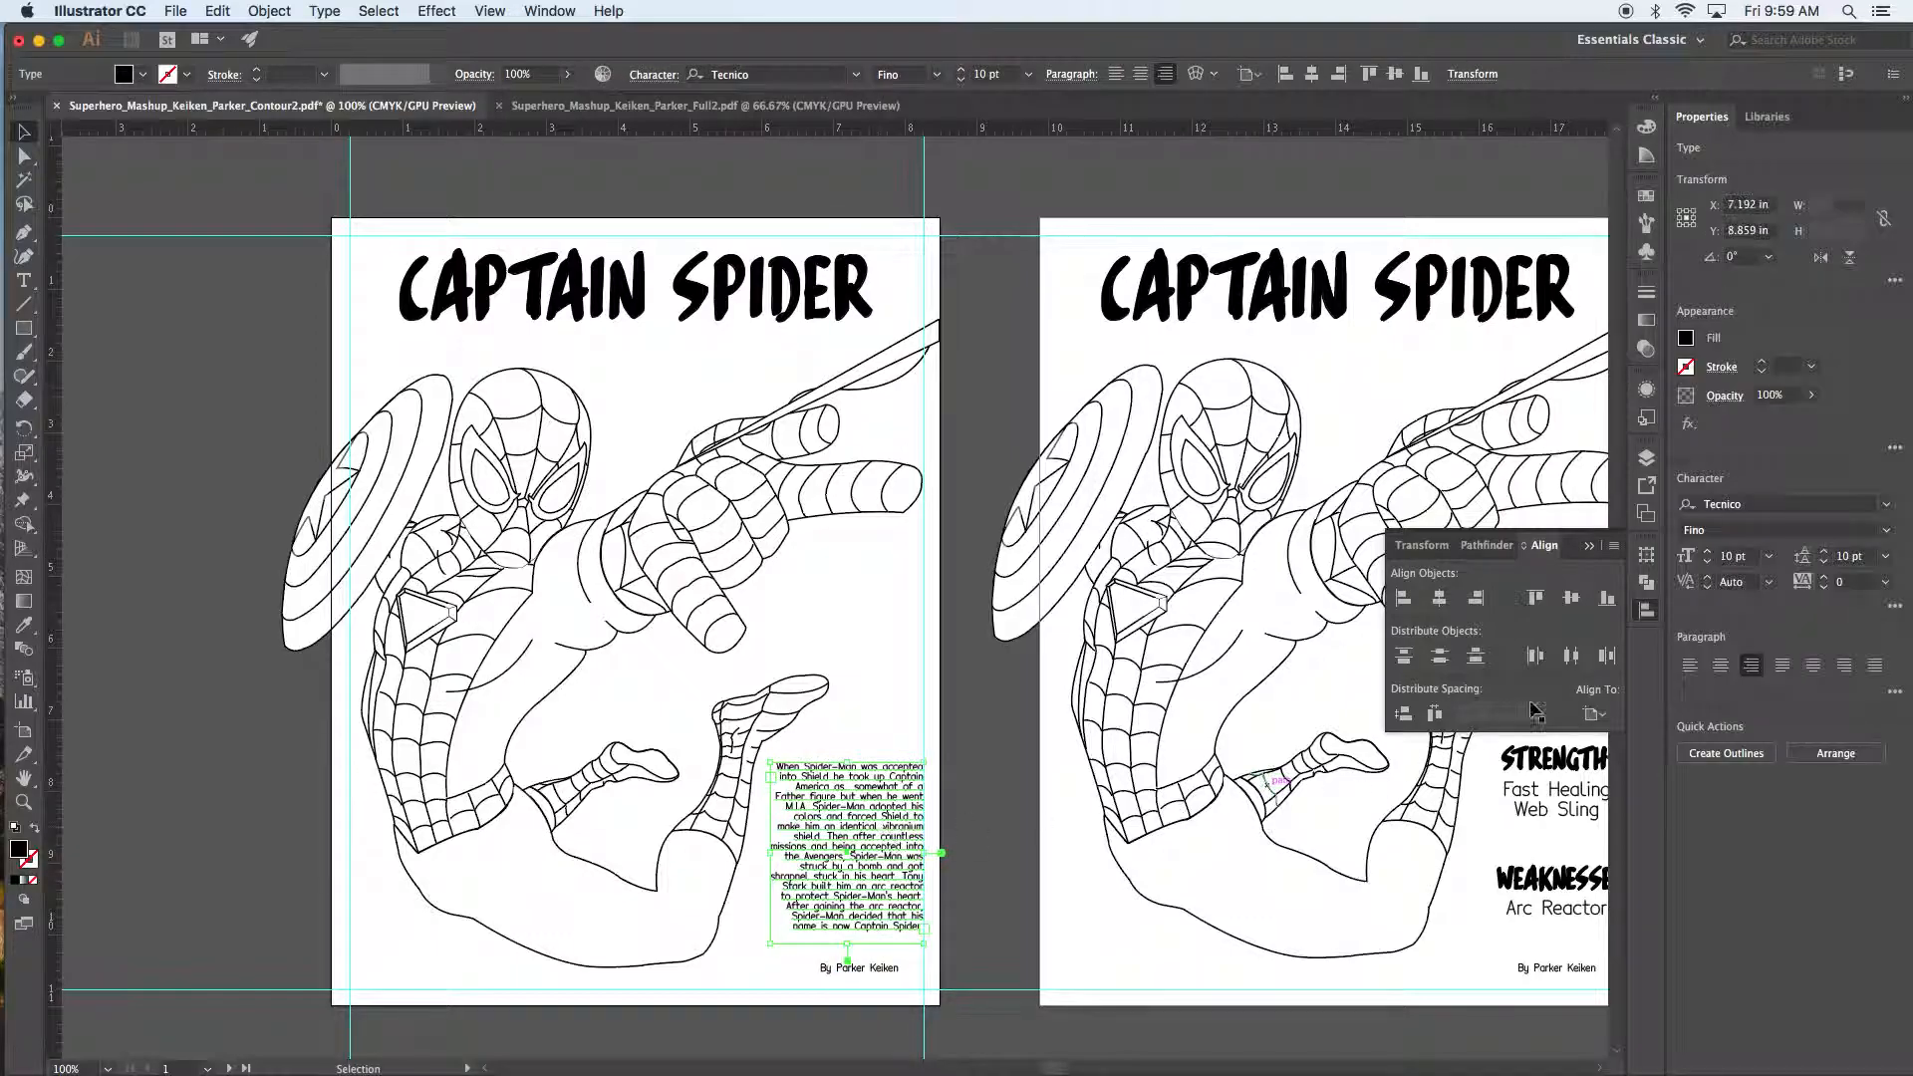
Step: Centre-align the body text lines, then select the paragraph together with the byline
click(1722, 666)
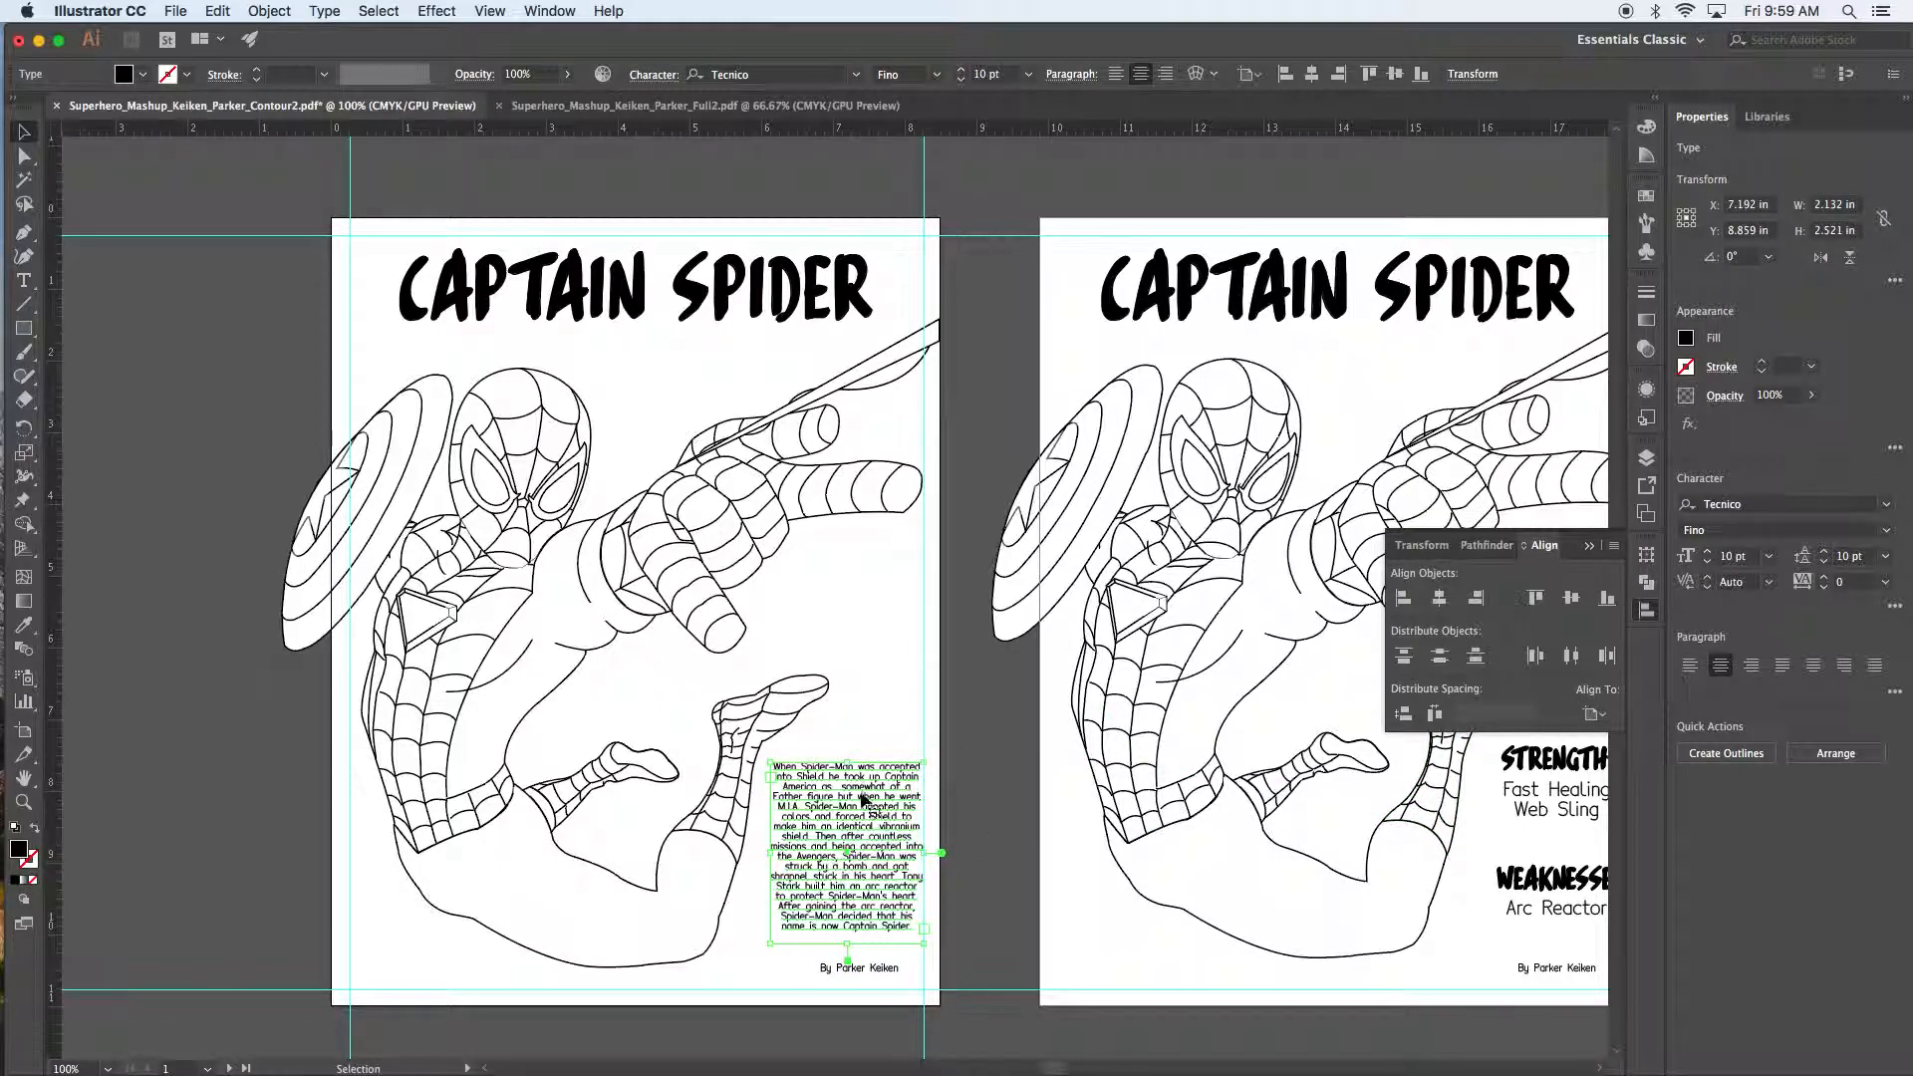
drag(873, 967, 810, 969)
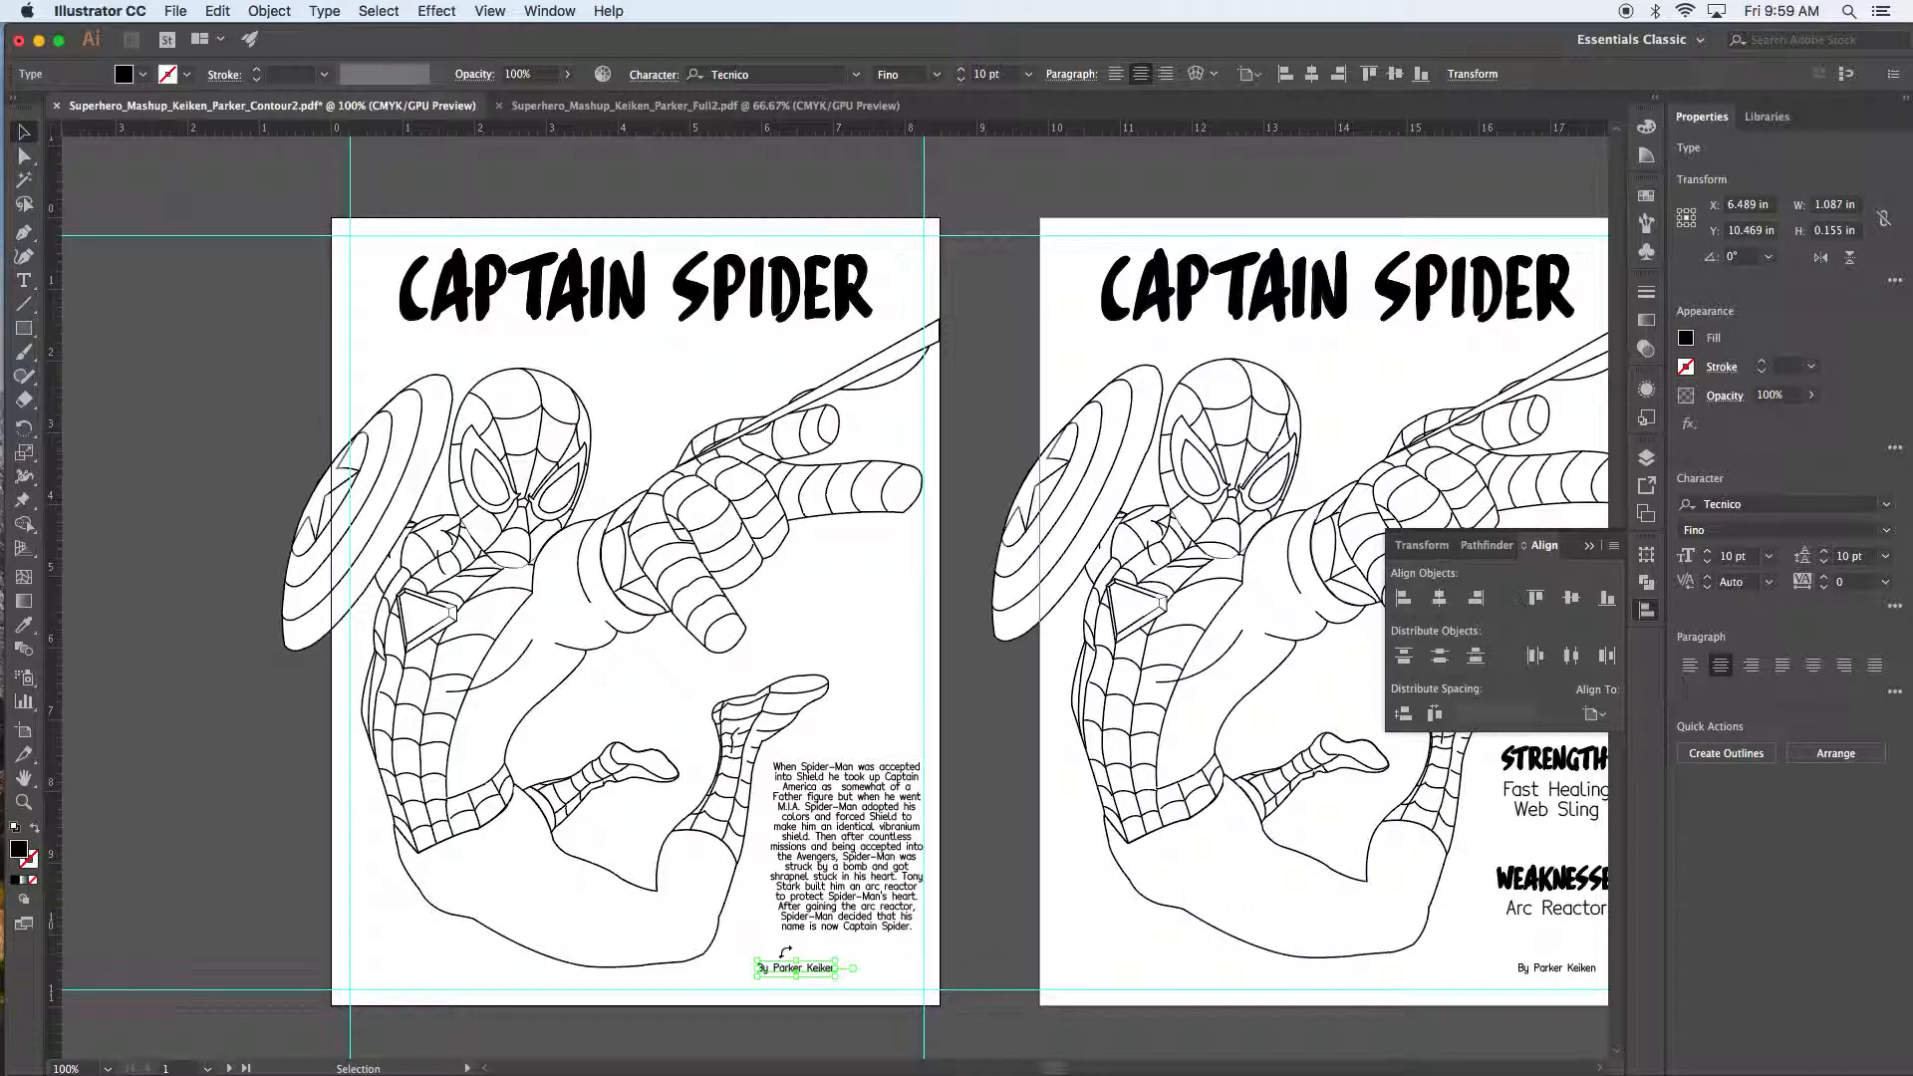
click(845, 885)
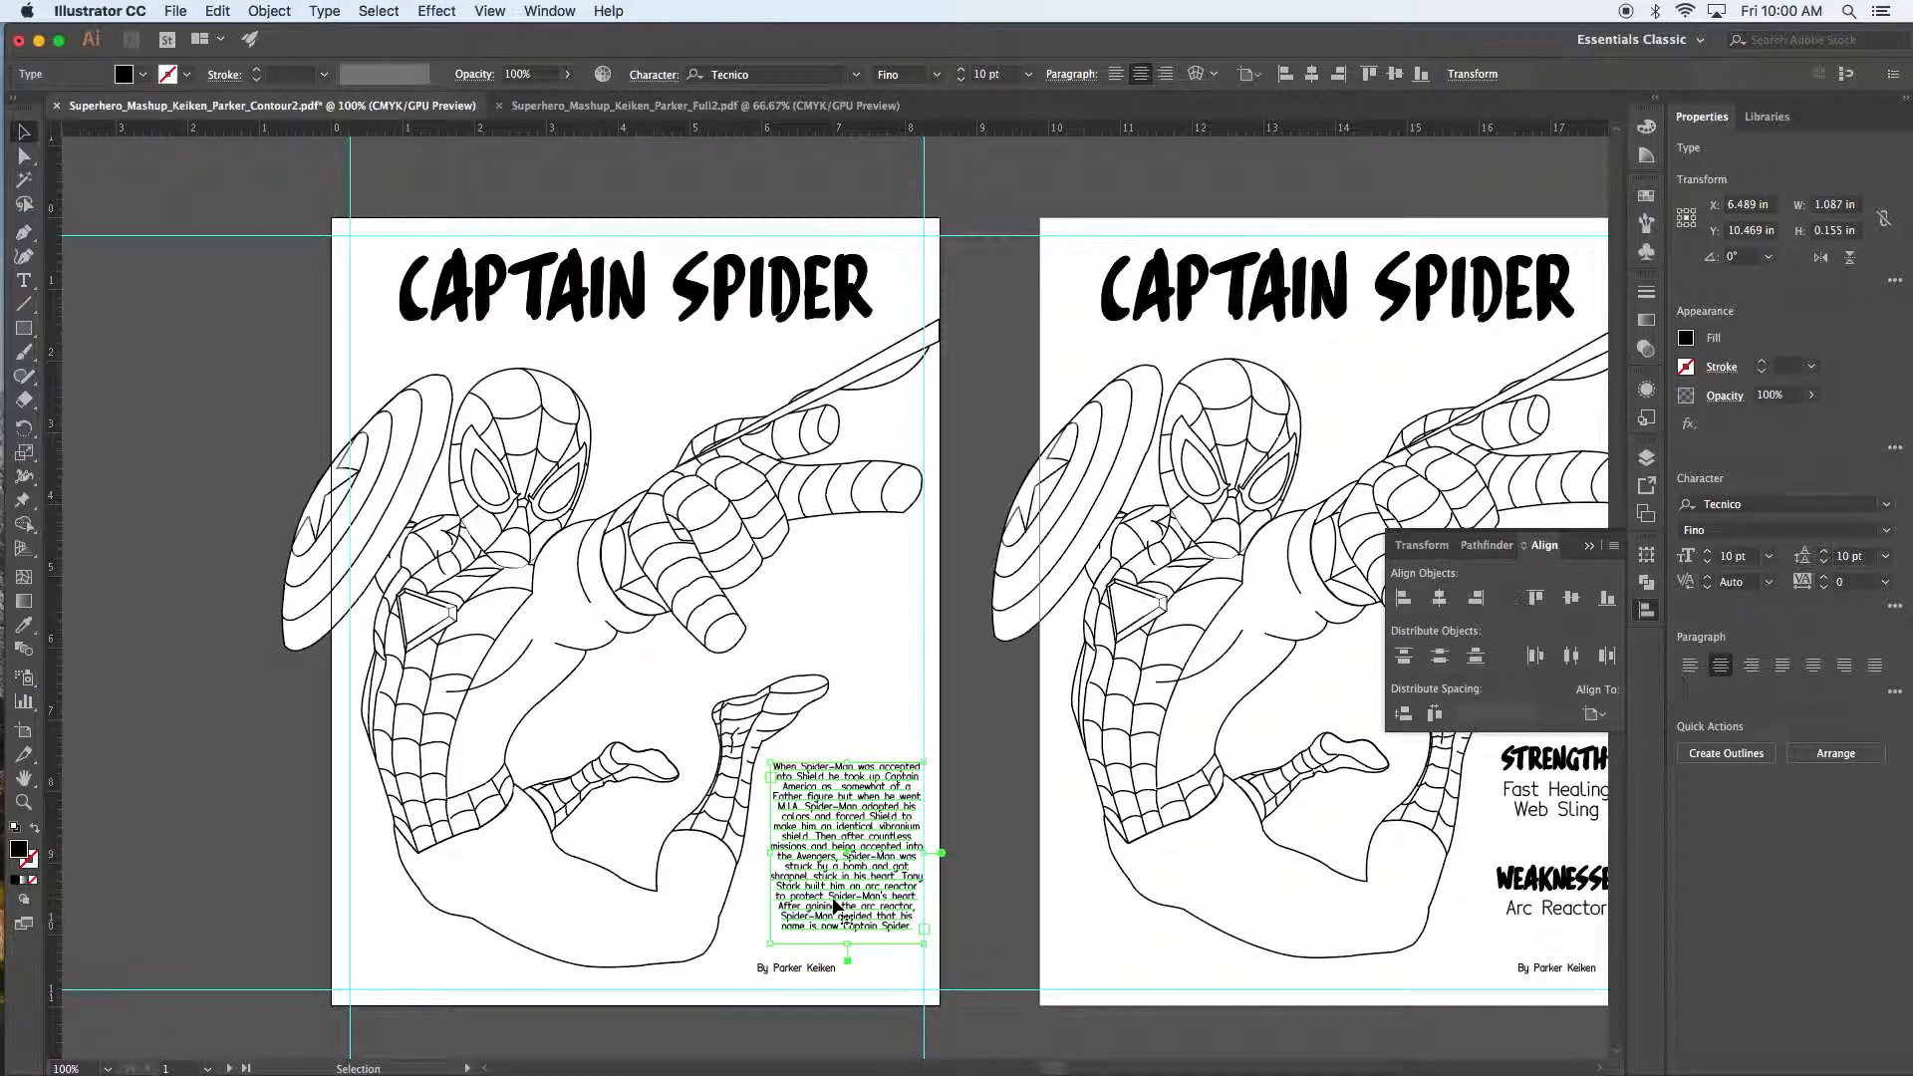
click(804, 974)
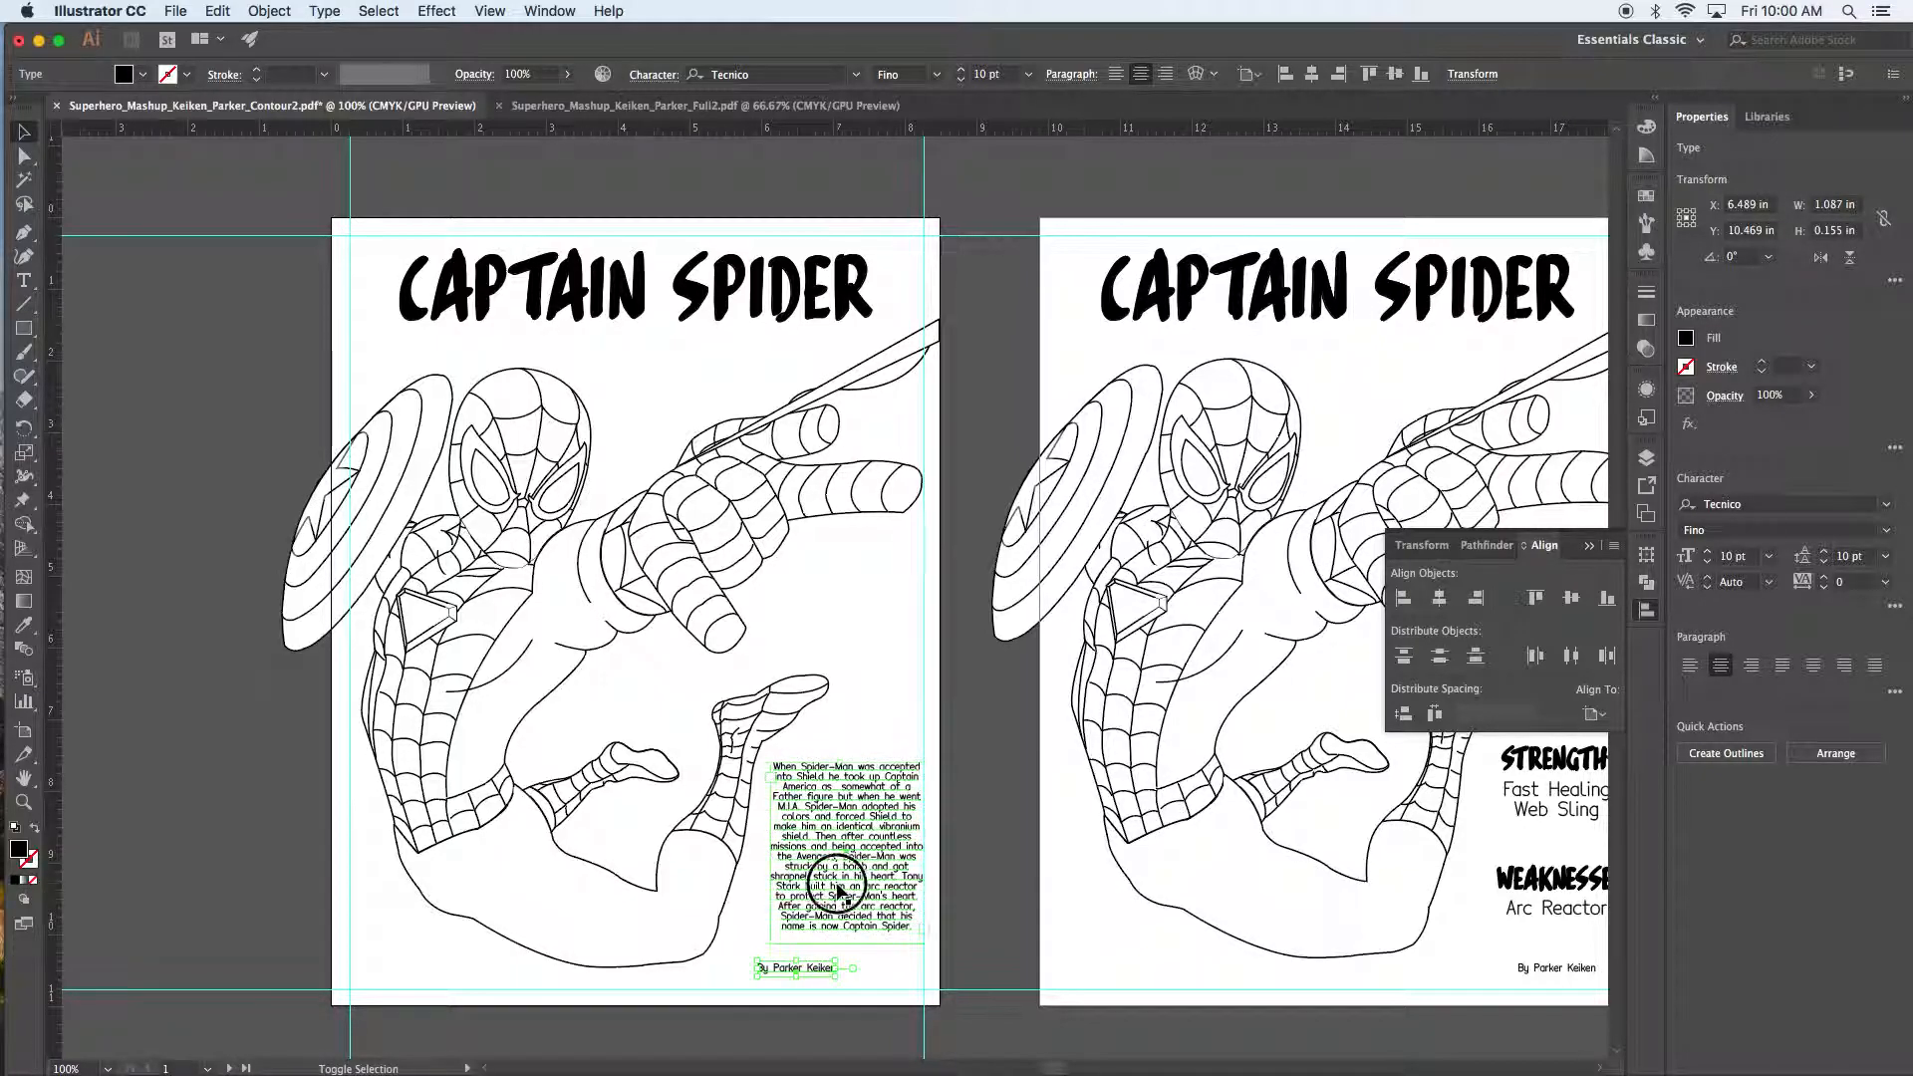
shift+click(842, 902)
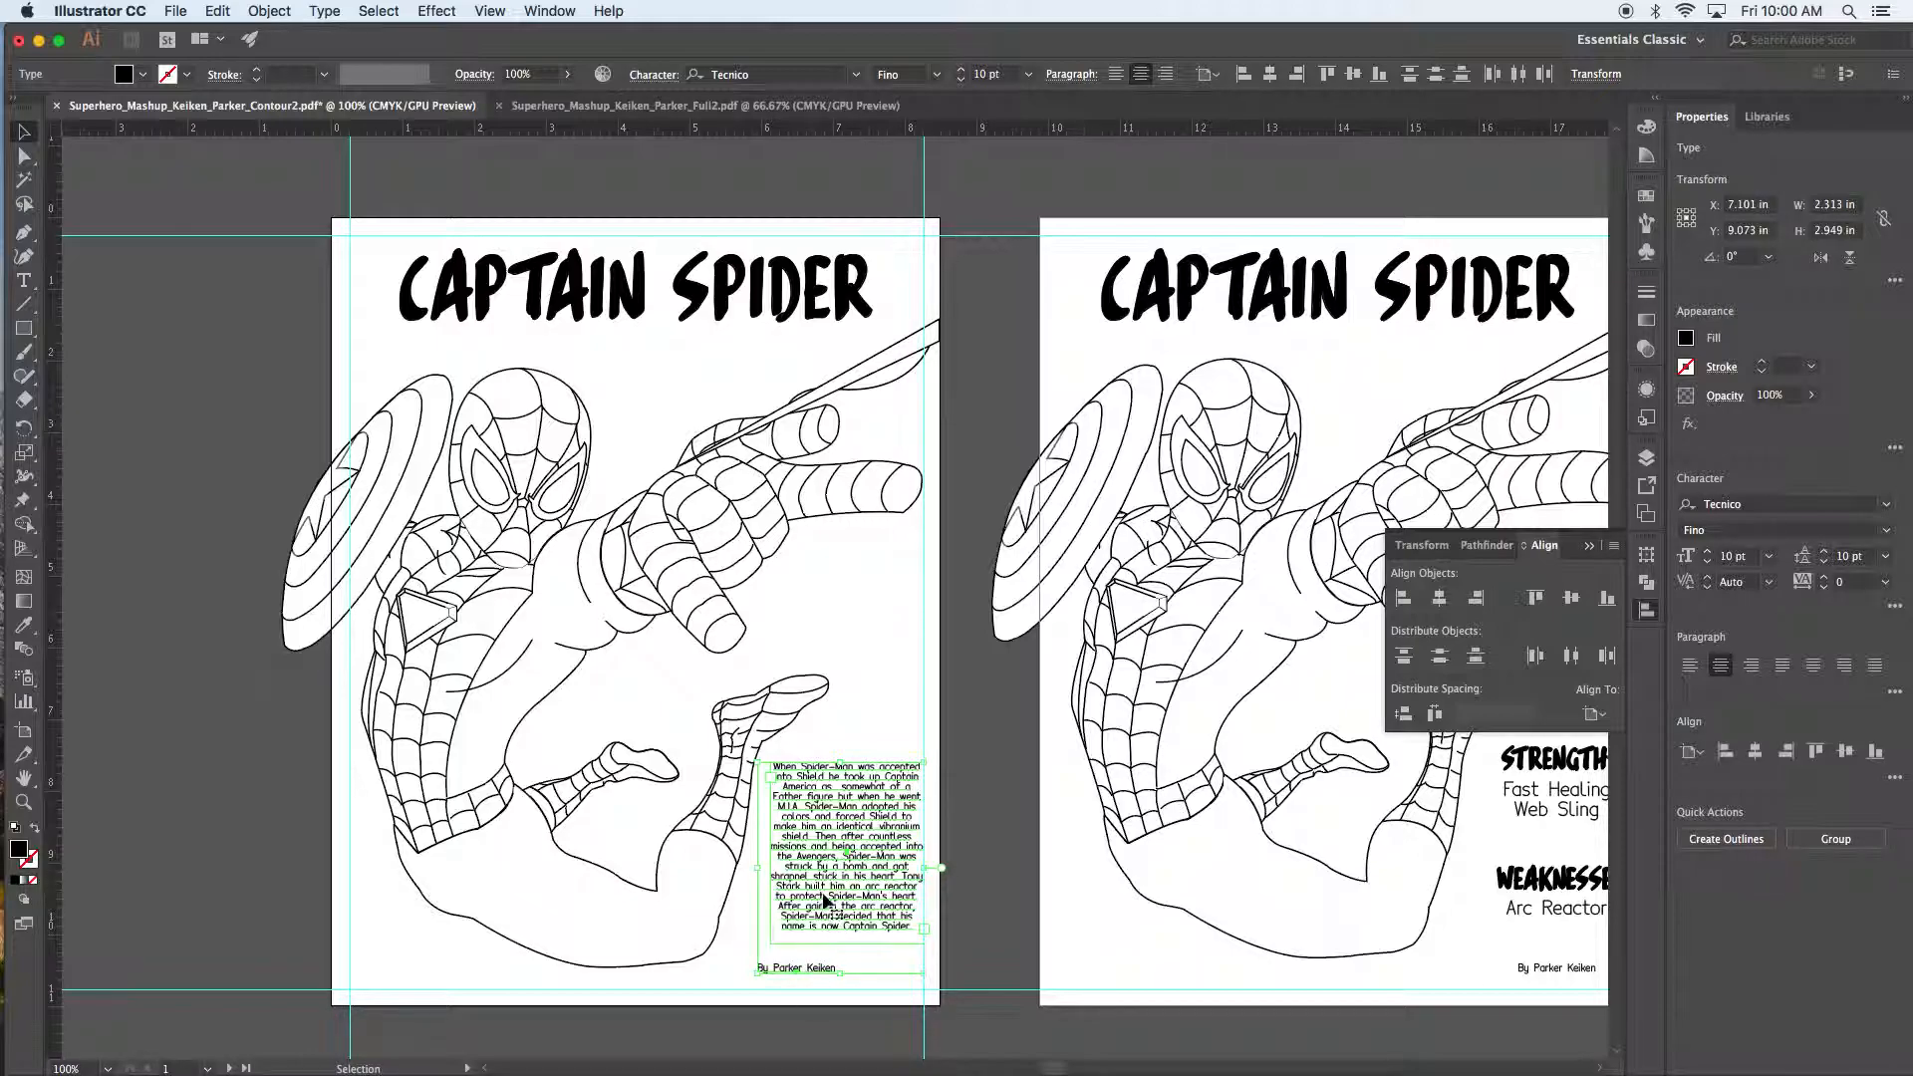
Step: Horizontally centre the byline and body text on each other, then shift both slightly right
click(1594, 711)
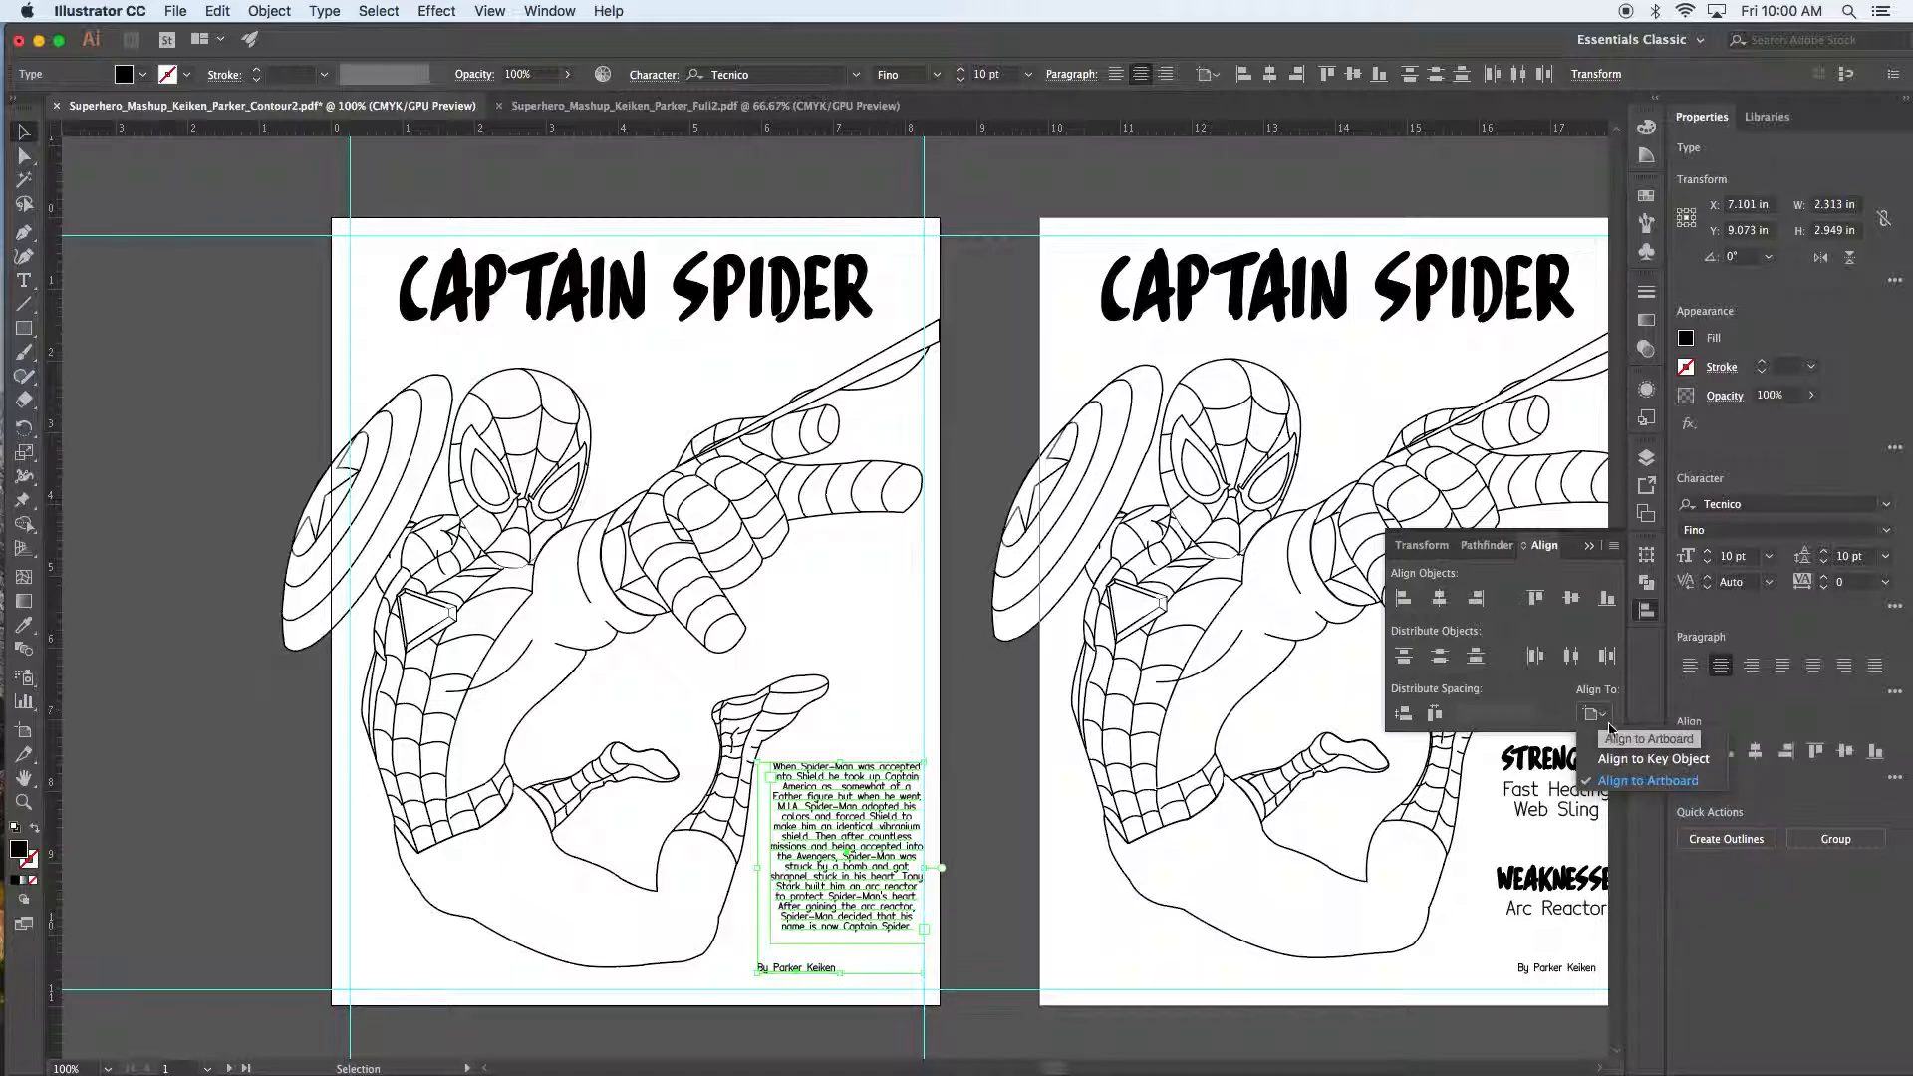
click(1614, 740)
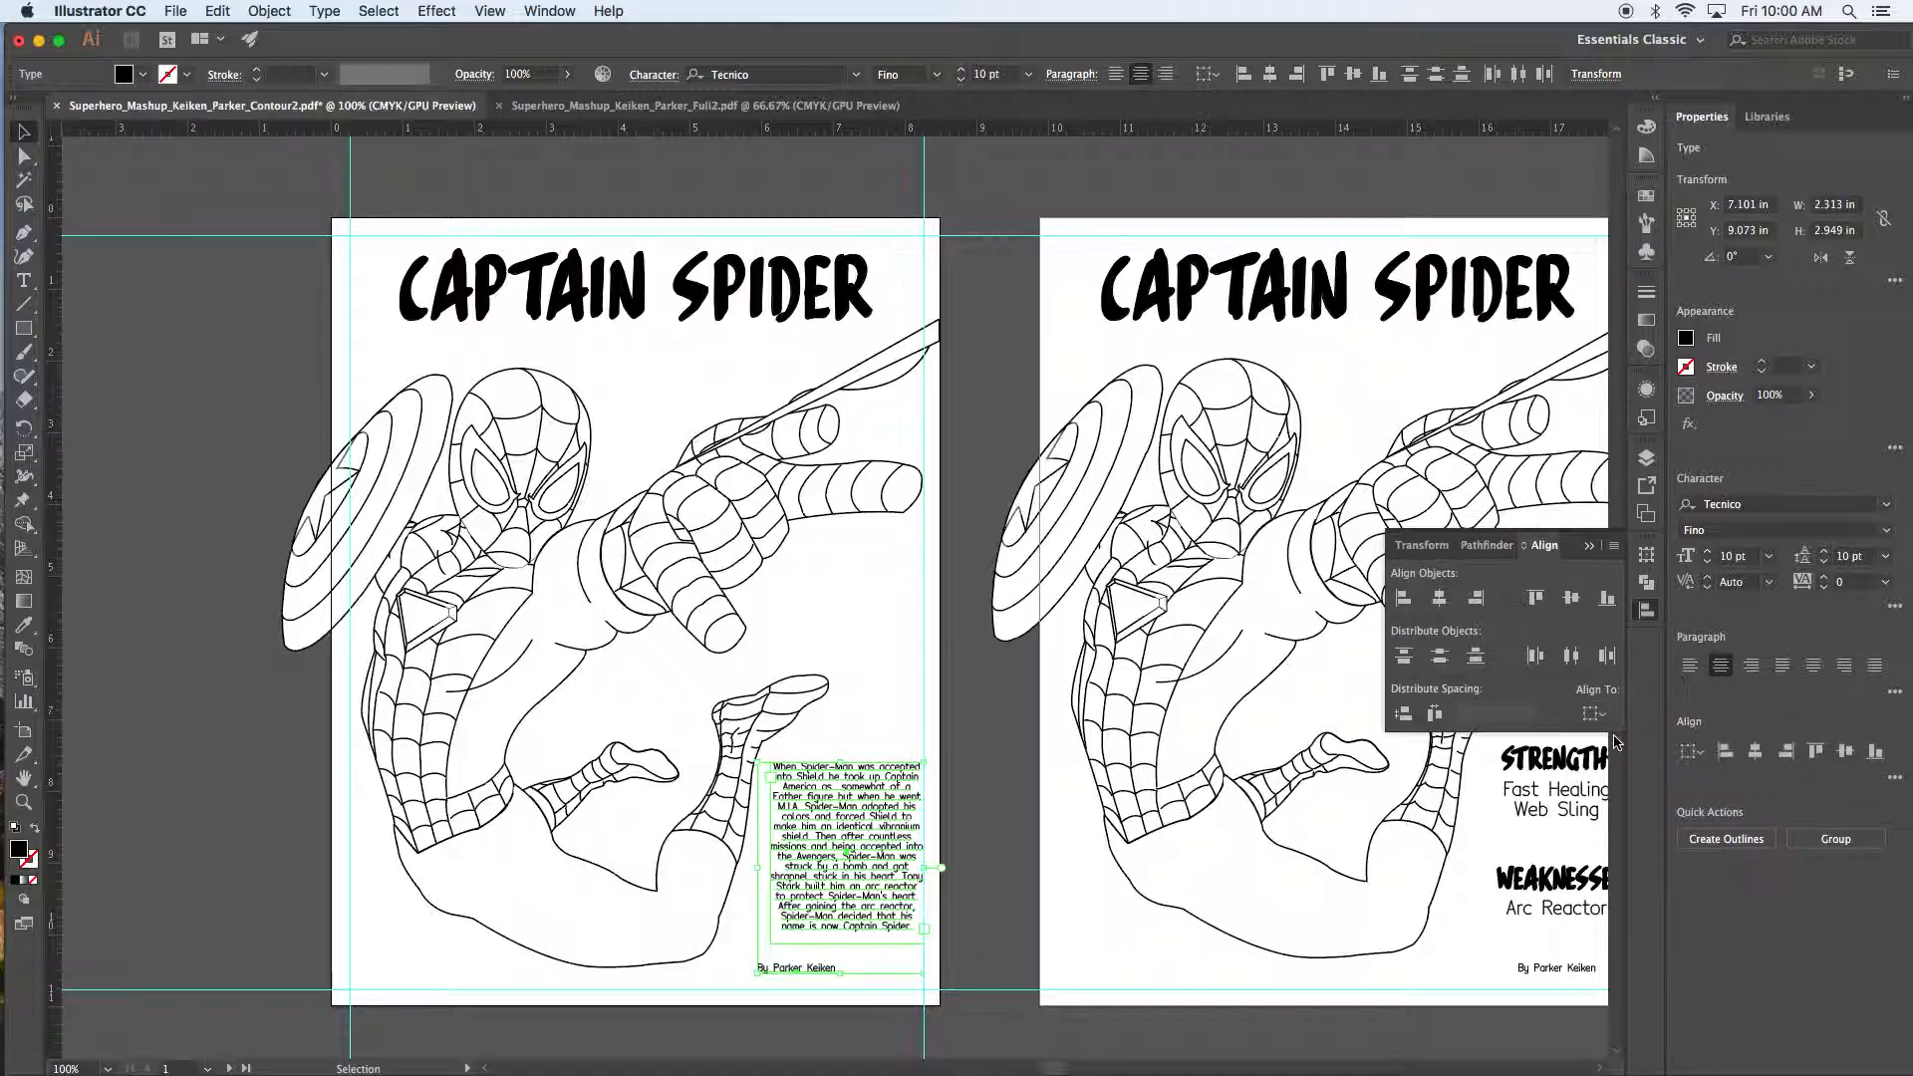
click(1440, 598)
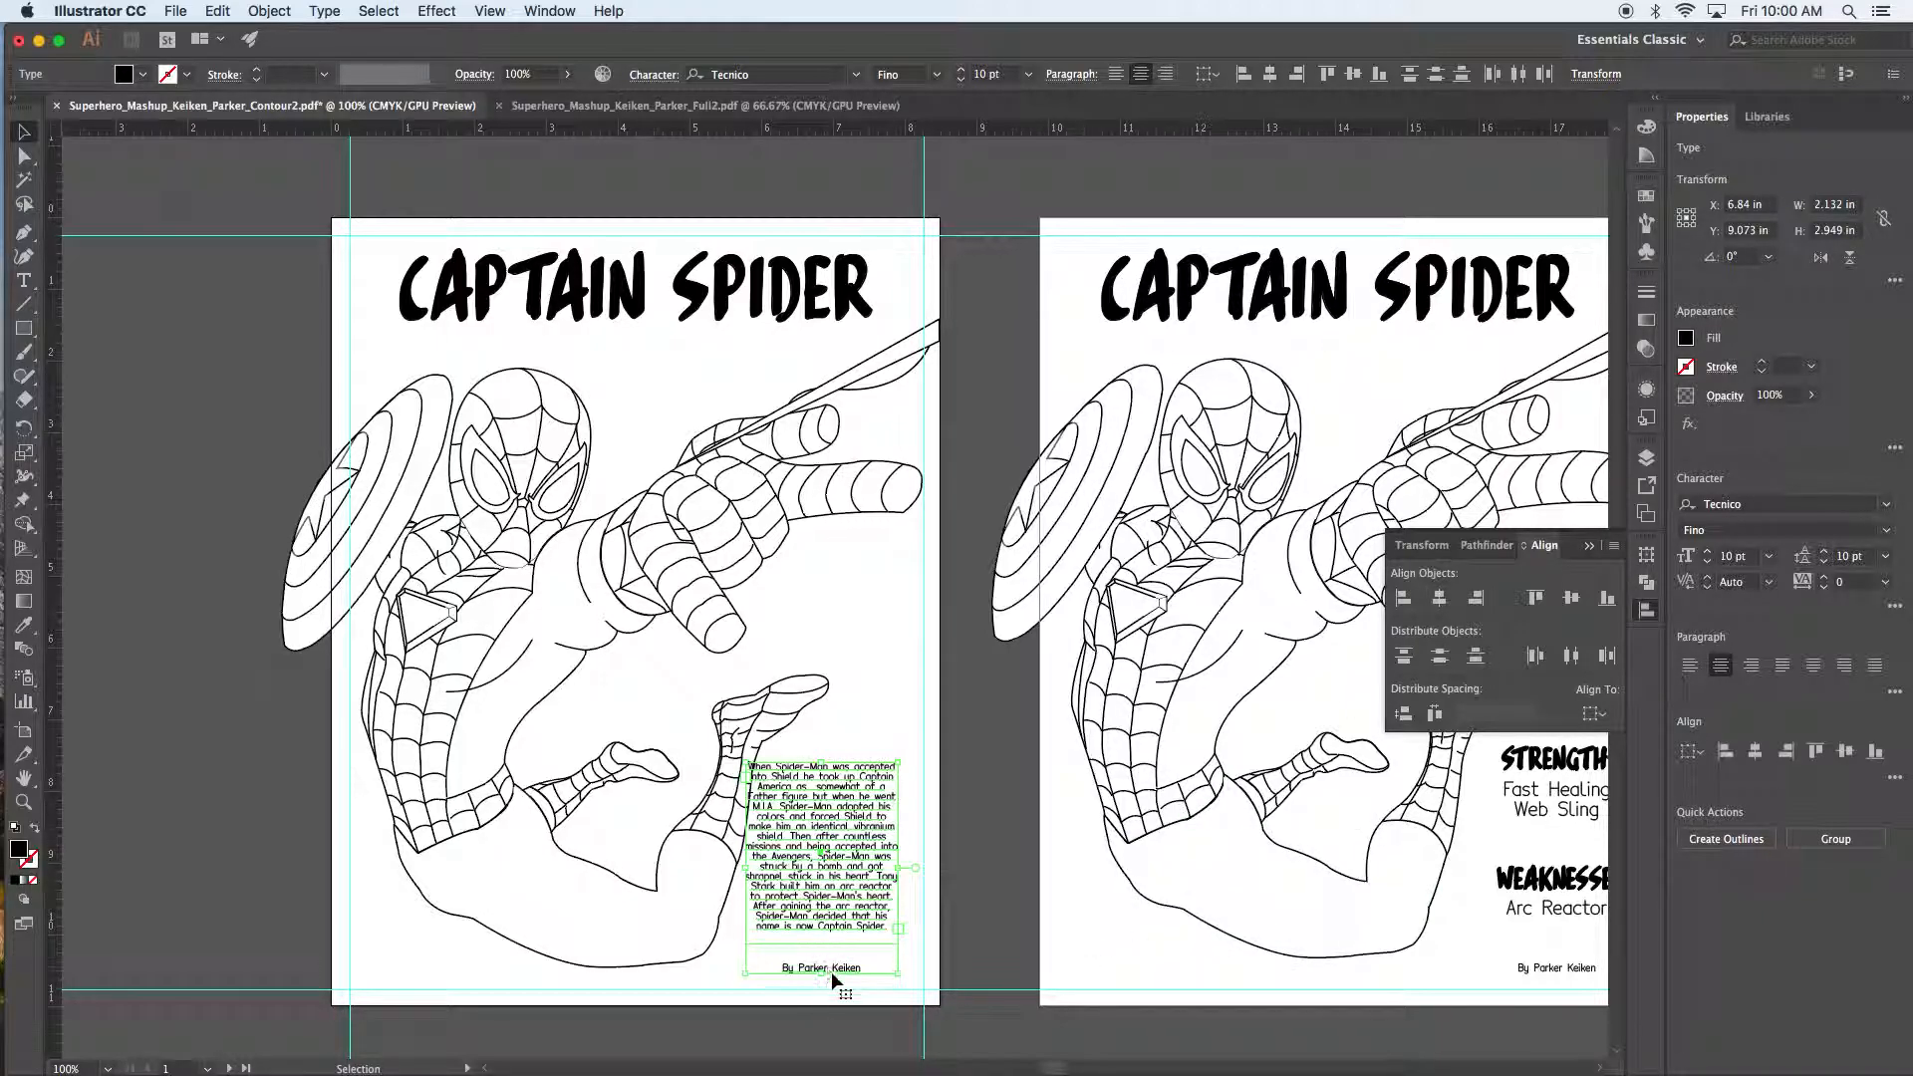
drag(822, 856, 842, 855)
key(Right)
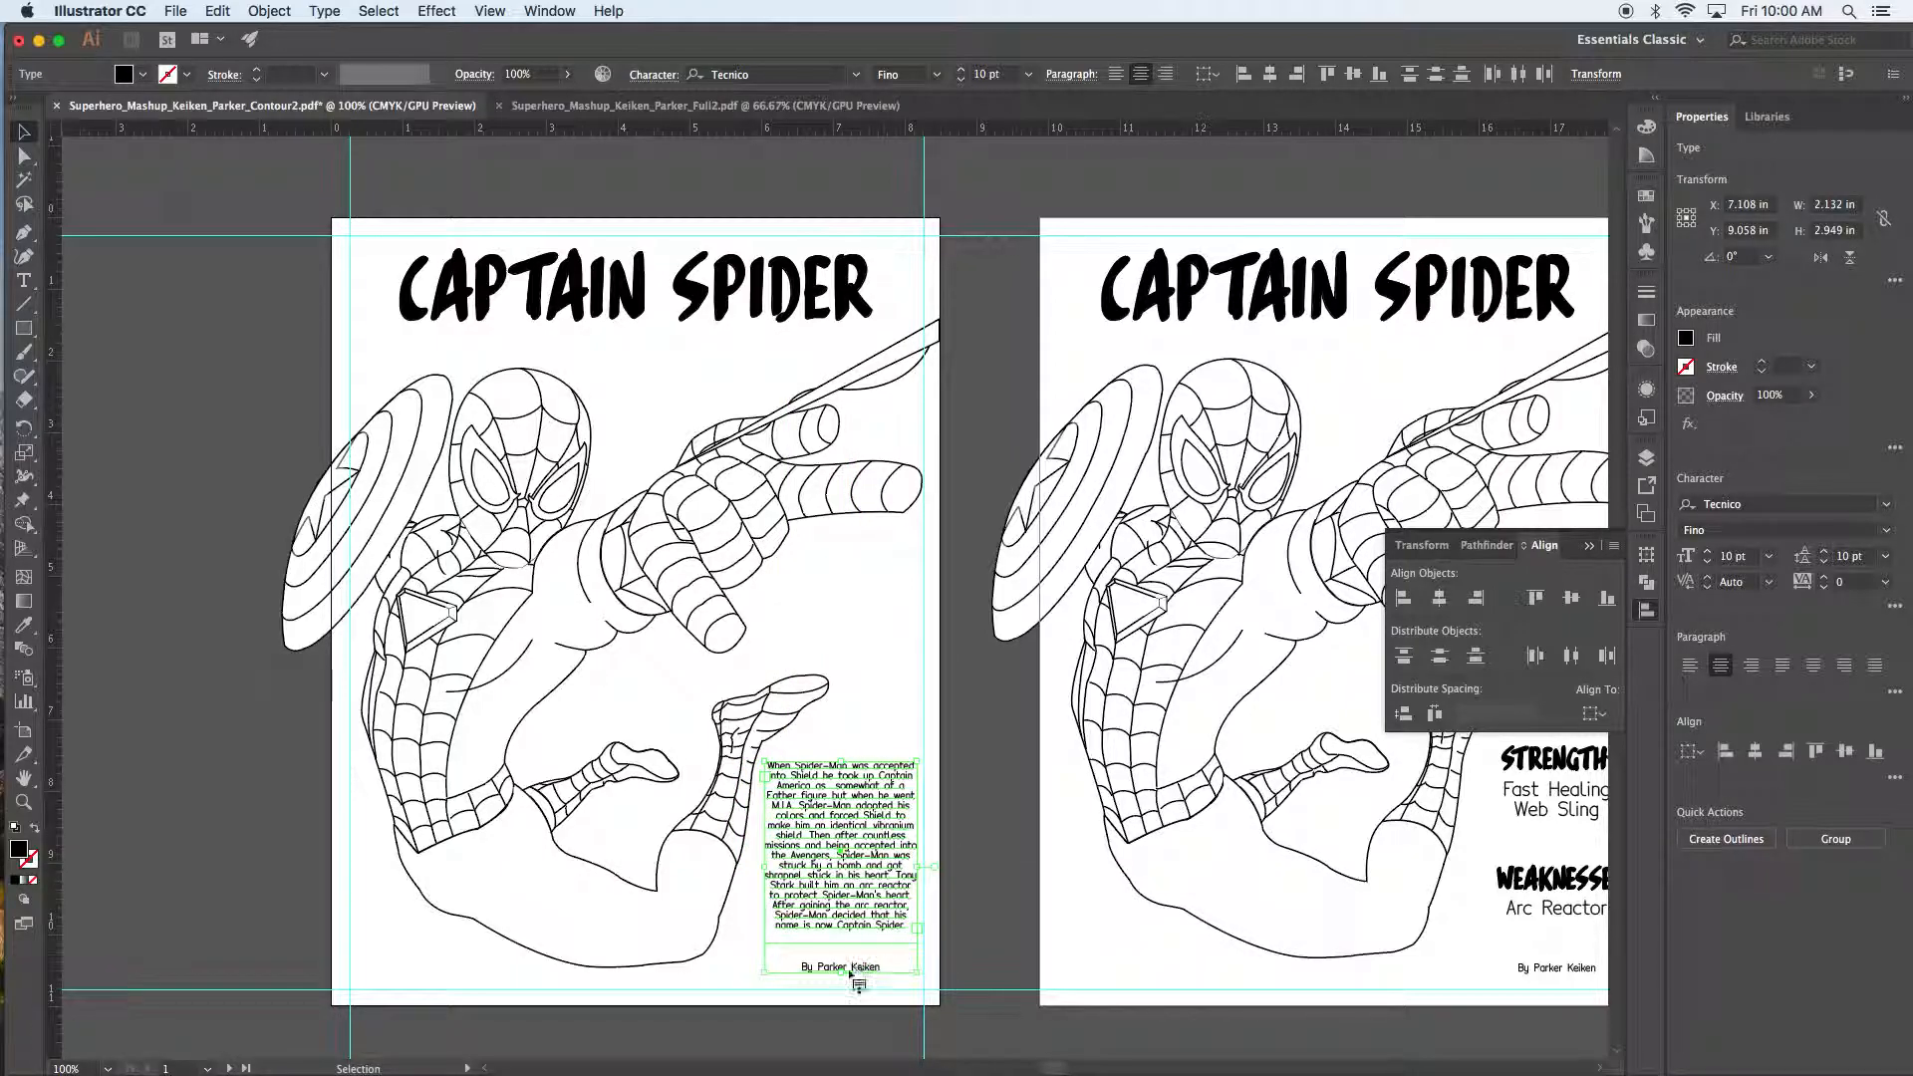
click(970, 846)
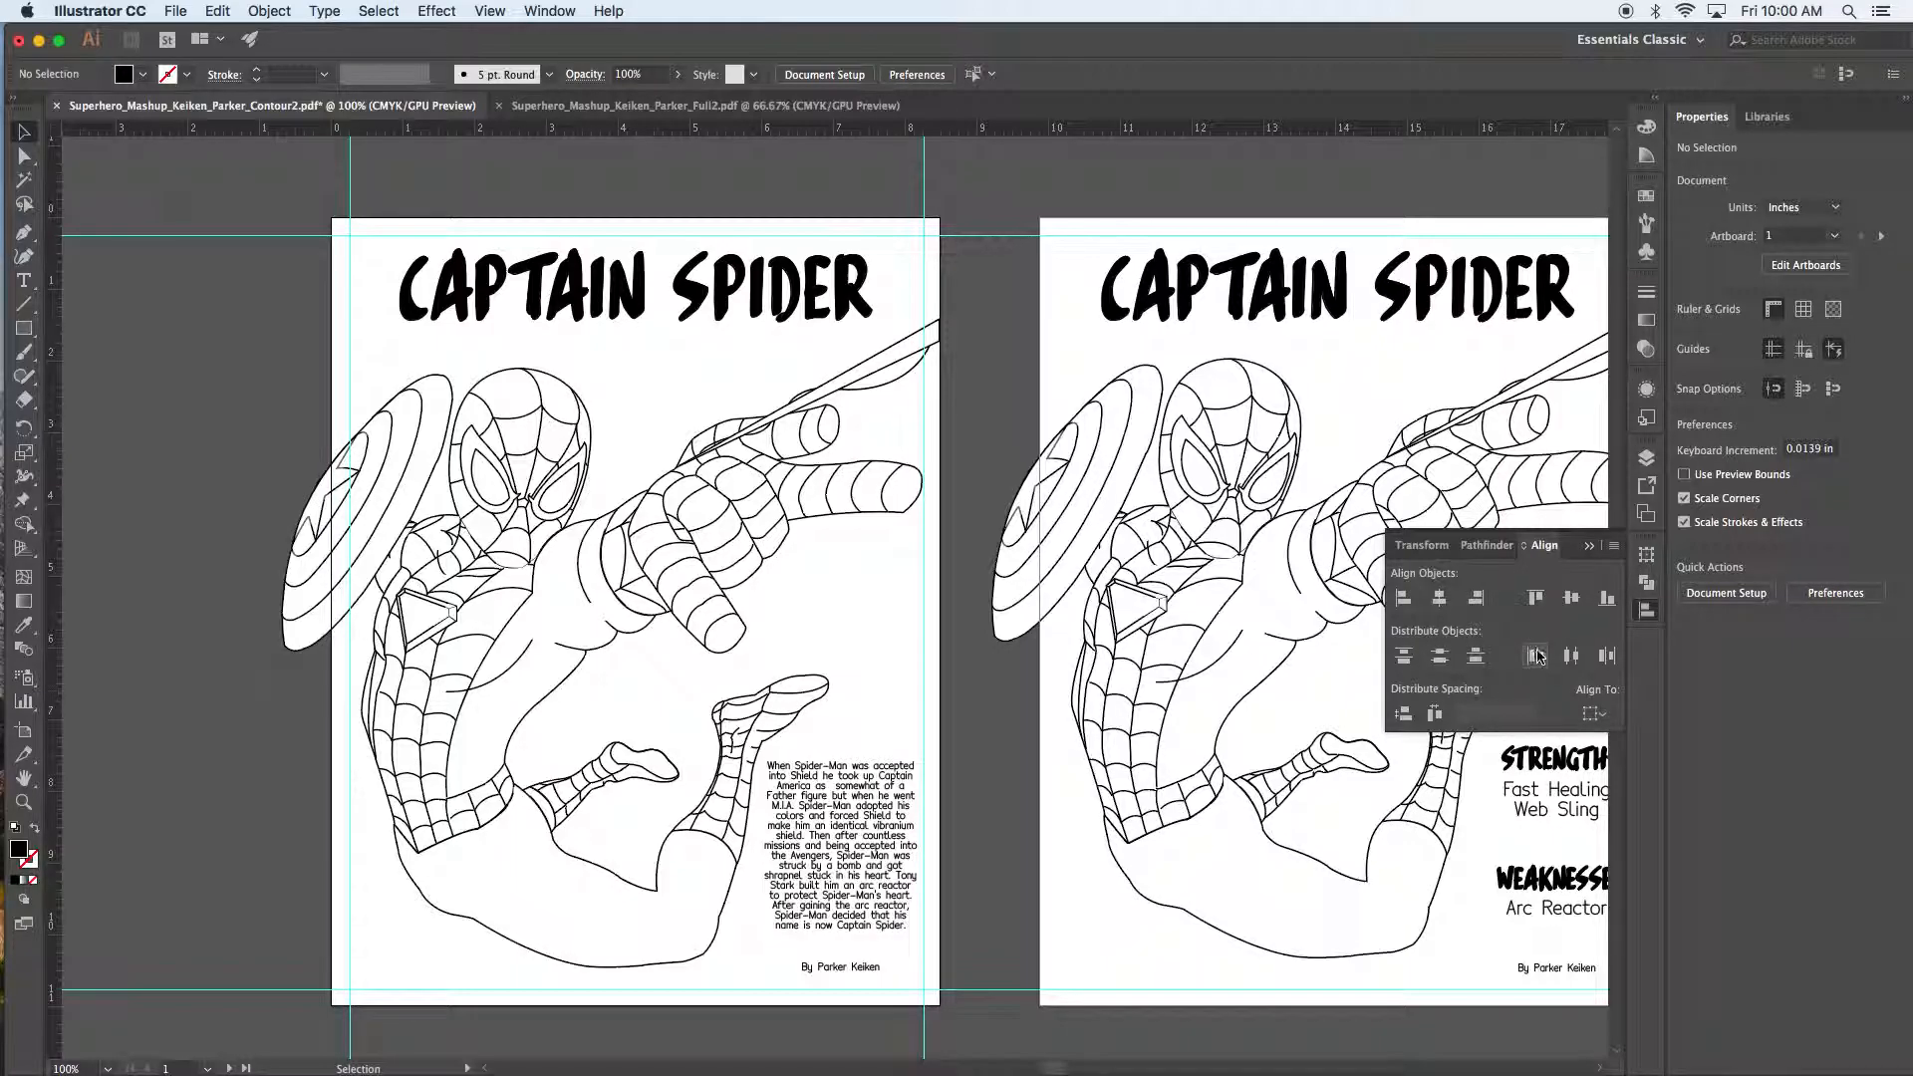
Step: On the second poster, adjust the positions of STRENGTHS, Fast Healing / Web Sling, WEAKNESSES and the byline
drag(1283, 848, 690, 755)
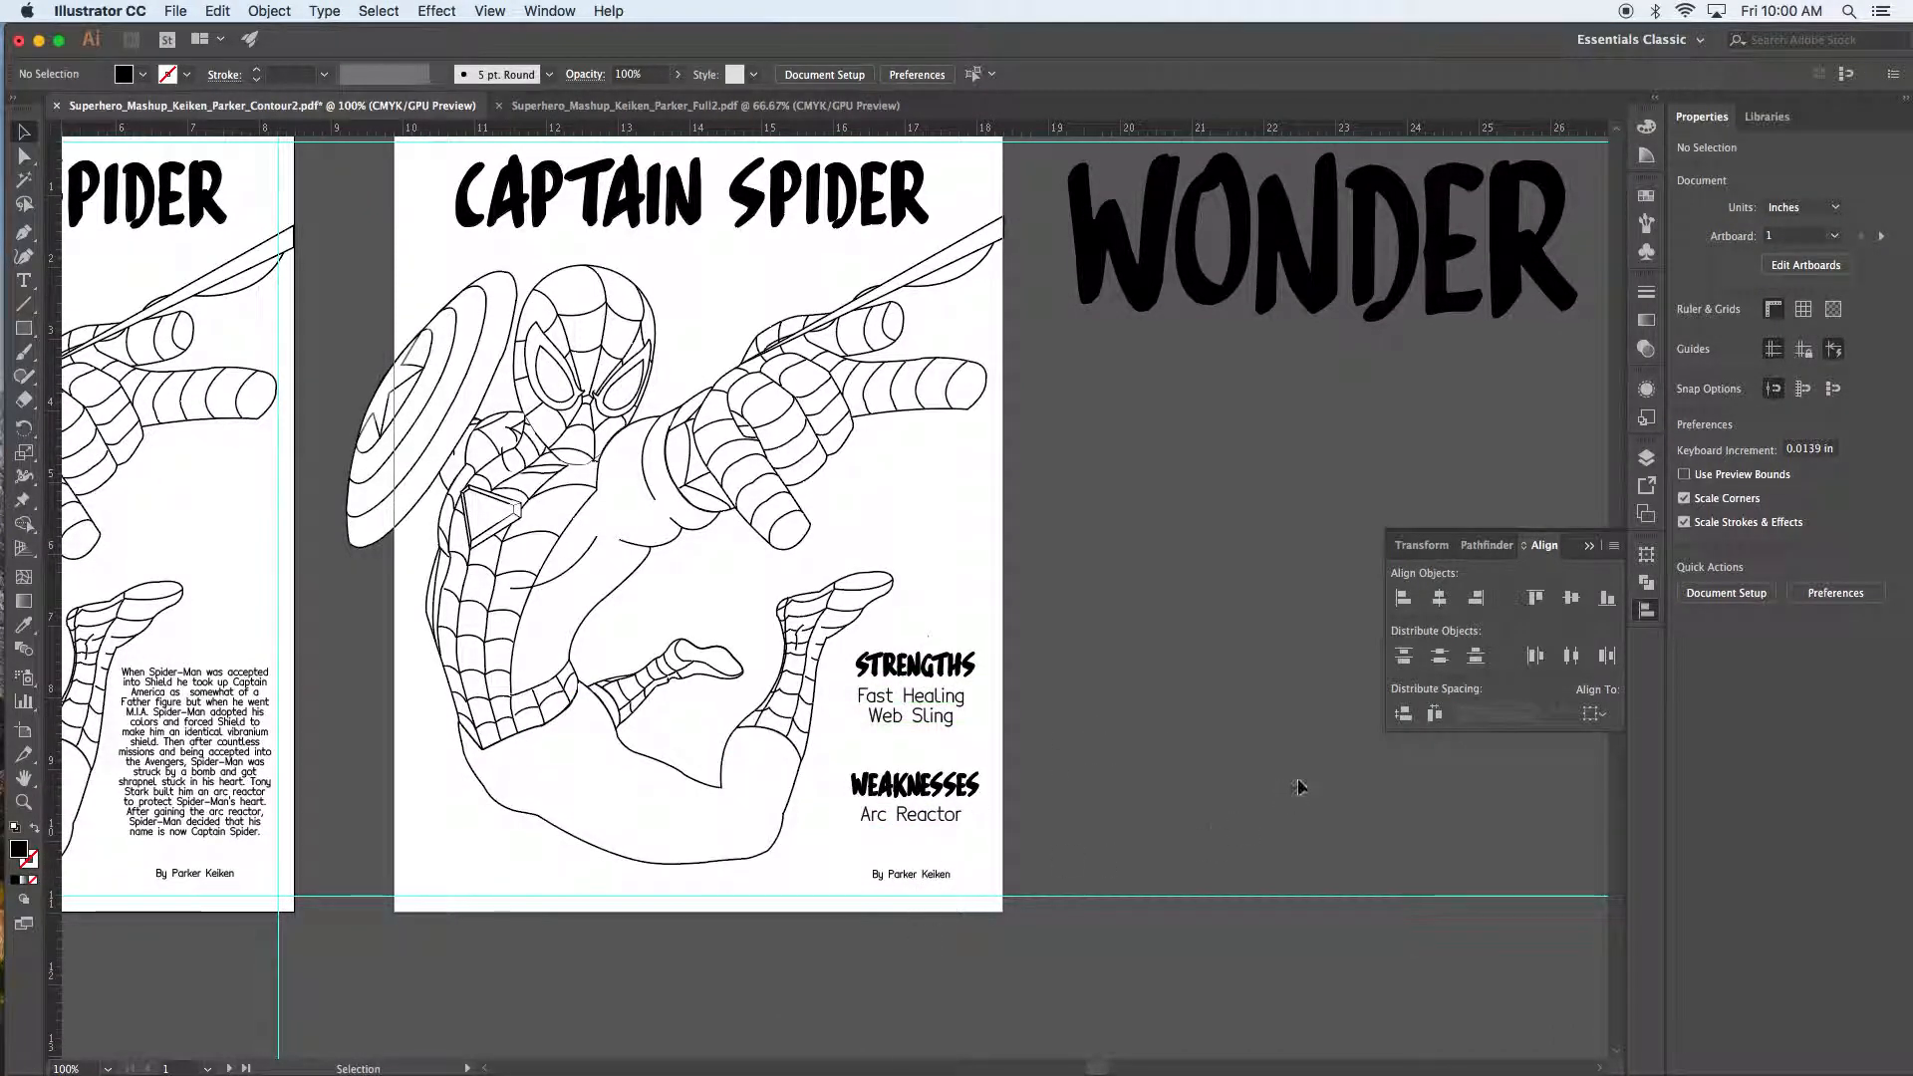
key(space)
drag(1129, 568, 1133, 652)
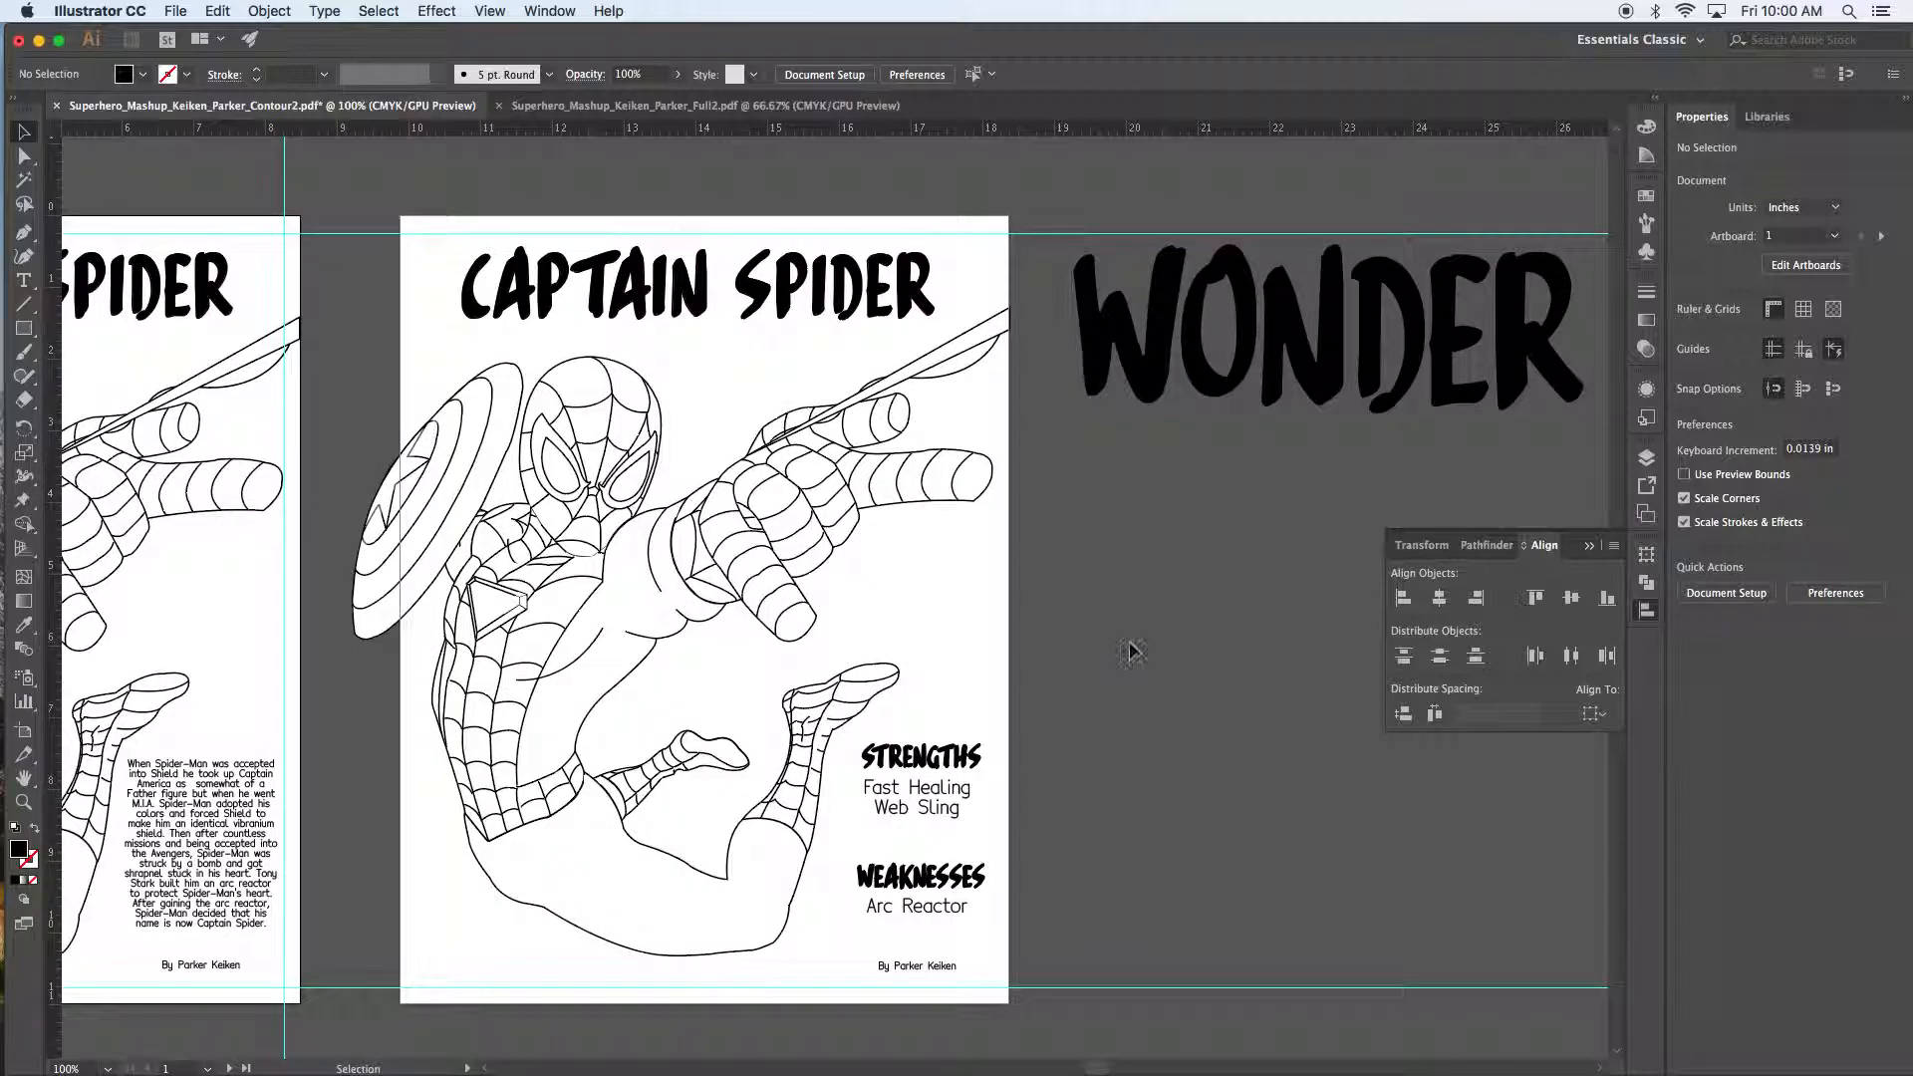
click(975, 794)
drag(975, 794, 1001, 801)
click(961, 759)
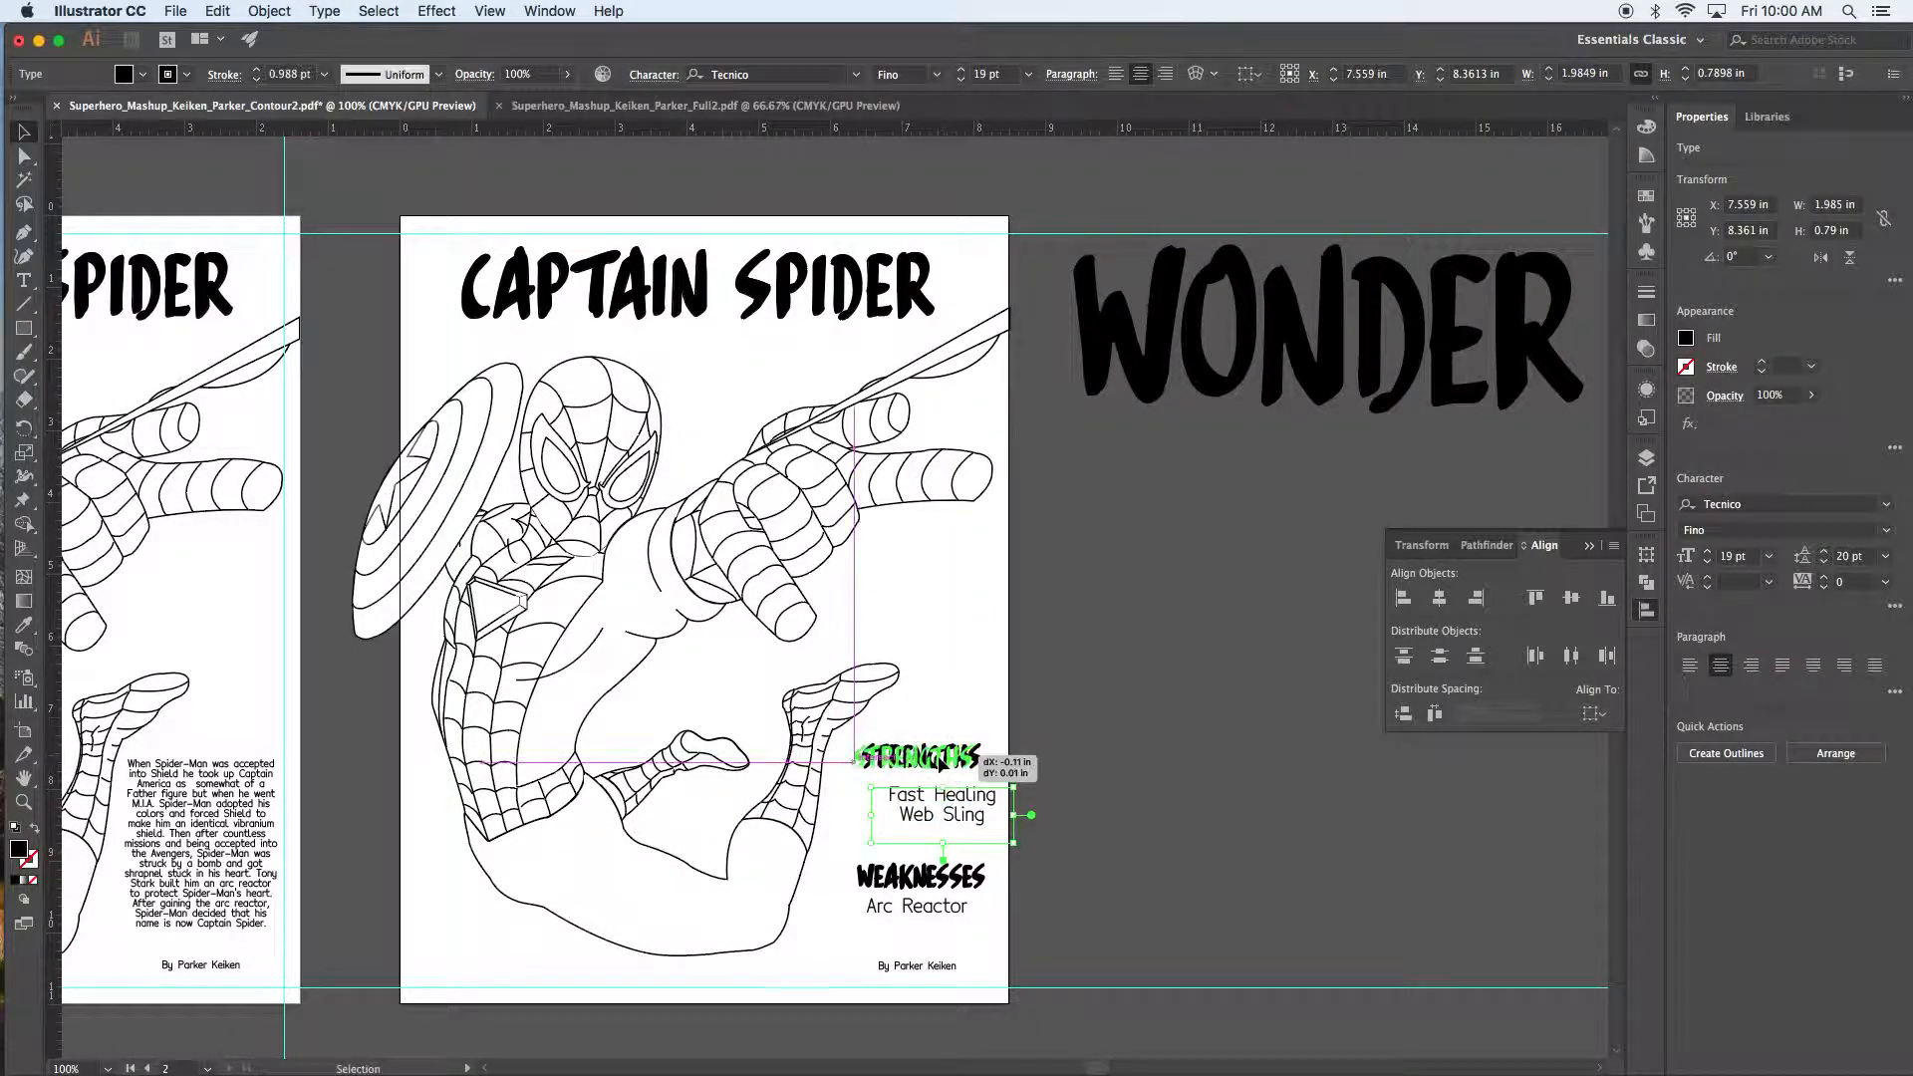
mouse_move(947, 880)
mouse_down()
mouse_move(928, 862)
mouse_move(949, 899)
mouse_up()
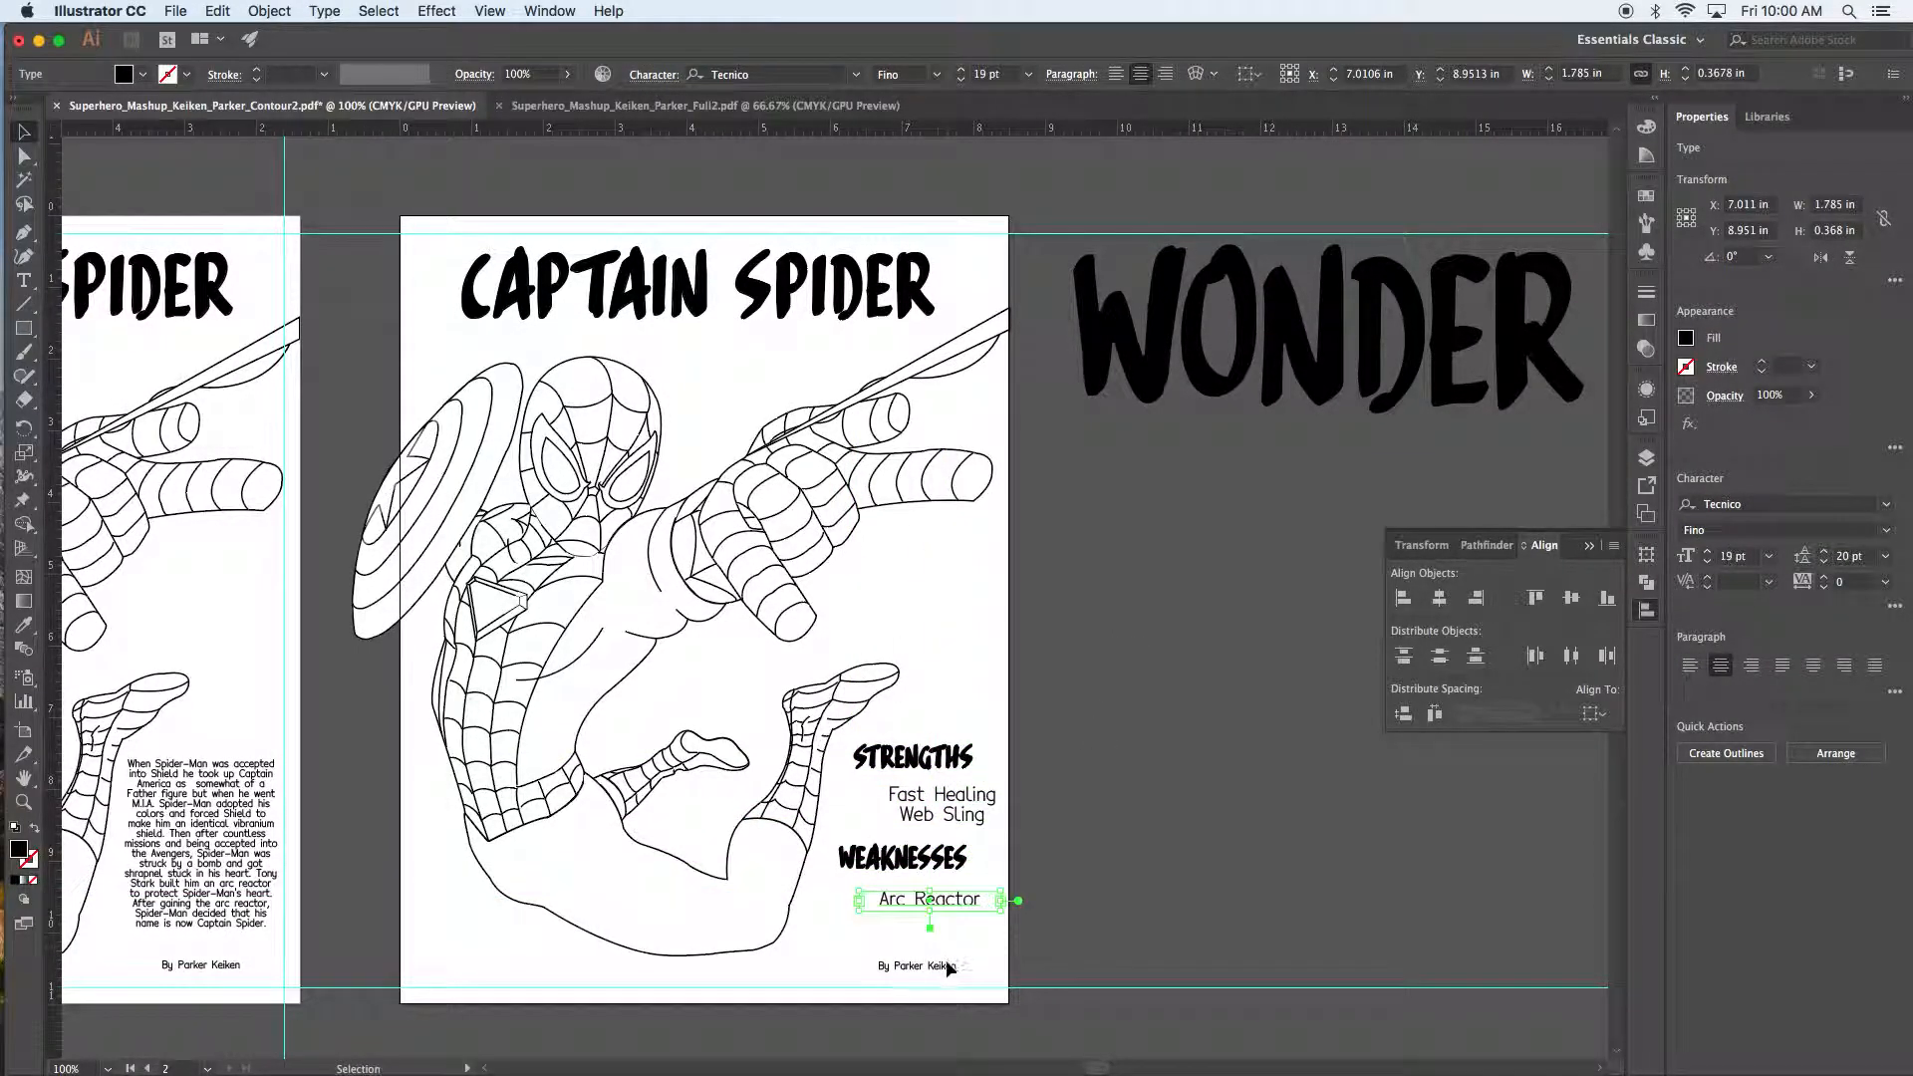
drag(945, 967, 945, 955)
click(1401, 863)
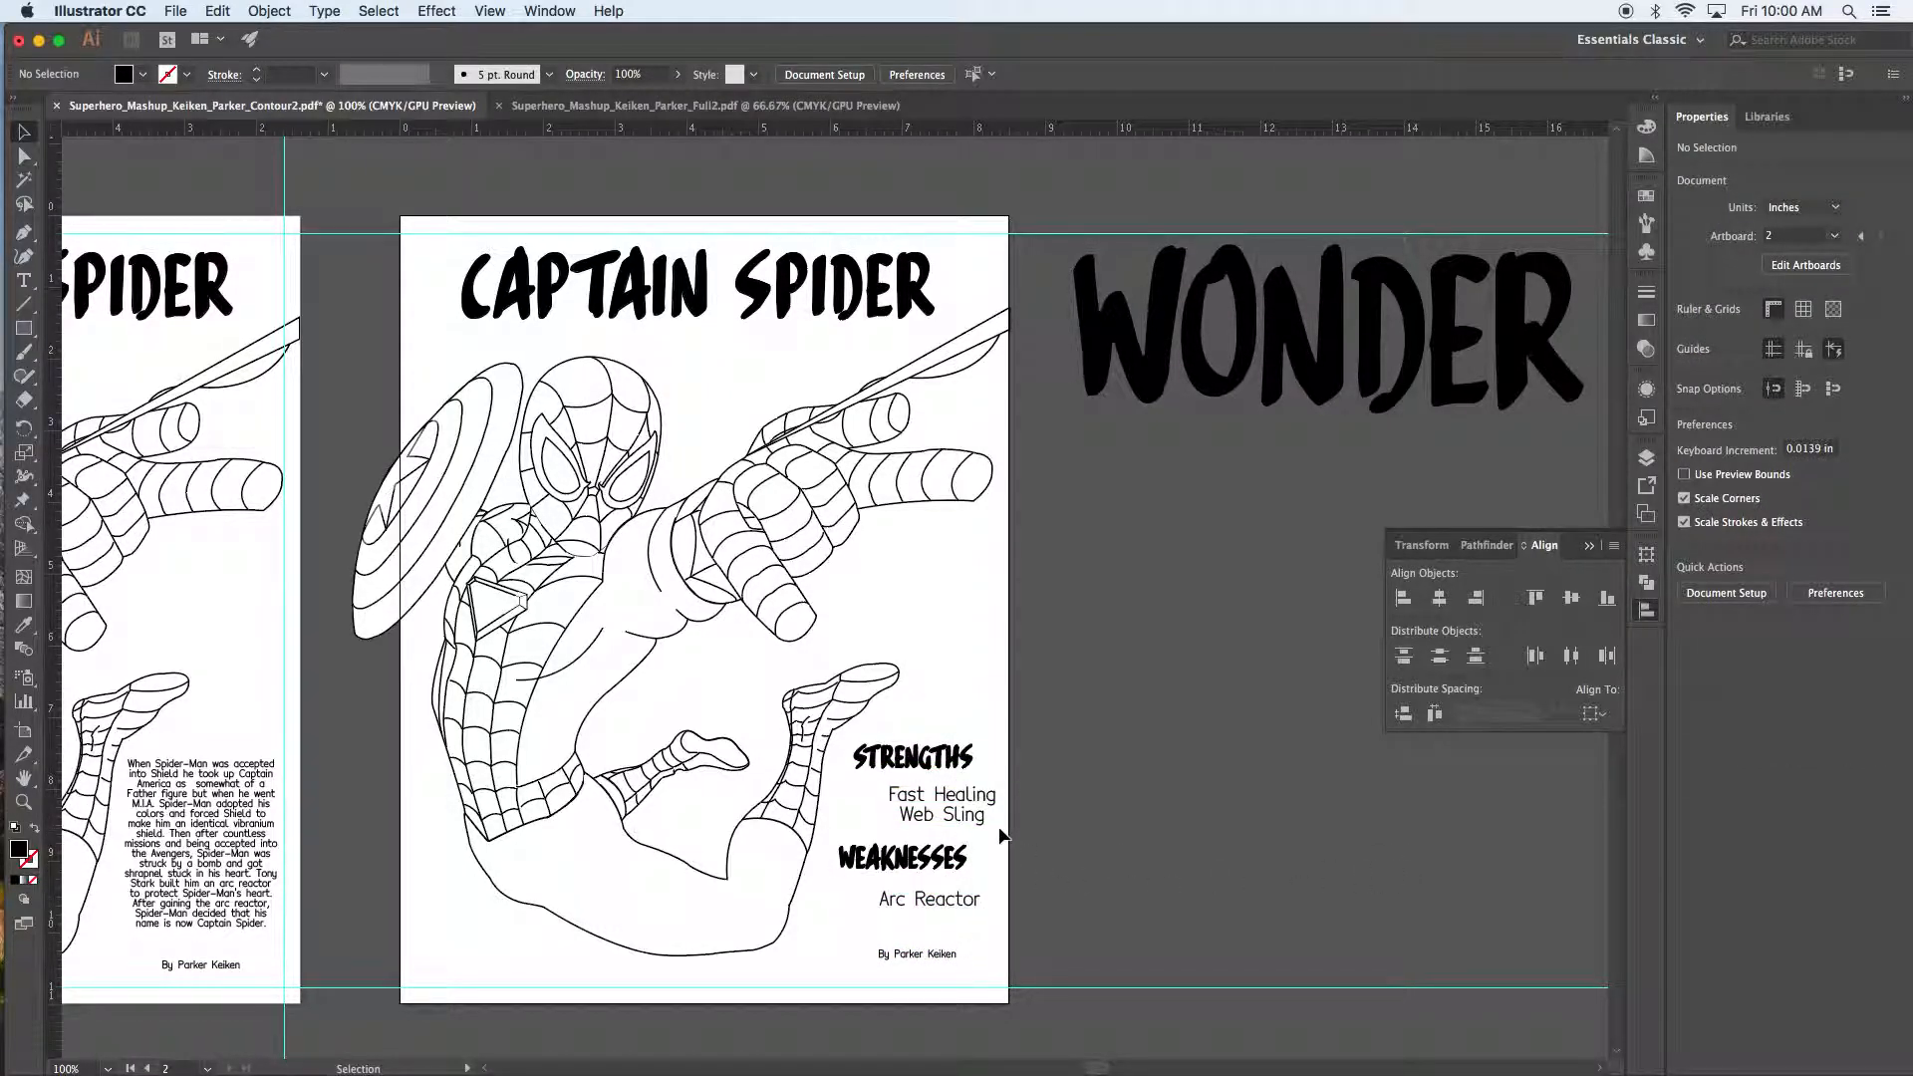
drag(959, 849, 962, 860)
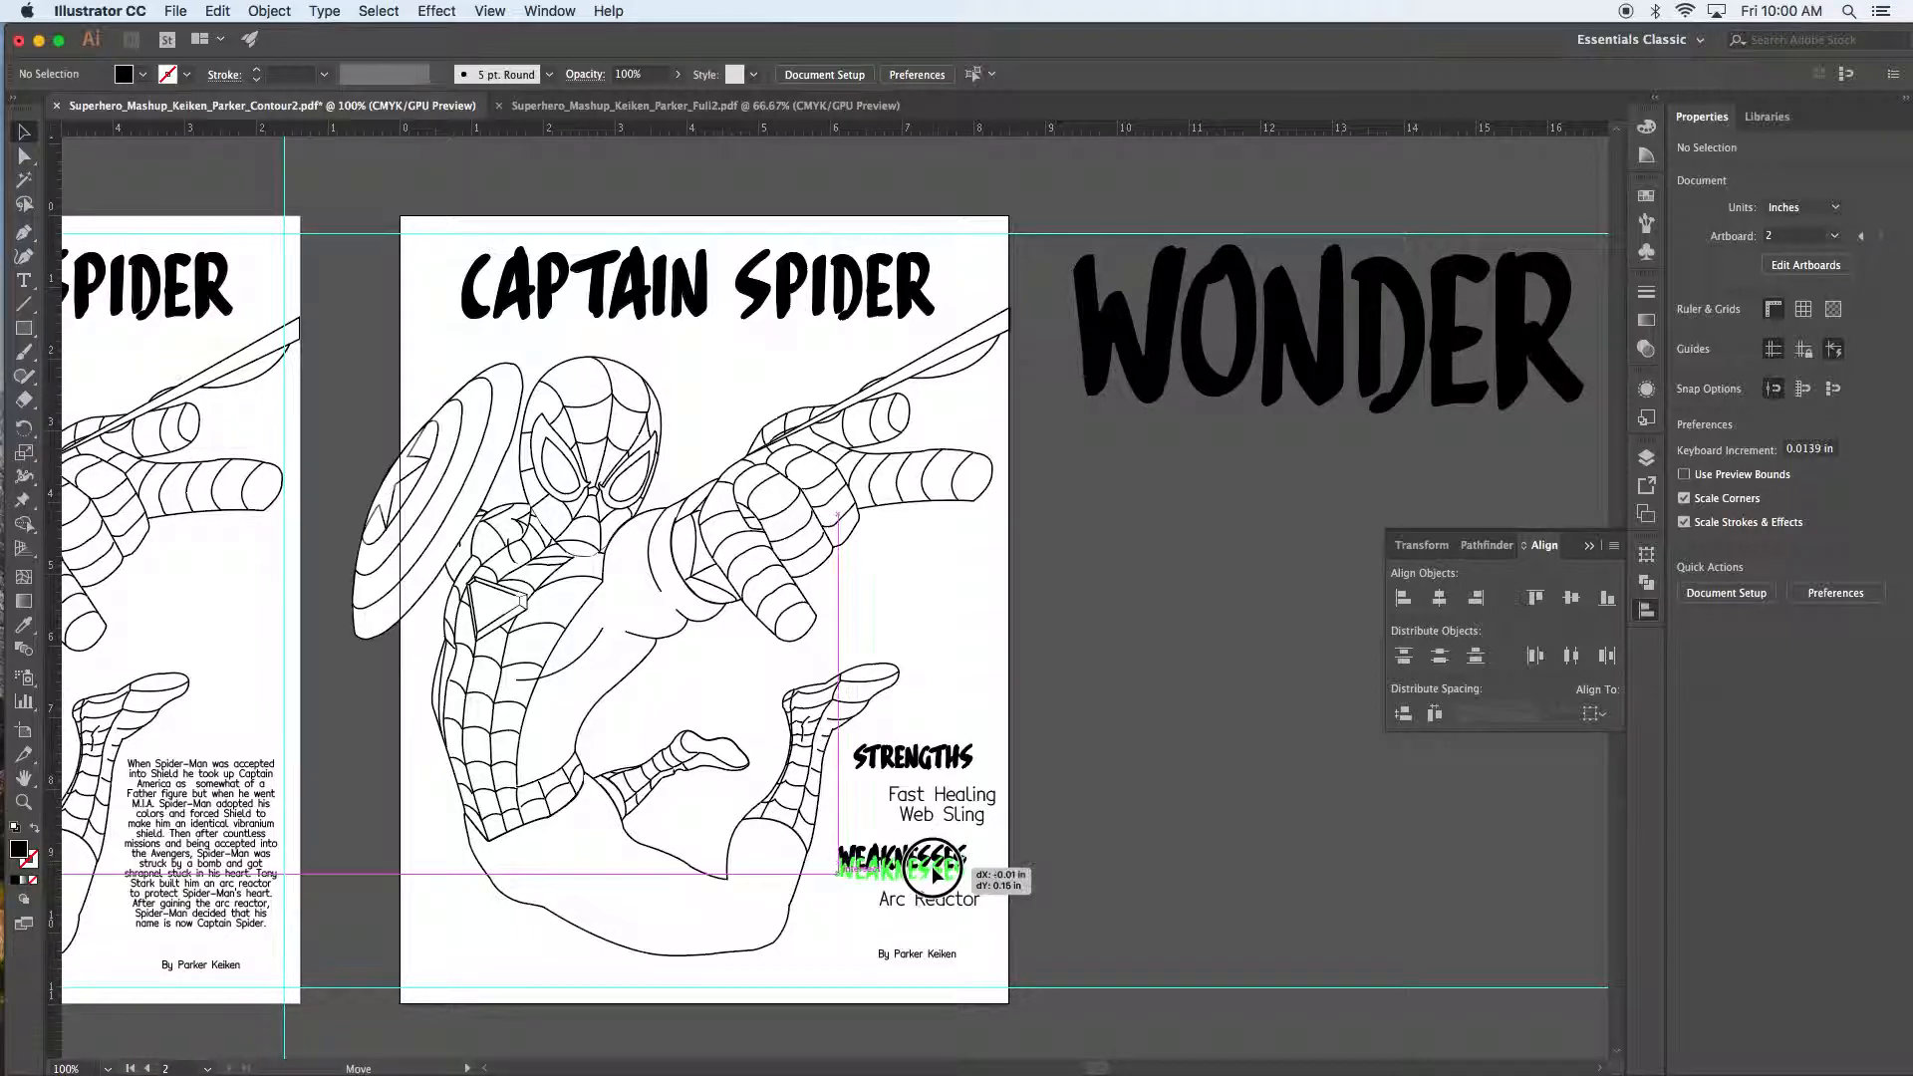
click(1044, 863)
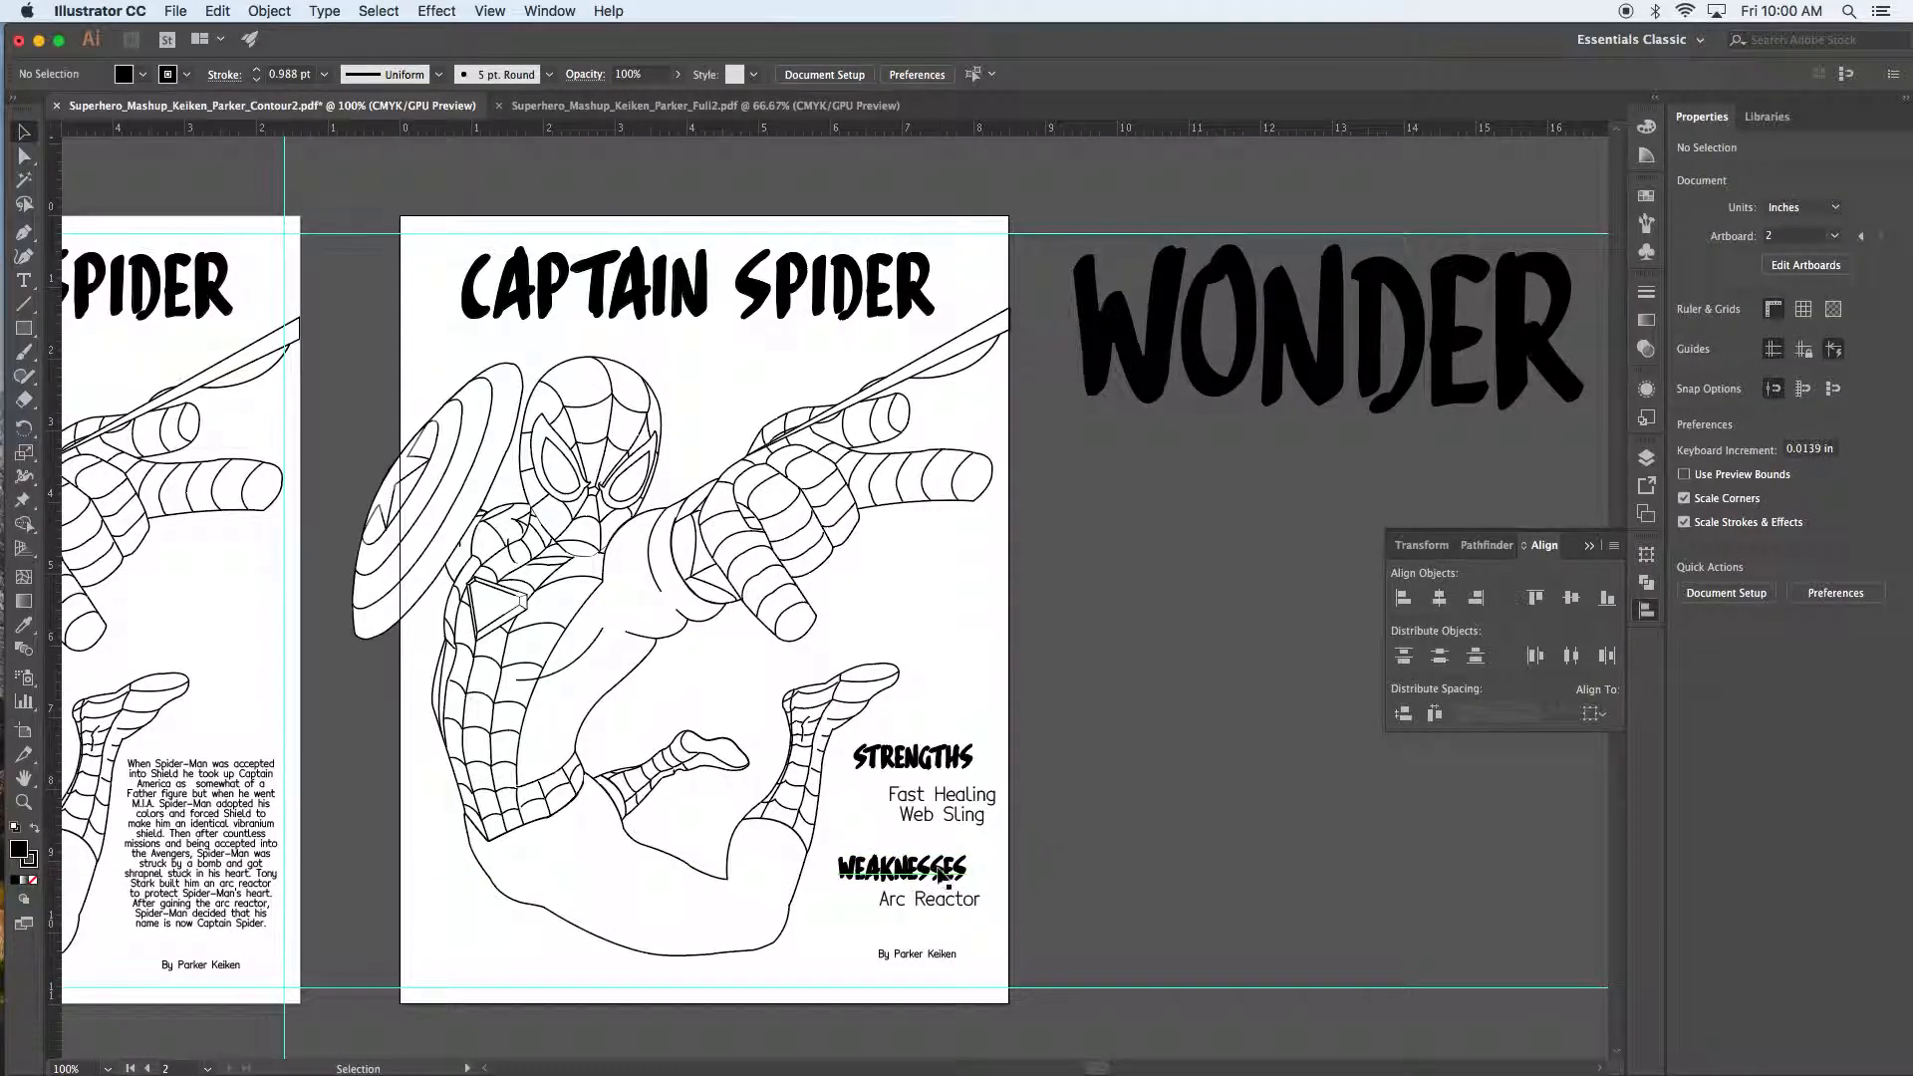
drag(941, 815, 937, 804)
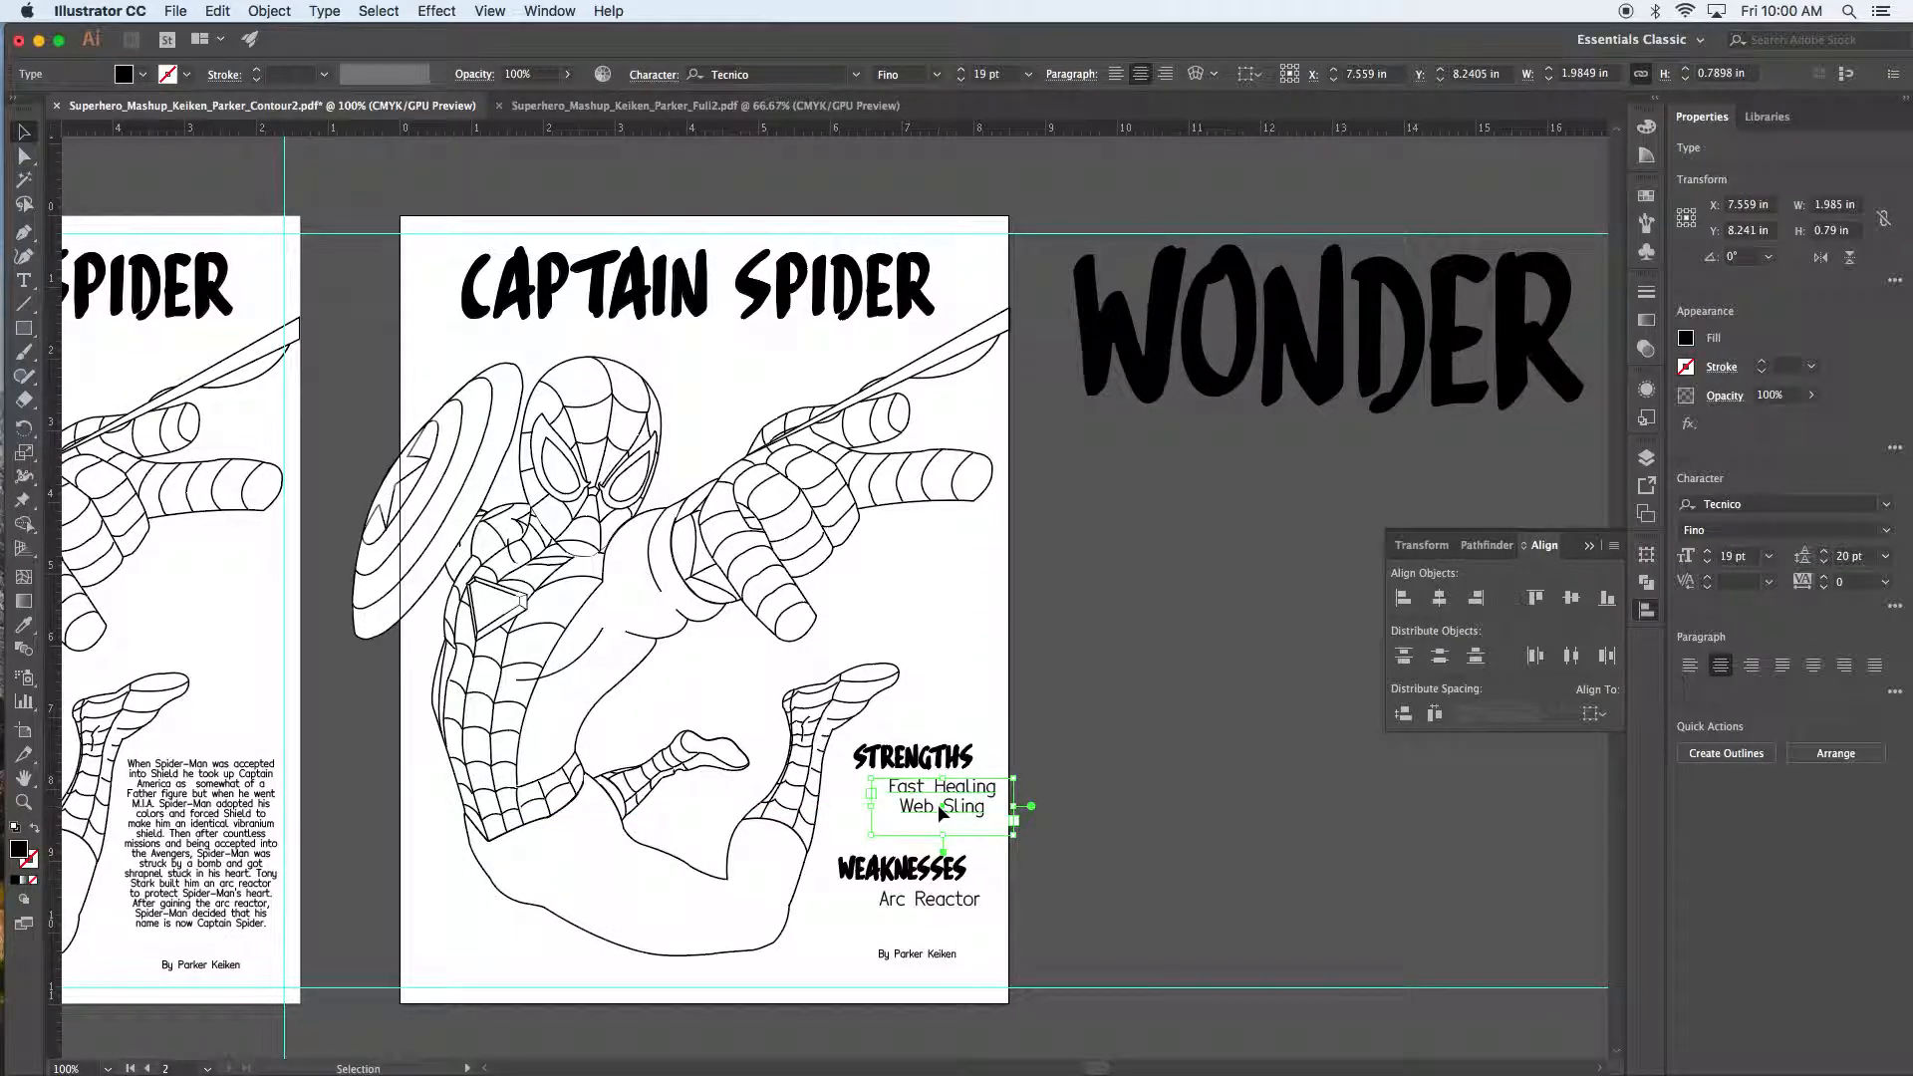
click(1114, 755)
Step: Centre-align the headings, items and byline text and horizontally centre them on one another
drag(1051, 728, 908, 968)
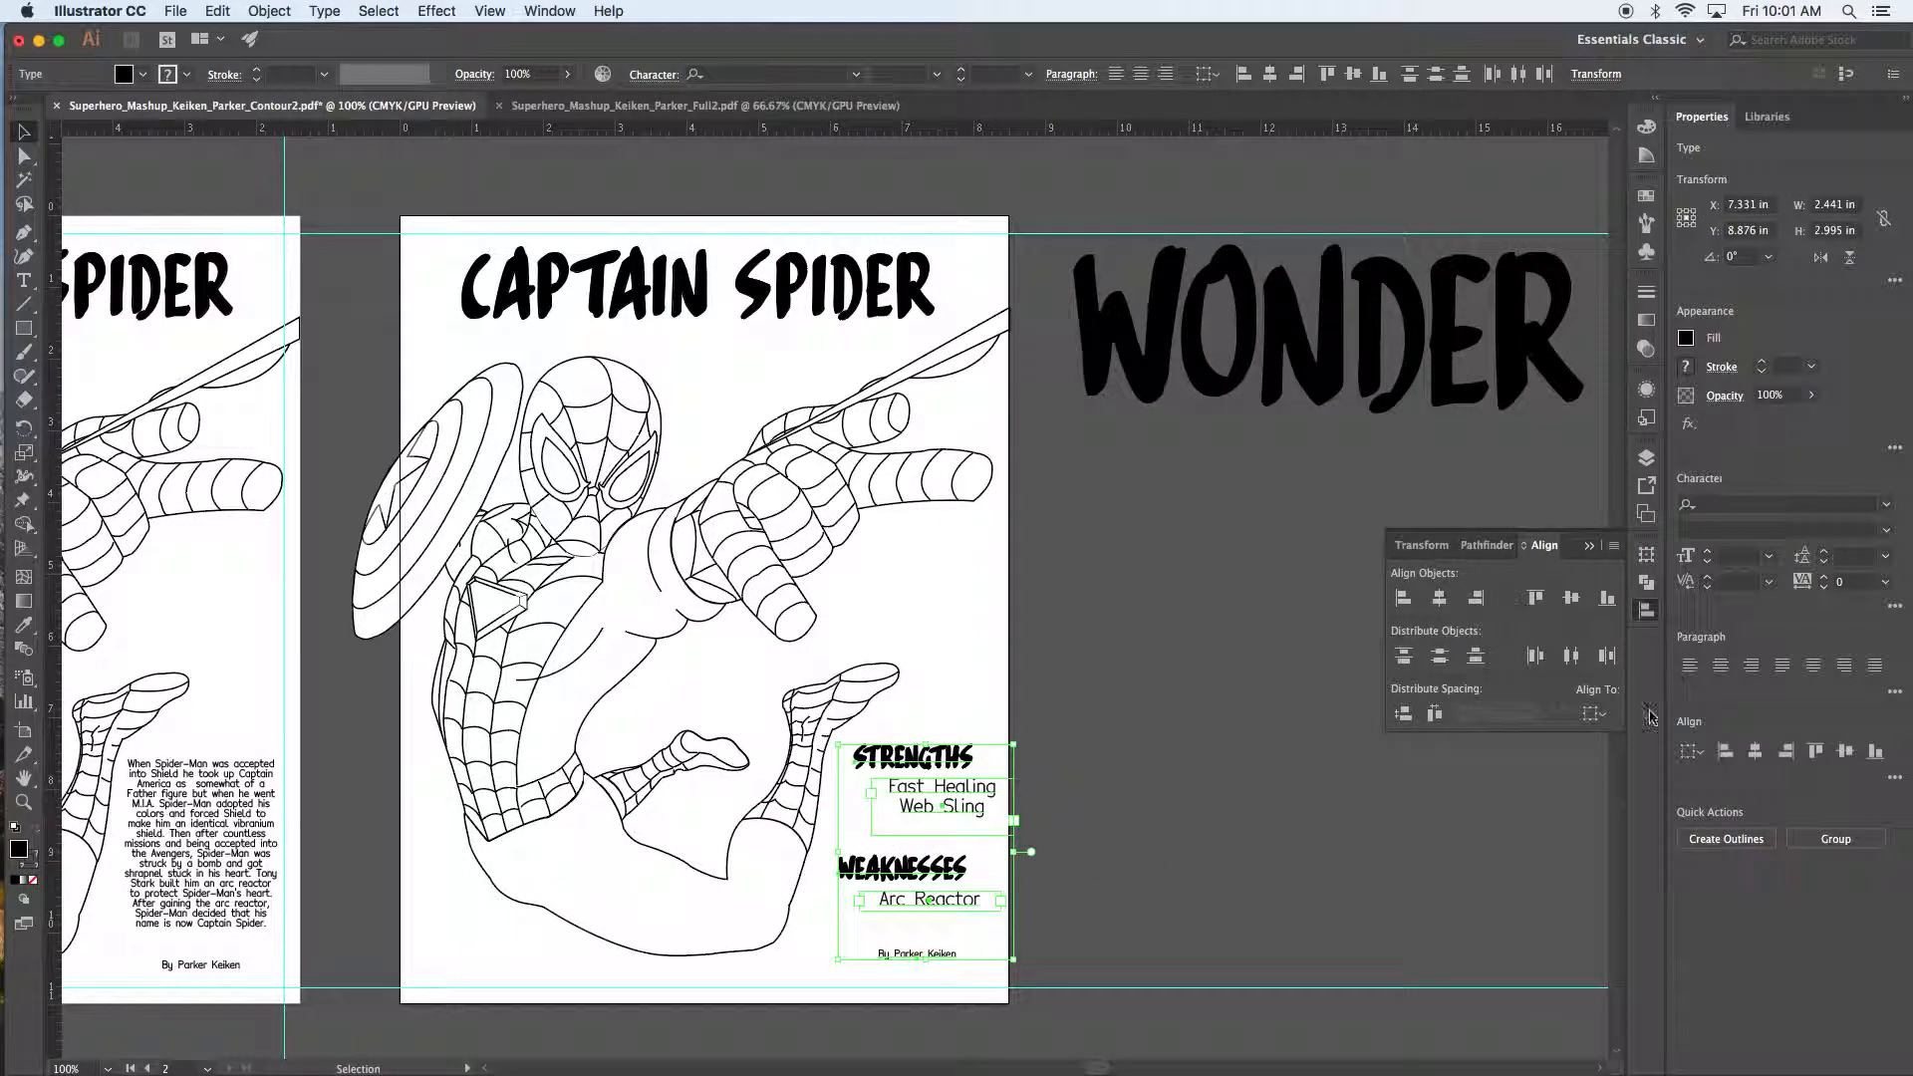
click(1722, 669)
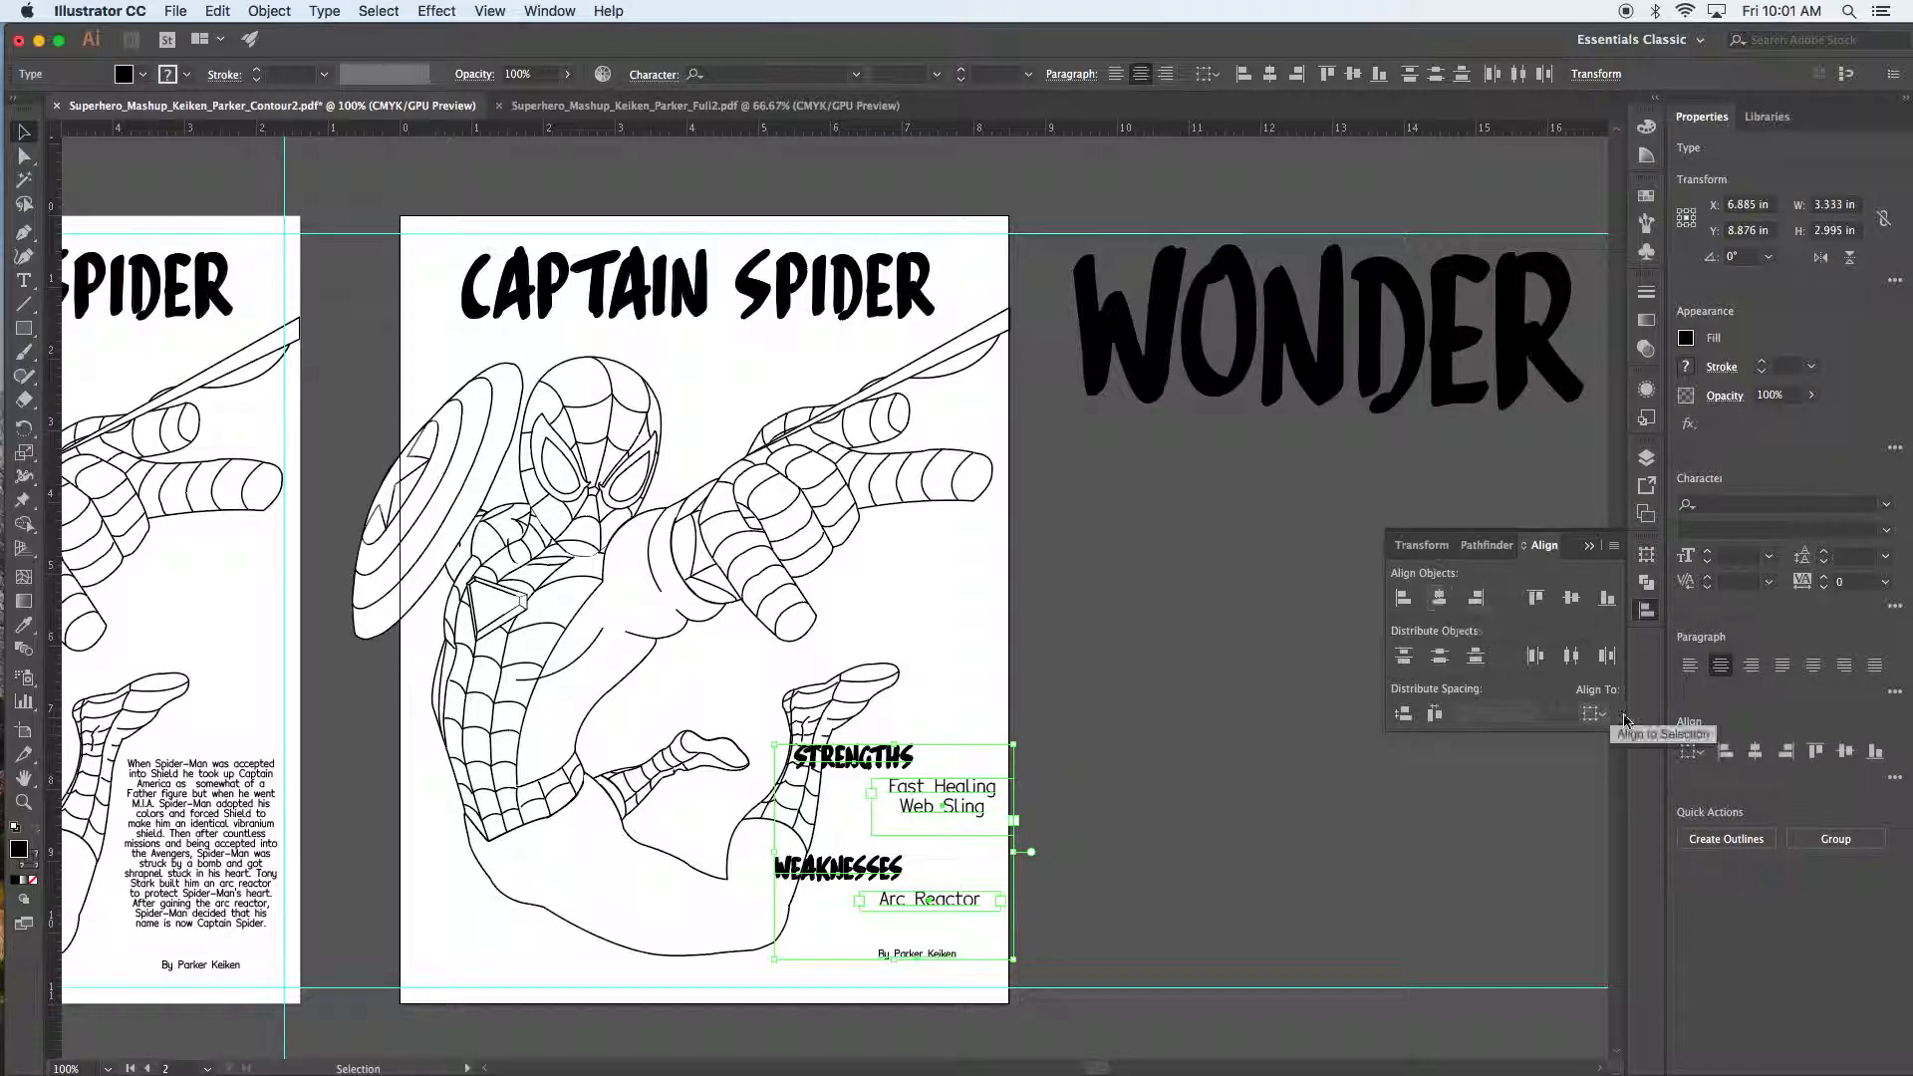
click(1592, 713)
click(1617, 743)
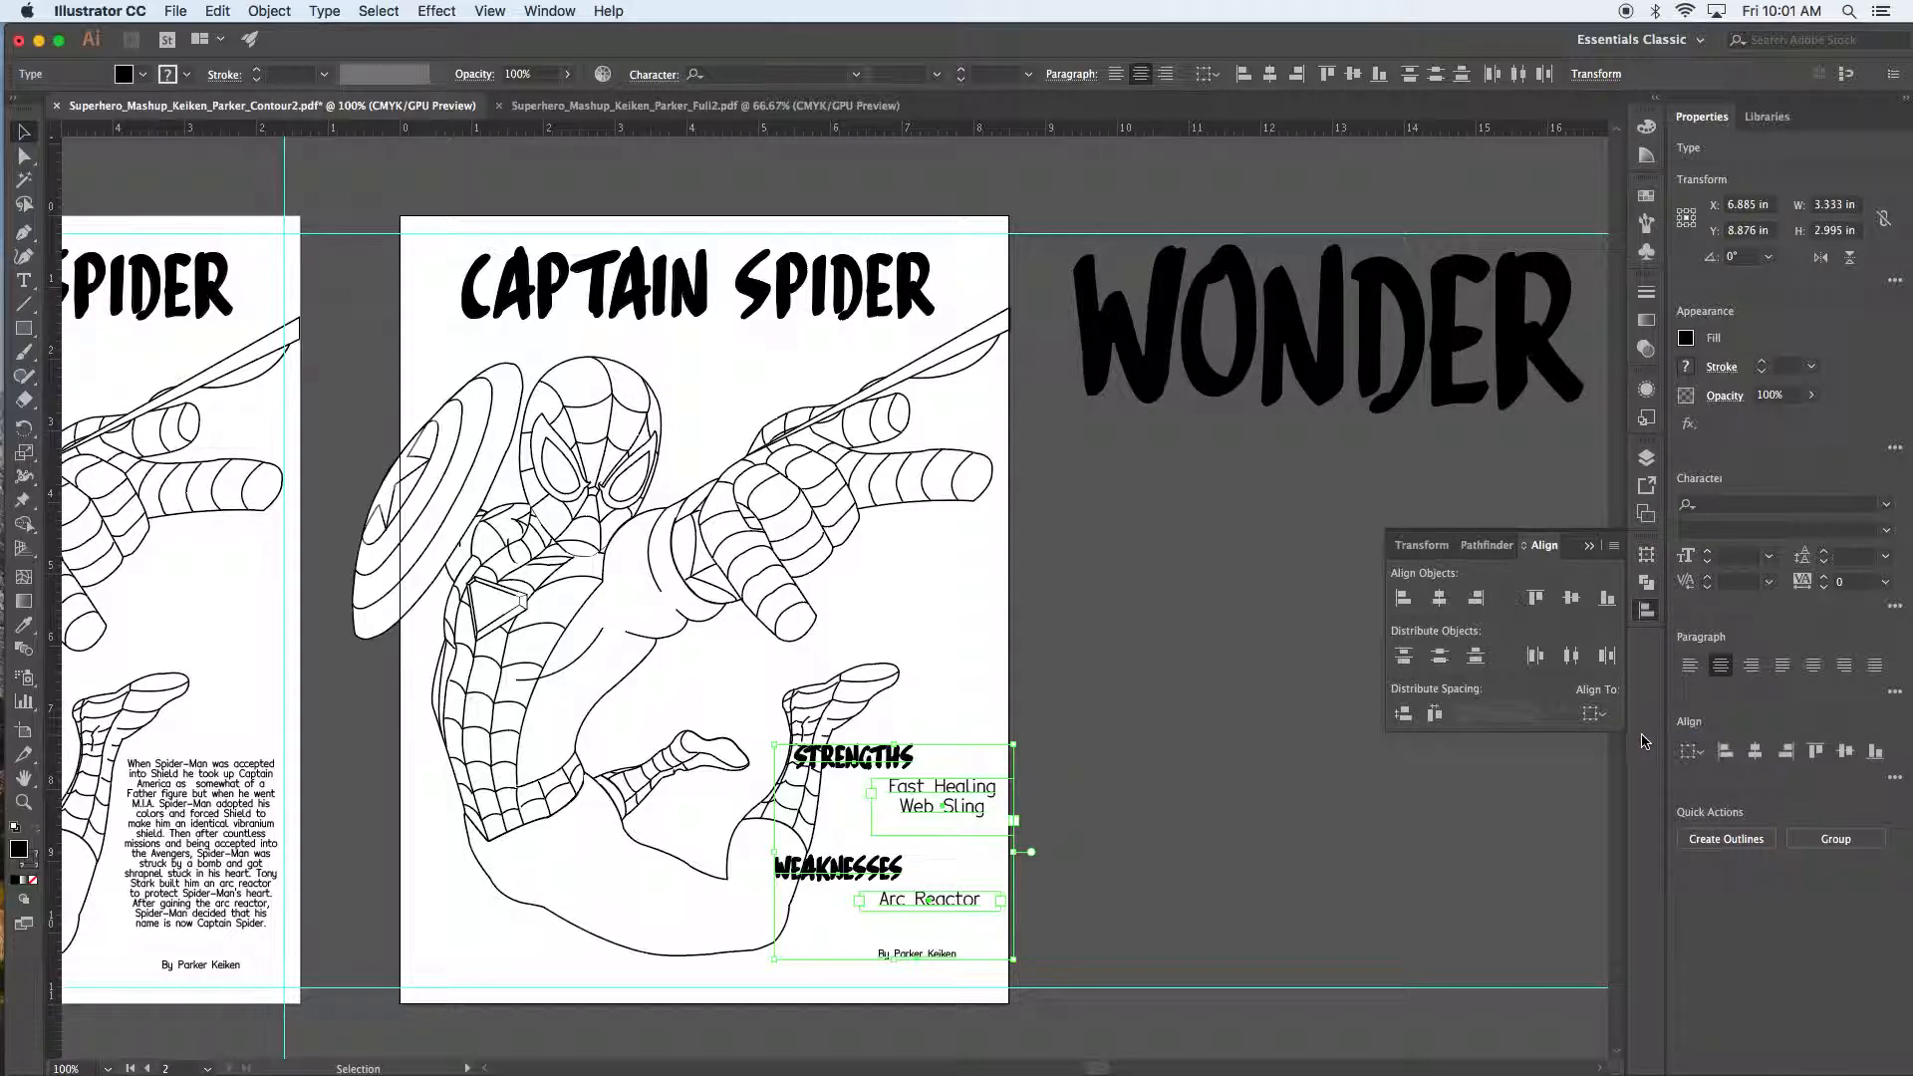
click(1440, 599)
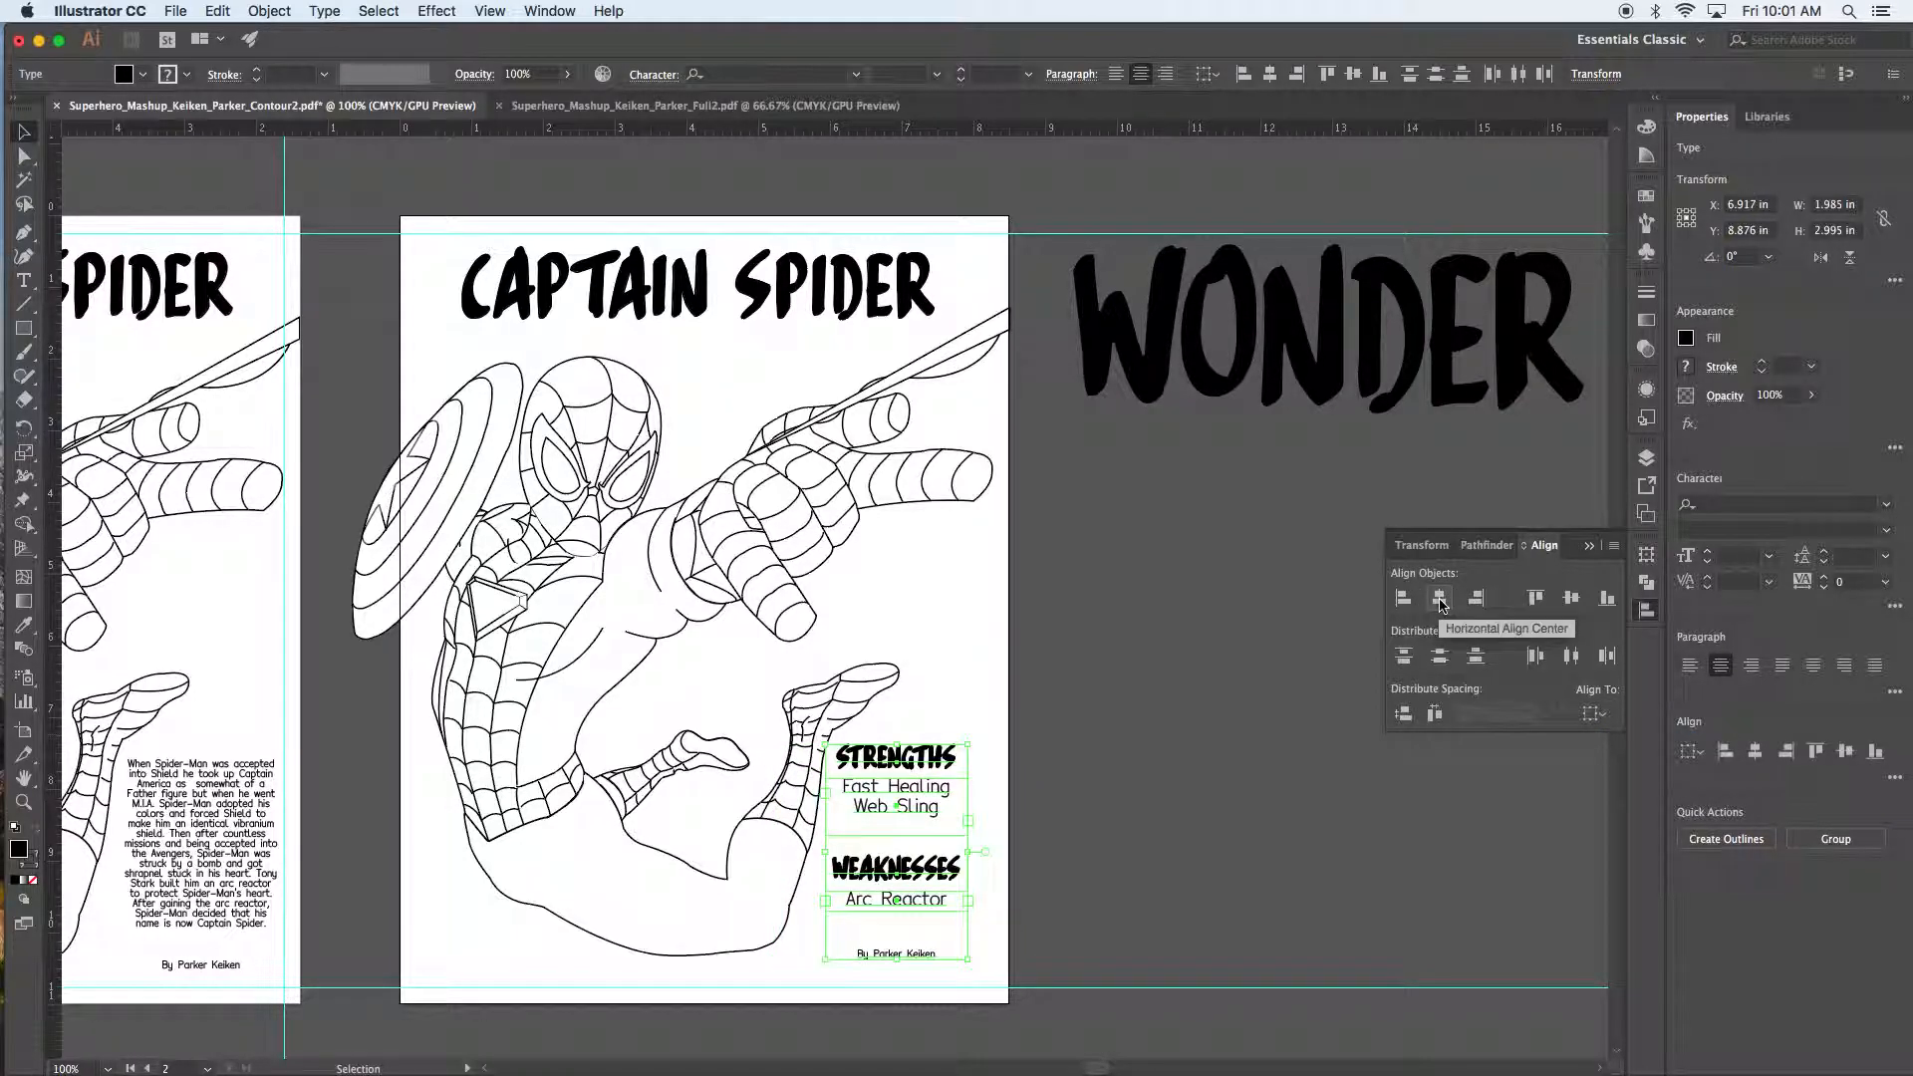
click(1236, 700)
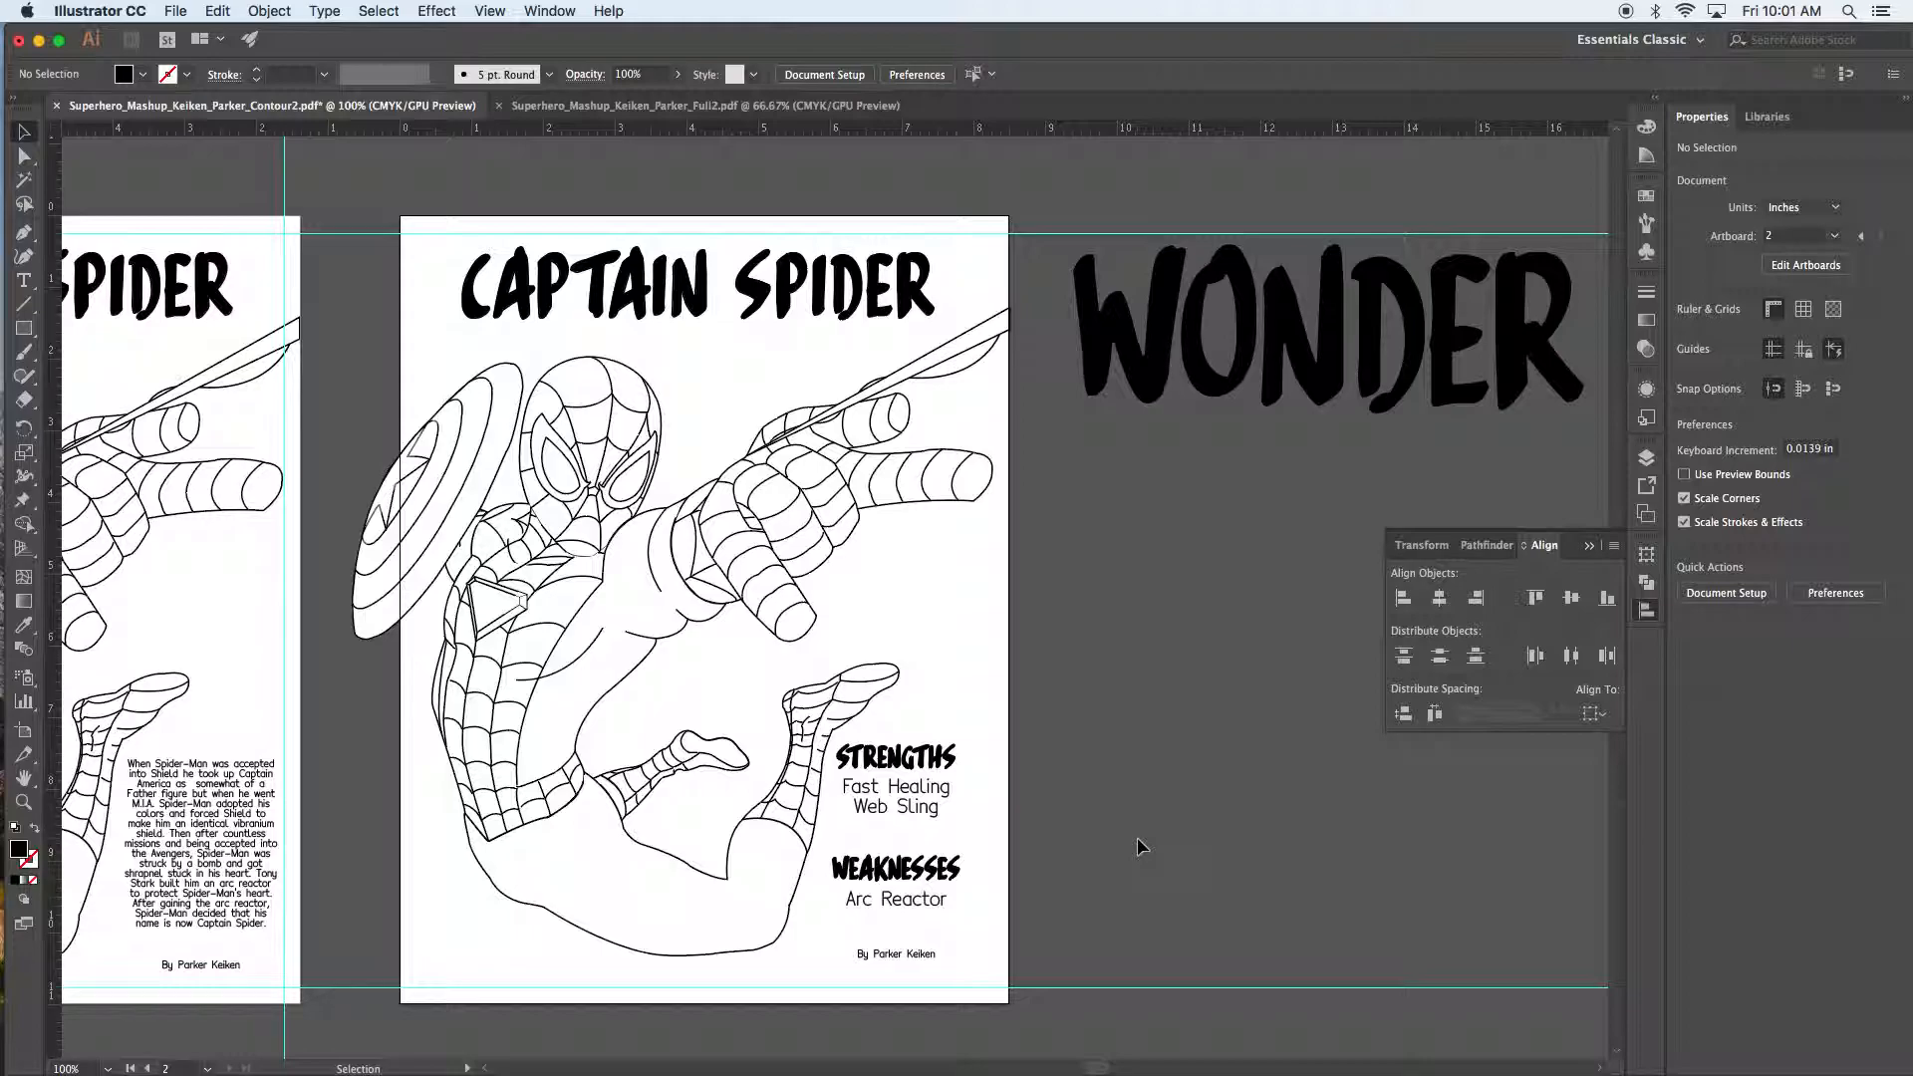
Step: Show the document grid with Cmd+'
key(a)
key(super+apostrophe)
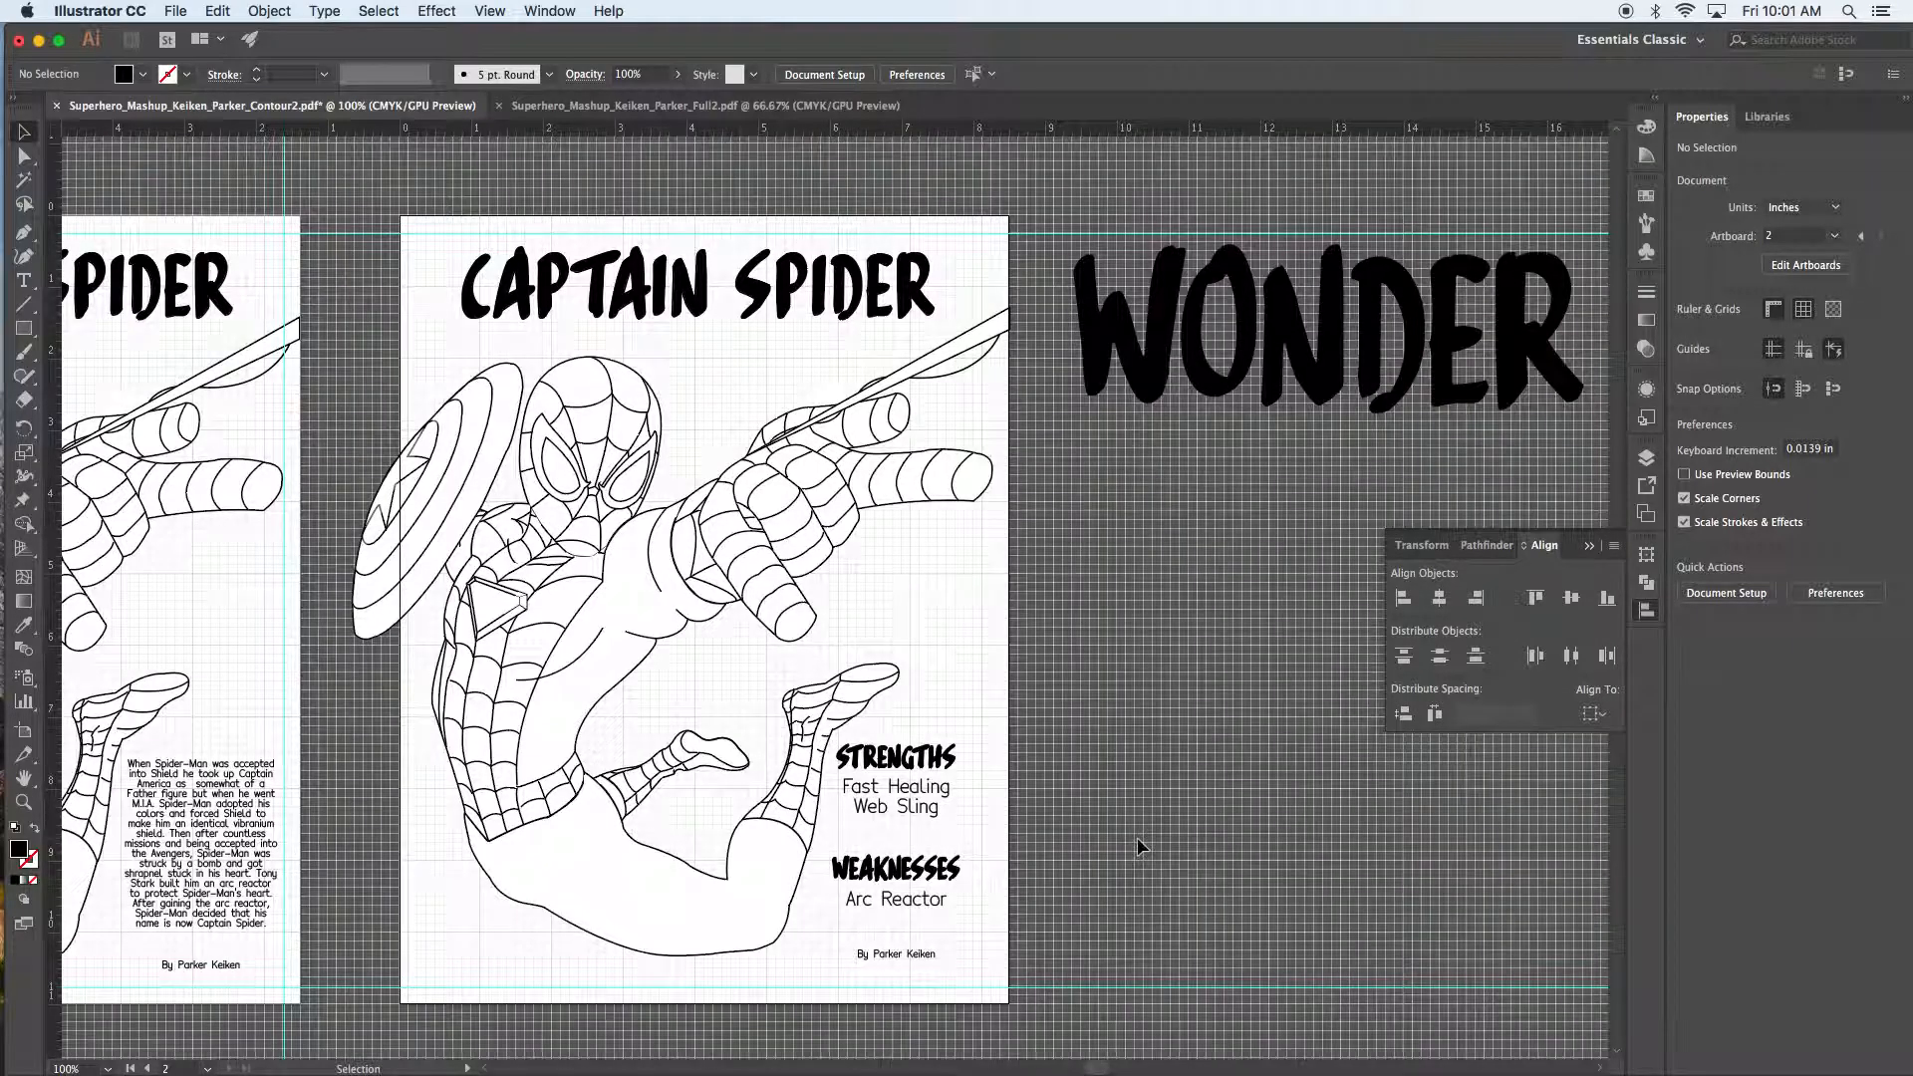
click(506, 14)
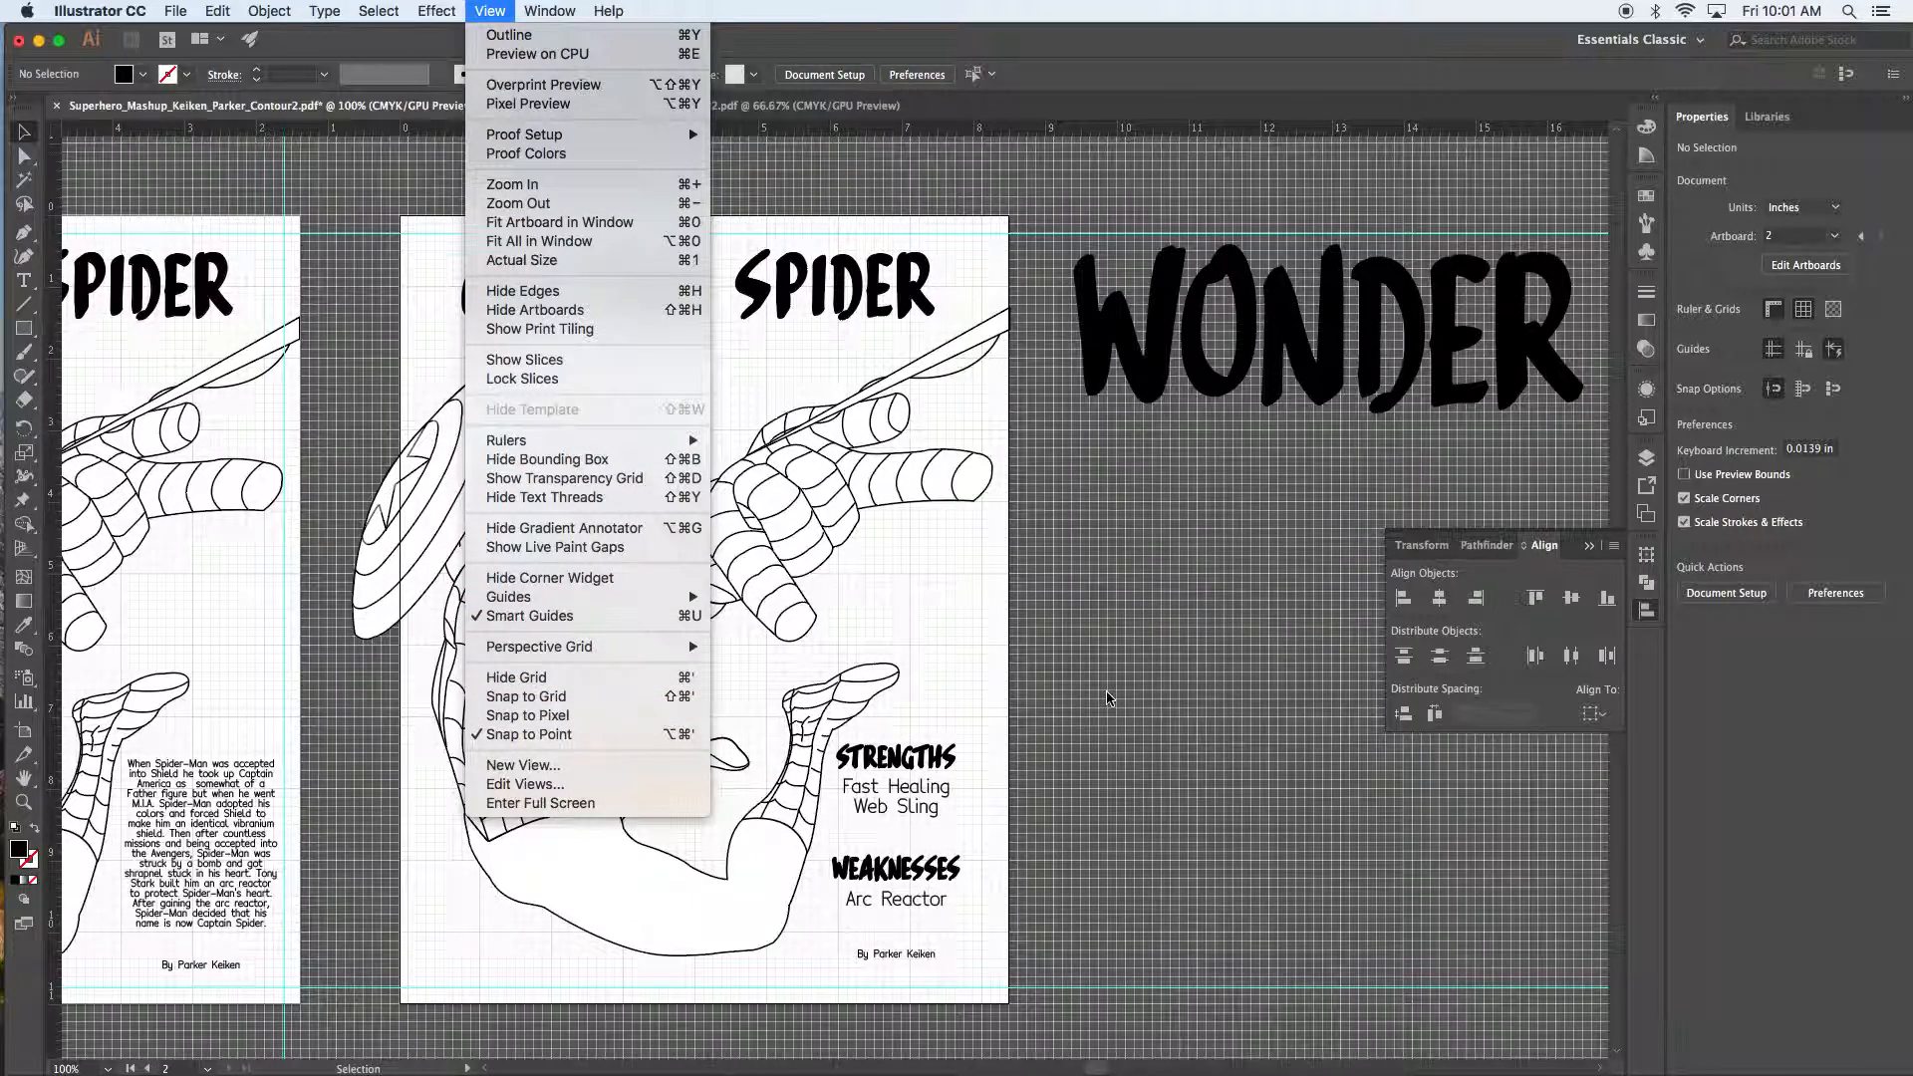
click(1111, 700)
Step: Zoom to 300% and nudge STRENGTHS and the Fast Healing / Web Sling block down
key(super+equal)
key(super+equal)
key(super+equal)
key(space)
drag(1047, 821, 849, 211)
drag(1007, 470, 1002, 440)
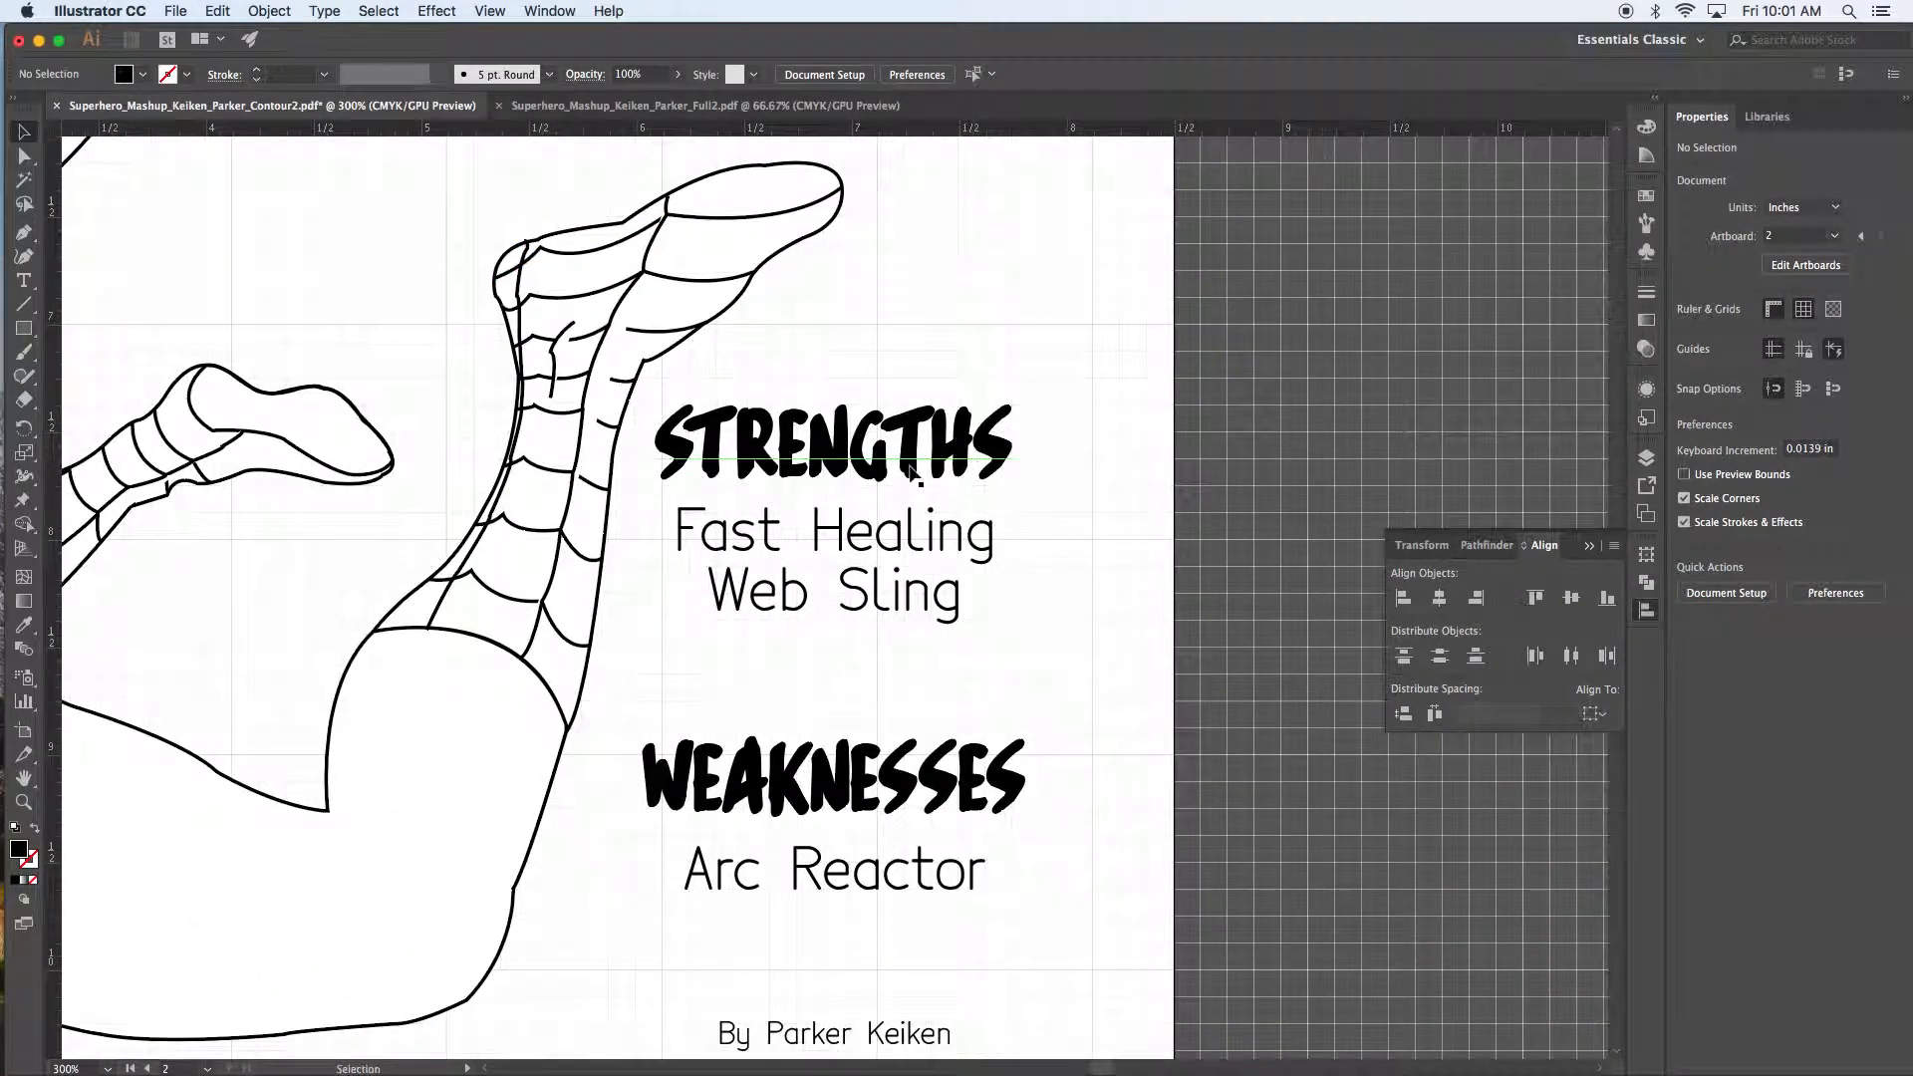
click(905, 467)
key(Down)
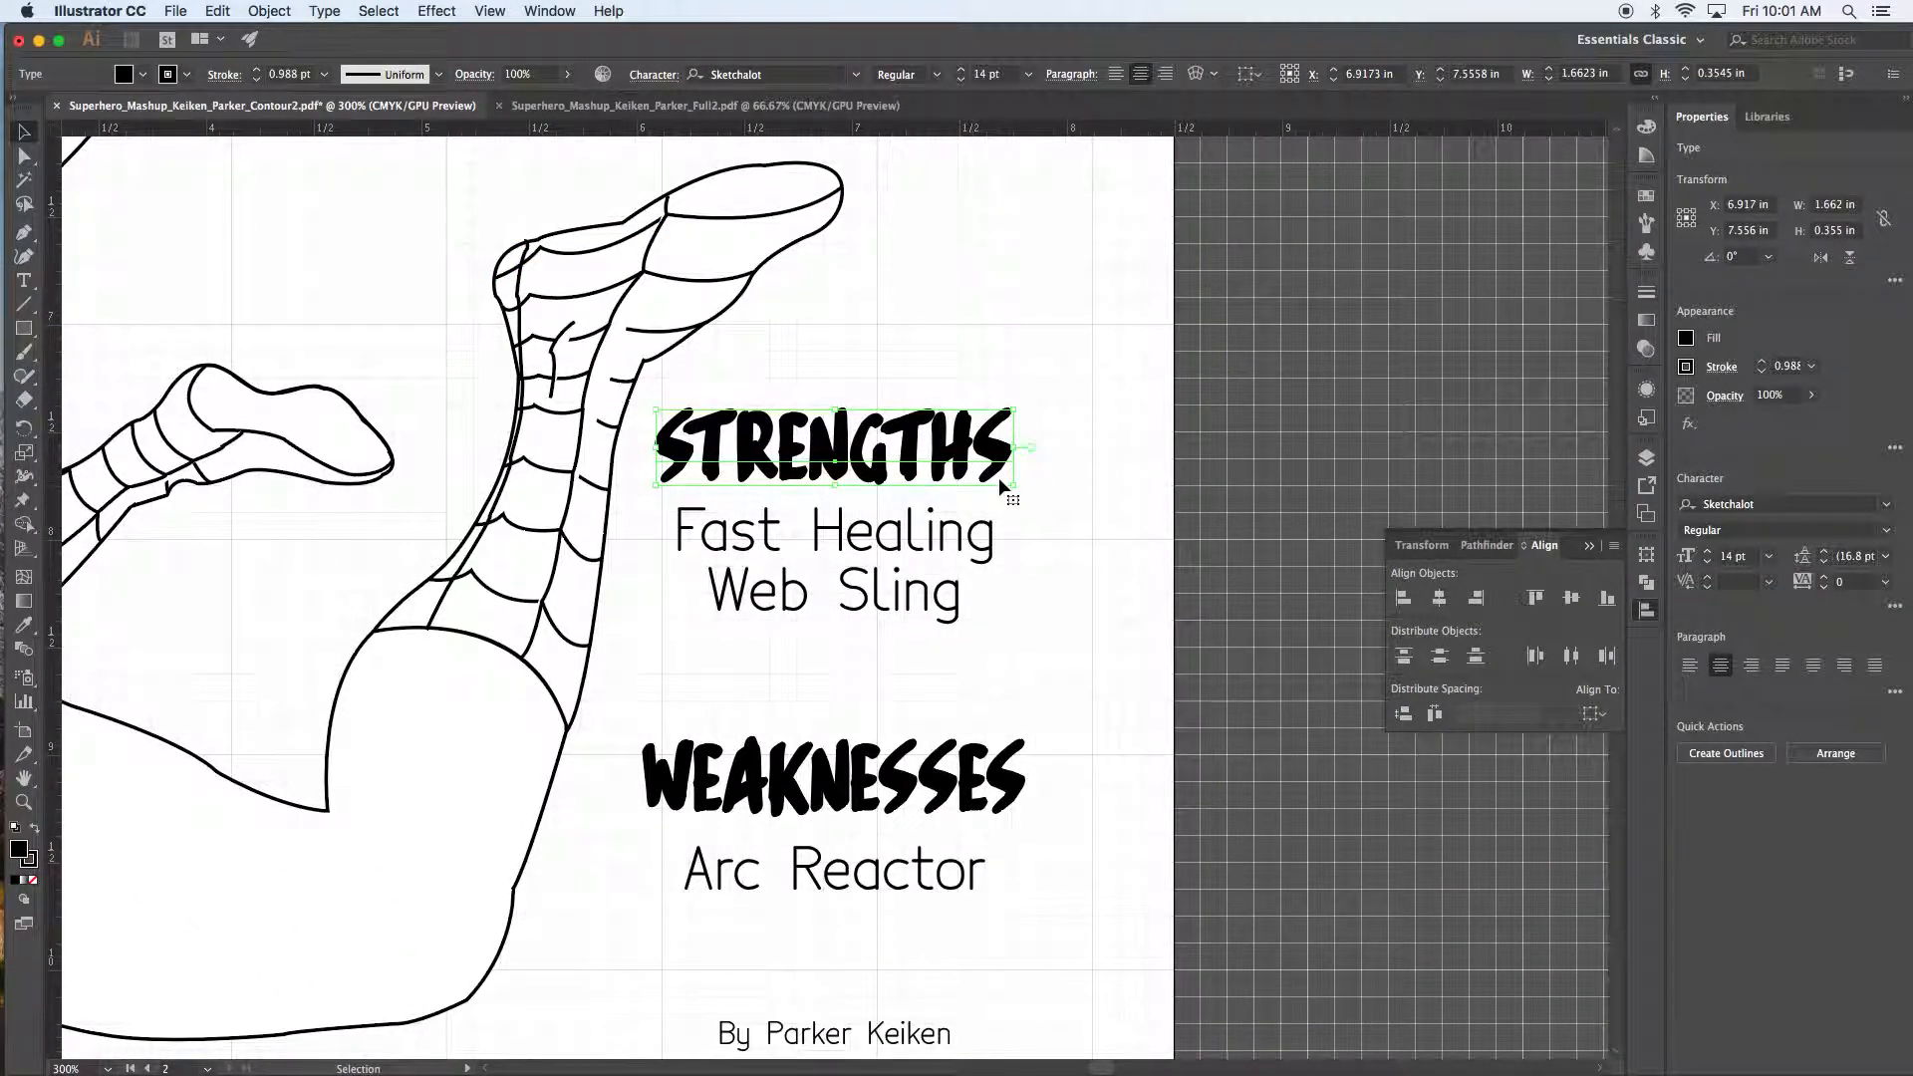
click(931, 531)
key(Down)
key(Down)
key(Down)
key(Down)
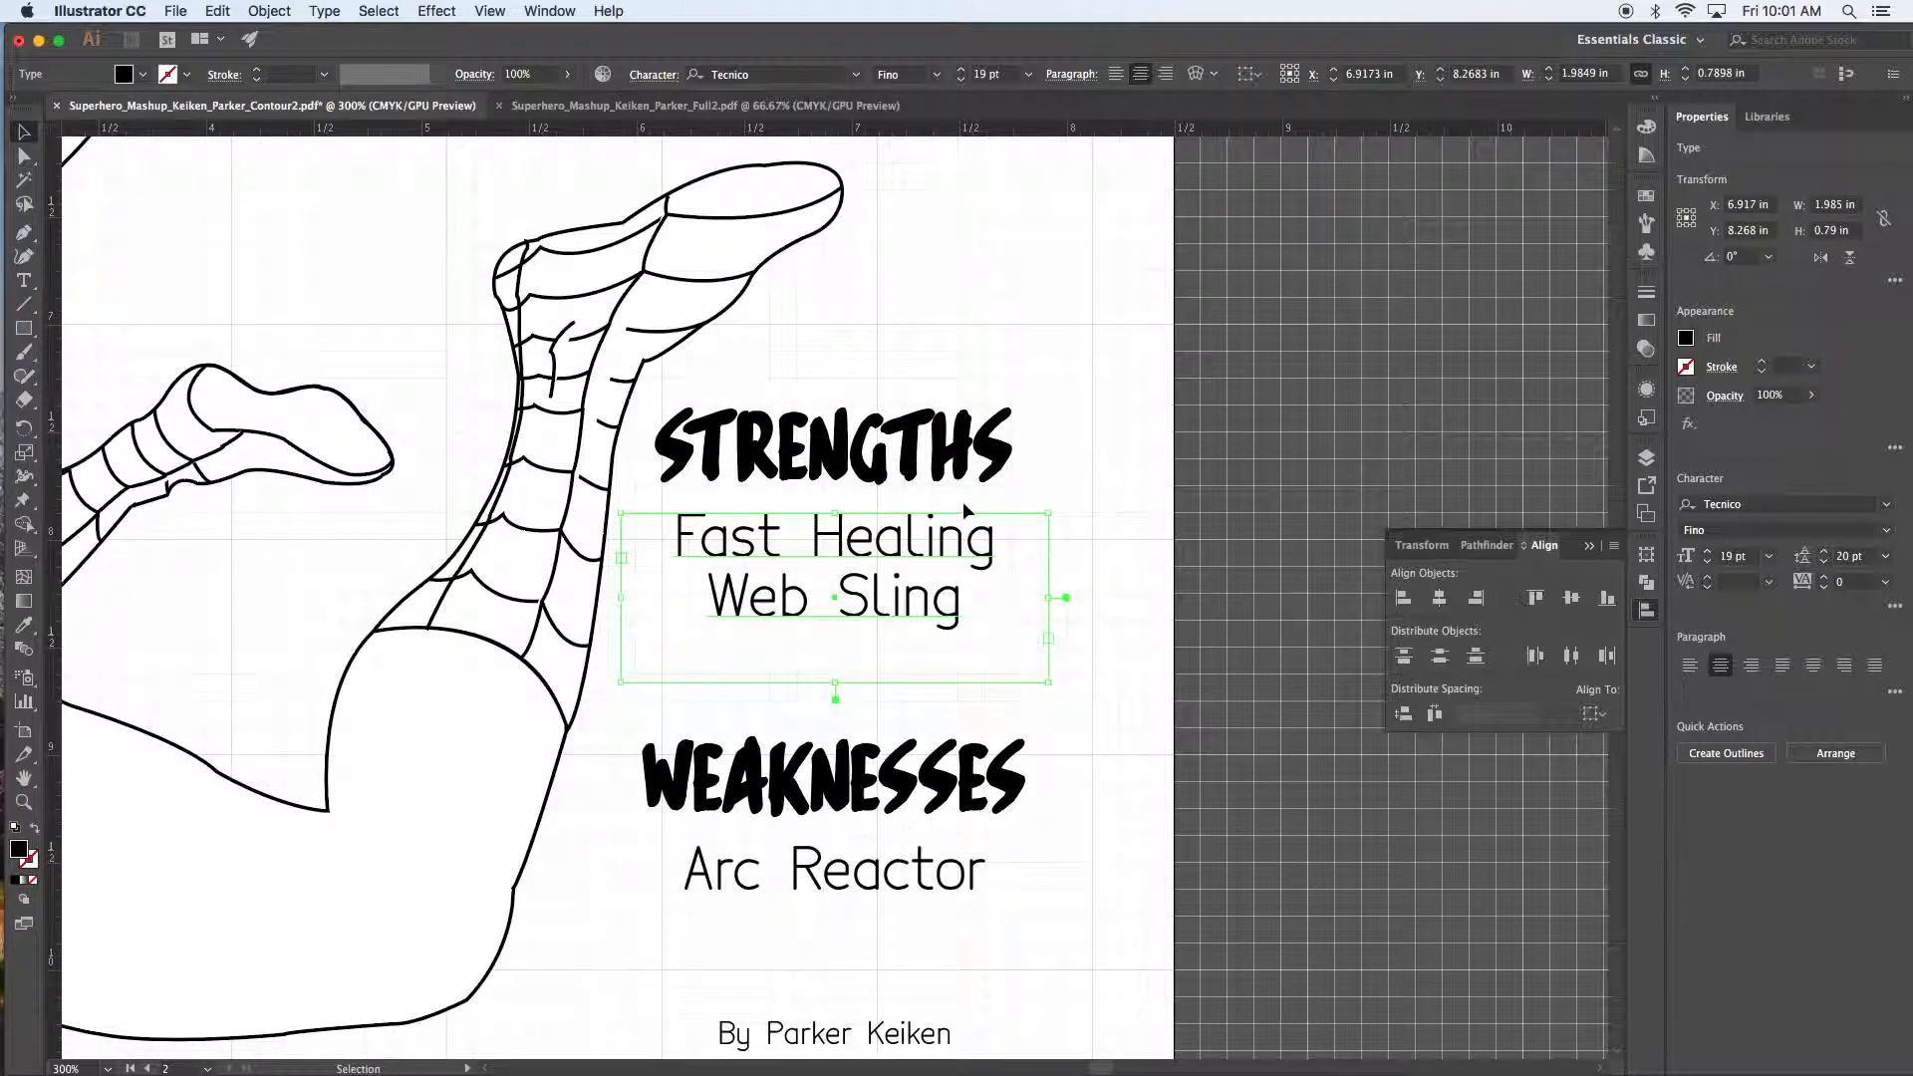
click(1086, 586)
Step: Nudge WEAKNESSES and Arc Reactor up so Arc Reactor sits closer under its heading
click(902, 797)
key(Up)
key(Up)
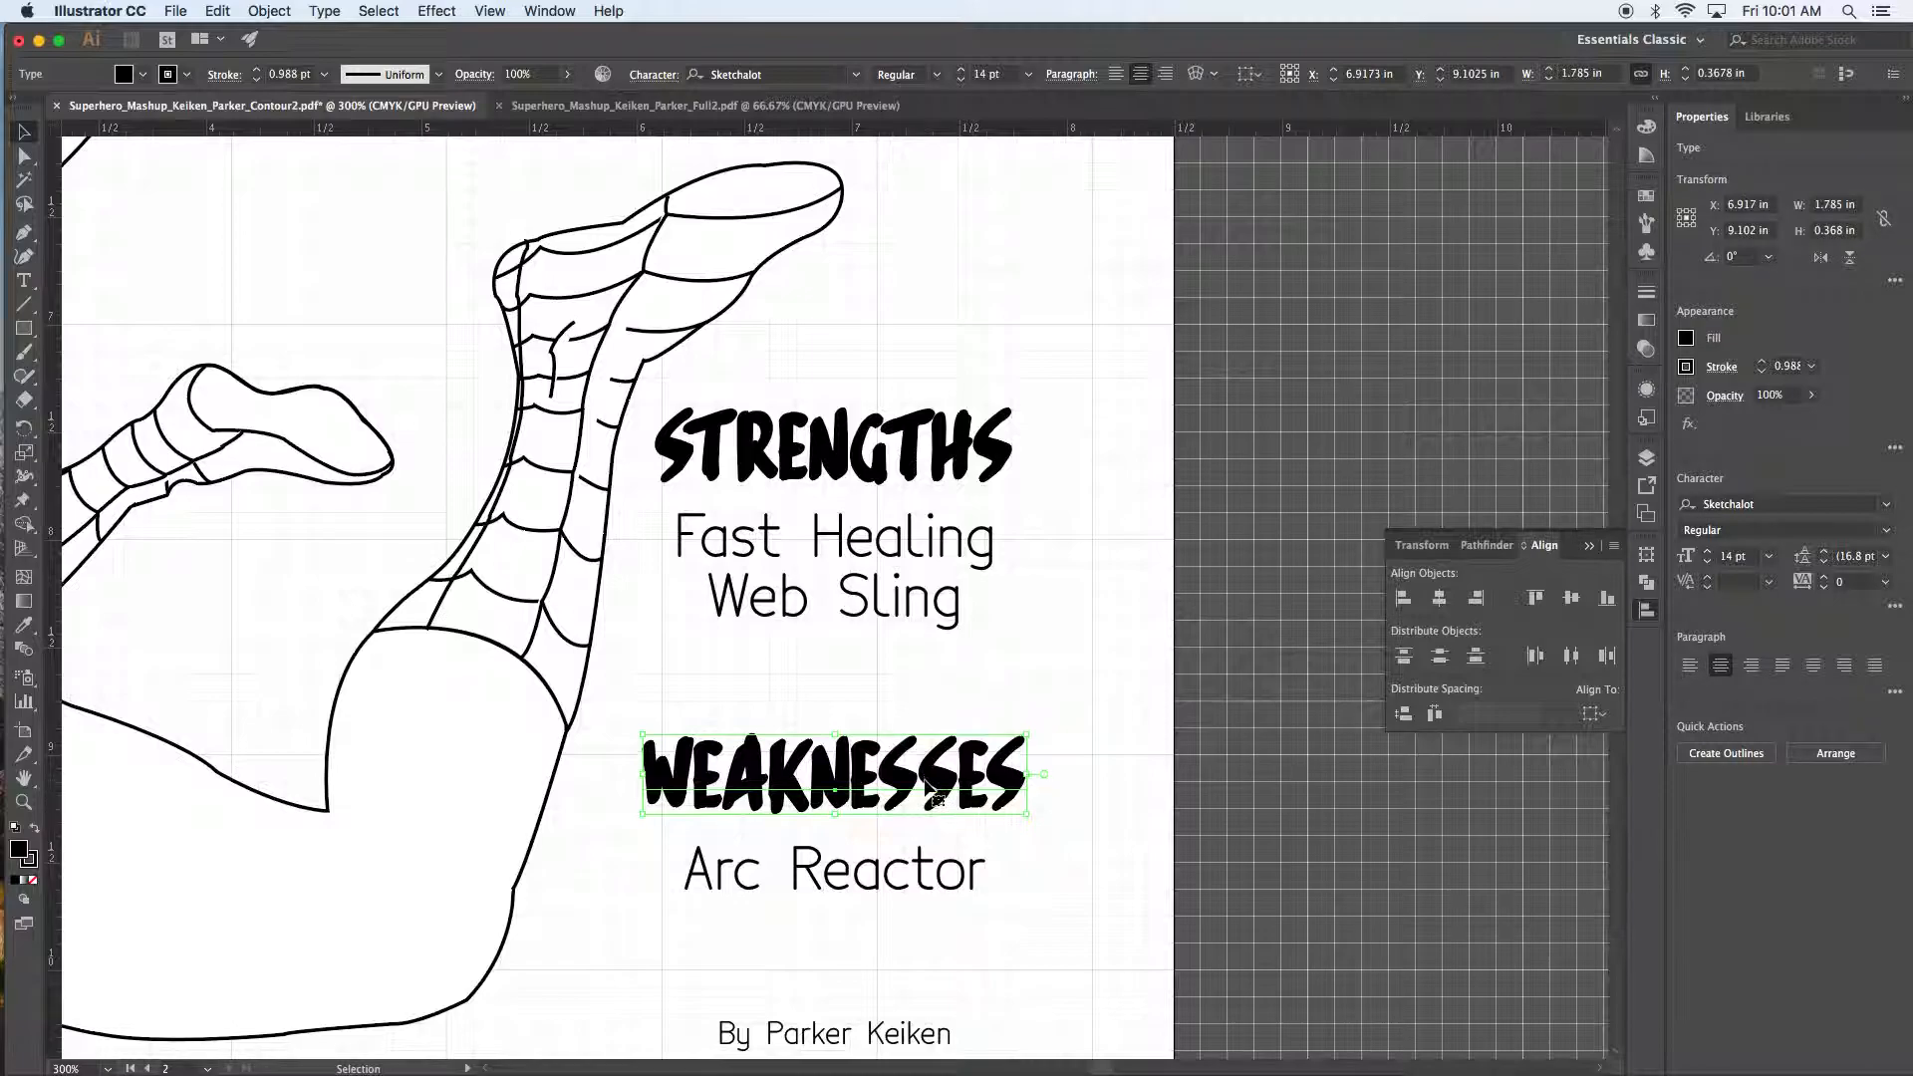
click(997, 876)
key(Up)
key(Up)
key(Up)
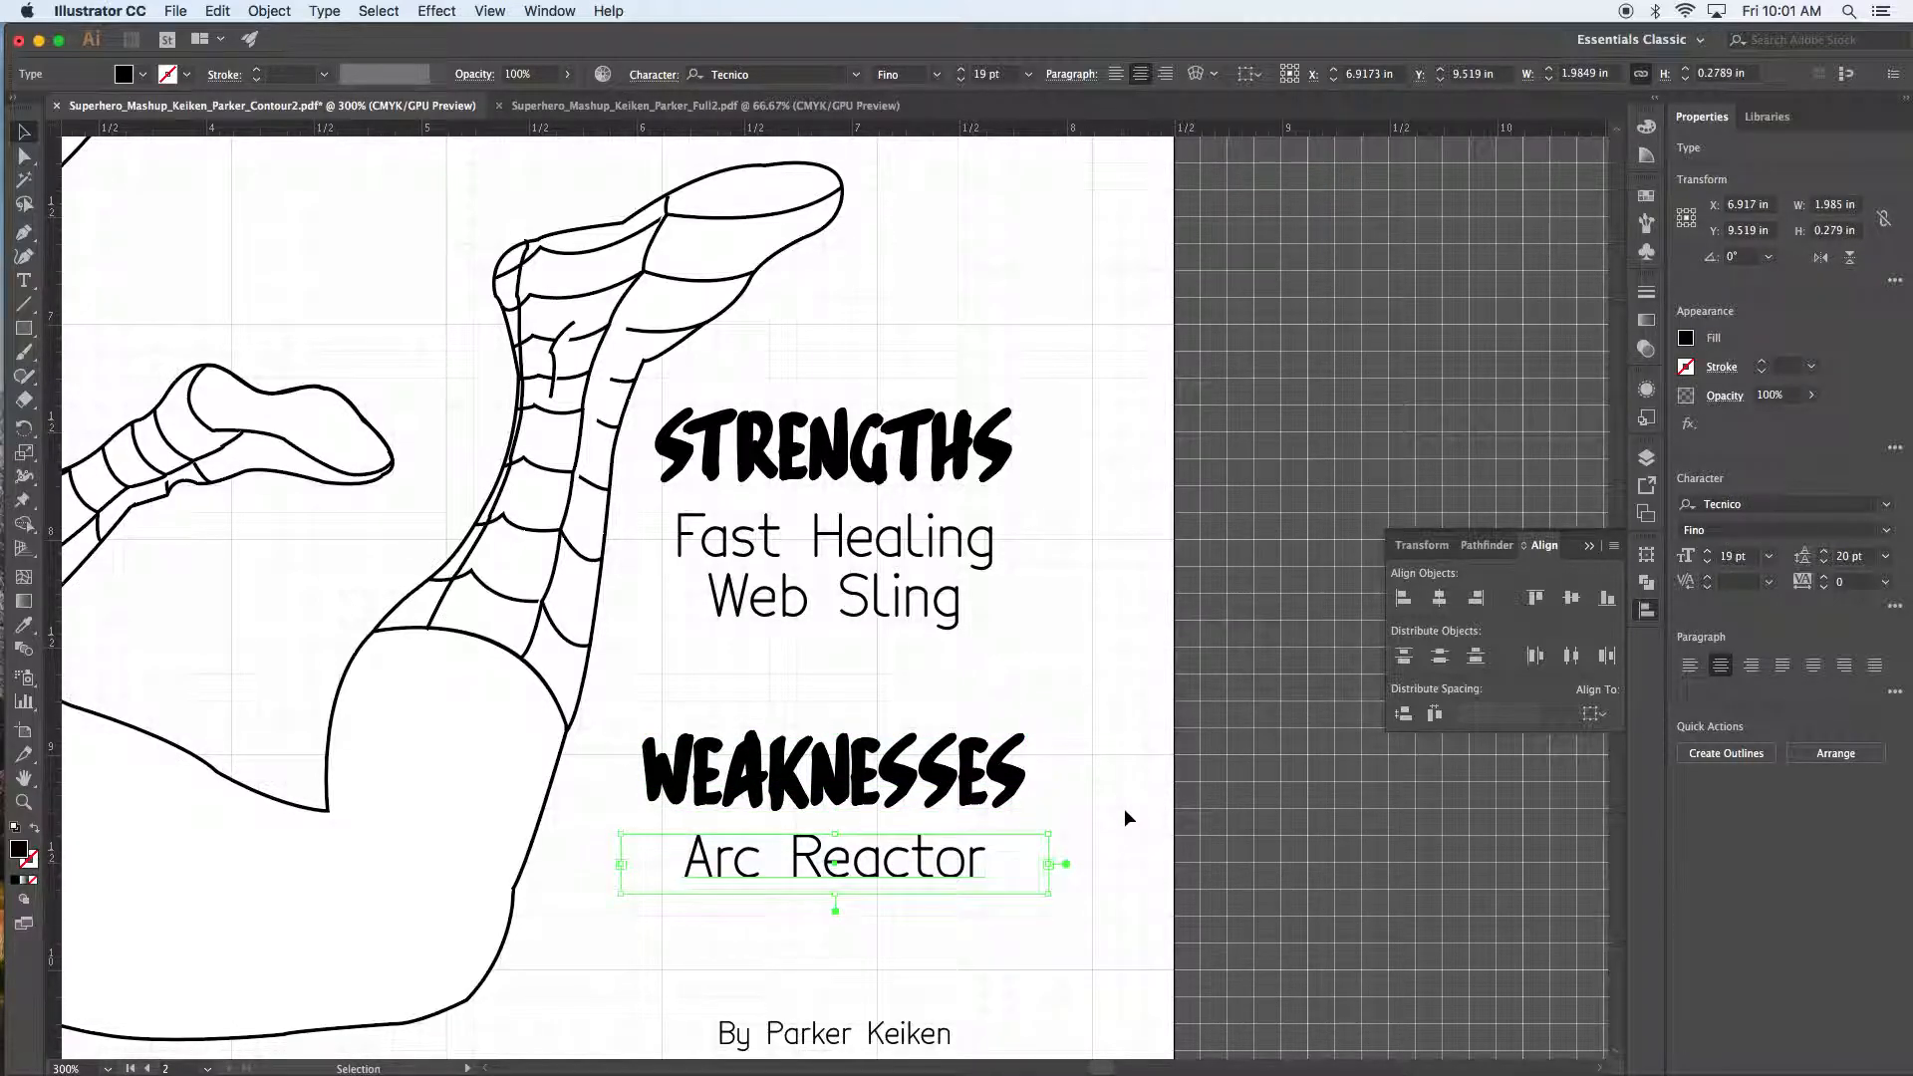
click(1116, 832)
Step: Shift the whole headings, items and byline column slightly right
drag(1051, 363, 855, 943)
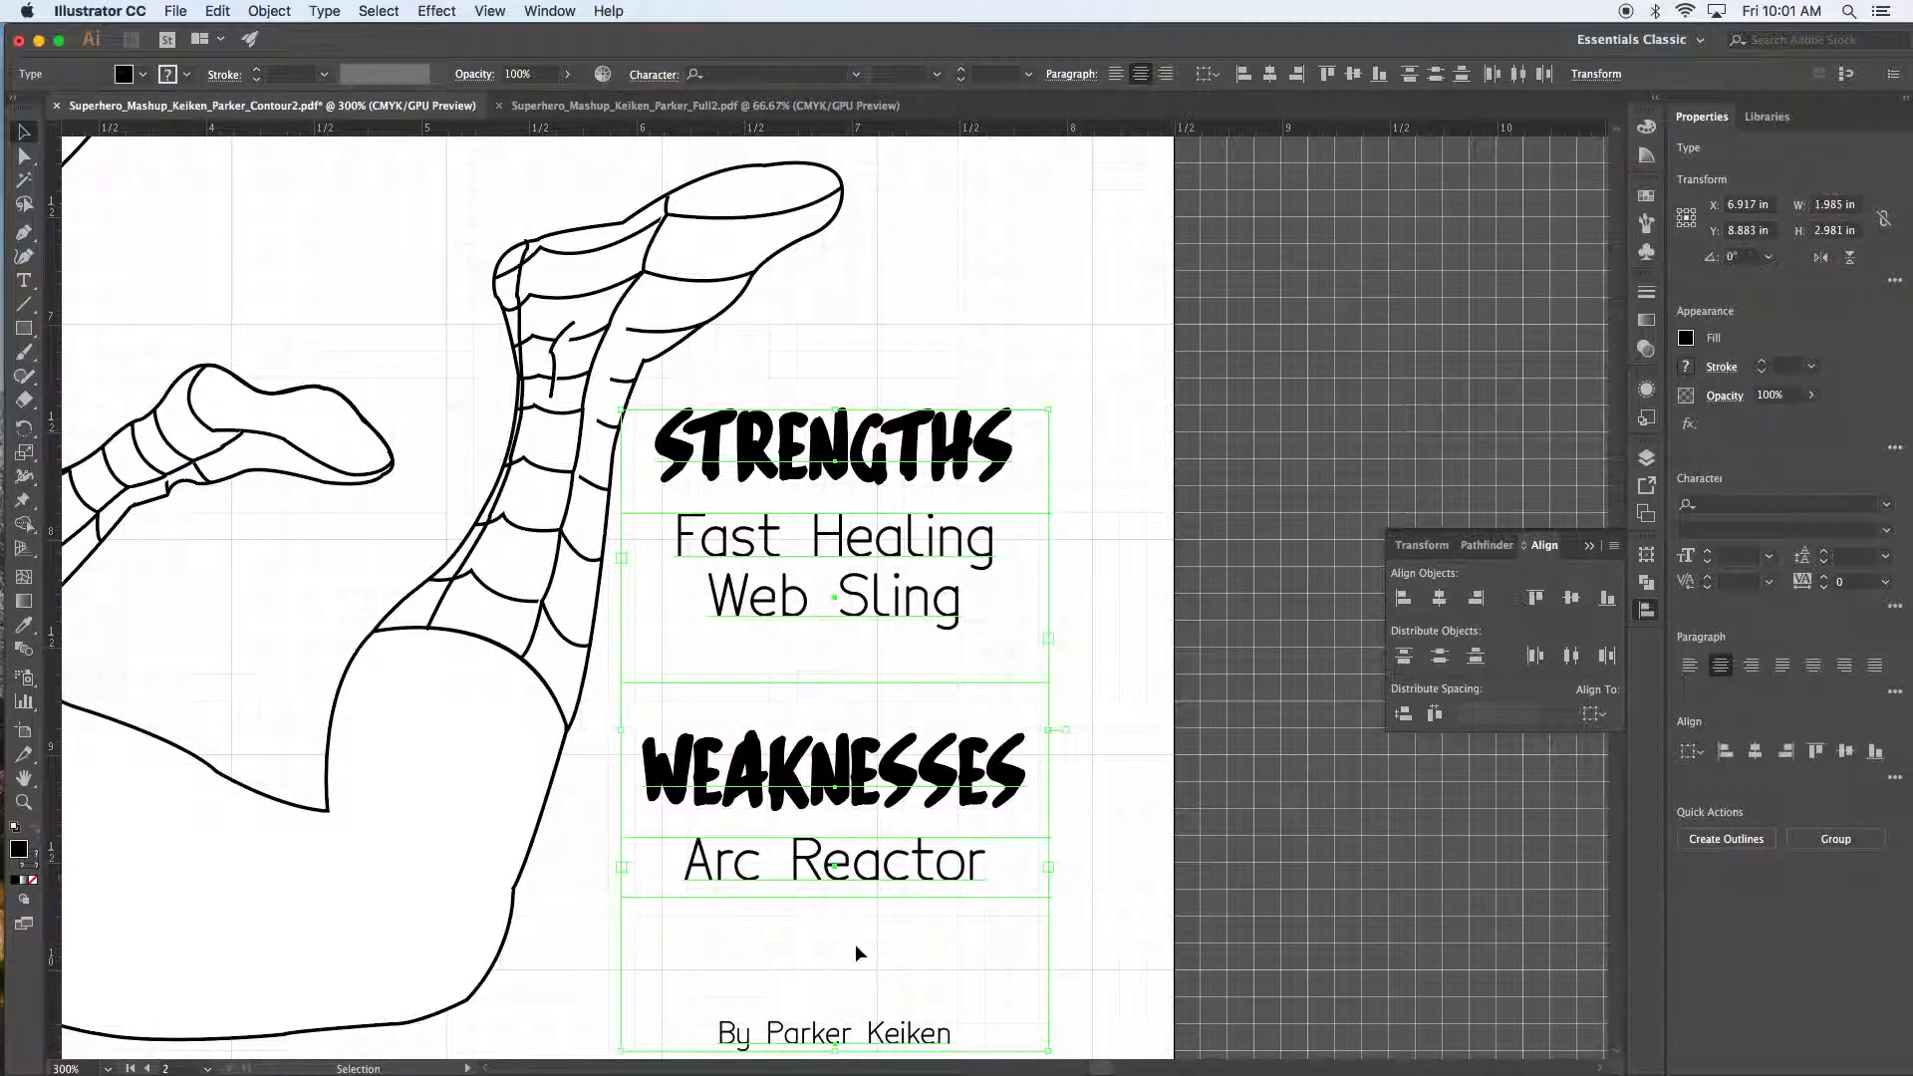
key(Right)
key(Right)
key(Right)
key(Right)
key(Right)
key(Right)
key(Right)
key(Right)
key(Right)
key(Right)
key(Right)
key(Right)
key(Right)
key(Right)
key(Right)
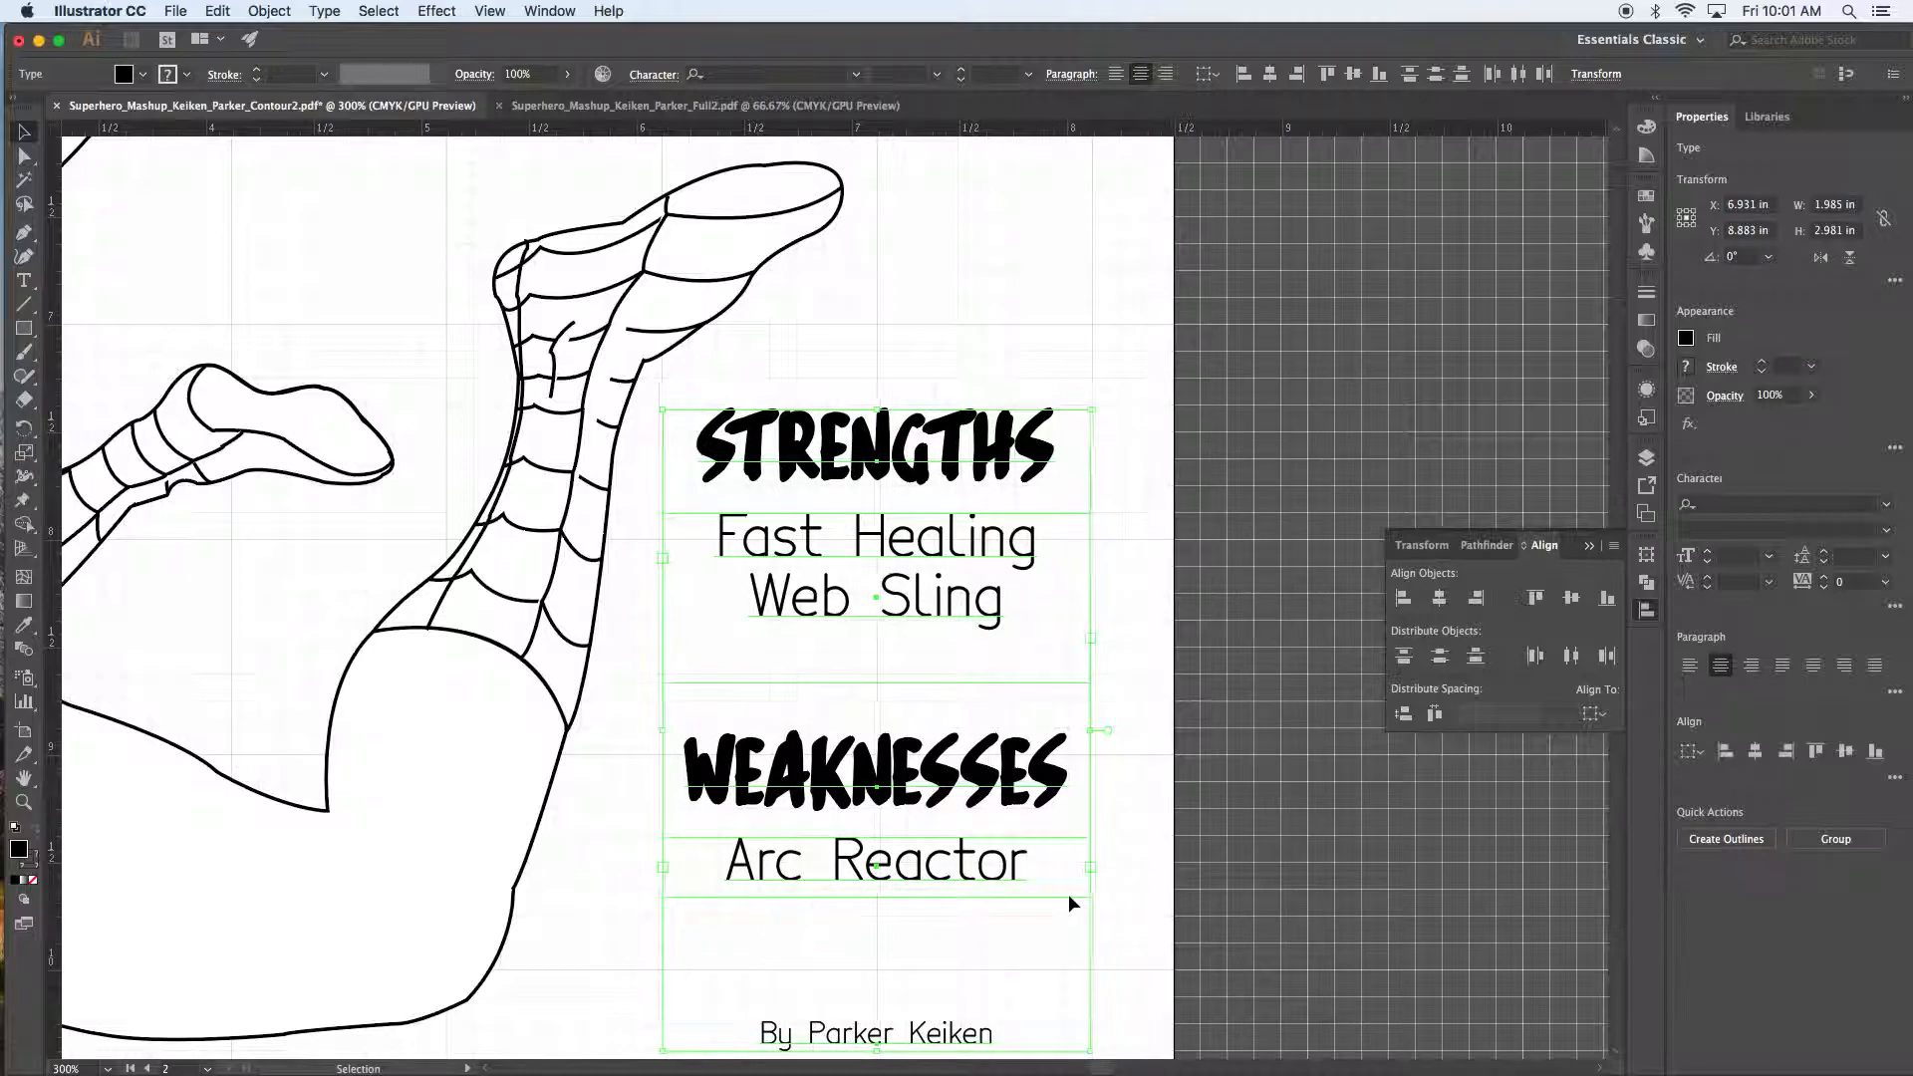
key(super+minus)
key(super+minus)
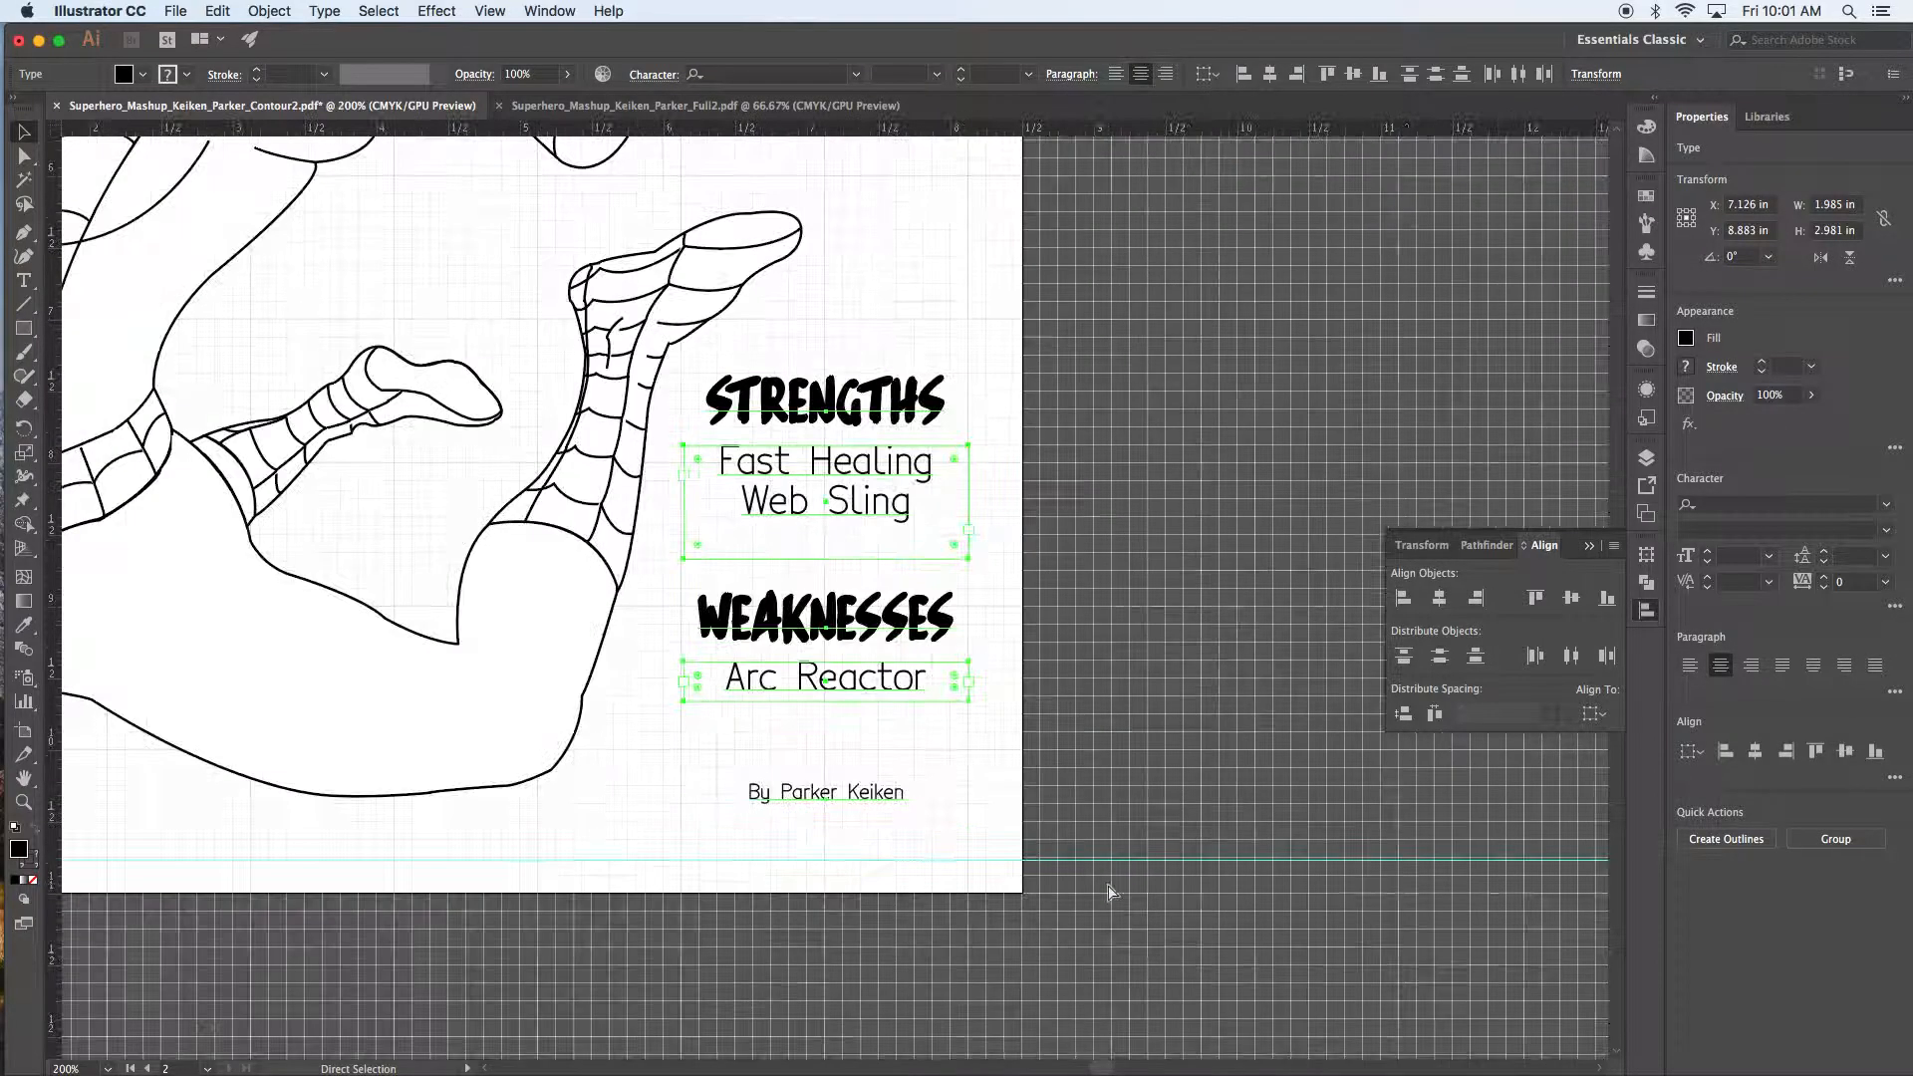
click(1024, 619)
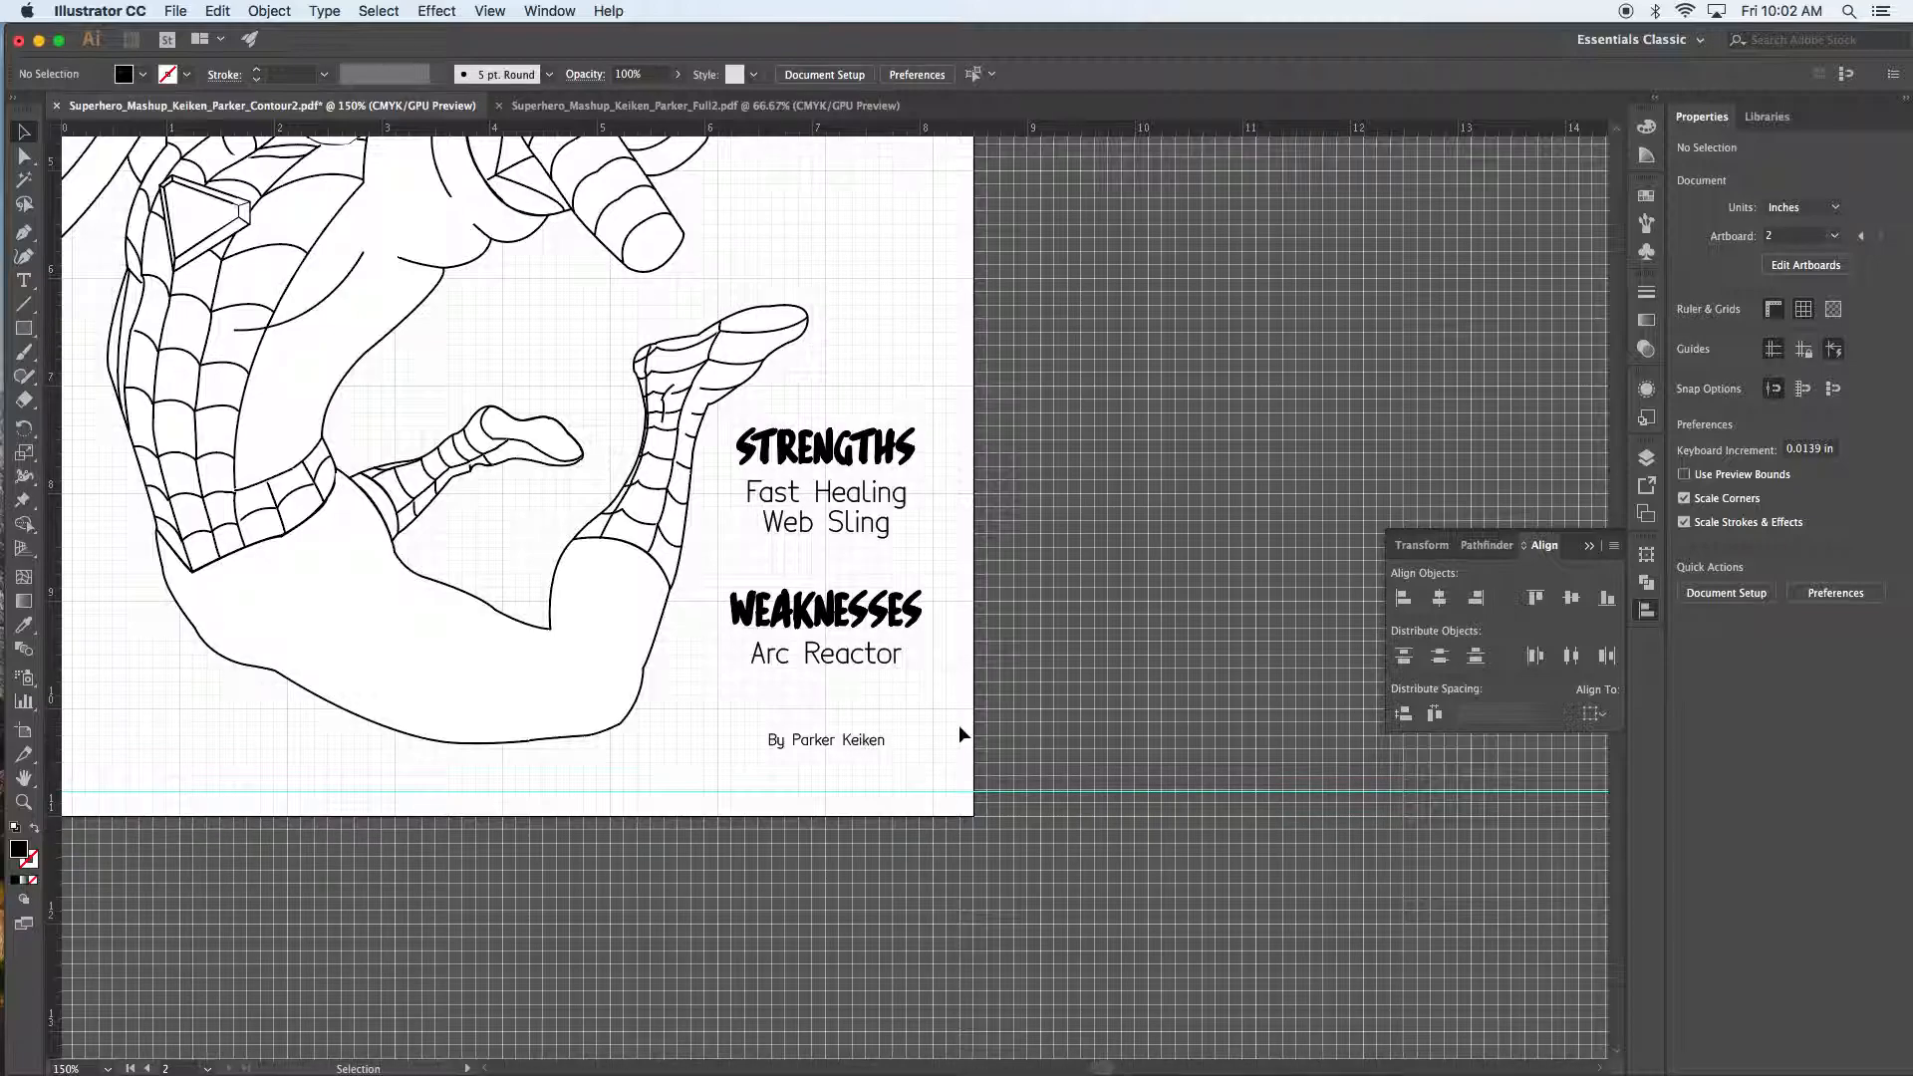
Step: Hide the document grid and marquee-select the Strengths, Weaknesses and byline text
key(super+apostrophe)
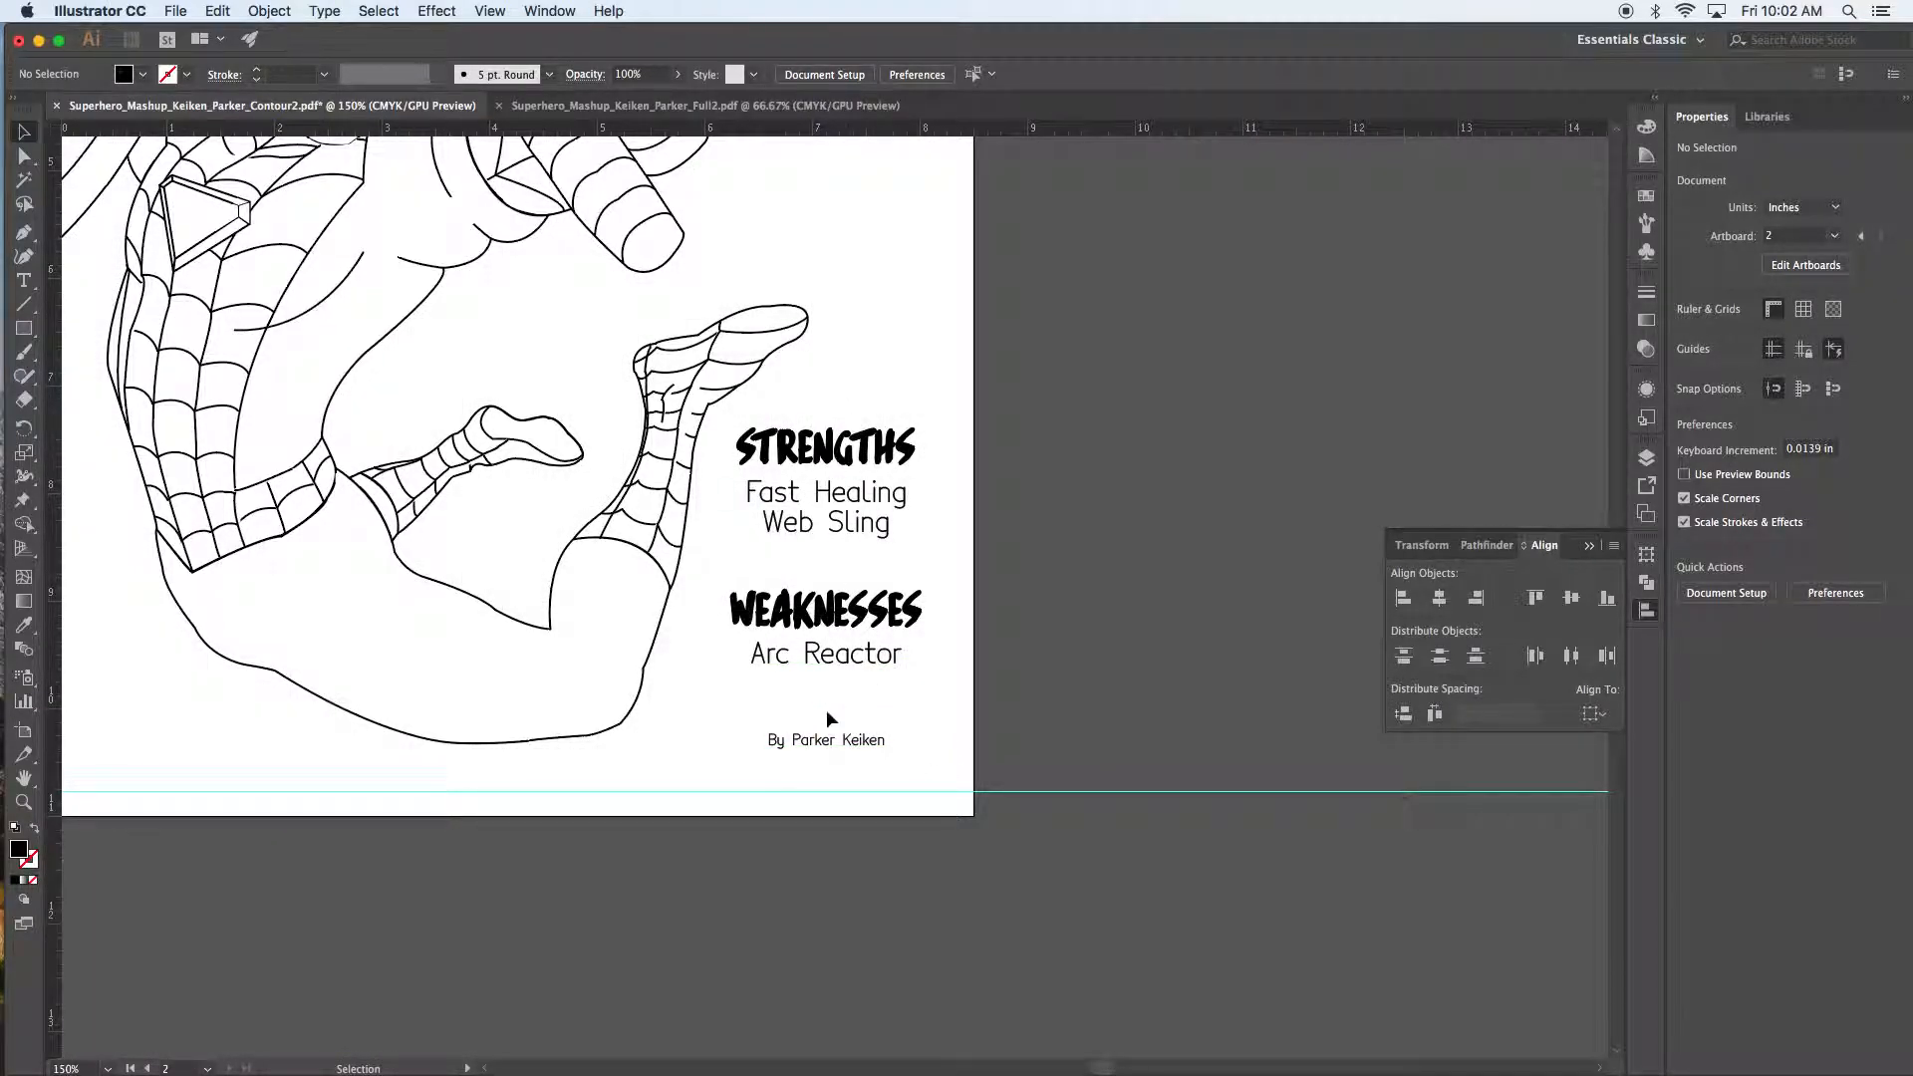
drag(896, 767, 810, 435)
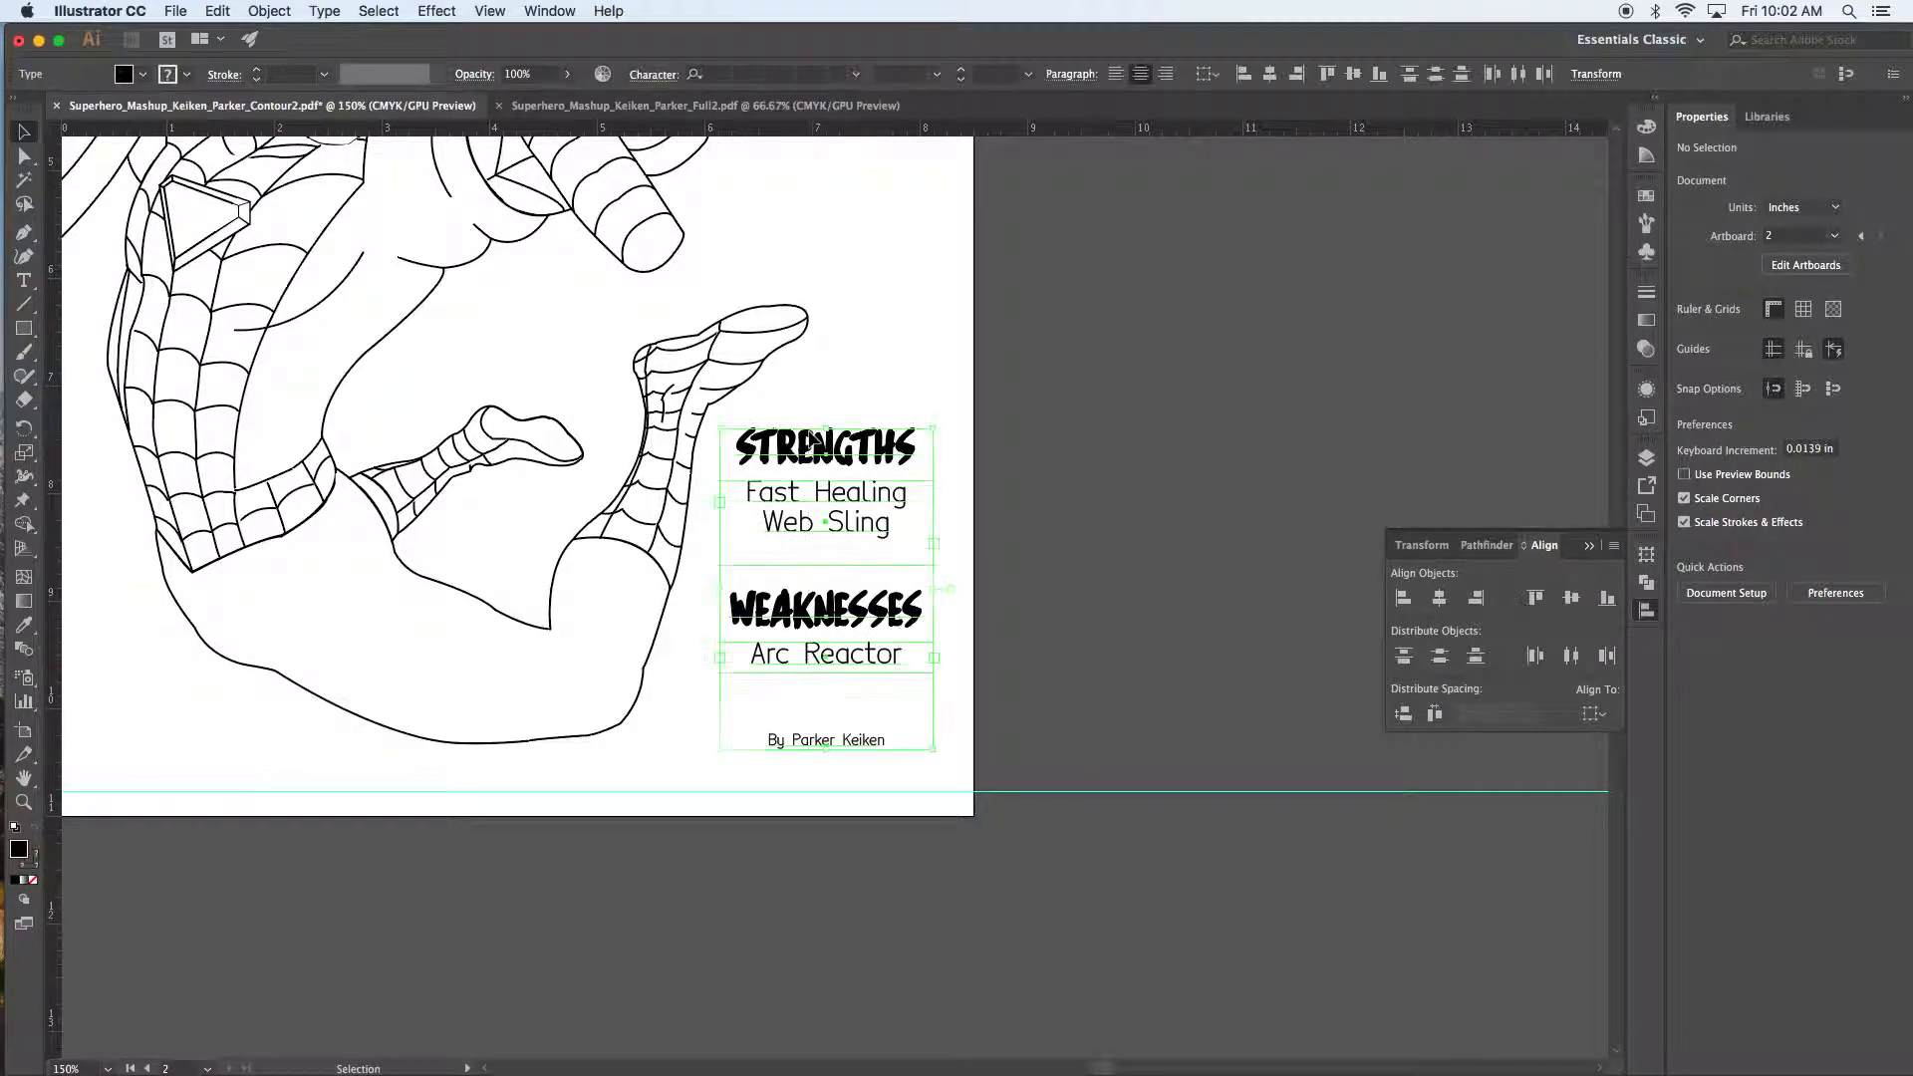
right_click(833, 467)
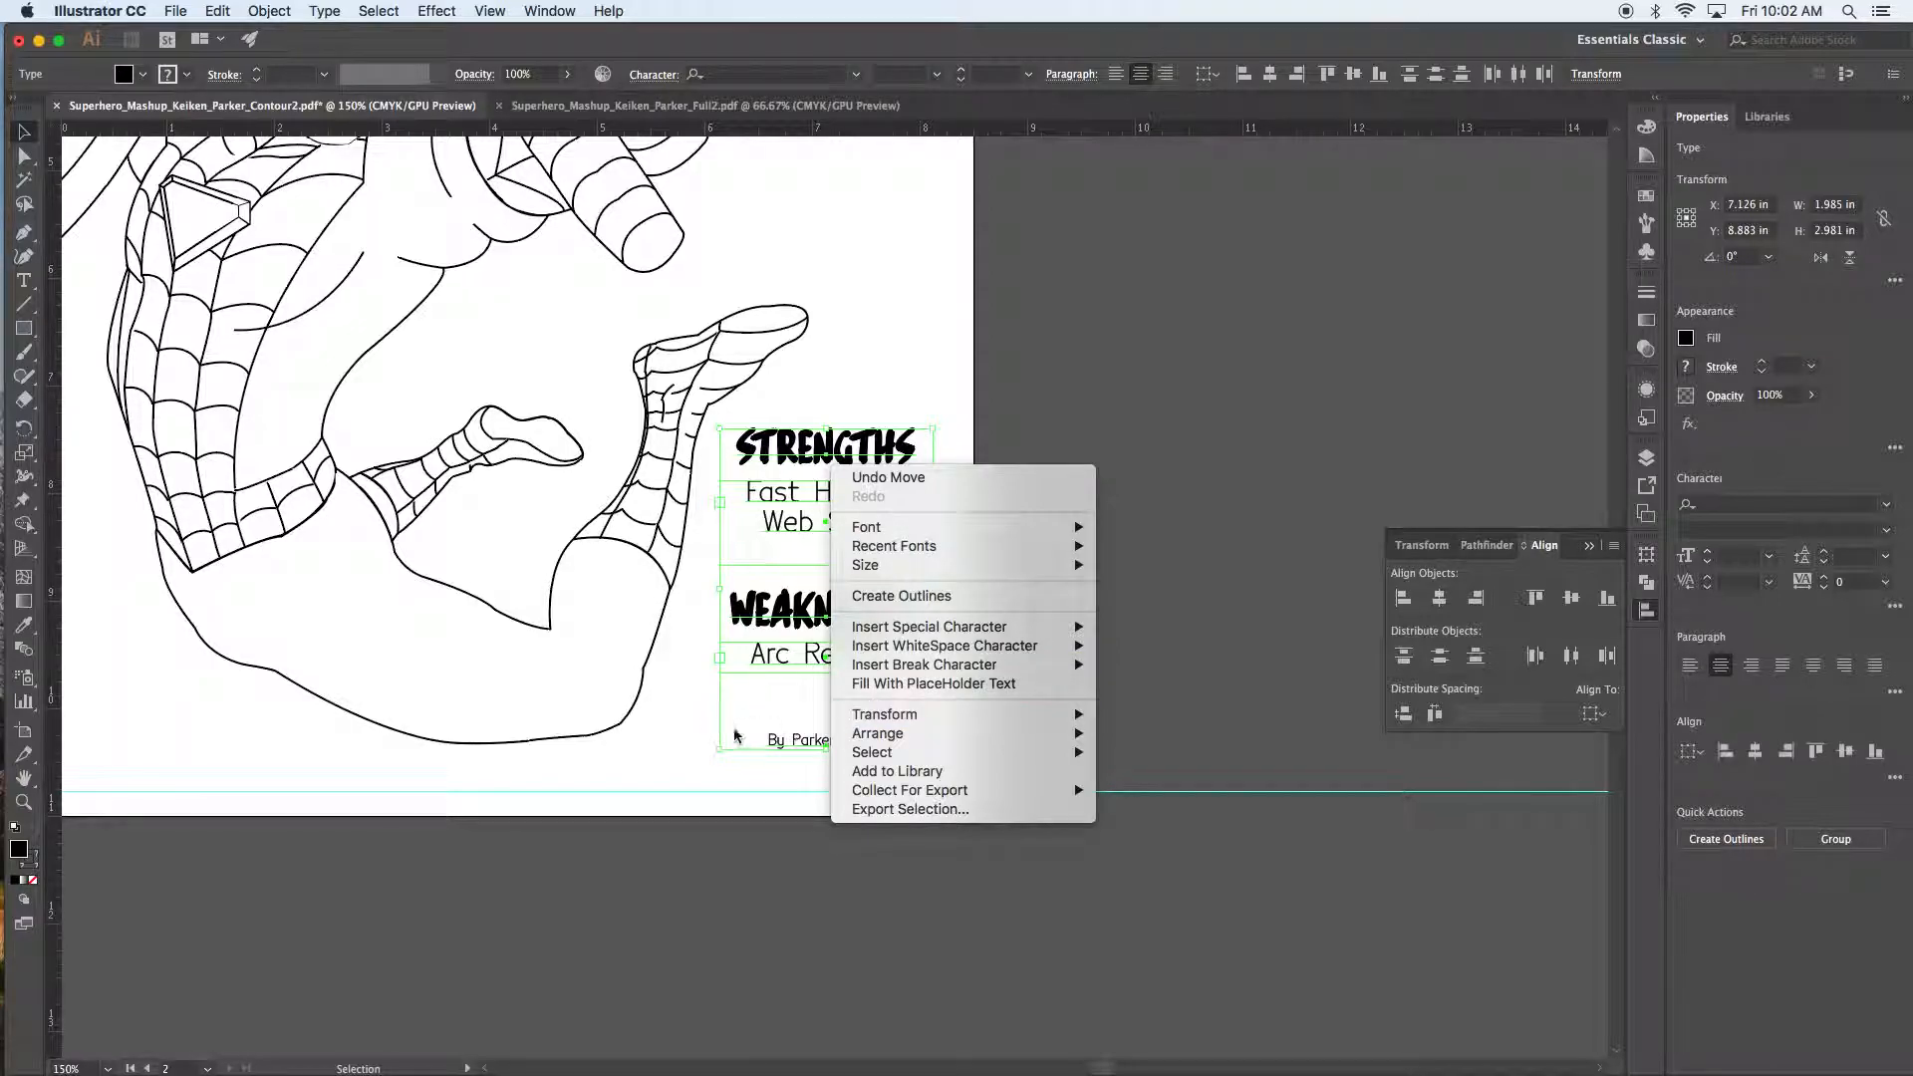
click(689, 756)
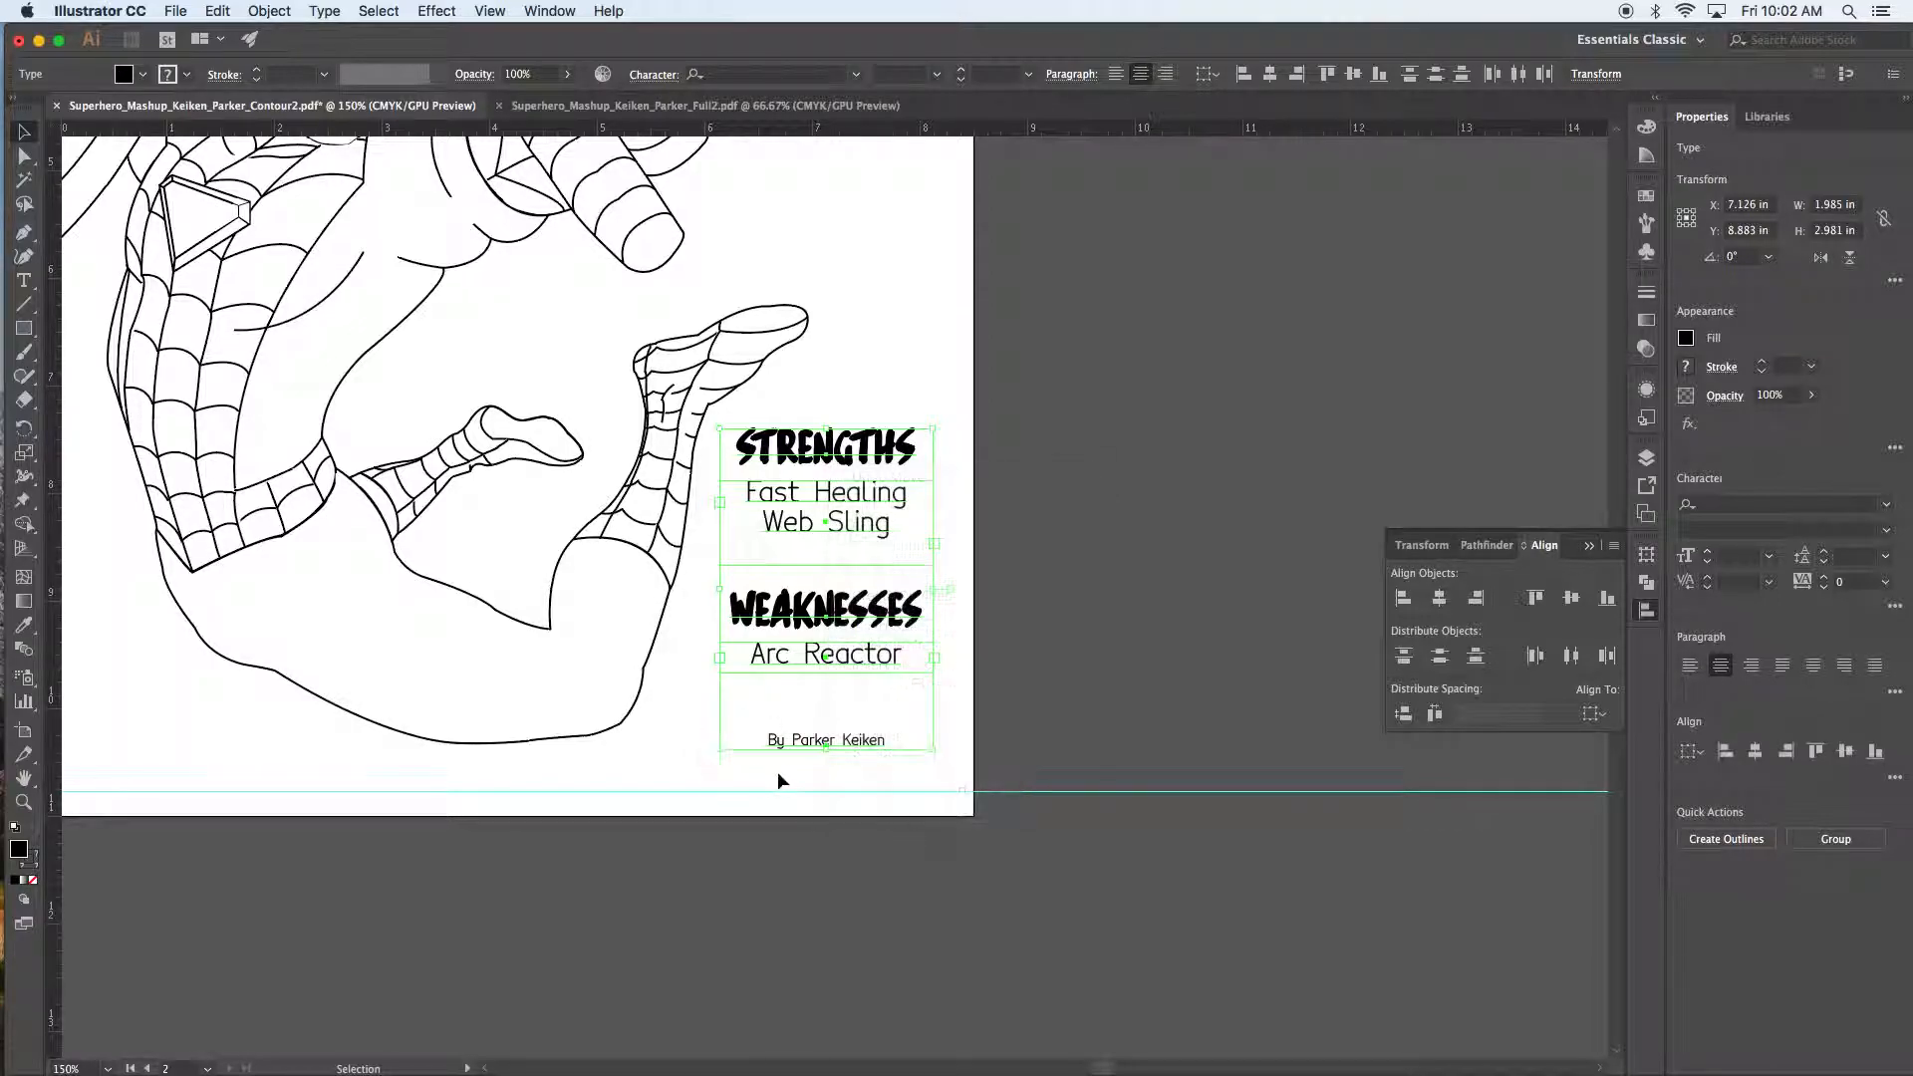
click(823, 764)
Step: Group the text block and nudge it slightly right and down
click(847, 457)
right_click(846, 457)
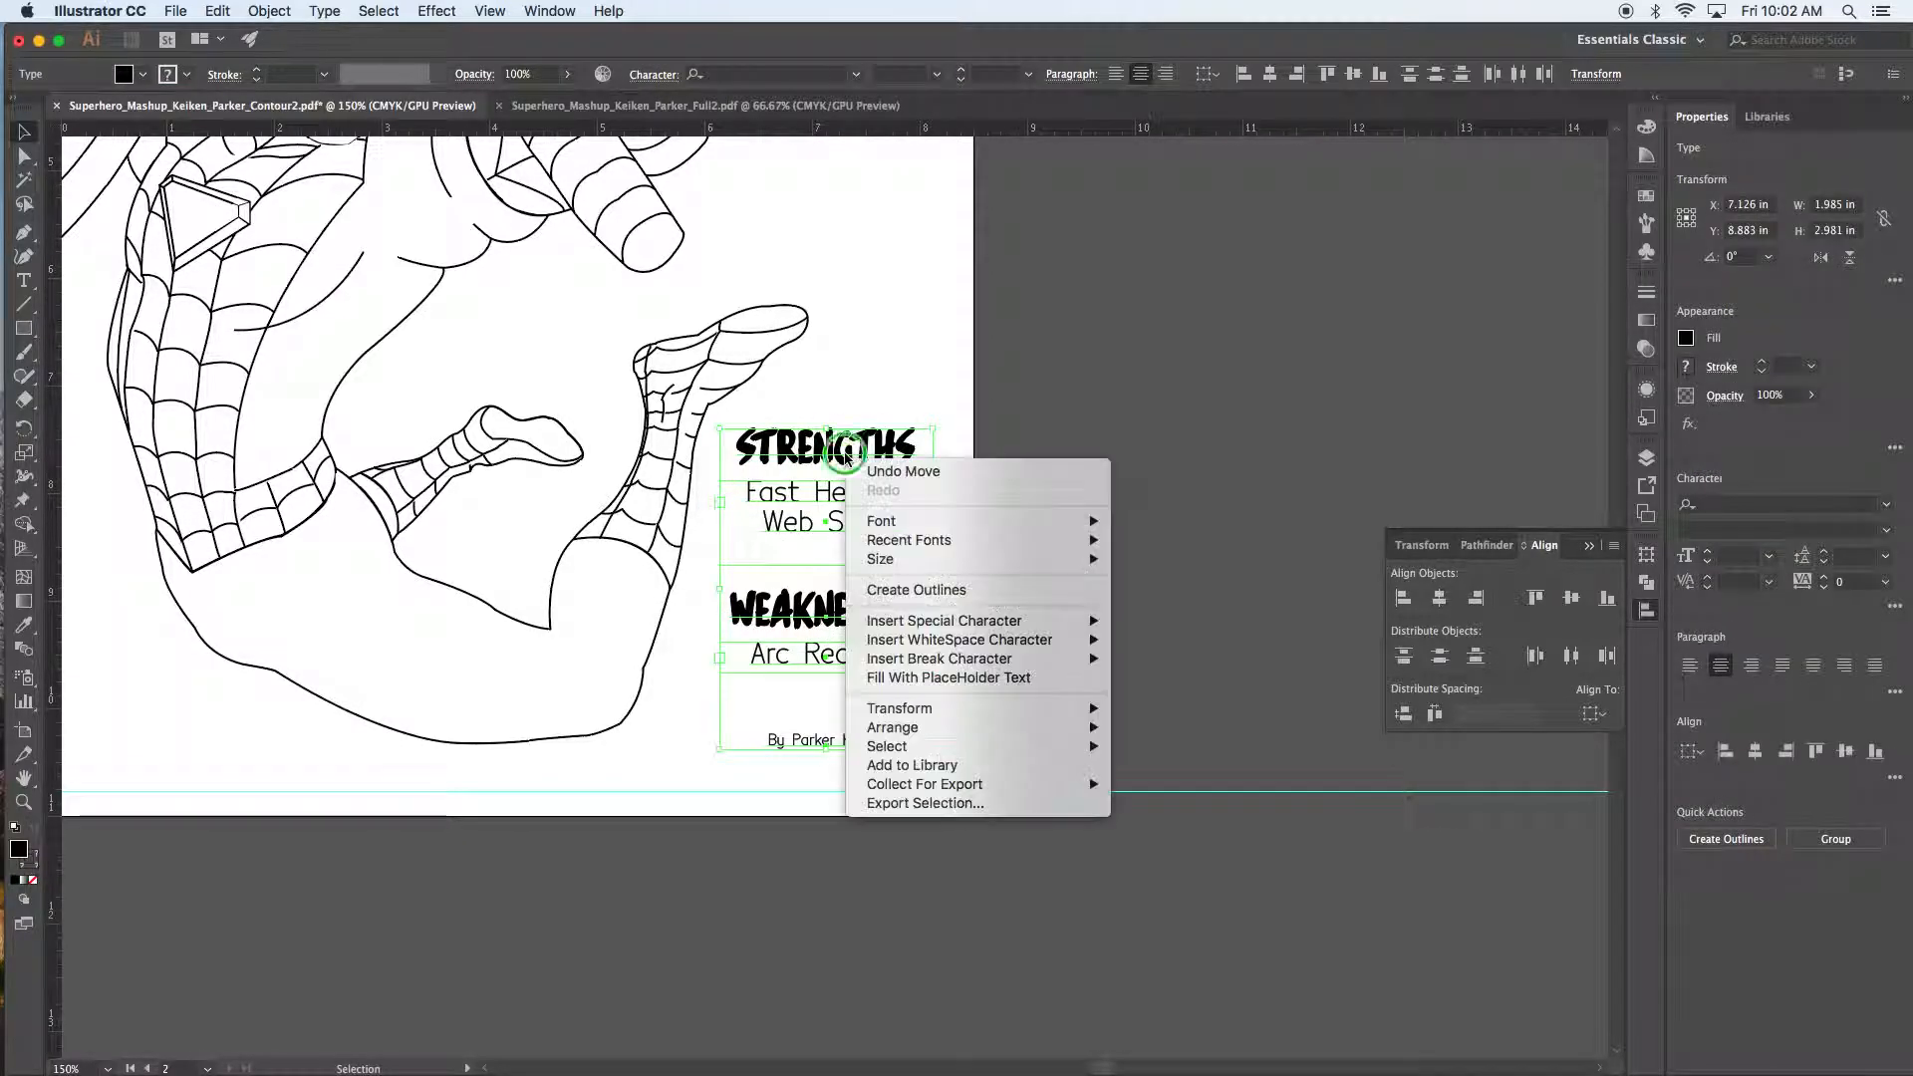
click(895, 388)
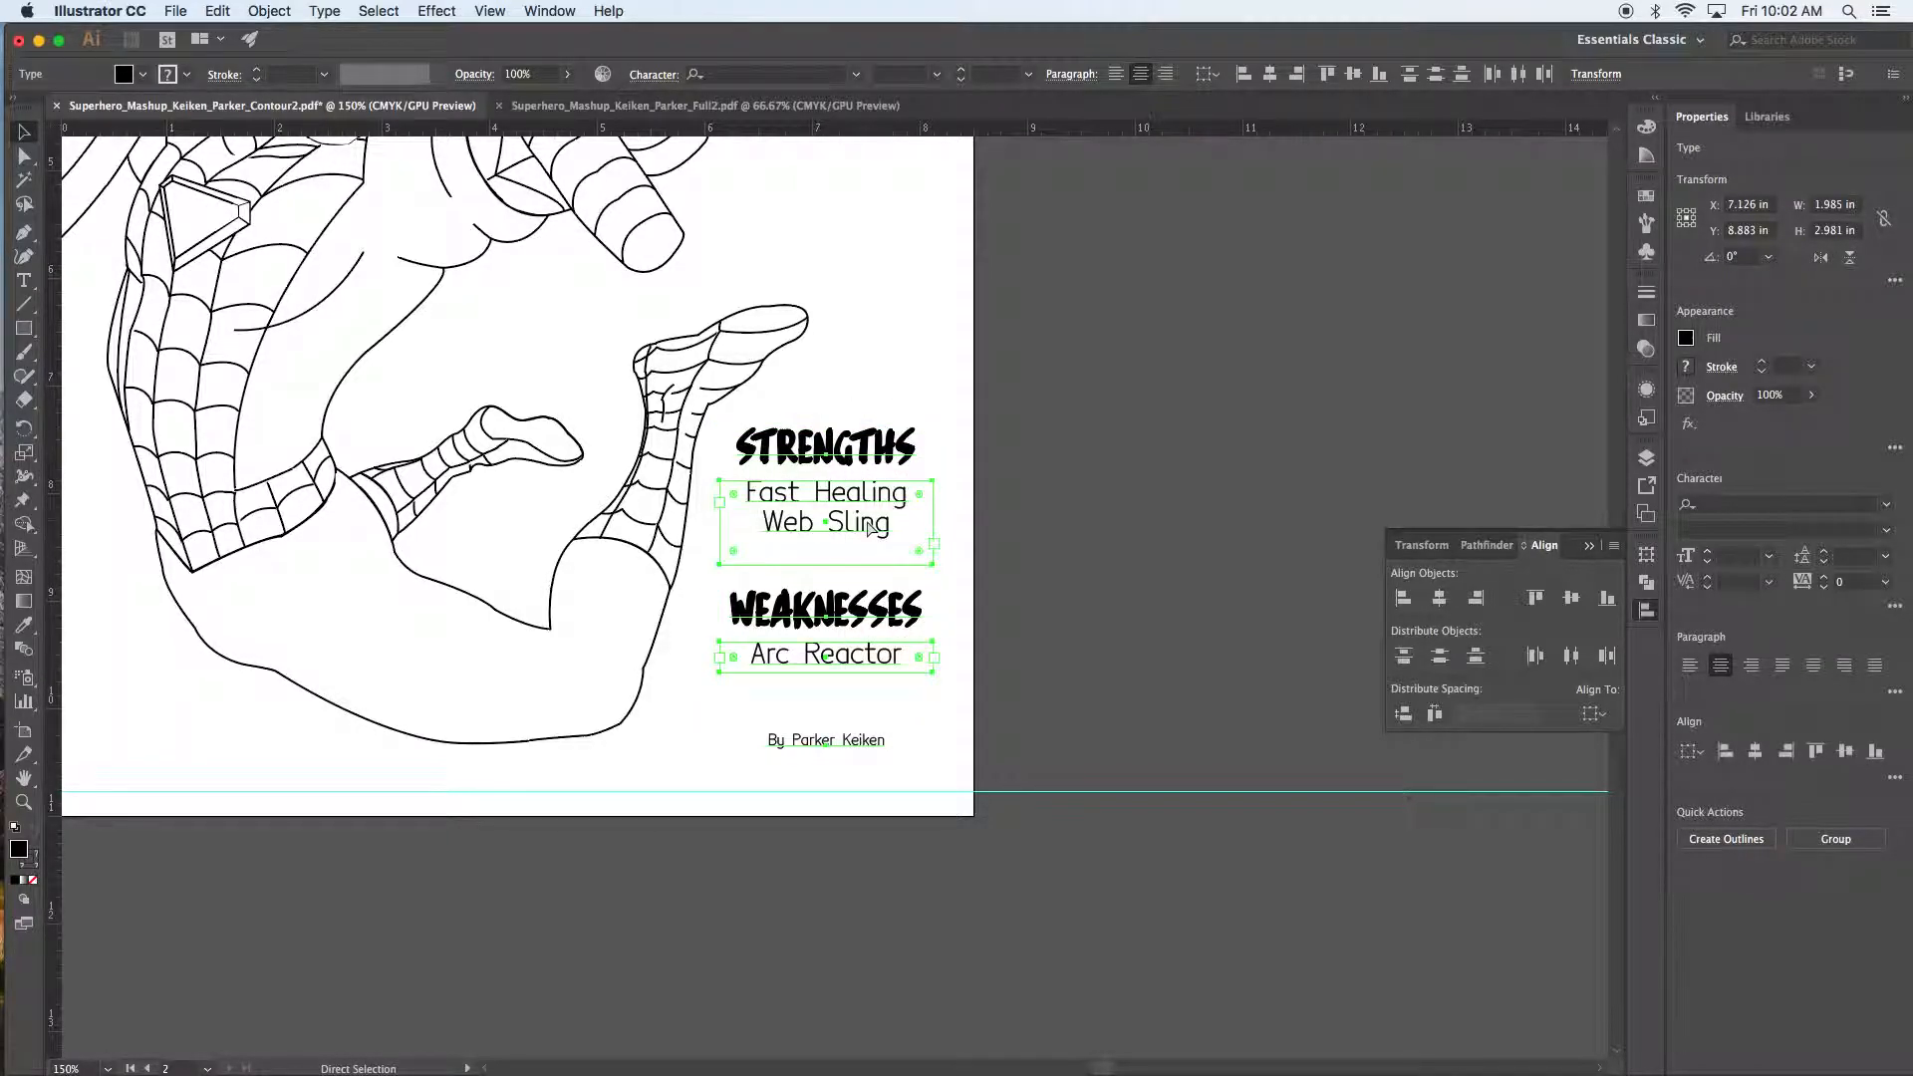
click(952, 455)
drag(837, 457, 859, 463)
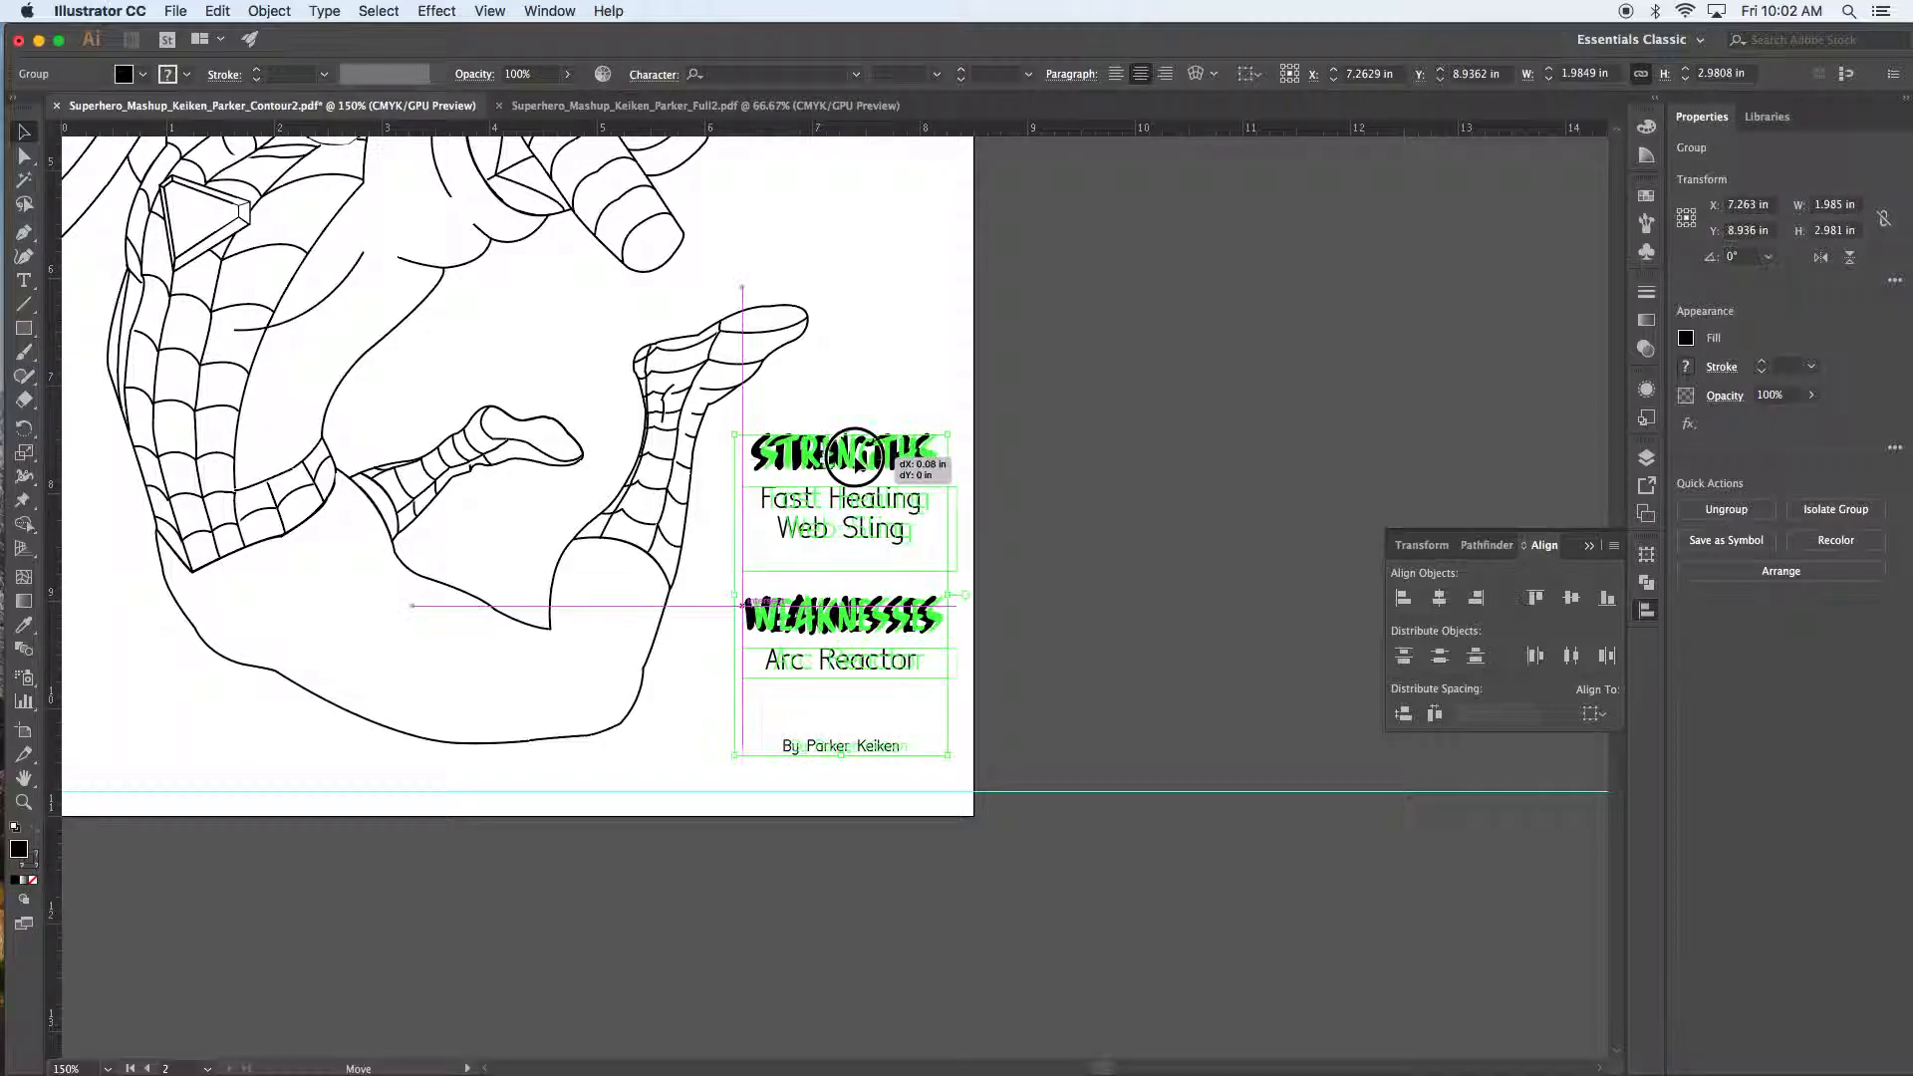
click(1132, 505)
Step: Zoom out and pan so both Captain Spider artboards sit centred in view
key(super+minus)
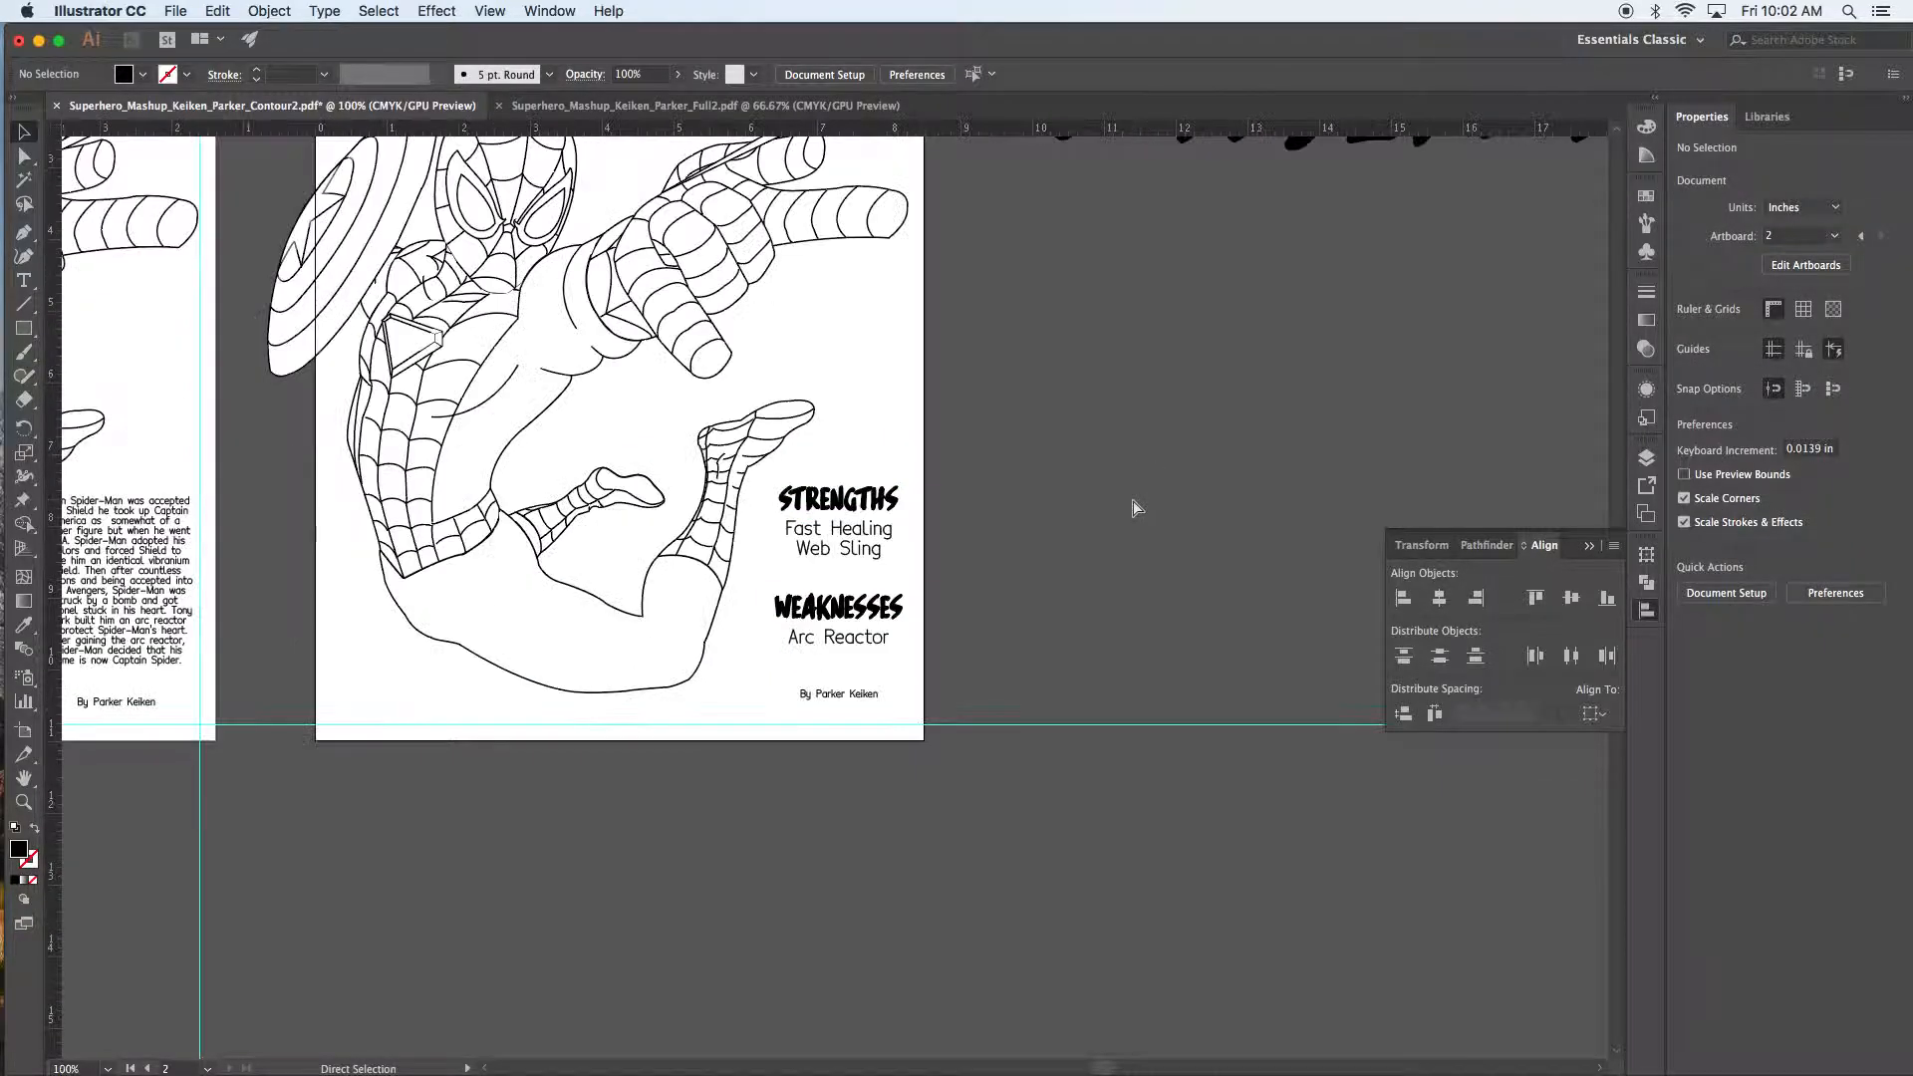
key(super+minus)
key(super+minus)
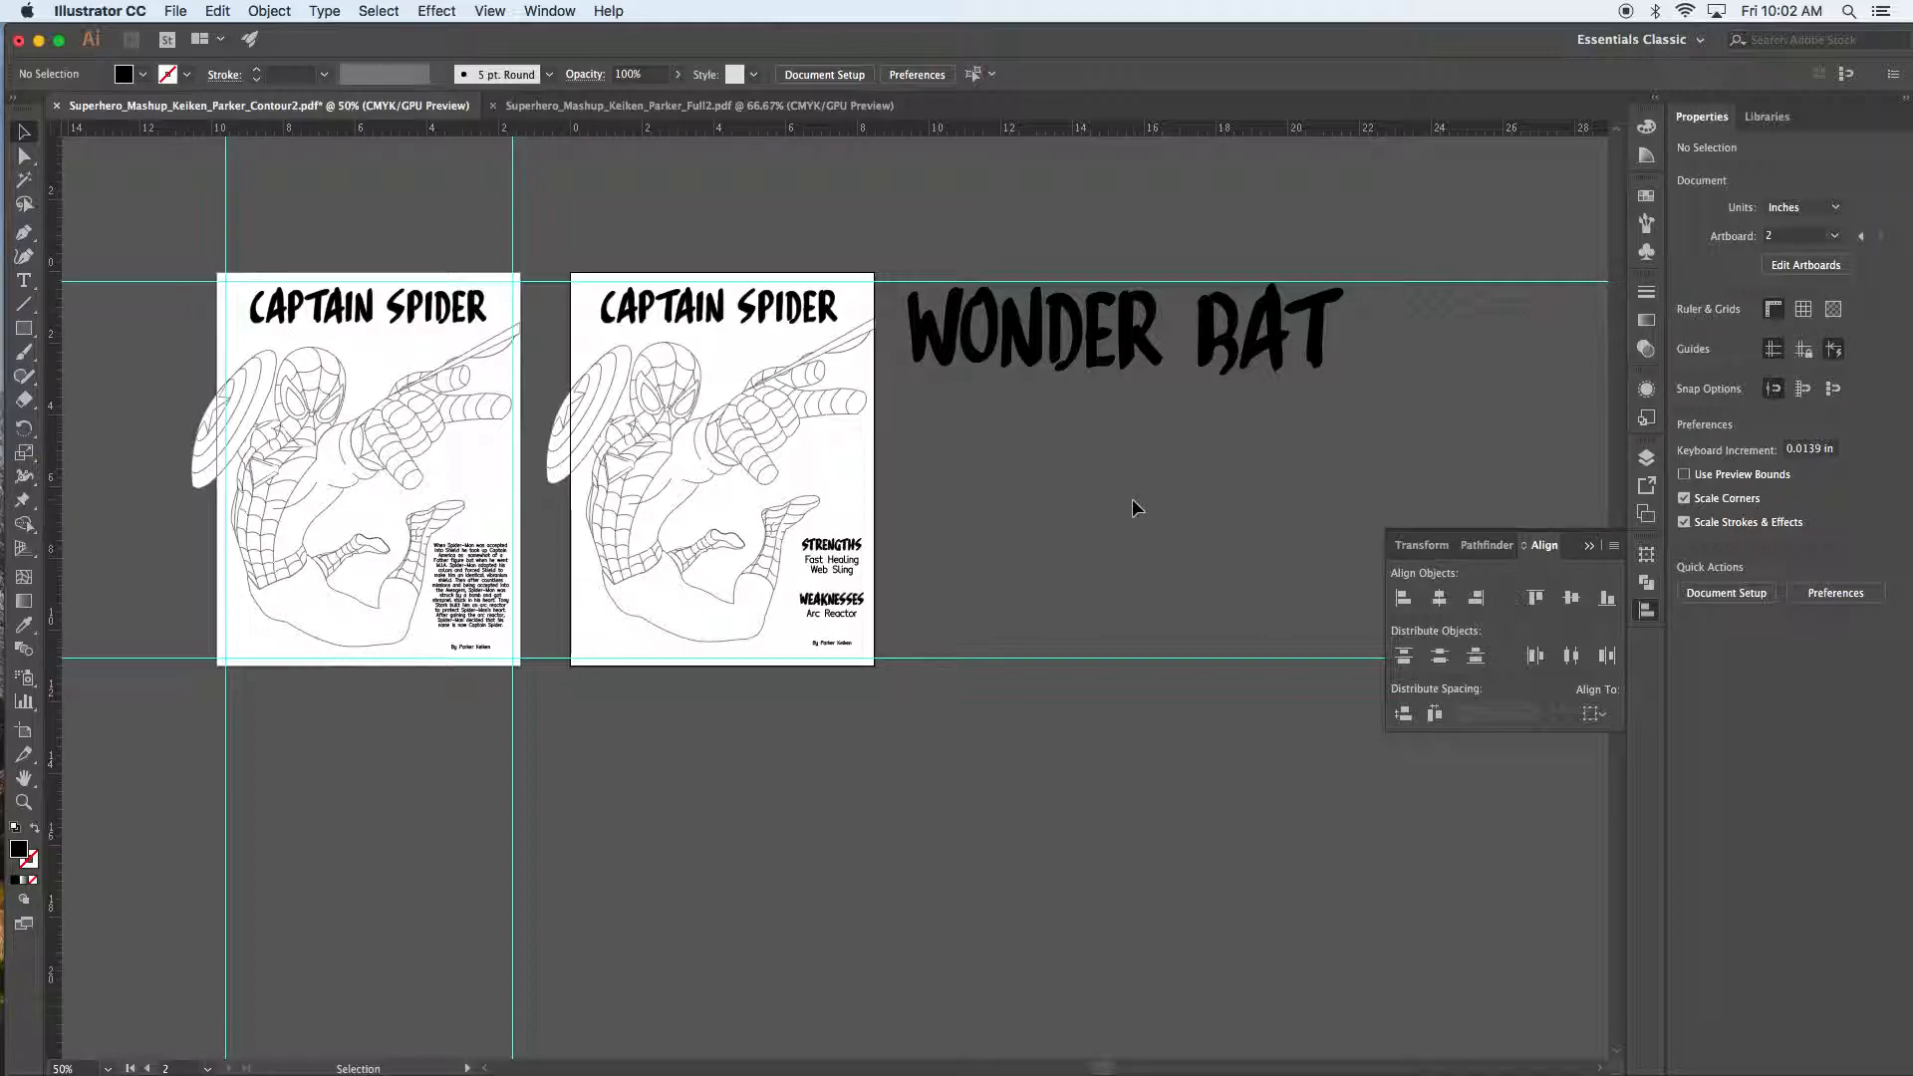
drag(897, 444, 1055, 572)
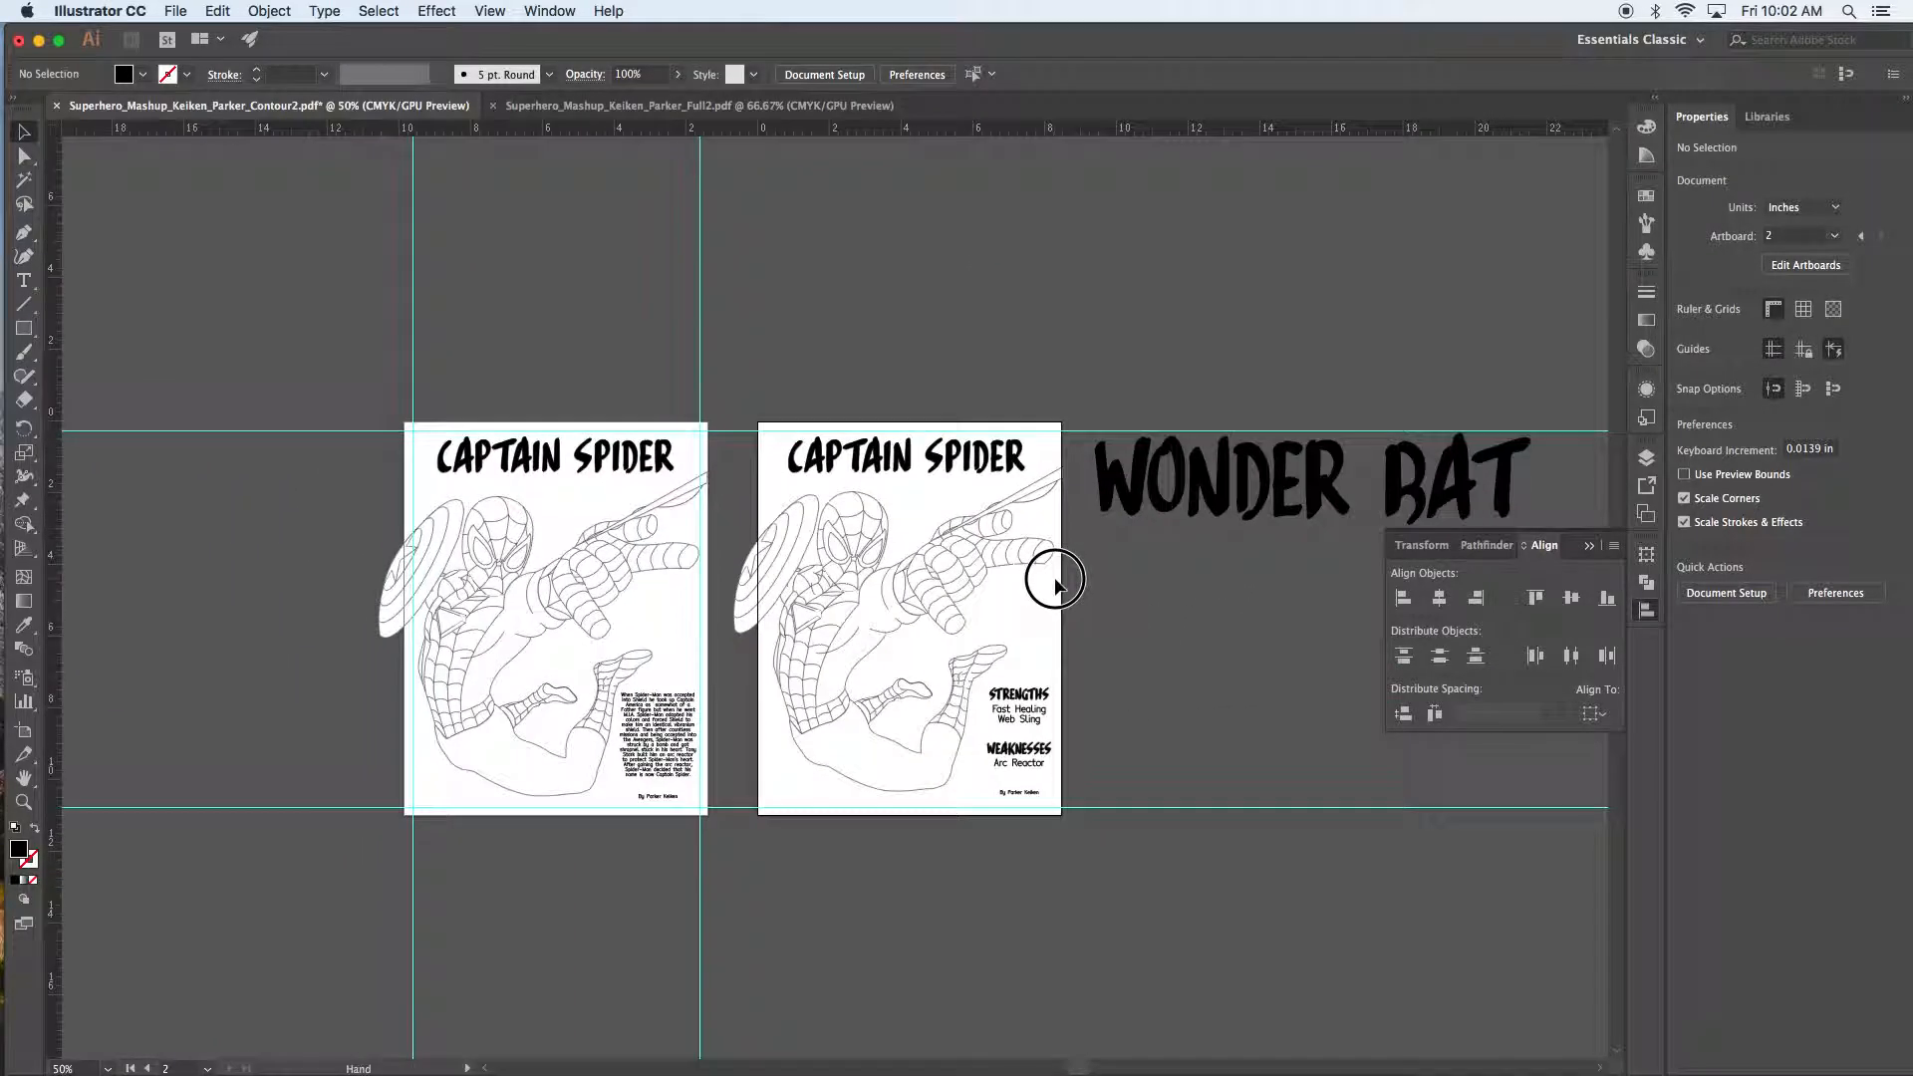